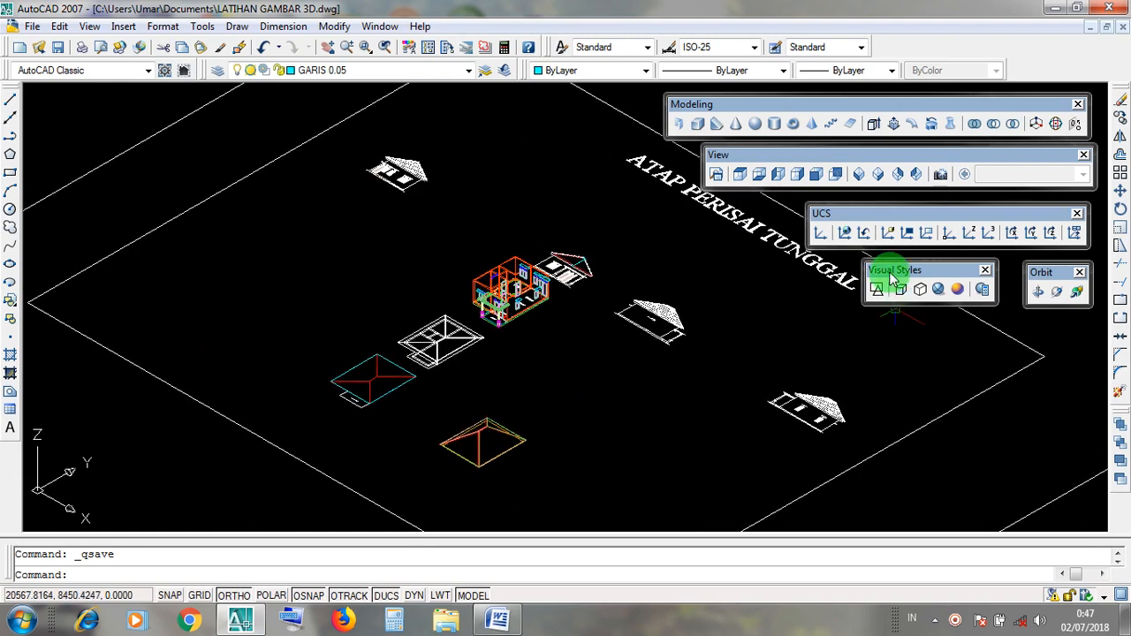
# Step: Shade the model in the Realistic visual style and examine the 3D hip roof and the roofless house
pyautogui.click(939, 289)
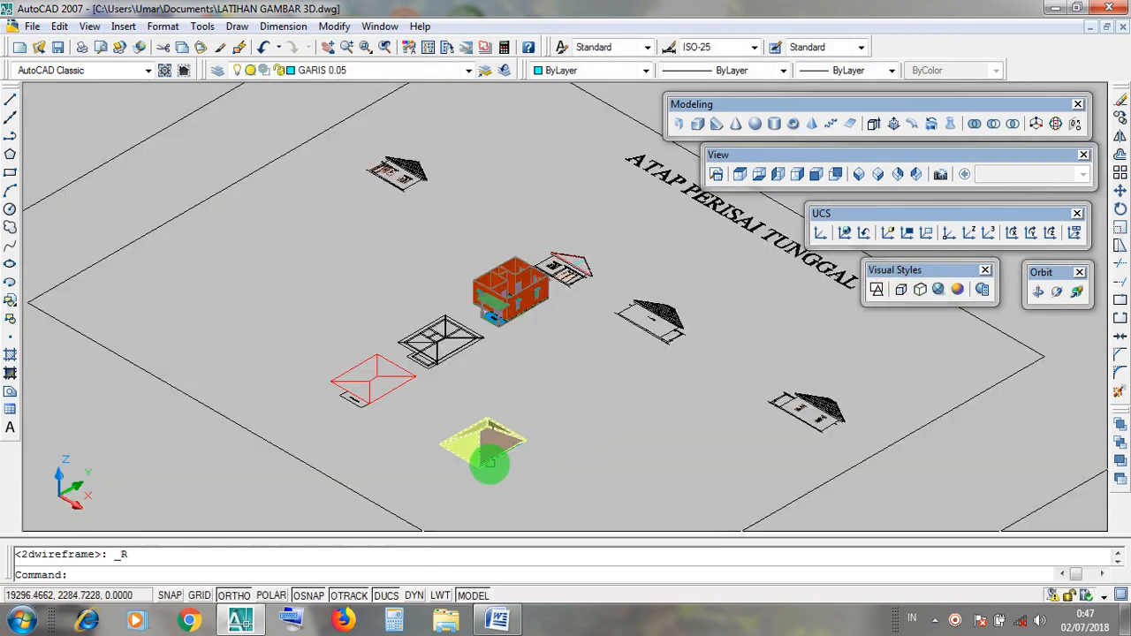
pyautogui.scroll(5, 491, 466)
pyautogui.moveTo(702, 424); pyautogui.dragTo(708, 457, button='middle')
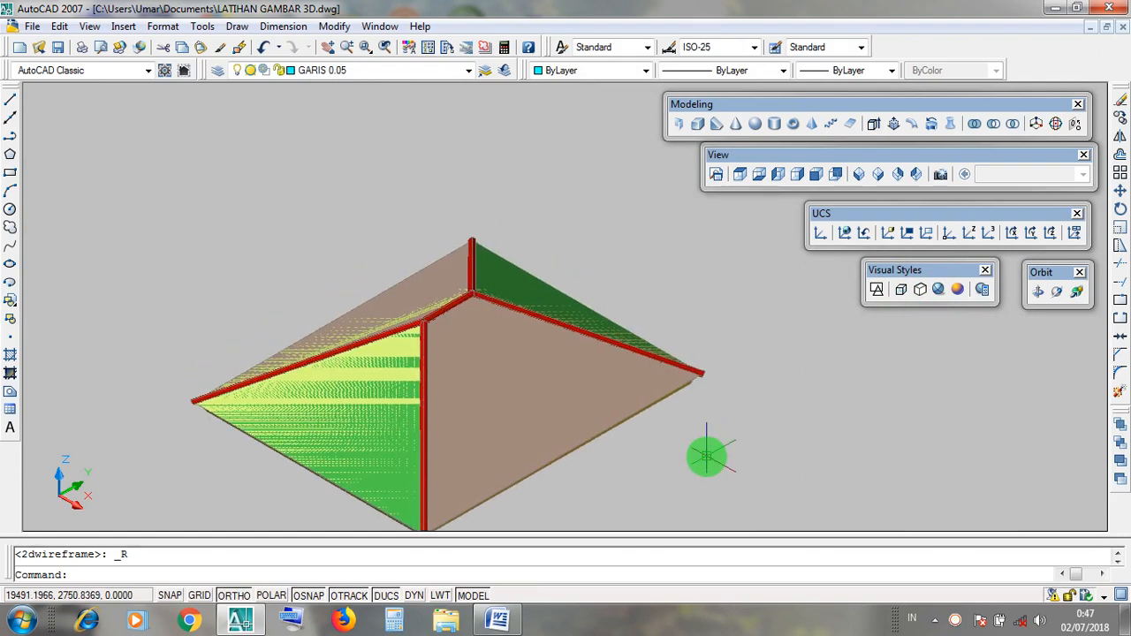
pyautogui.scroll(-6, 708, 457)
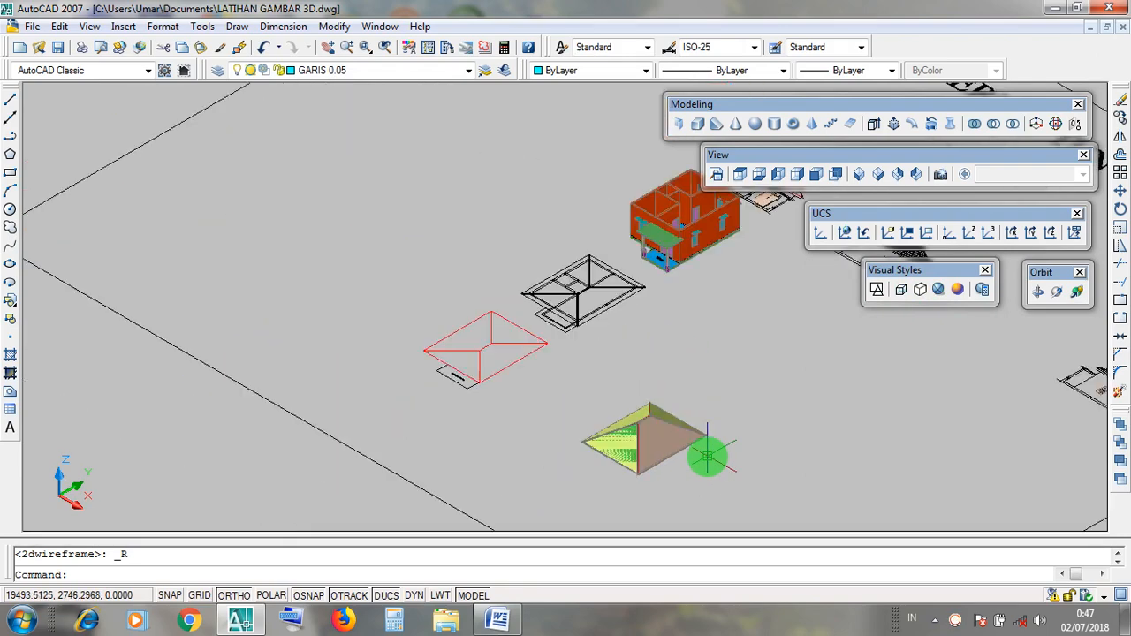
pyautogui.moveTo(715, 367); pyautogui.dragTo(623, 471, button='middle')
pyautogui.scroll(5, 659, 332)
pyautogui.scroll(2, 664, 373)
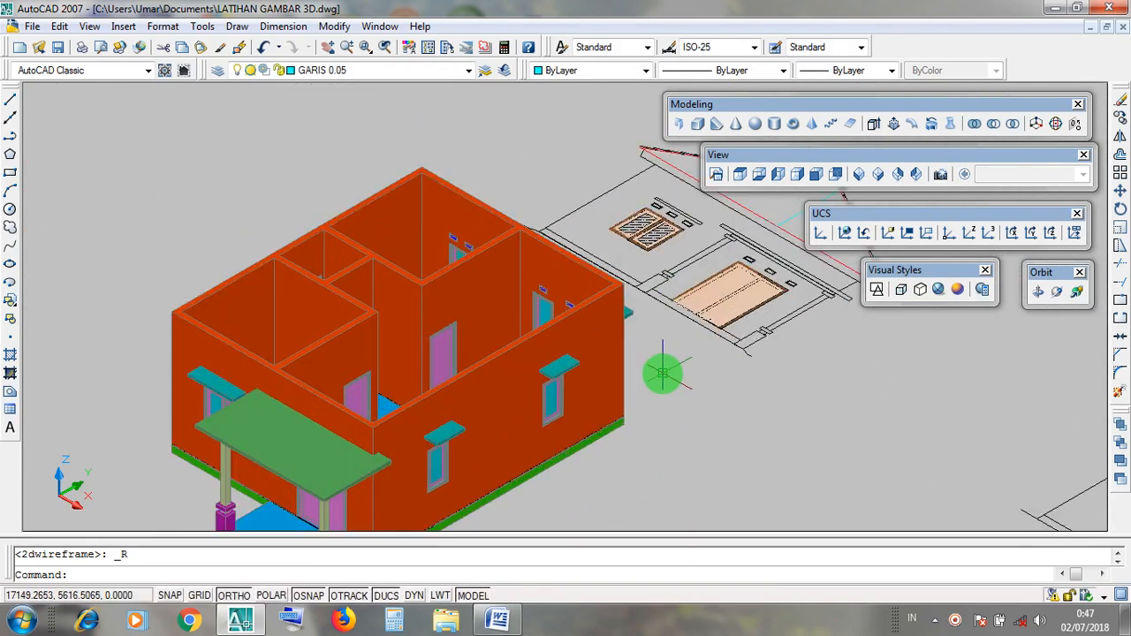
pyautogui.moveTo(679, 403); pyautogui.dragTo(660, 237, button='middle')
pyautogui.scroll(-6, 686, 405)
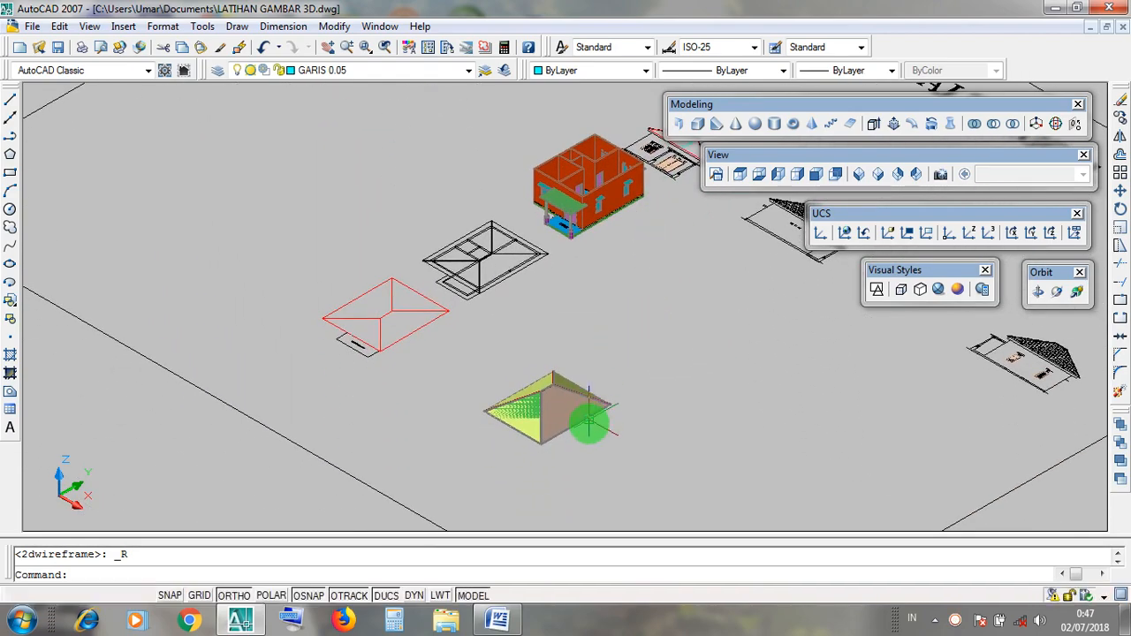
pyautogui.scroll(3, 588, 421)
pyautogui.scroll(-1, 627, 468)
pyautogui.scroll(-2, 627, 469)
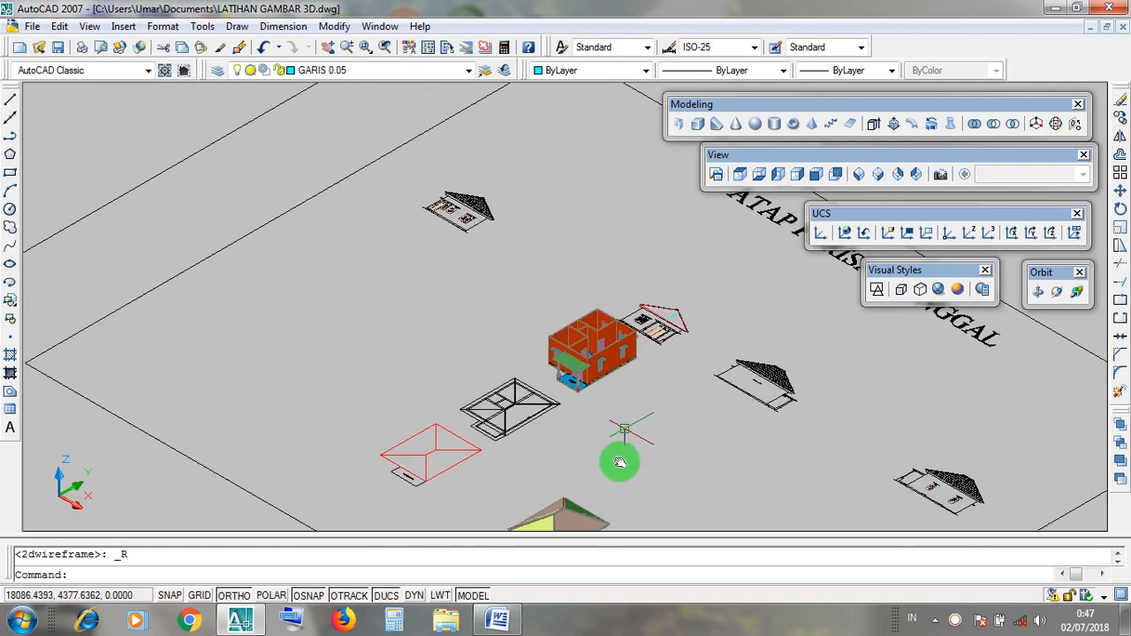
pyautogui.scroll(5, 623, 416)
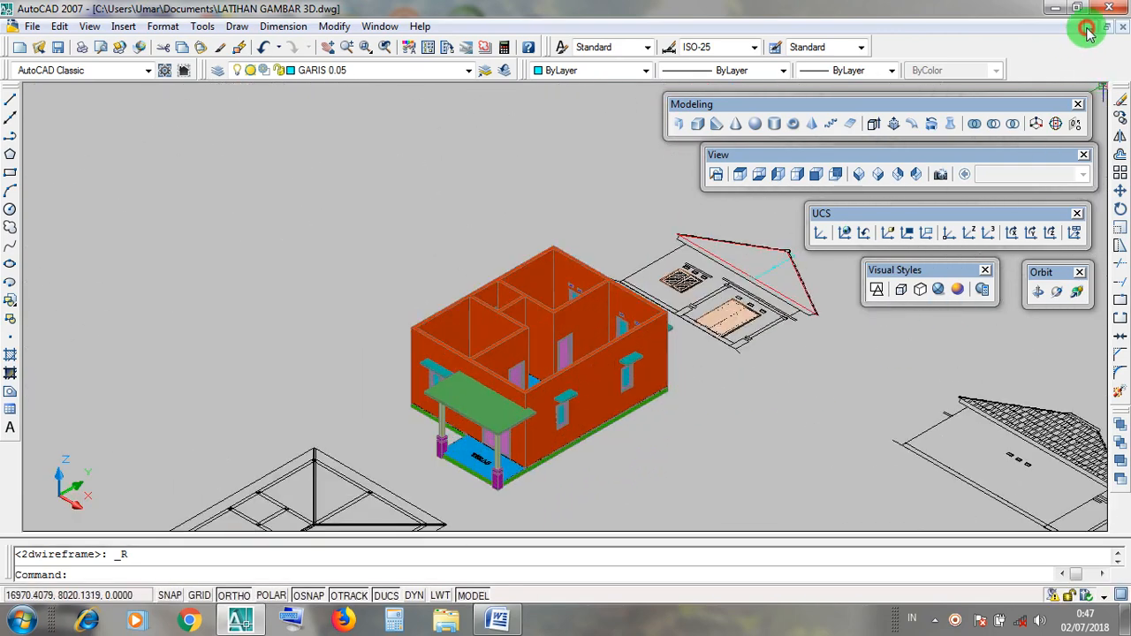
# Step: Switch to the BELAJAR 3D 1 drawing and inspect a finished house with its hip roof from different angles
pyautogui.click(1088, 28)
pyautogui.click(252, 520)
pyautogui.scroll(-5, 455, 378)
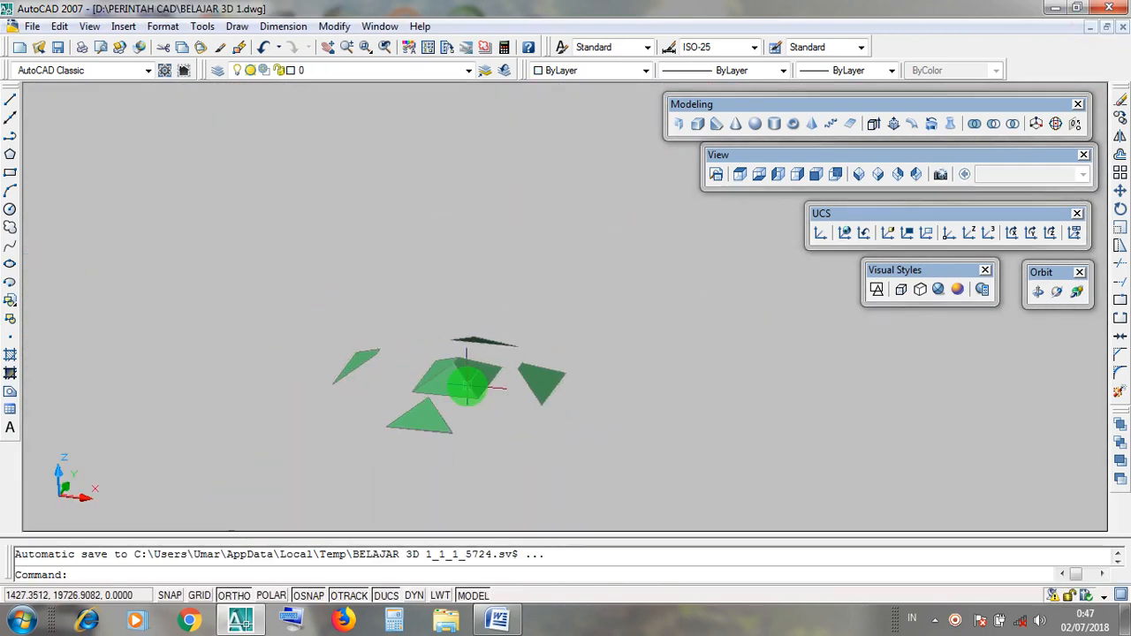
pyautogui.scroll(3, 356, 358)
pyautogui.scroll(-4, 357, 358)
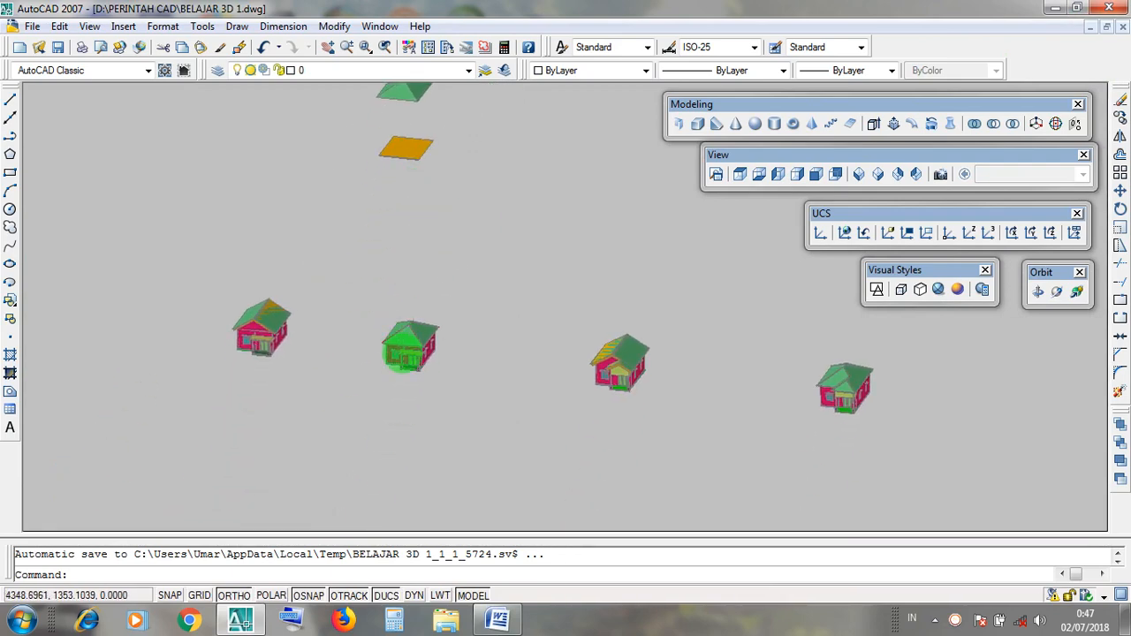
pyautogui.scroll(6, 252, 328)
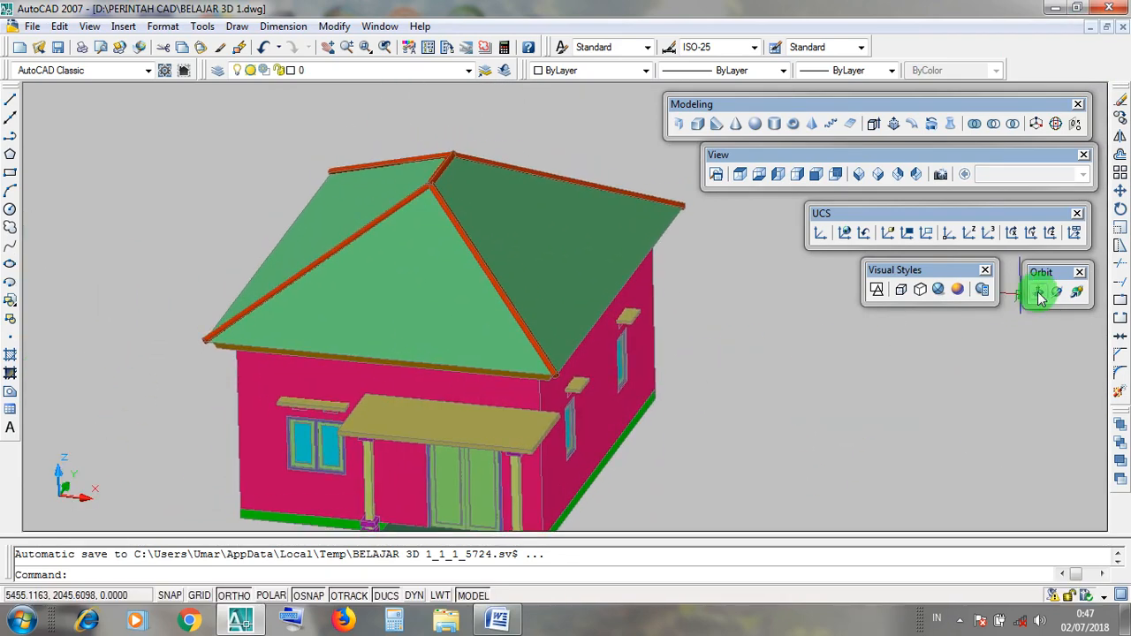
pyautogui.click(1057, 296)
pyautogui.moveTo(504, 404); pyautogui.dragTo(478, 336)
pyautogui.moveTo(608, 348); pyautogui.dragTo(601, 325)
# Step: Return to the LATIHAN GAMBAR 3D drawing and examine the shaded house next to its plans and elevations
pyautogui.click(1091, 28)
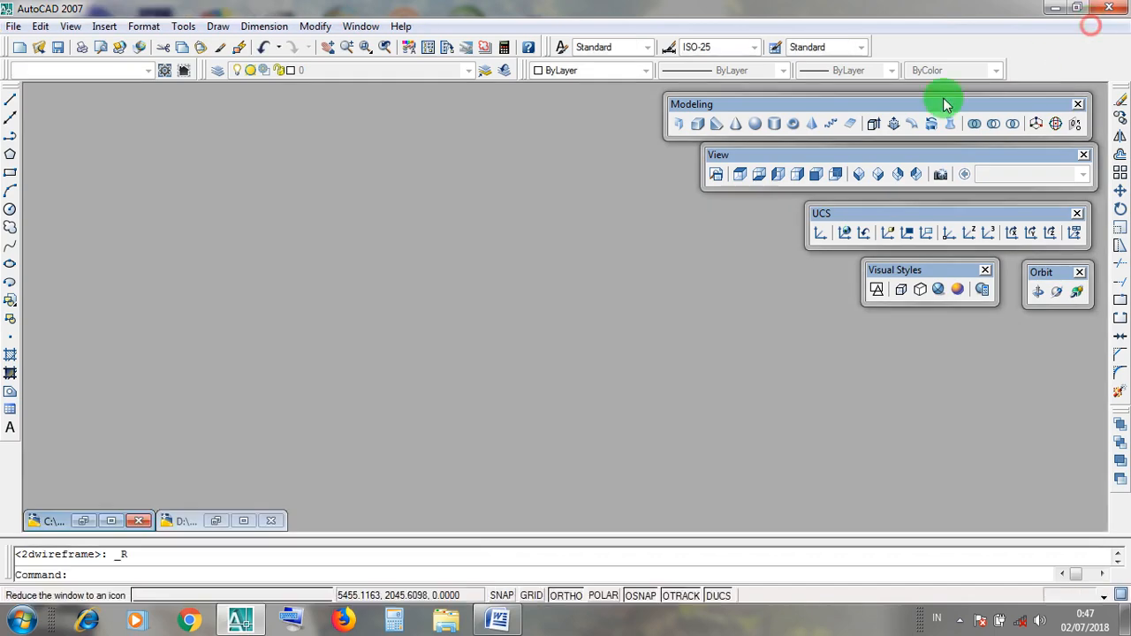
pyautogui.click(110, 520)
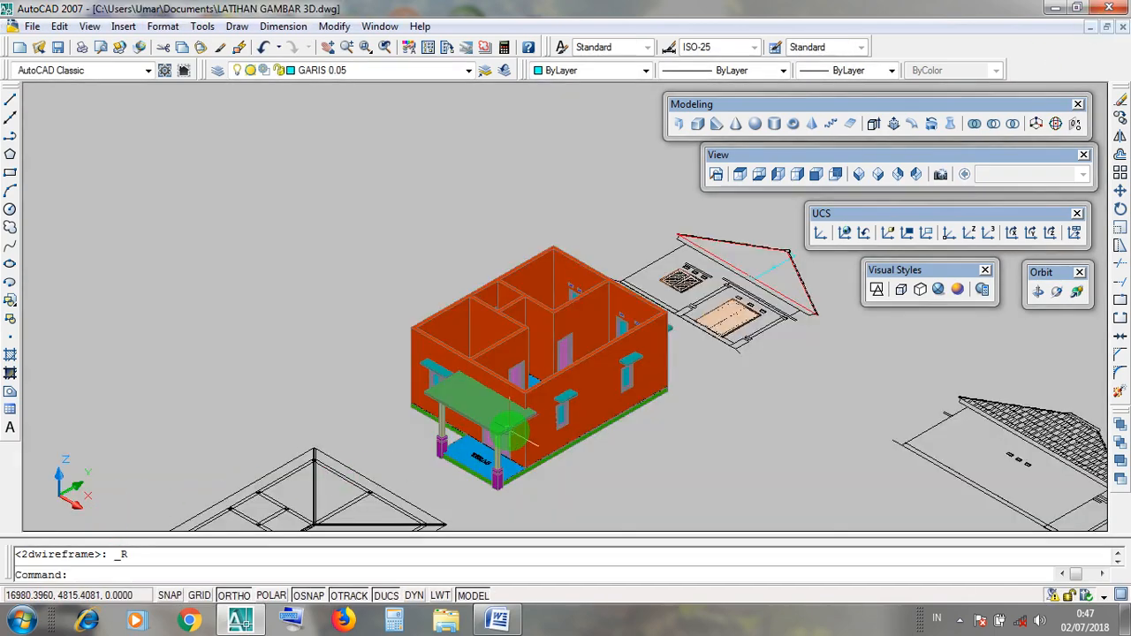
pyautogui.scroll(3, 598, 385)
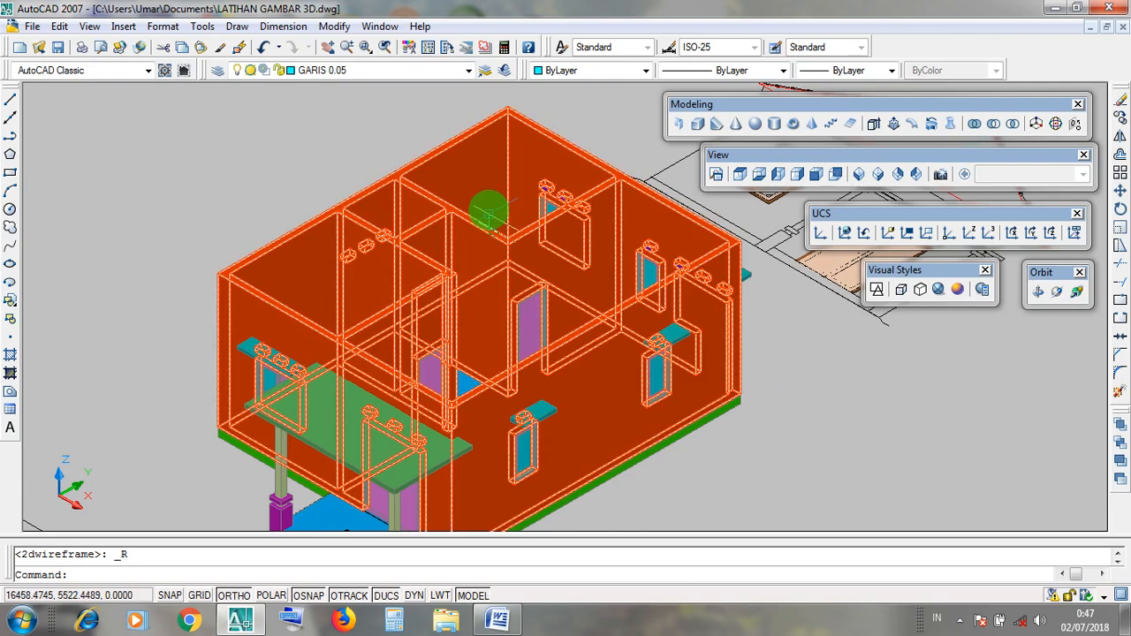
pyautogui.scroll(-5, 766, 315)
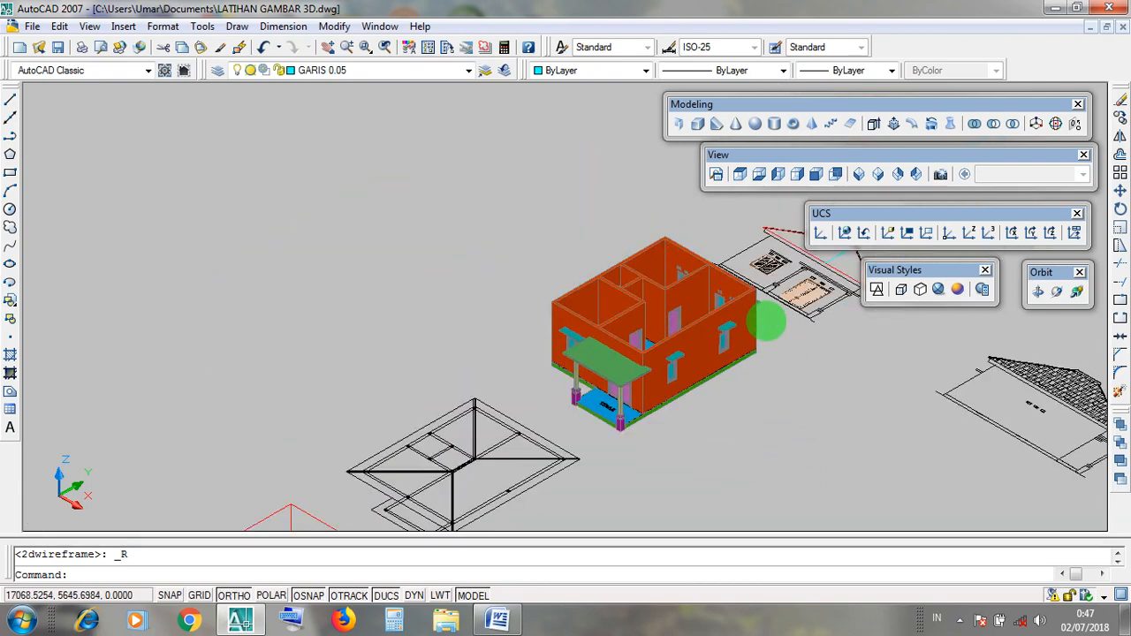
pyautogui.moveTo(768, 422); pyautogui.dragTo(619, 395, button='middle')
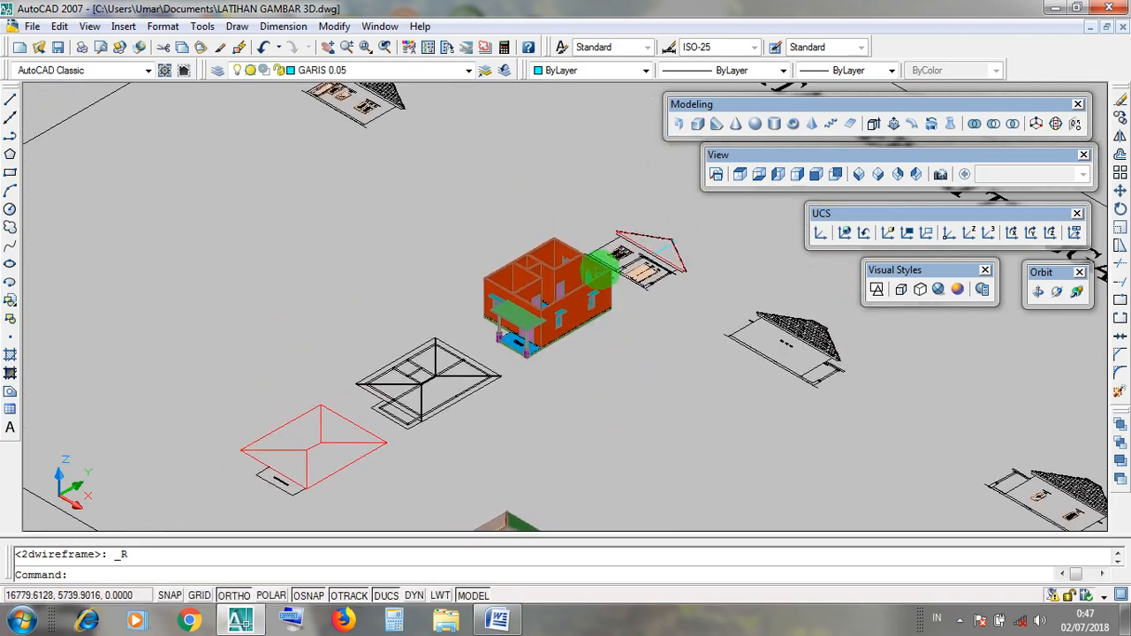
pyautogui.scroll(5, 600, 267)
pyautogui.scroll(-6, 653, 385)
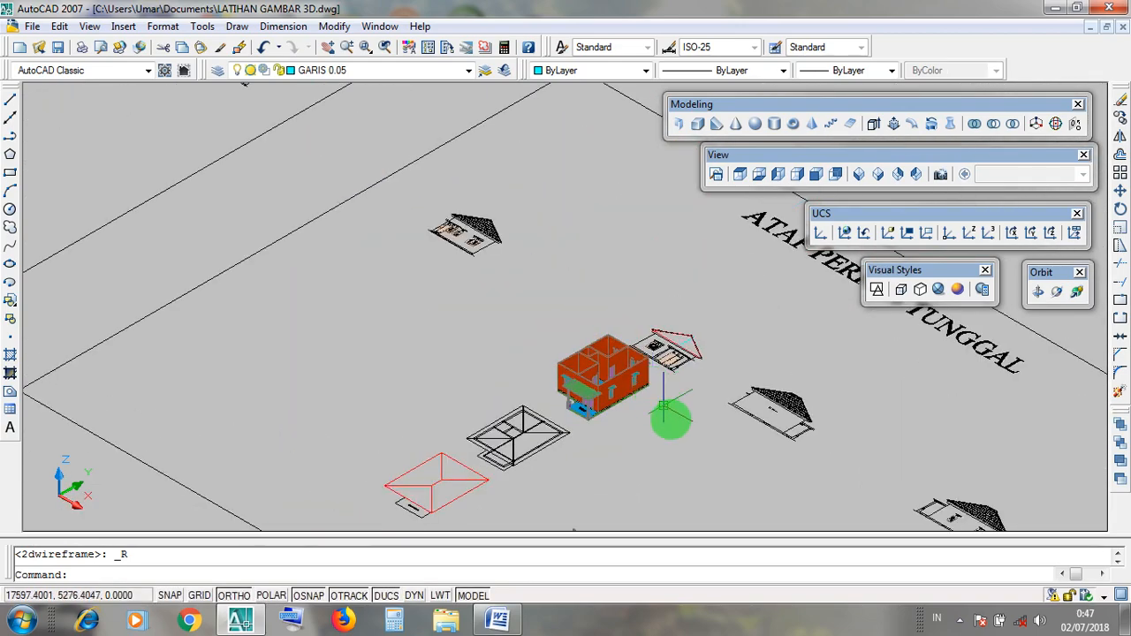
pyautogui.moveTo(683, 455); pyautogui.dragTo(638, 344, button='middle')
# Step: Set the visual style to 2D Wireframe
pyautogui.moveTo(886, 270); pyautogui.dragTo(895, 274)
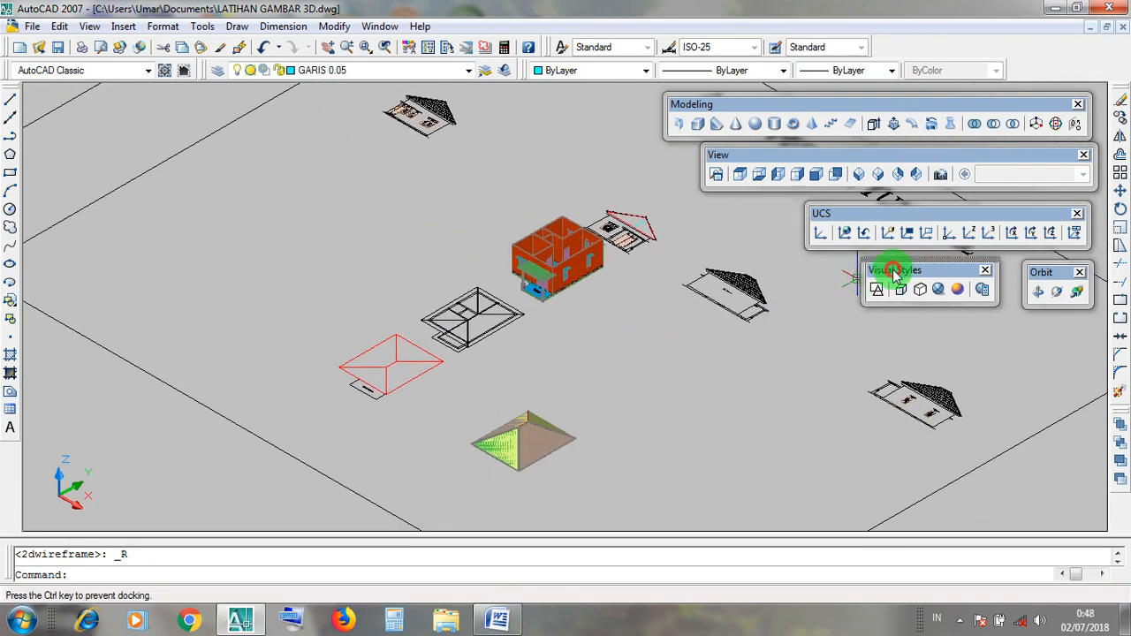
pyautogui.click(877, 291)
pyautogui.click(877, 291)
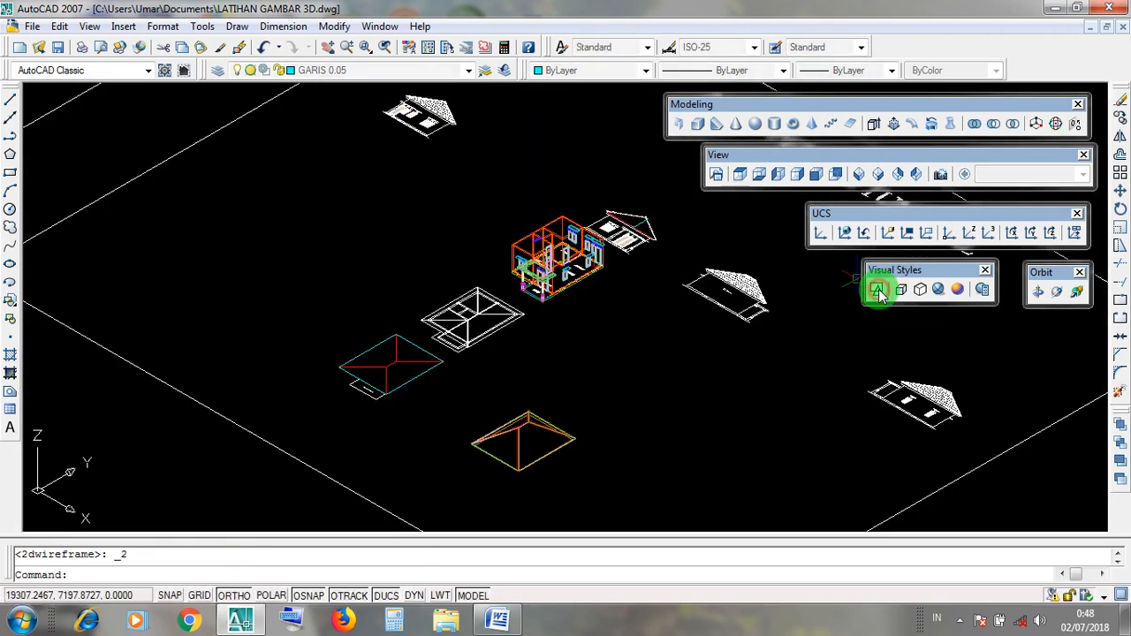
pyautogui.click(881, 275)
pyautogui.click(878, 289)
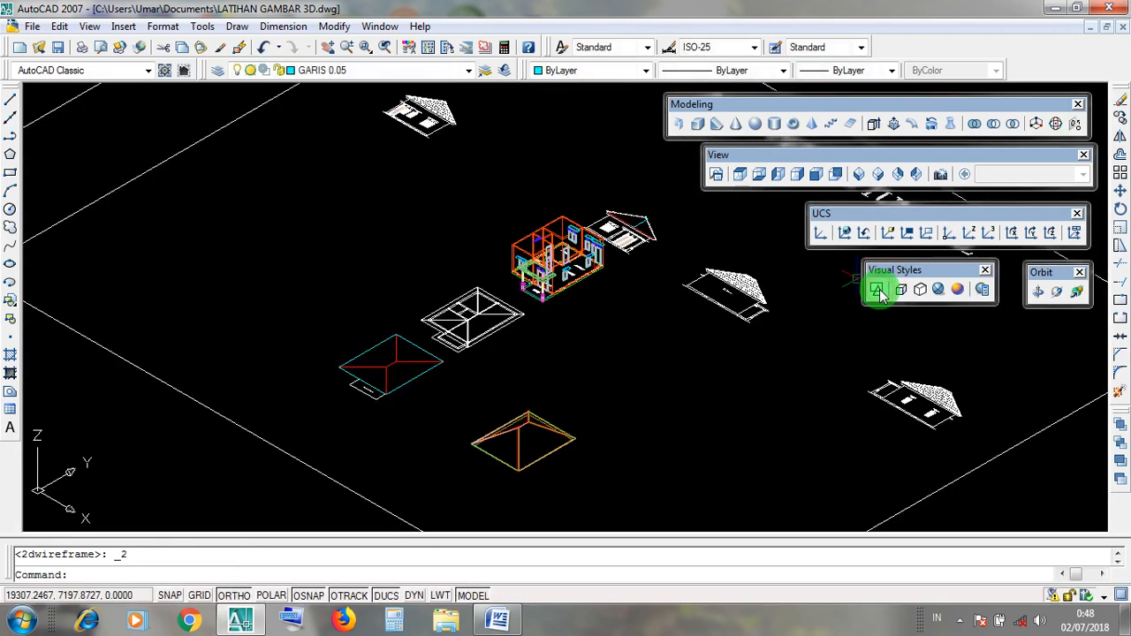
# Step: Set the model view to SE Isometric
pyautogui.click(717, 156)
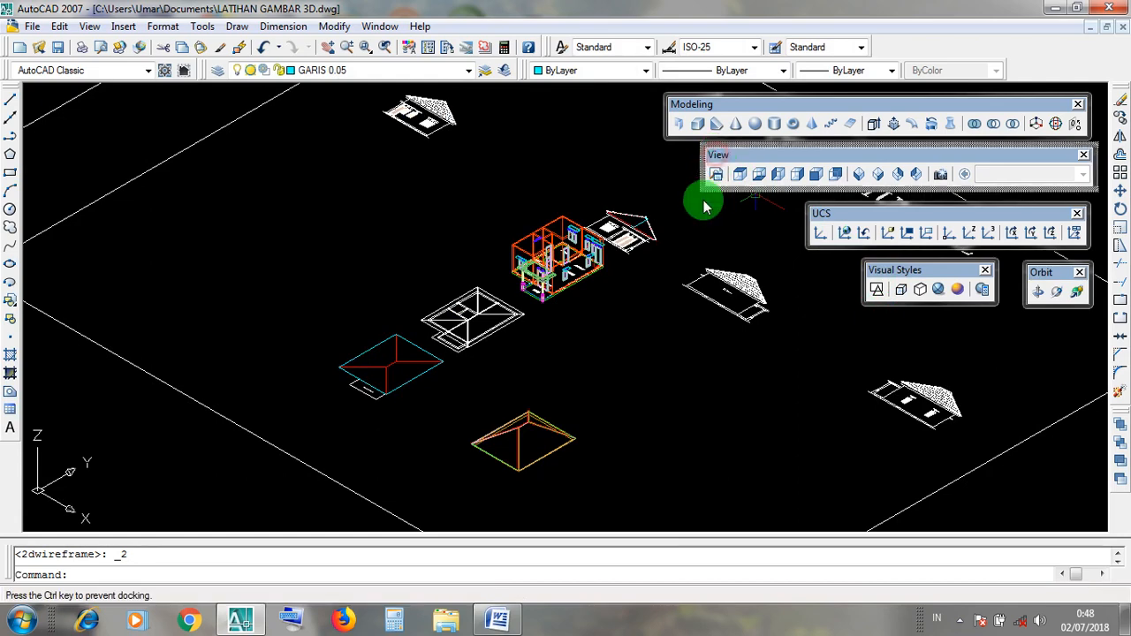
pyautogui.click(722, 155)
pyautogui.scroll(-6, 631, 332)
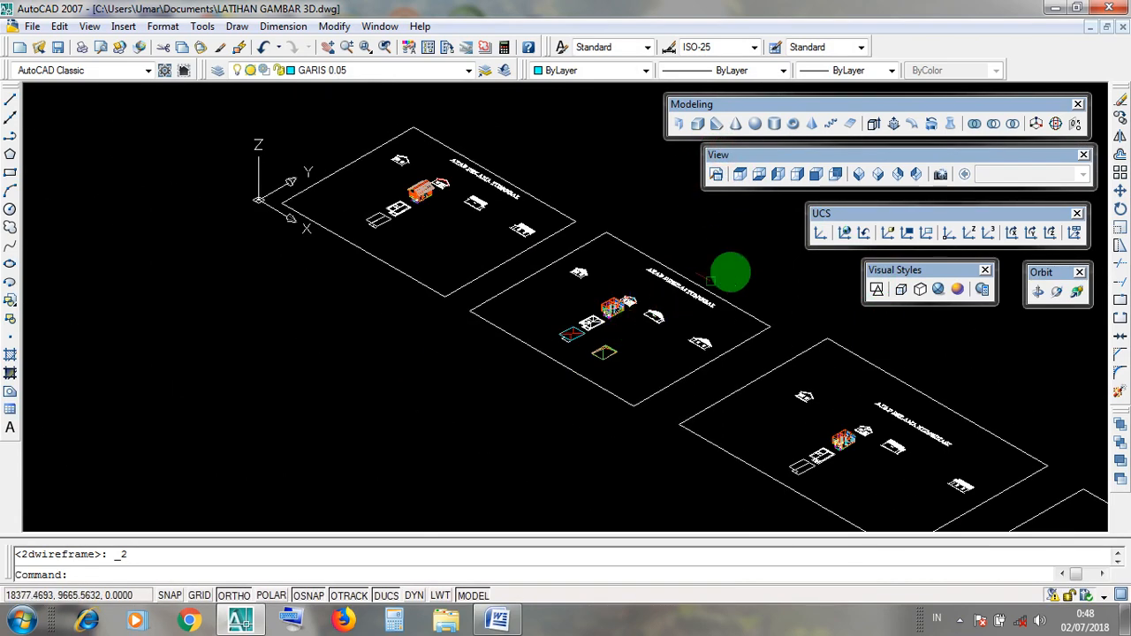
pyautogui.click(881, 176)
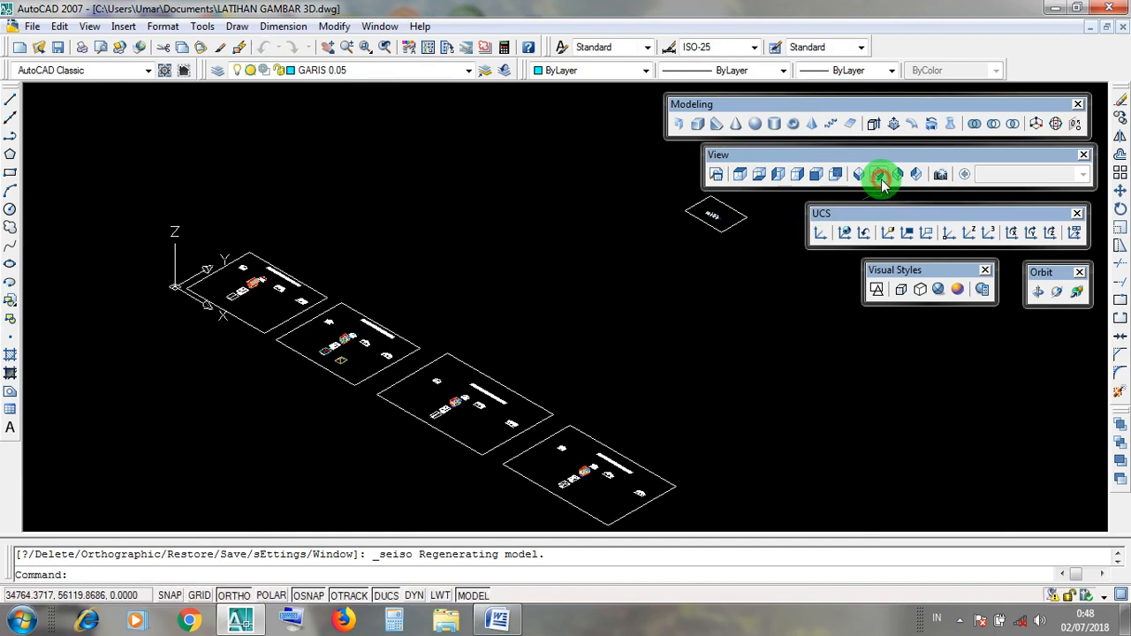
# Step: Set the coordinate system to the World UCS
pyautogui.click(157, 221)
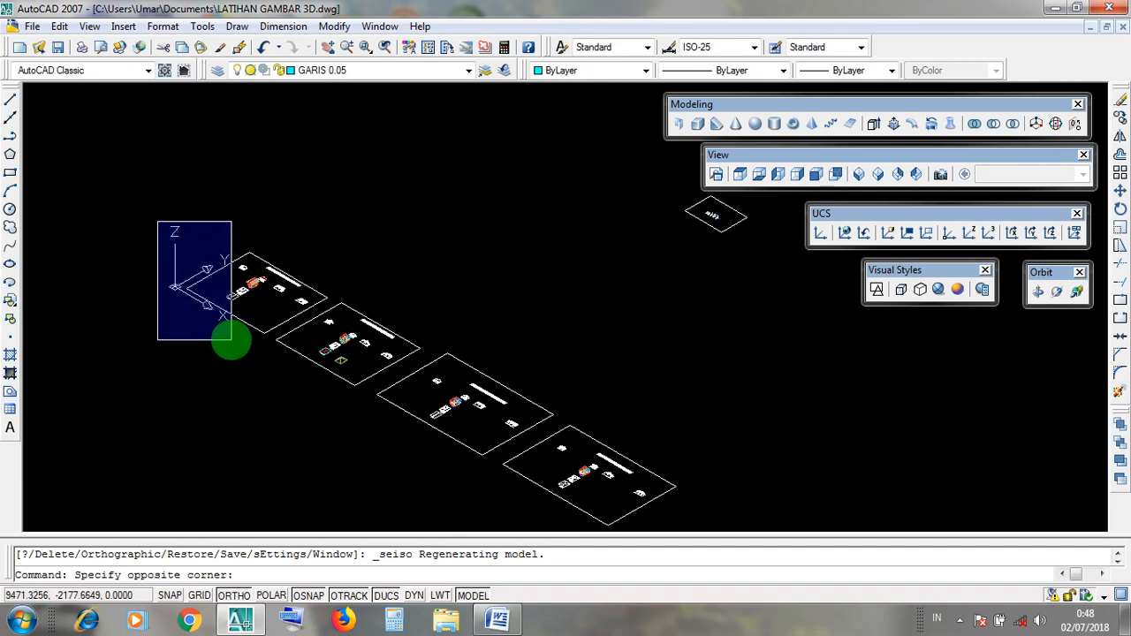
pyautogui.click(231, 340)
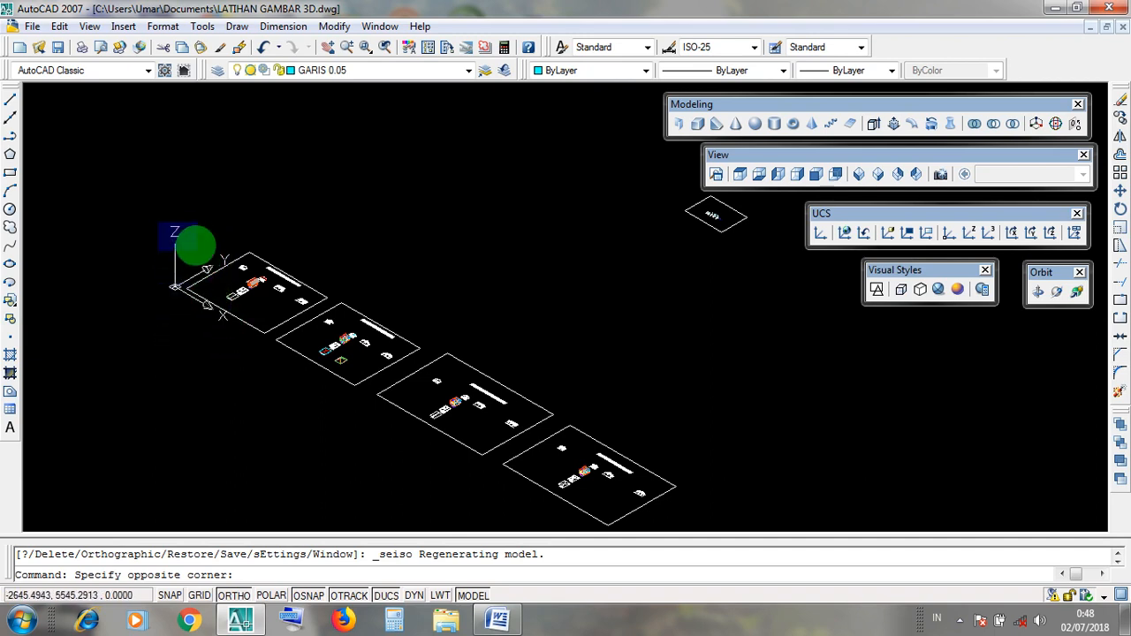
pyautogui.click(844, 232)
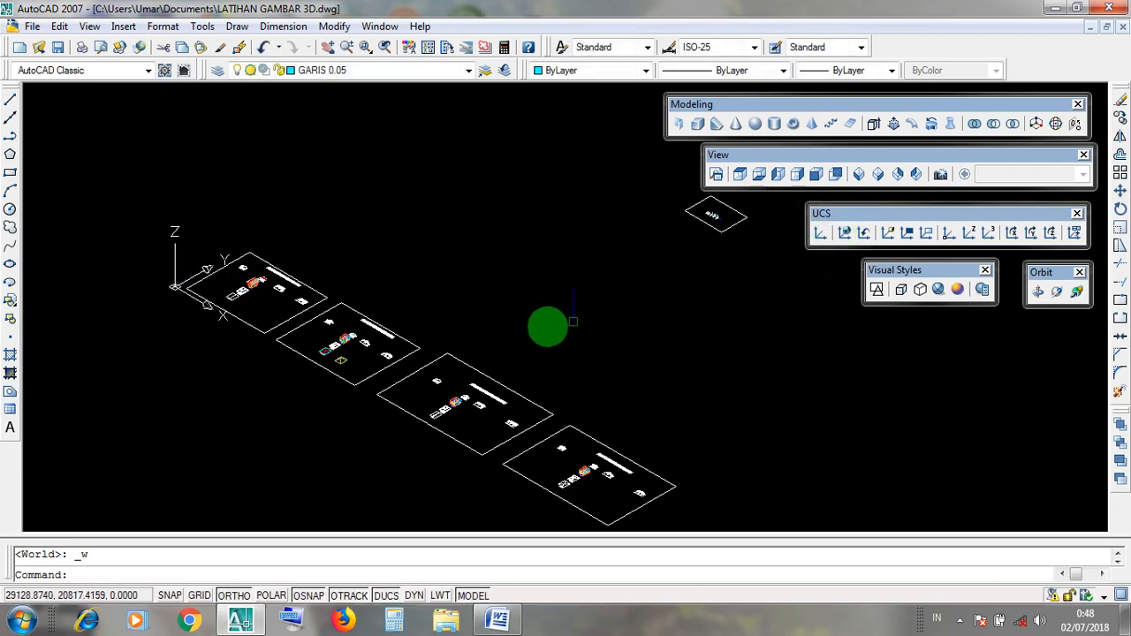
# Step: Examine the wireframe house, the roof plans, the elevations and the separate 3D hip roof on the ATAP PERISAI TUNGGAL sheet
pyautogui.scroll(6, 335, 343)
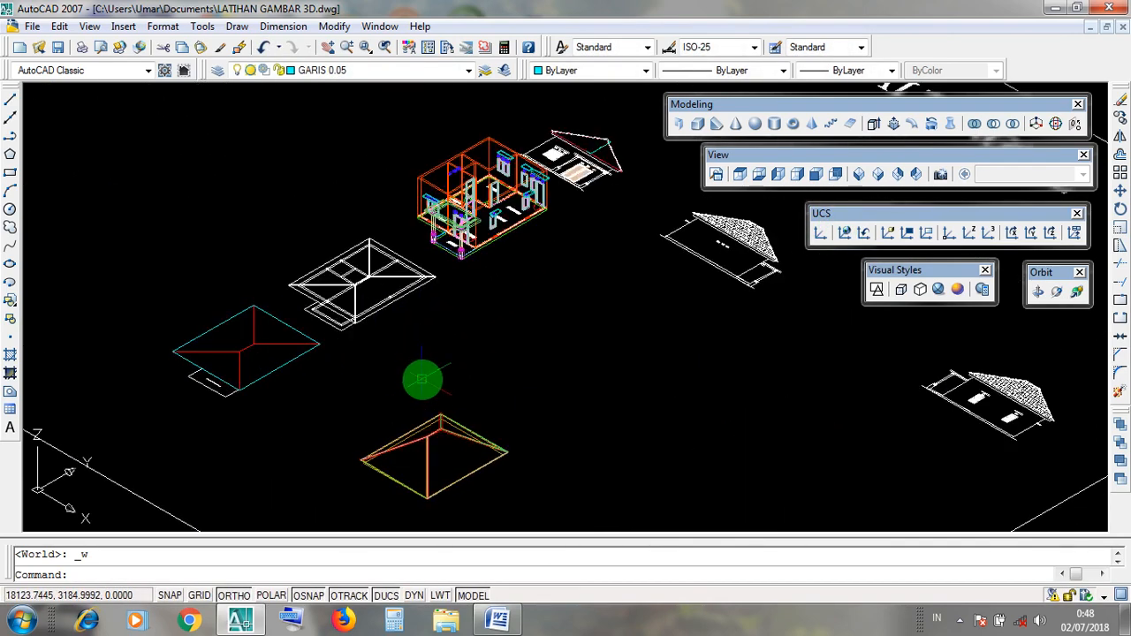
pyautogui.moveTo(554, 360); pyautogui.dragTo(533, 405, button='middle')
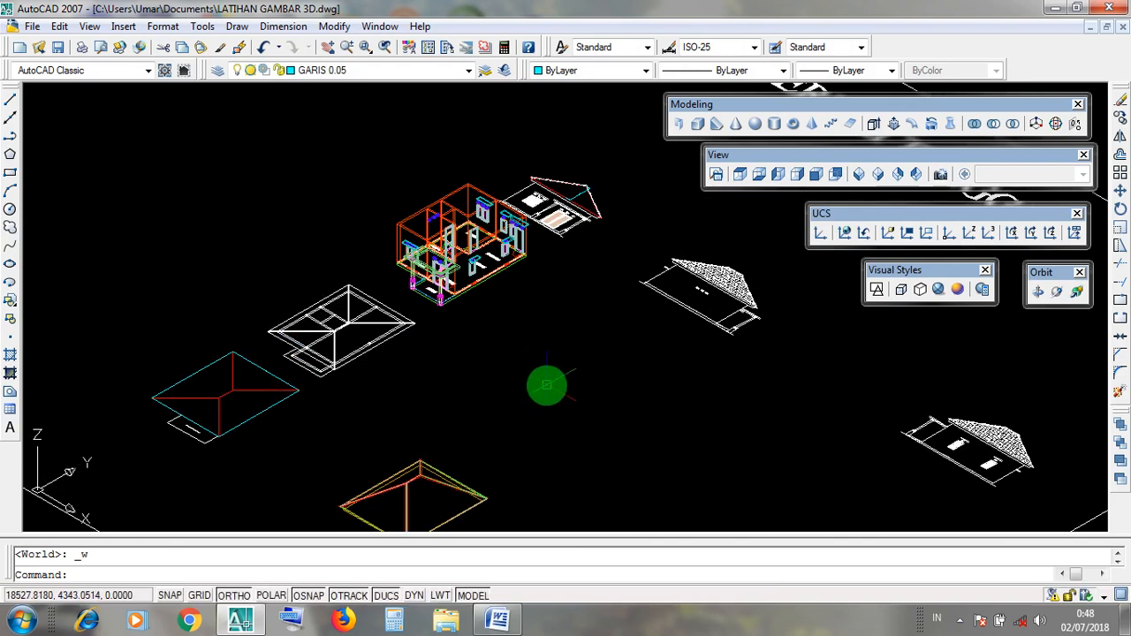
pyautogui.moveTo(543, 437); pyautogui.dragTo(522, 386, button='middle')
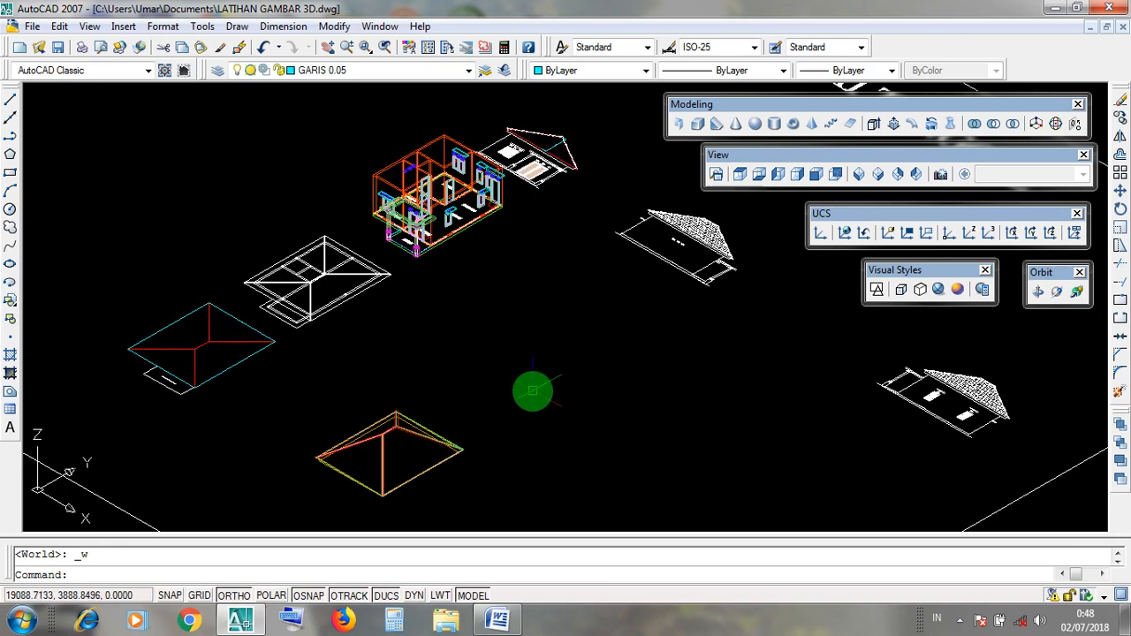
pyautogui.scroll(5, 437, 230)
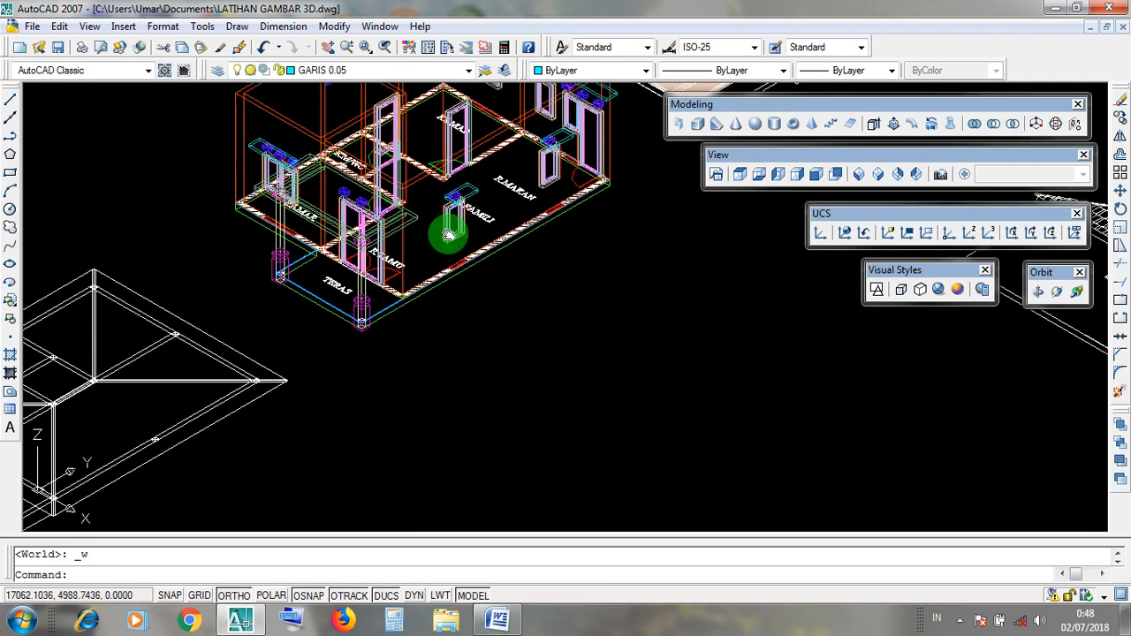
pyautogui.scroll(-3, 445, 349)
pyautogui.scroll(-4, 533, 349)
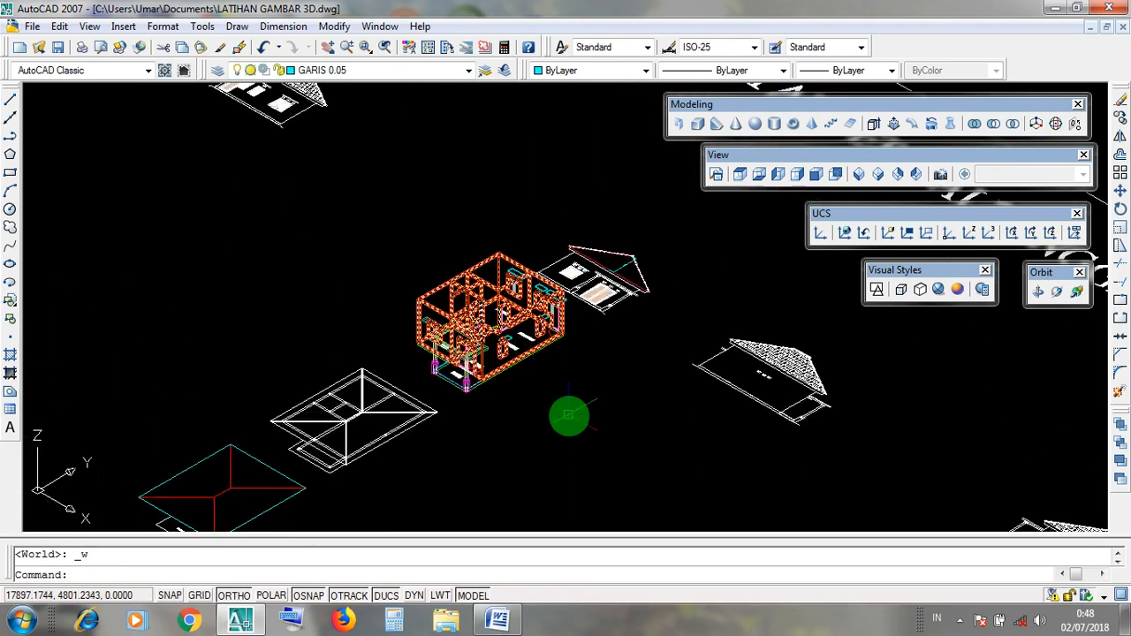
pyautogui.scroll(-2, 518, 283)
pyautogui.scroll(-2, 531, 349)
pyautogui.scroll(2, 456, 232)
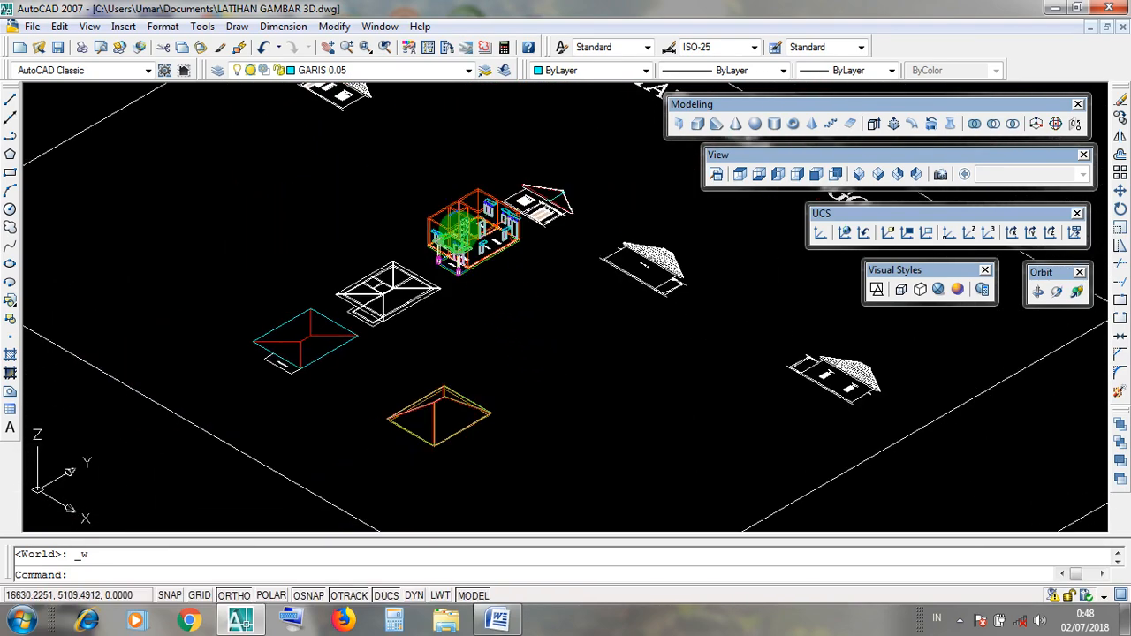
pyautogui.moveTo(504, 308); pyautogui.dragTo(503, 329, button='middle')
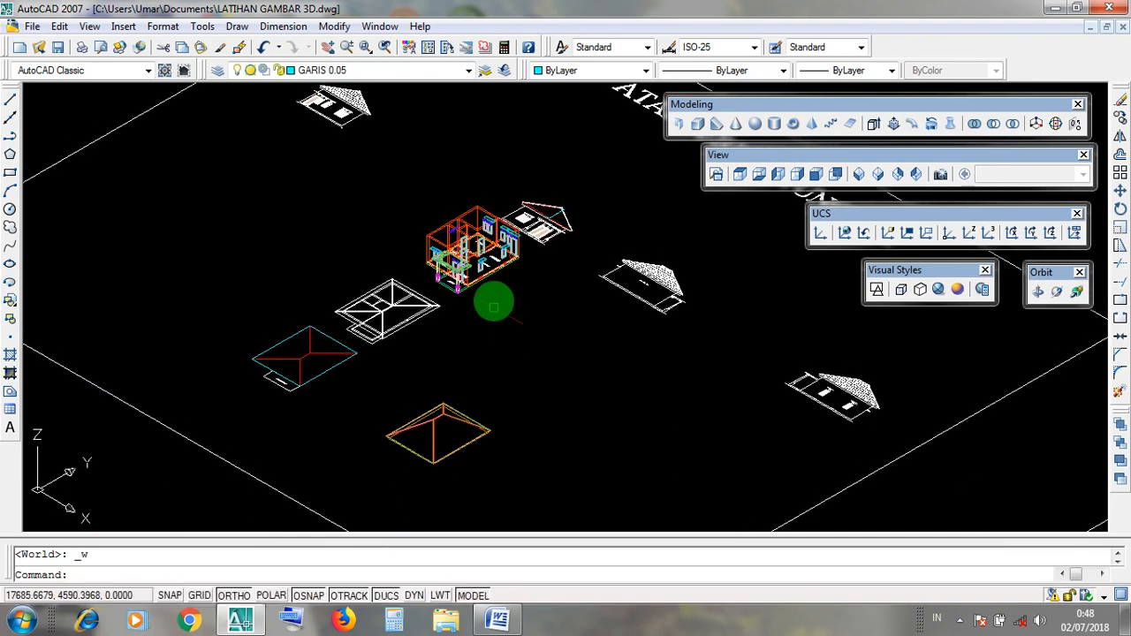
pyautogui.scroll(3, 491, 215)
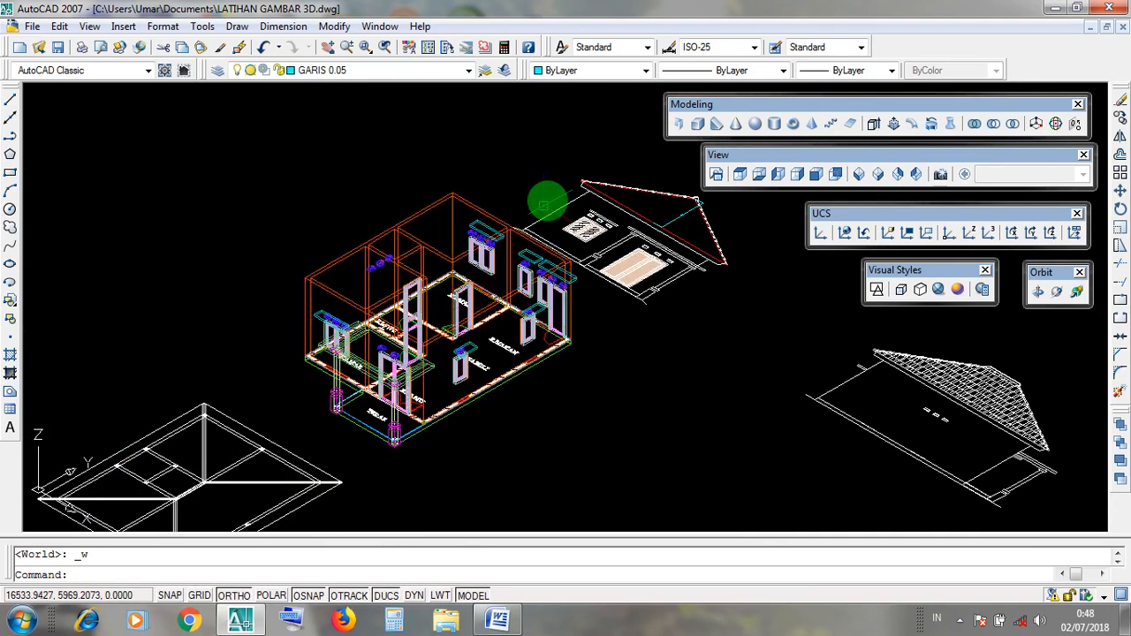
pyautogui.scroll(-4, 548, 181)
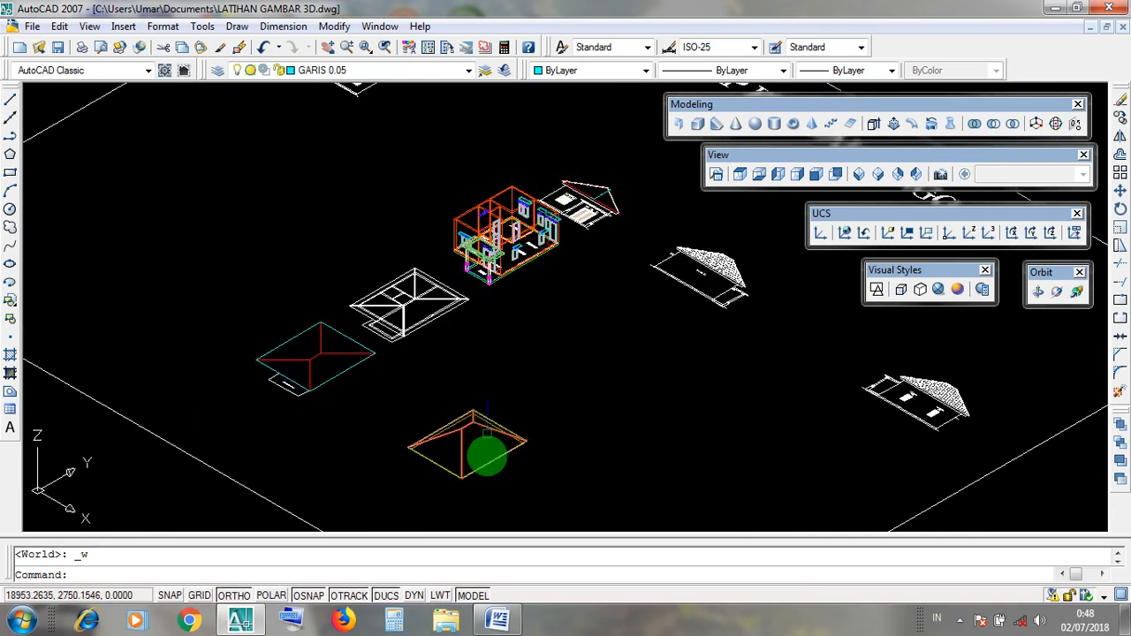
pyautogui.scroll(2, 477, 441)
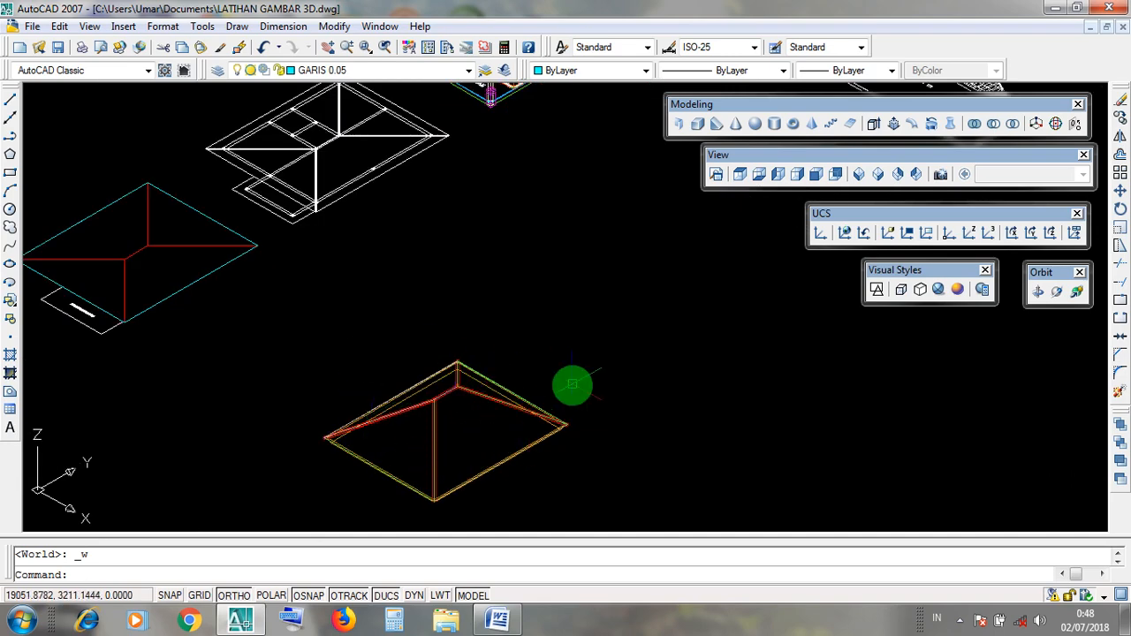
# Step: Turn off the layers CANOPY TERAS, DUAN P.J, KACA, KERAMIK, KUSEN P.J, LANTAI, LUBANG ANGIN, MAINAN TERAS, PLAT CANOPY and TIANGF TERAS
pyautogui.scroll(-3, 573, 386)
pyautogui.moveTo(583, 346); pyautogui.dragTo(575, 361, button='middle')
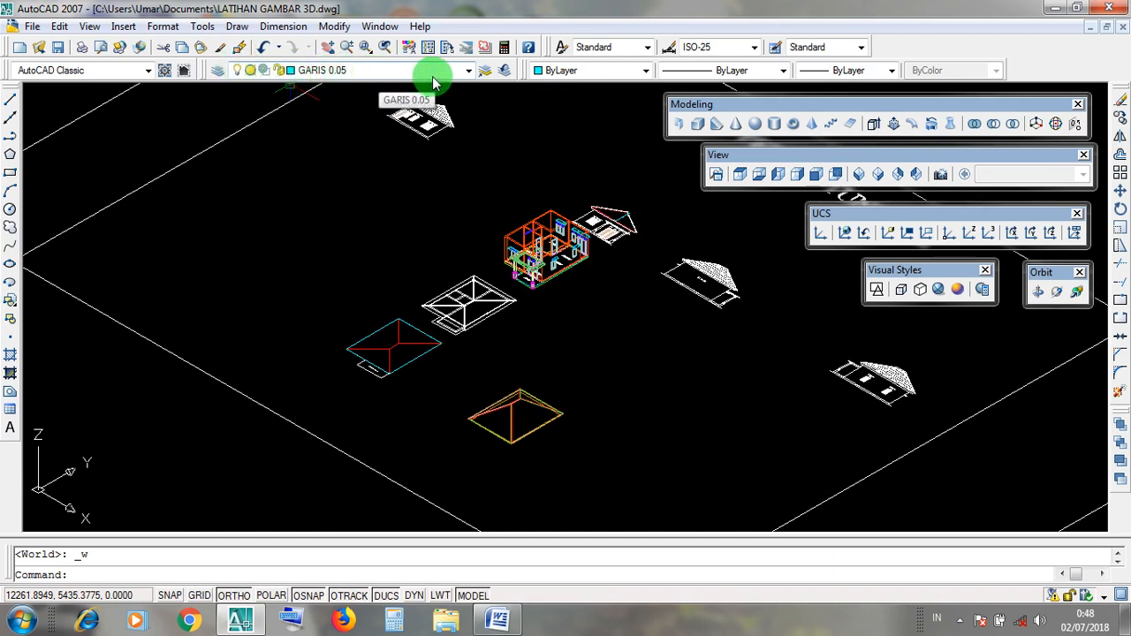
pyautogui.click(468, 71)
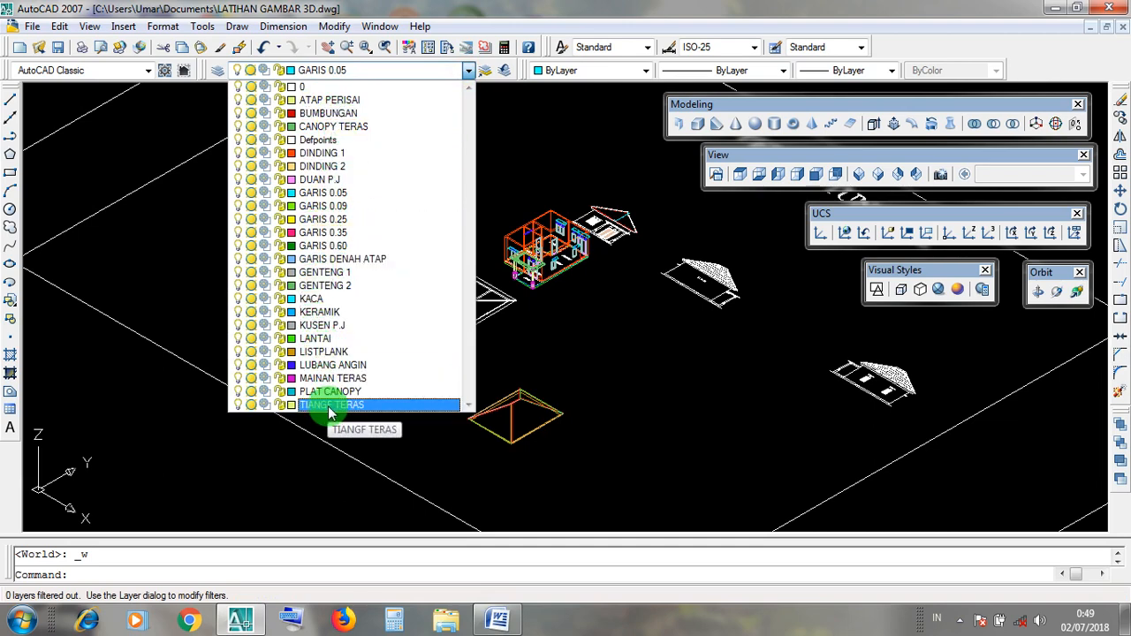
pyautogui.click(237, 365)
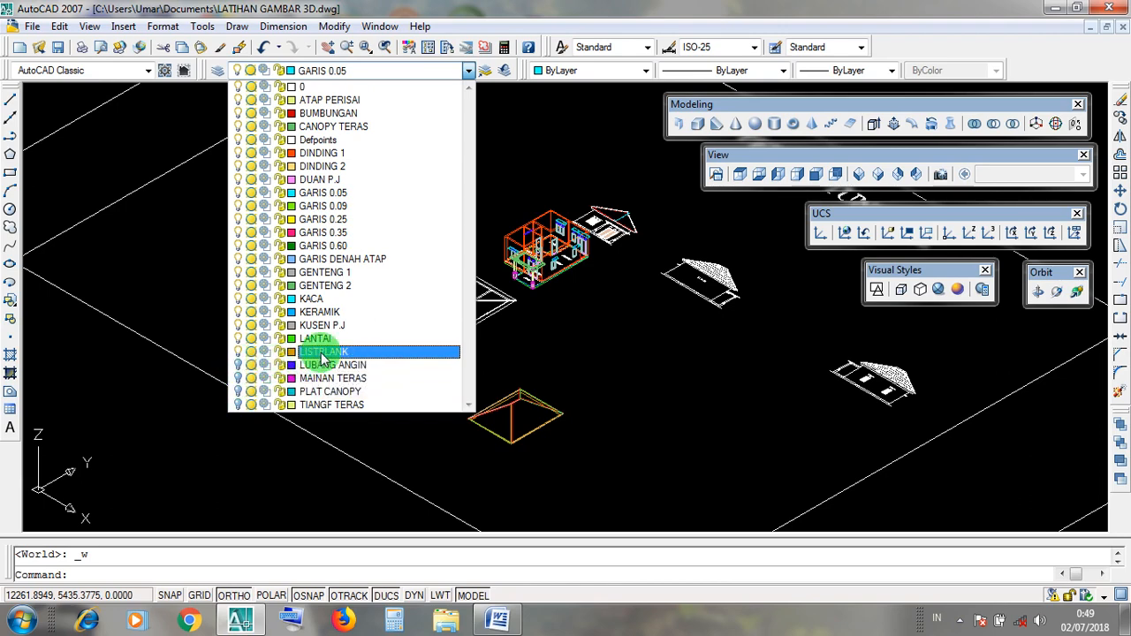
pyautogui.click(233, 325)
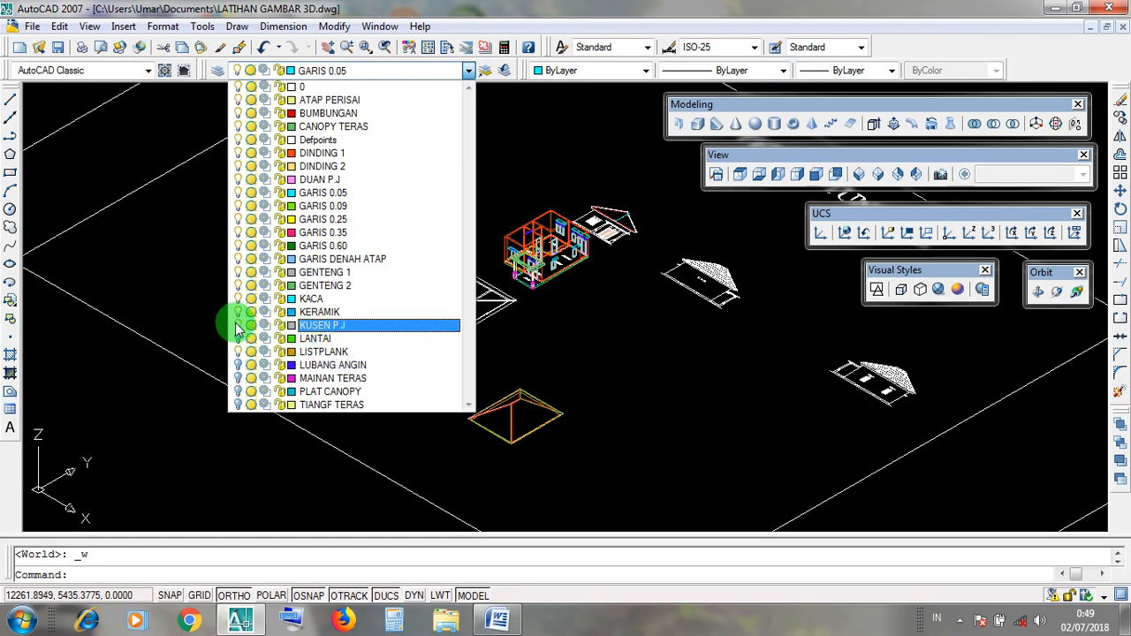
pyautogui.click(239, 314)
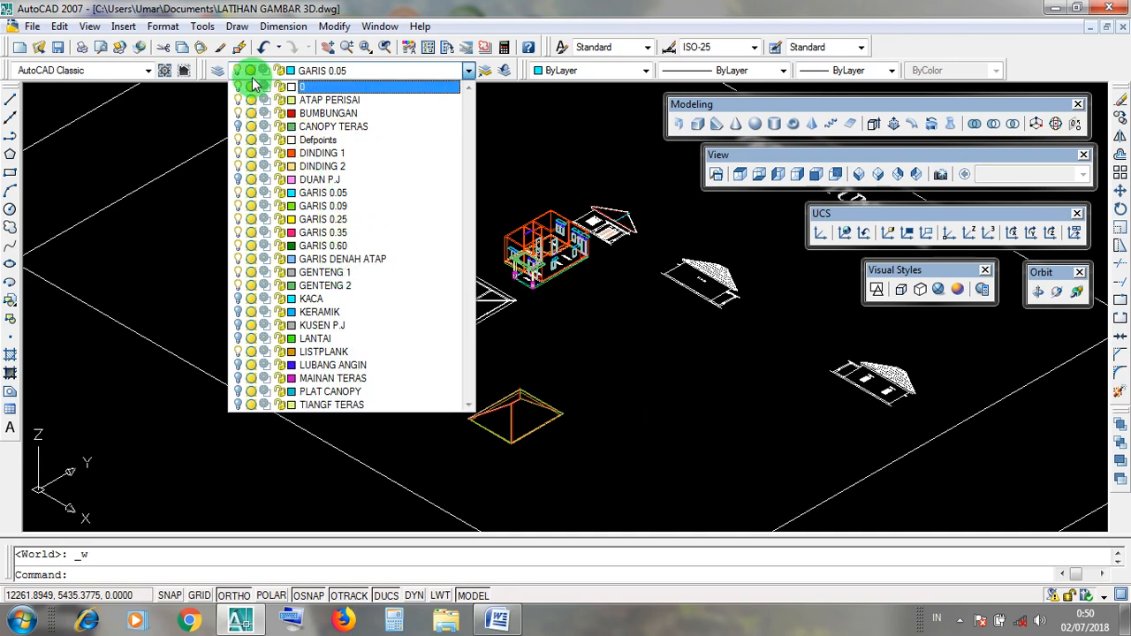
pyautogui.click(640, 391)
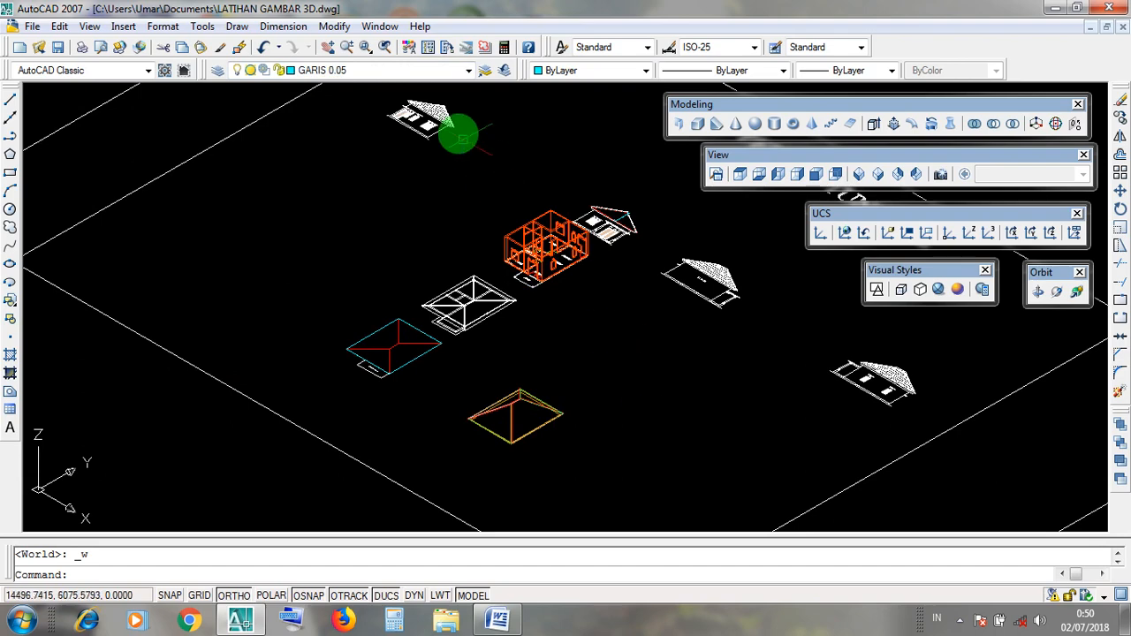
# Step: Examine the house walls, roof plans, elevations and title on the ATAP PERISAI TUNGGAL sheet for linework that is still displayed
pyautogui.click(468, 69)
pyautogui.click(625, 385)
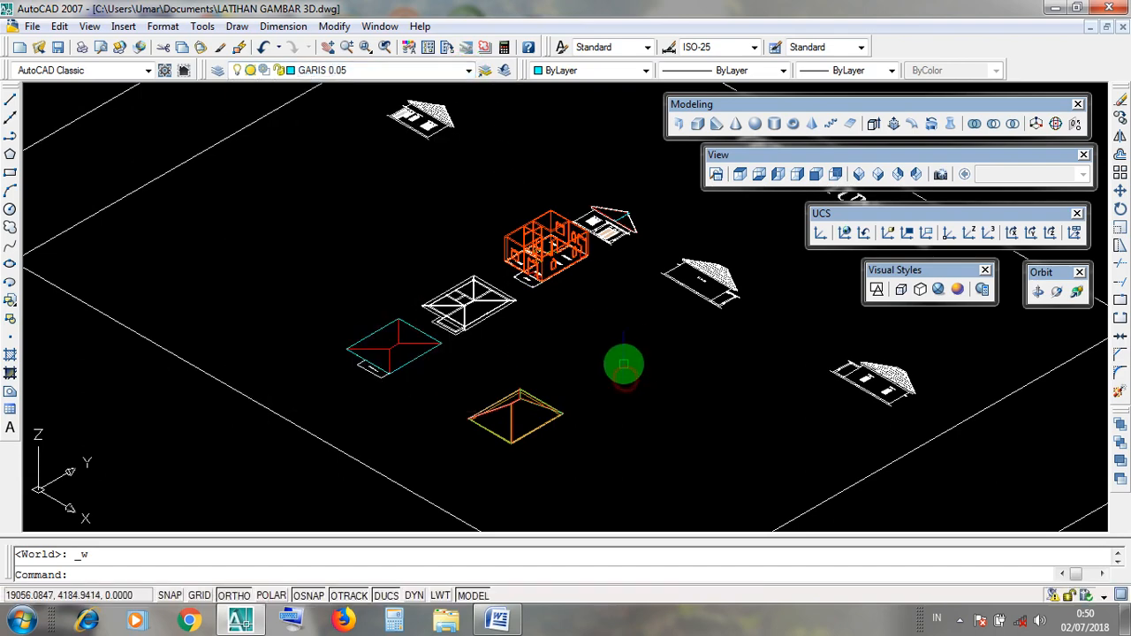
pyautogui.scroll(4, 621, 235)
pyautogui.scroll(-2, 606, 230)
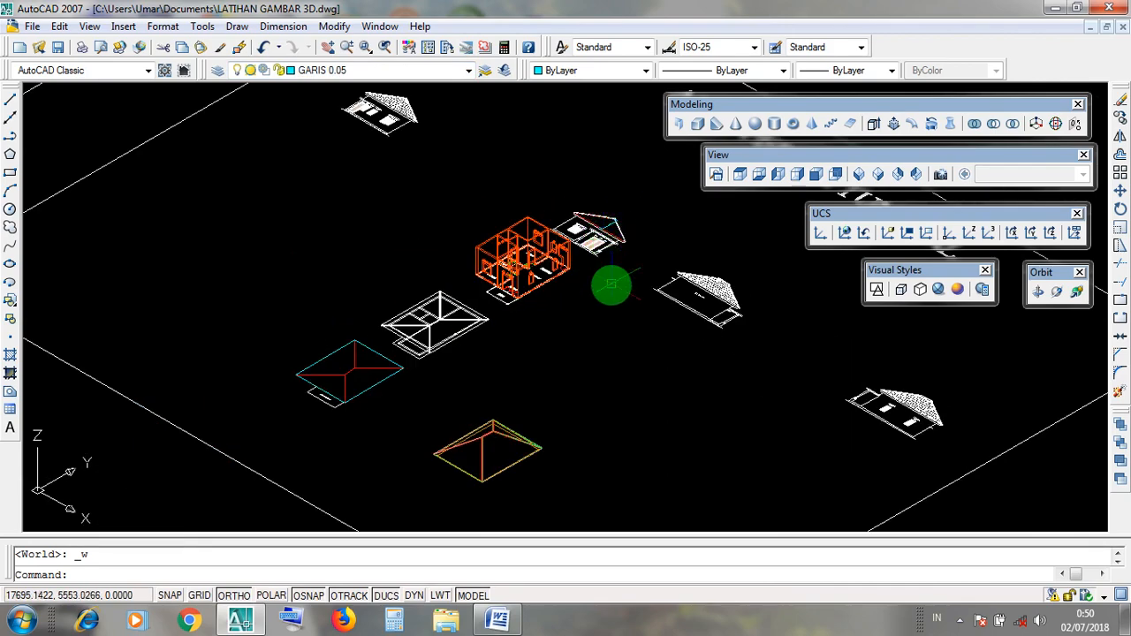
pyautogui.moveTo(609, 280); pyautogui.dragTo(542, 331, button='middle')
pyautogui.scroll(3, 546, 305)
pyautogui.scroll(-3, 559, 309)
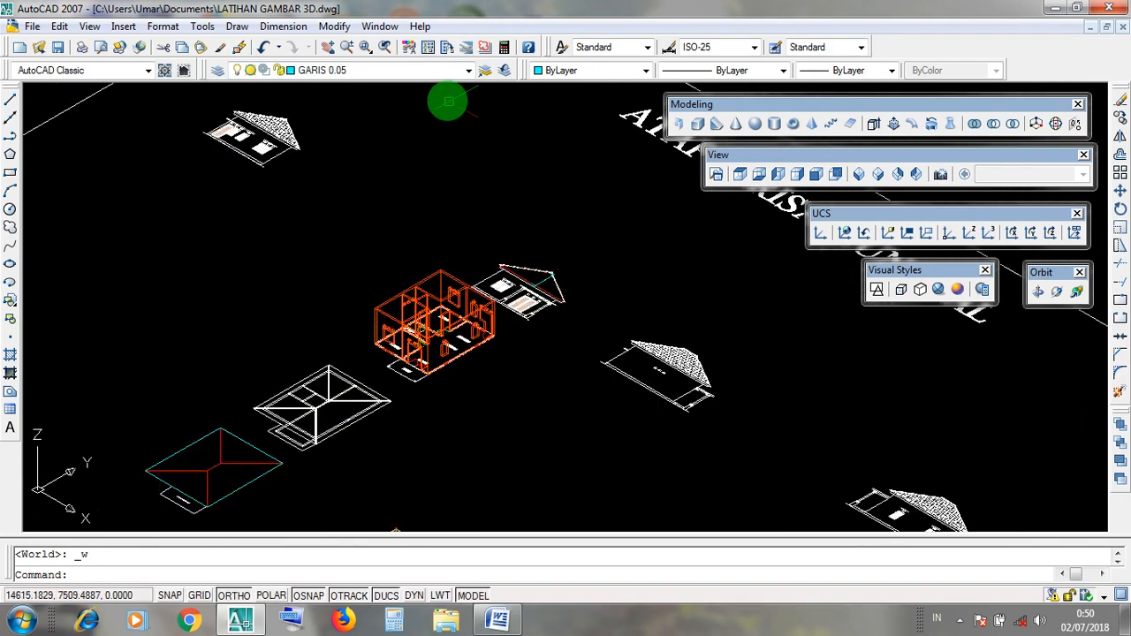
pyautogui.scroll(-3, 525, 278)
pyautogui.scroll(3, 542, 236)
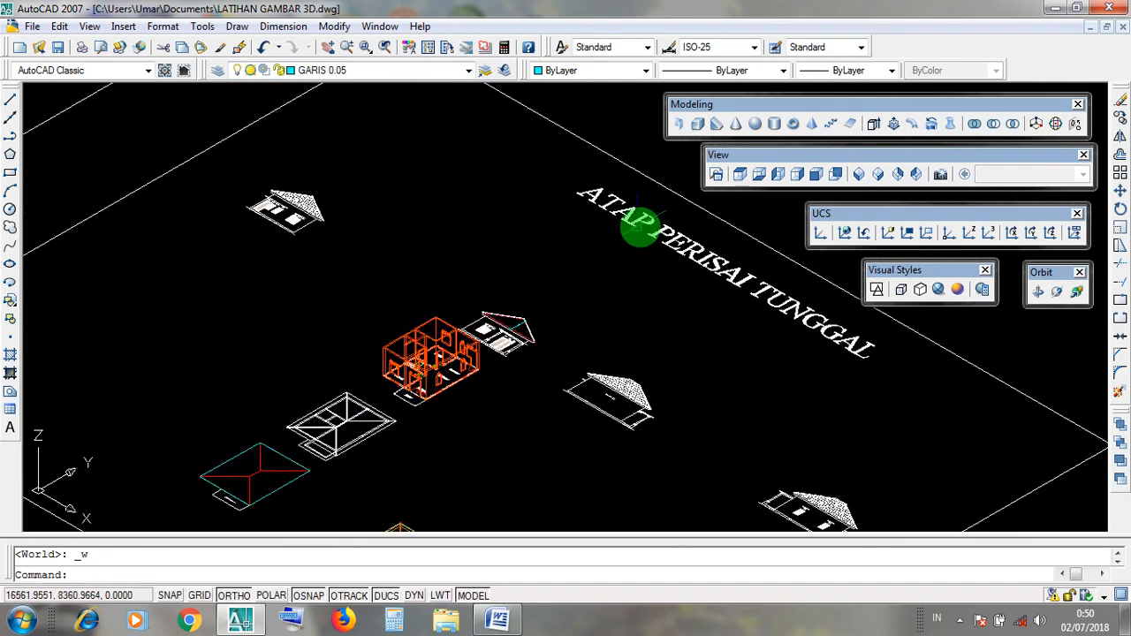
pyautogui.moveTo(686, 280); pyautogui.dragTo(597, 307, button='middle')
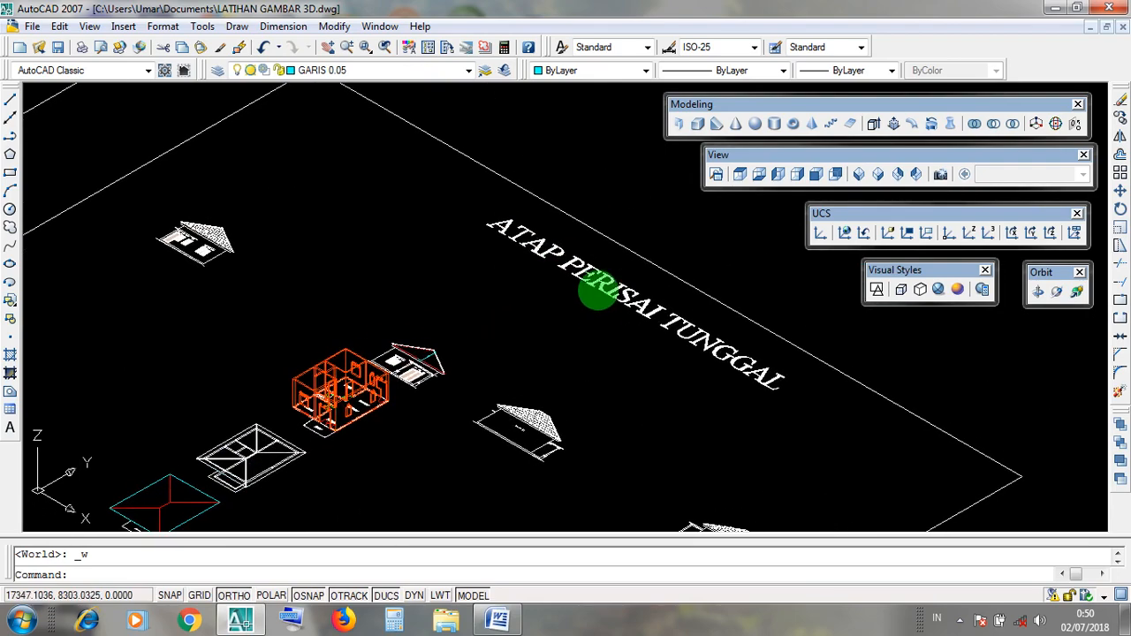
pyautogui.click(1054, 10)
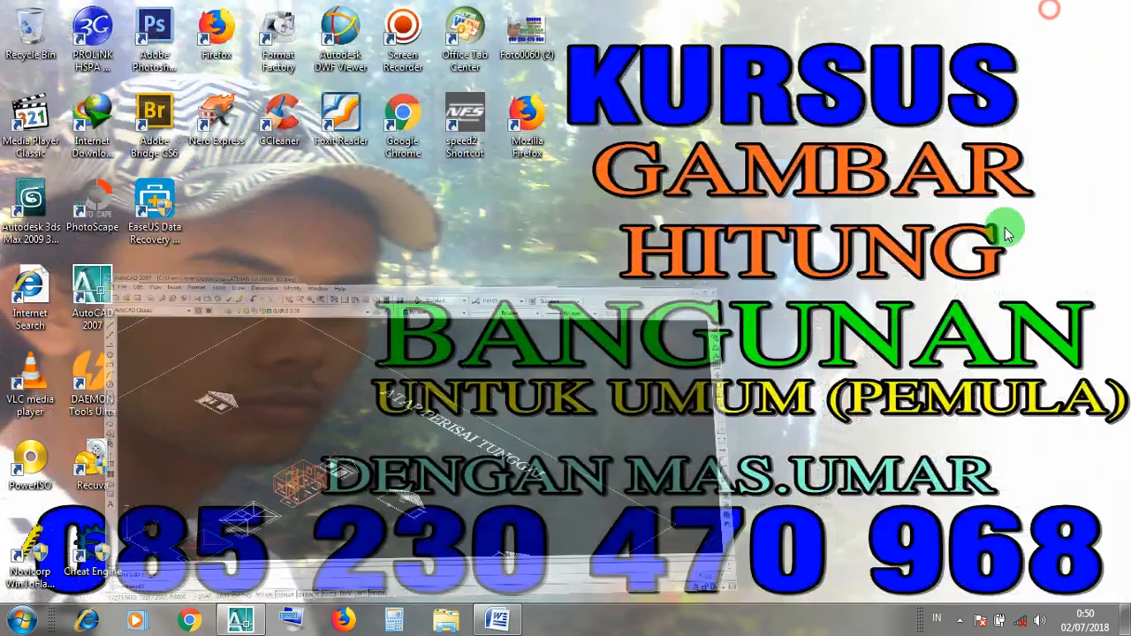
pyautogui.click(960, 621)
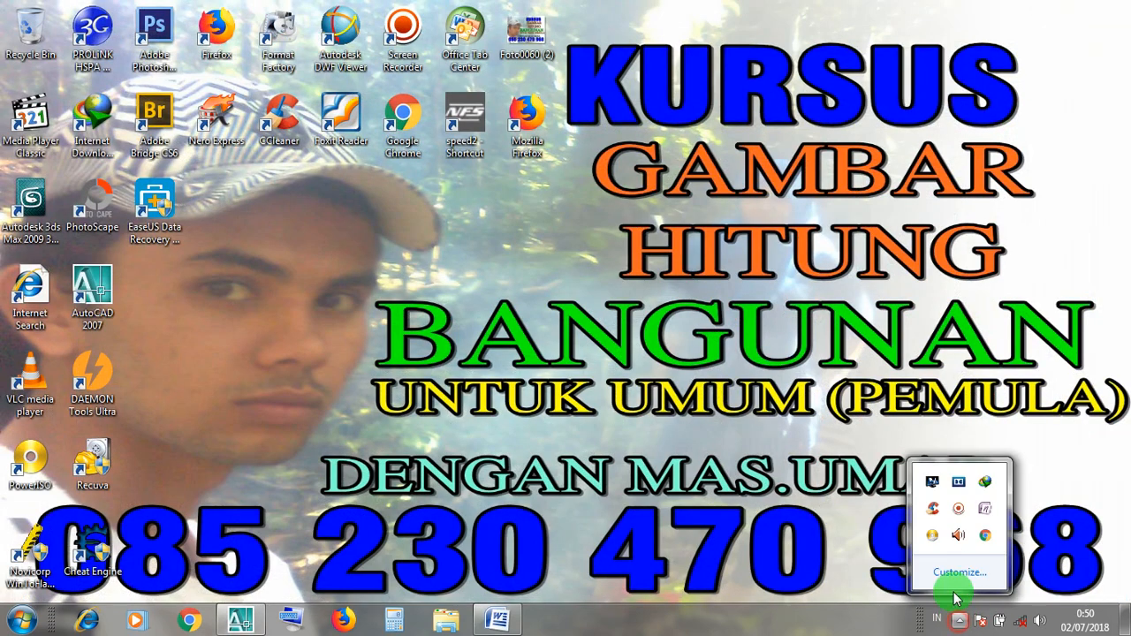
pyautogui.rightClick(958, 509)
pyautogui.click(988, 453)
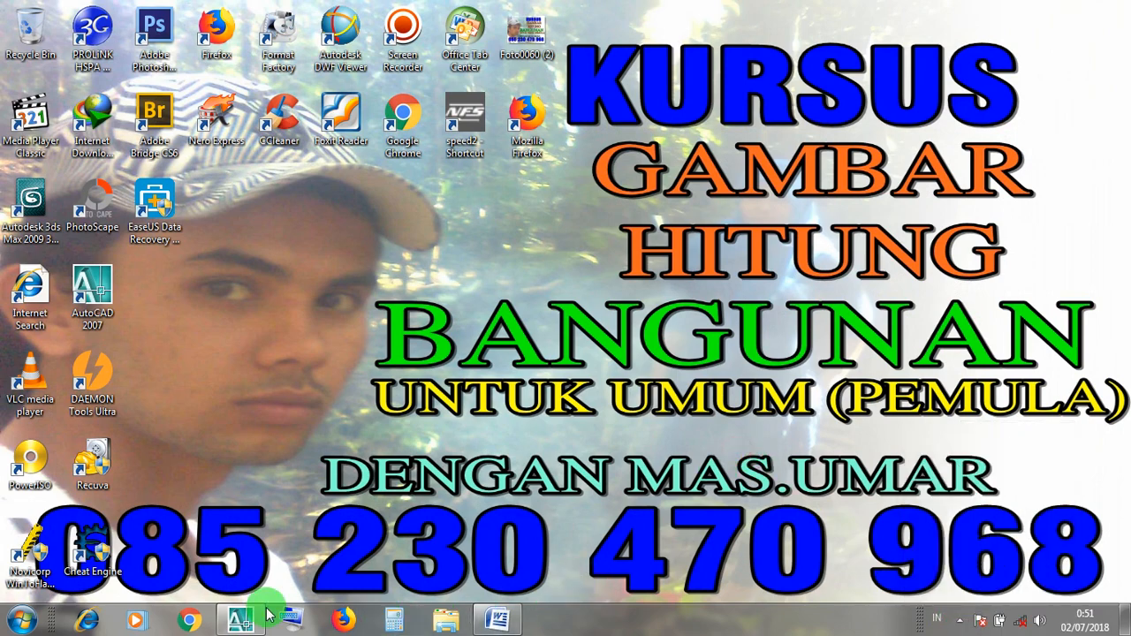
pyautogui.click(240, 620)
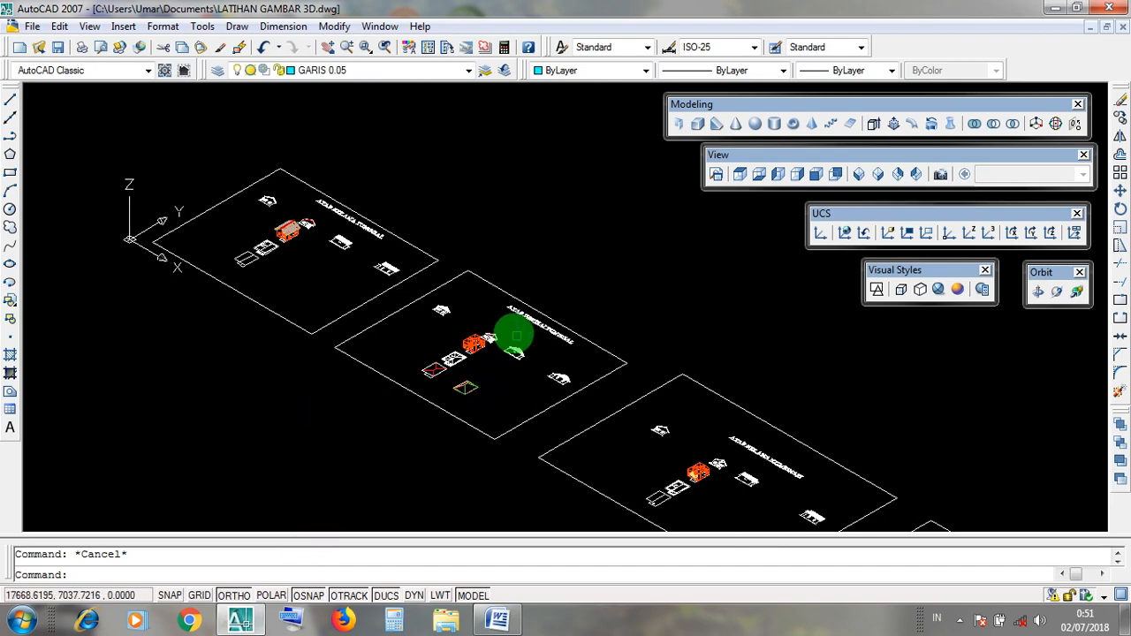
# Step: Turn off layer 0 to hide the sheet borders, roof plans, elevations and titles
pyautogui.scroll(4, 521, 318)
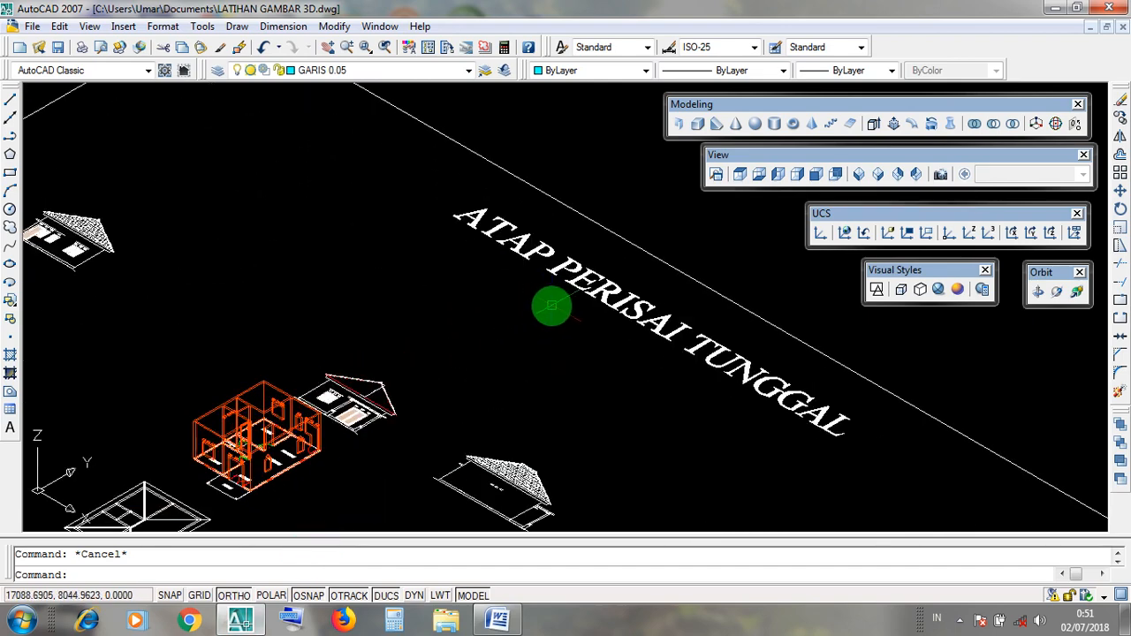
pyautogui.scroll(-3, 552, 306)
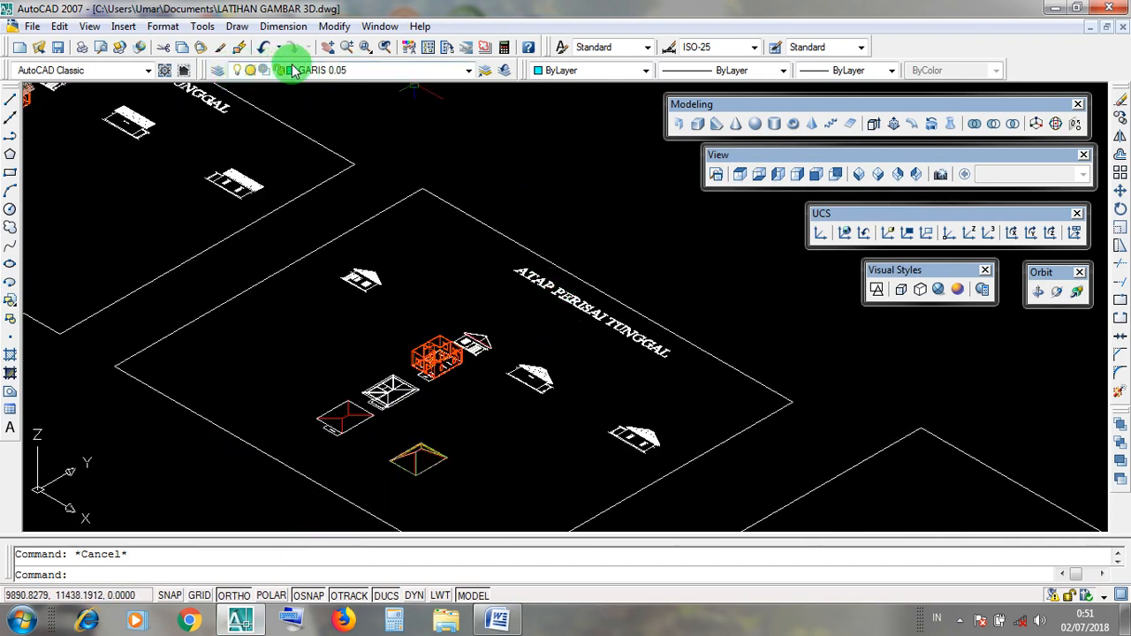
pyautogui.click(468, 70)
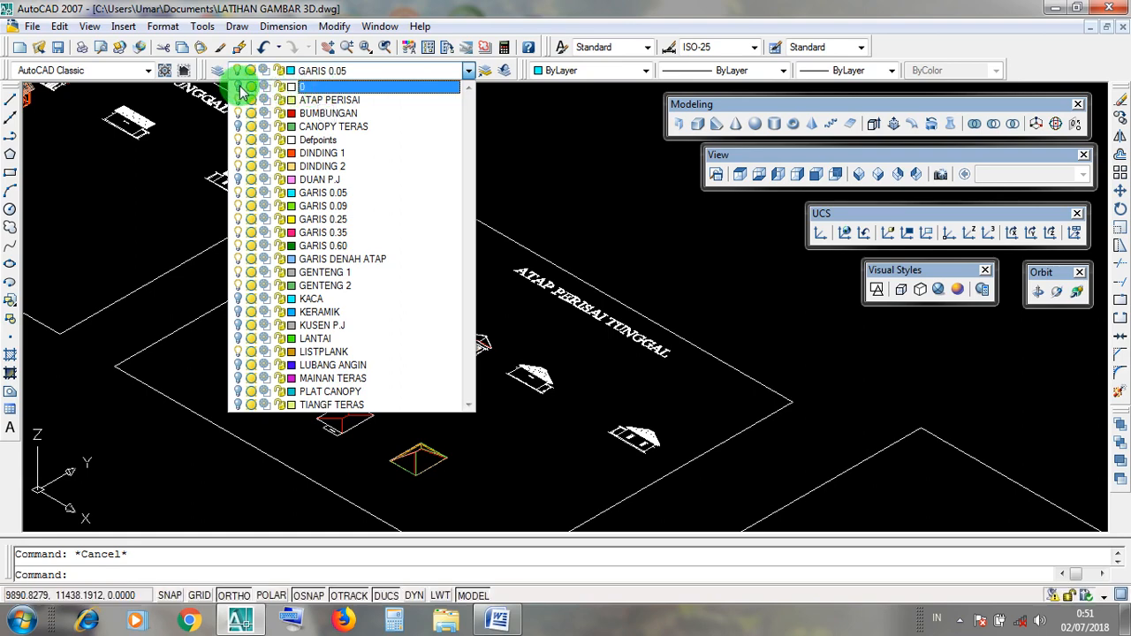
pyautogui.click(677, 235)
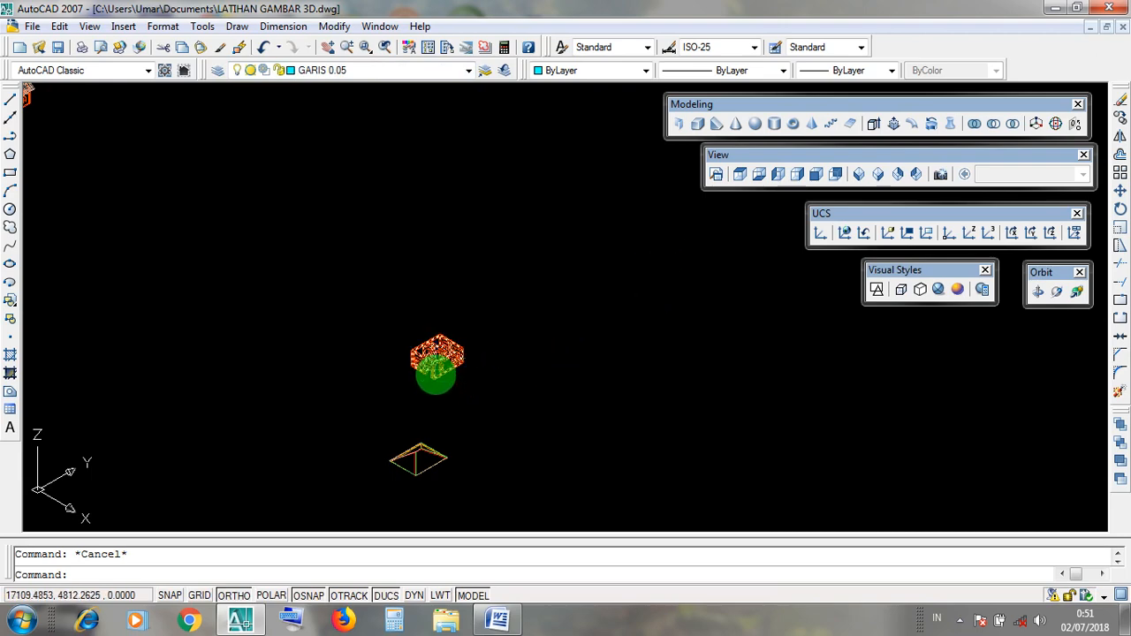
# Step: Examine the wireframe house walls, the separate 3D hip roof and the layers used for the roof parts
pyautogui.scroll(9, 455, 347)
pyautogui.click(573, 350)
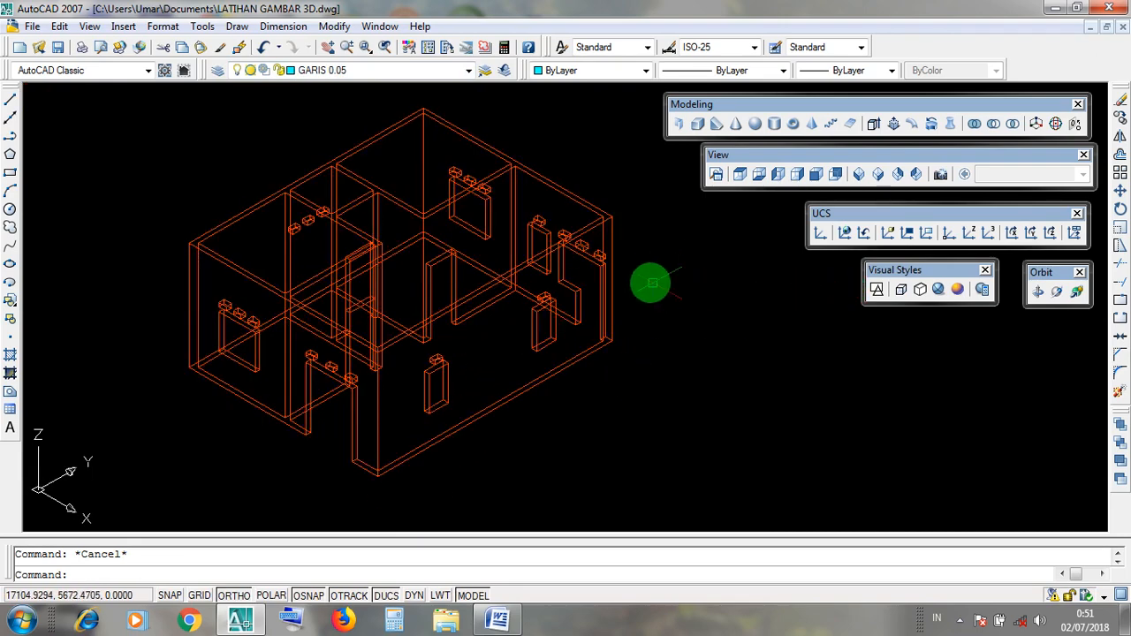
pyautogui.scroll(-5, 652, 283)
pyautogui.moveTo(654, 463); pyautogui.dragTo(546, 206, button='middle')
pyautogui.scroll(3, 393, 400)
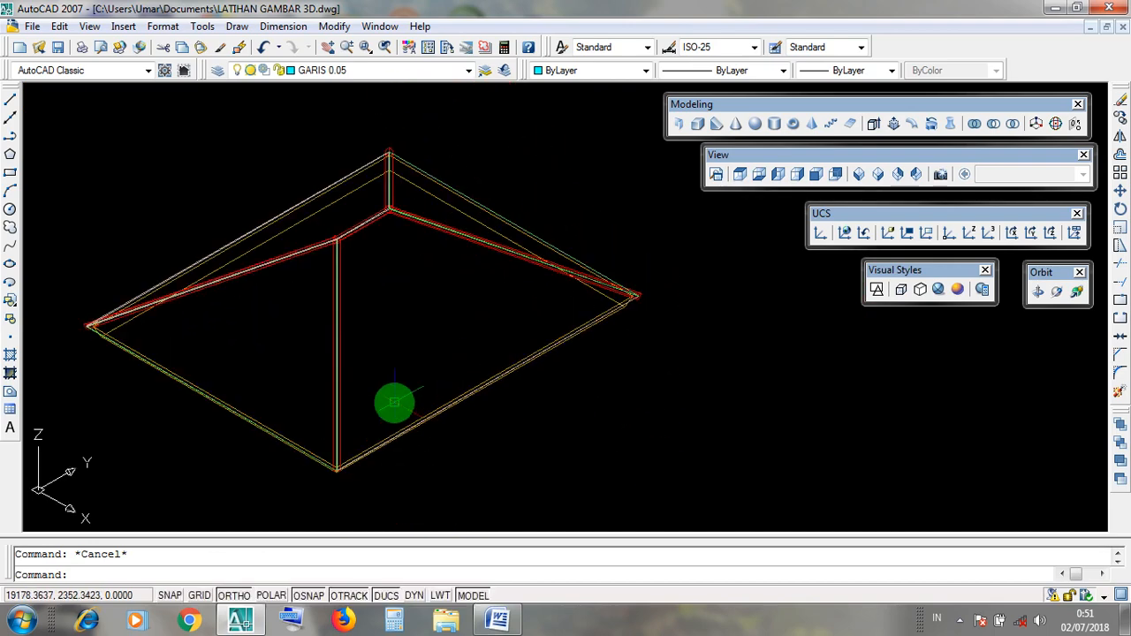
pyautogui.click(407, 344)
pyautogui.click(397, 316)
pyautogui.click(425, 355)
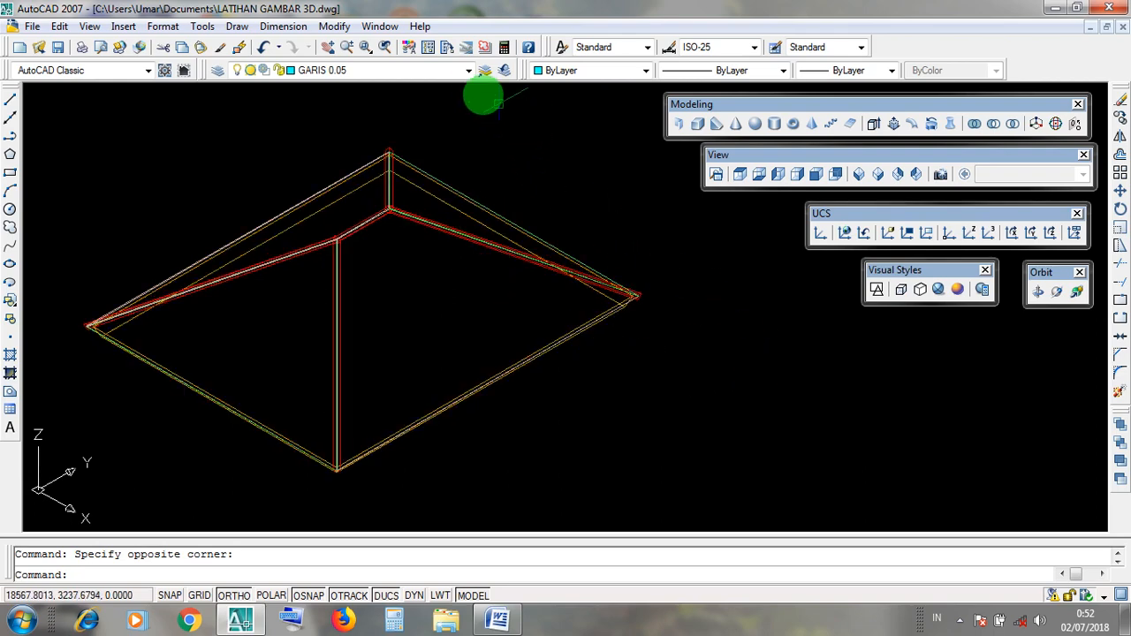
pyautogui.click(468, 73)
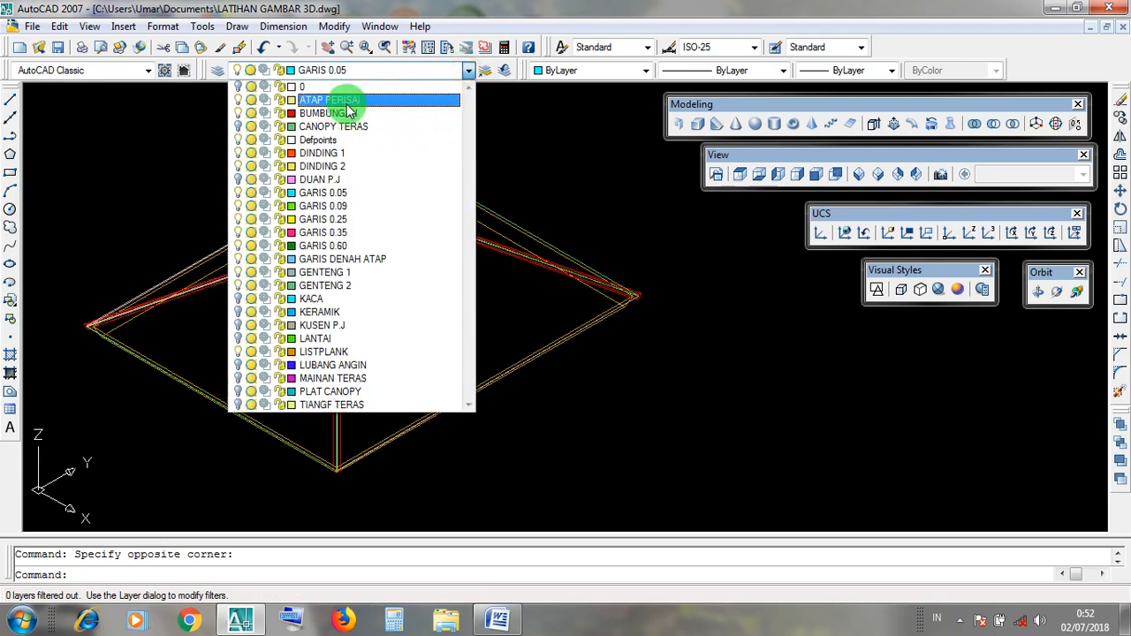
pyautogui.click(608, 194)
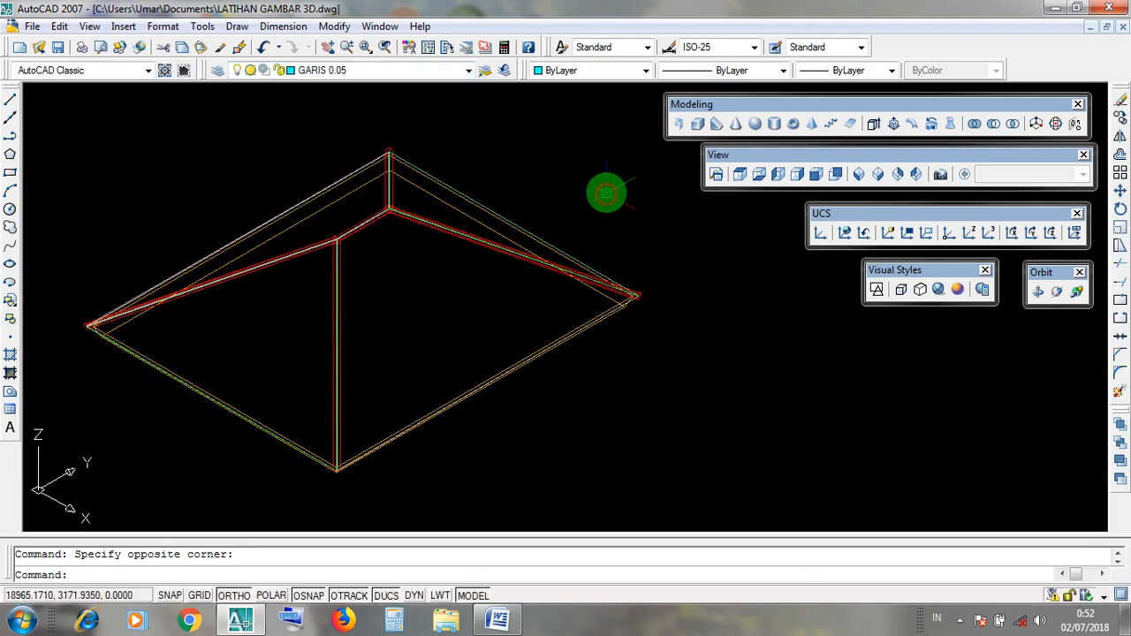
# Step: Set the visual style to Realistic for the house walls and the 3D hip roof
pyautogui.scroll(-4, 588, 405)
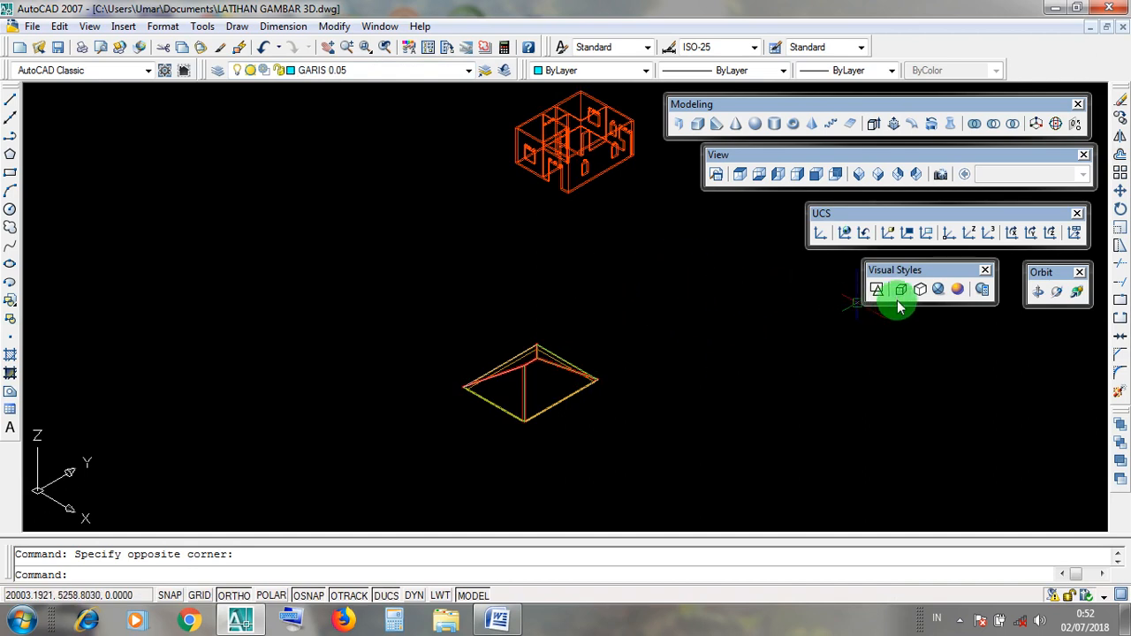
pyautogui.click(938, 289)
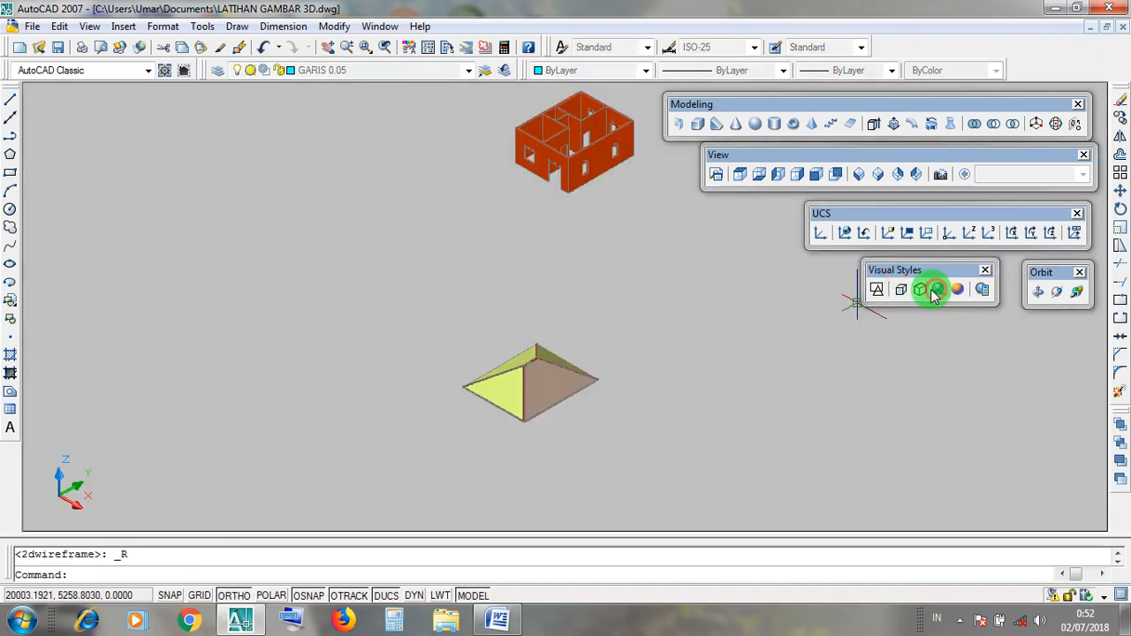
pyautogui.moveTo(583, 378); pyautogui.dragTo(604, 463, button='middle')
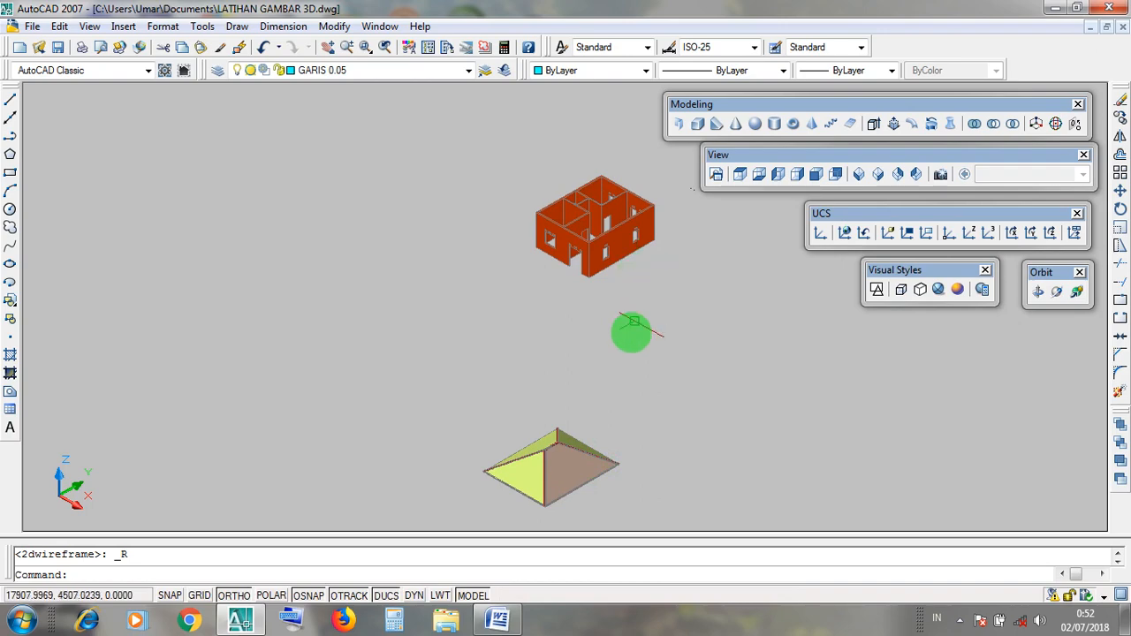
pyautogui.moveTo(608, 336); pyautogui.dragTo(608, 359, button='middle')
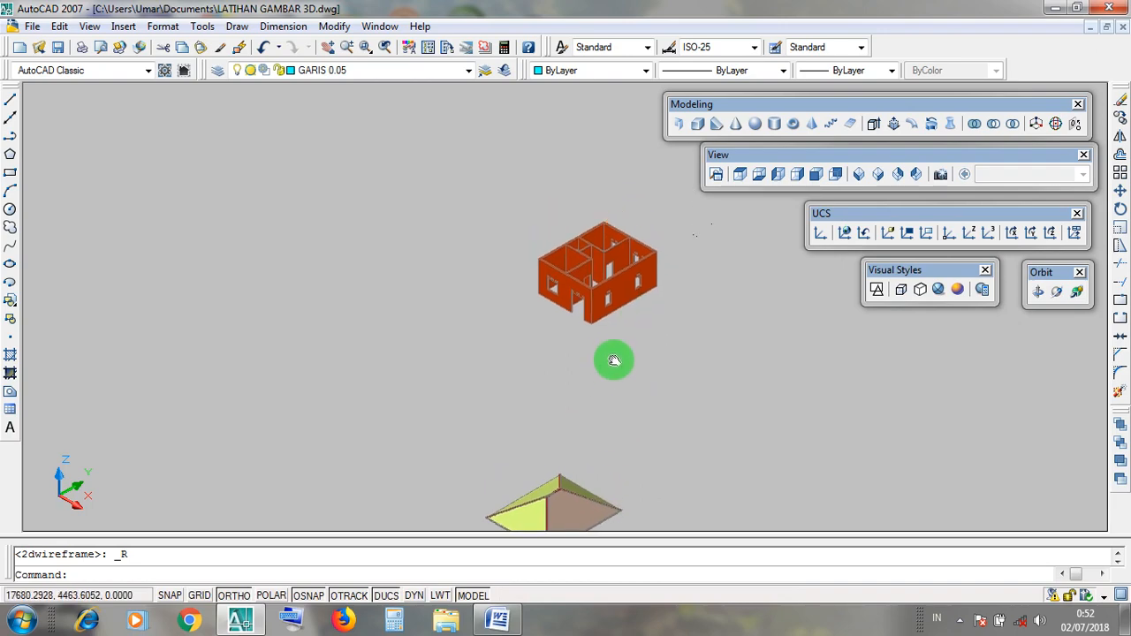
pyautogui.scroll(3, 553, 260)
pyautogui.scroll(6, 553, 261)
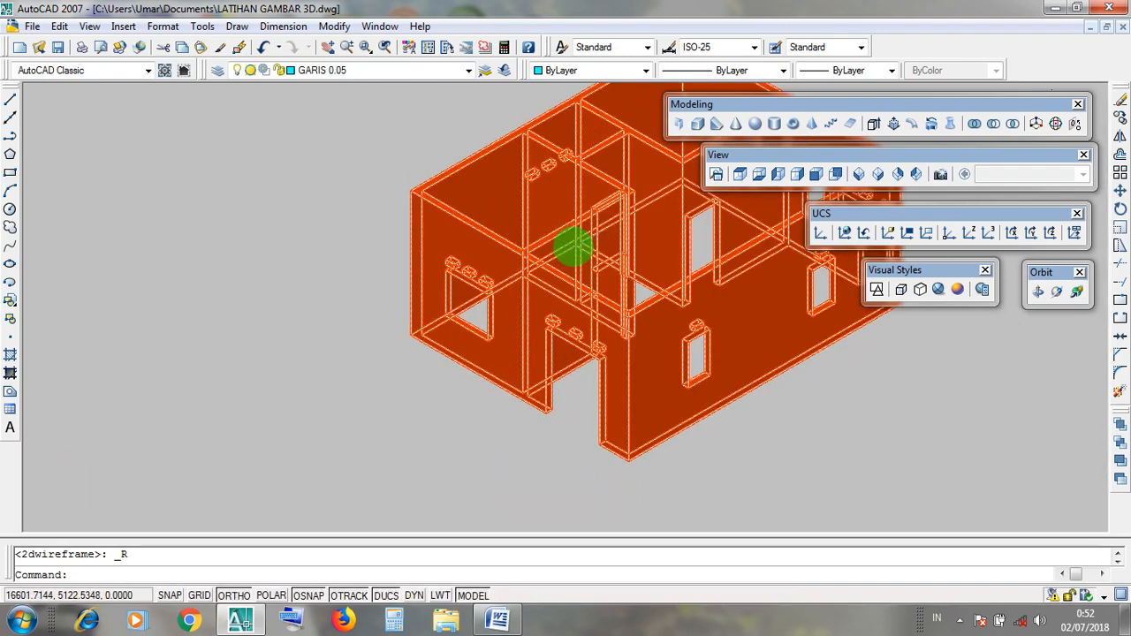
pyautogui.scroll(-3, 199, 324)
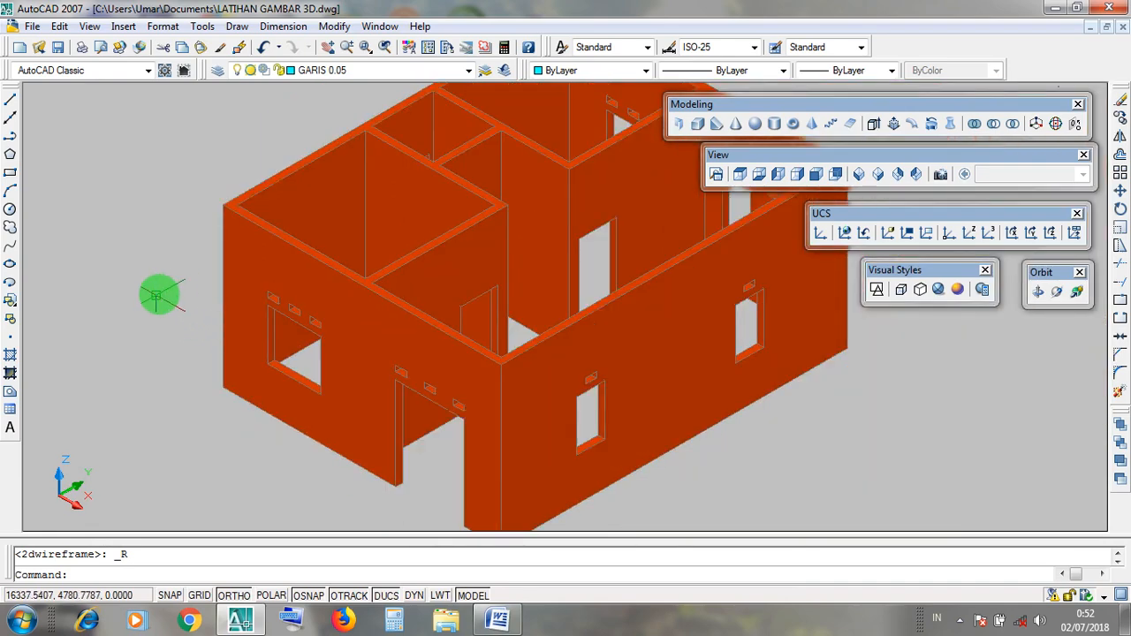
# Step: Examine the house walls and the outer top corner of the wall beside the front window
pyautogui.click(1057, 291)
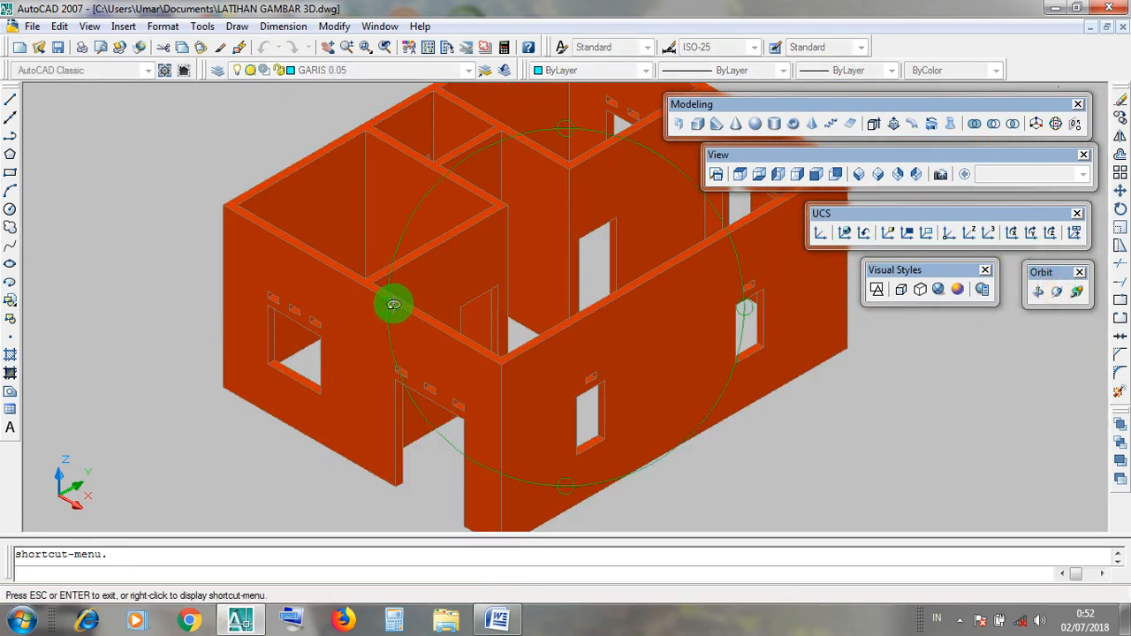
pyautogui.click(1036, 294)
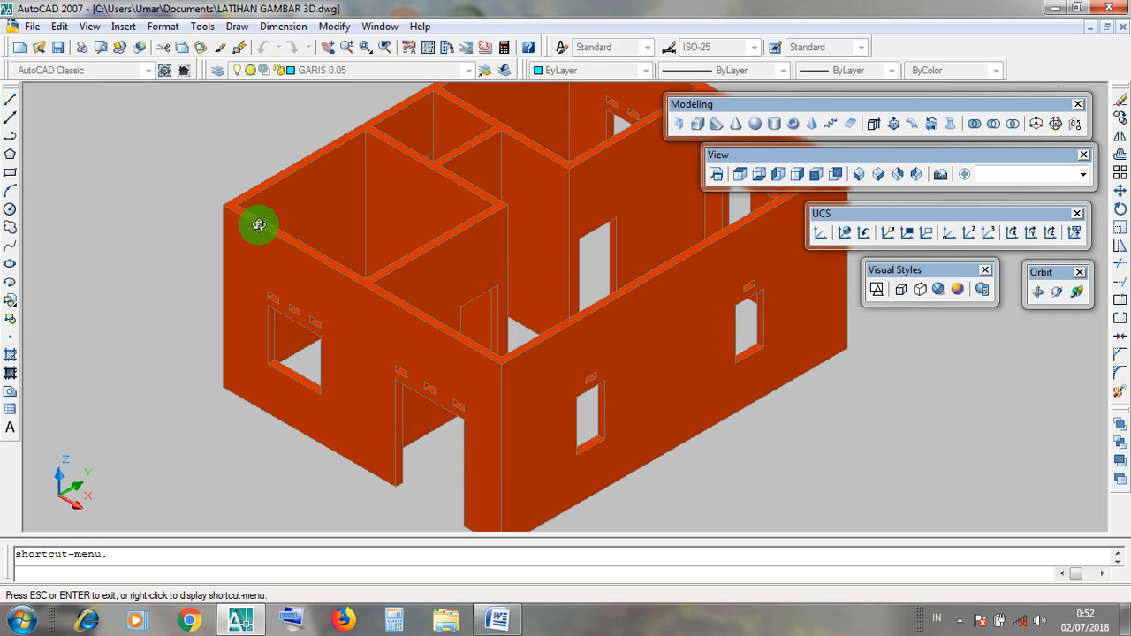
pyautogui.moveTo(530, 245); pyautogui.dragTo(391, 397)
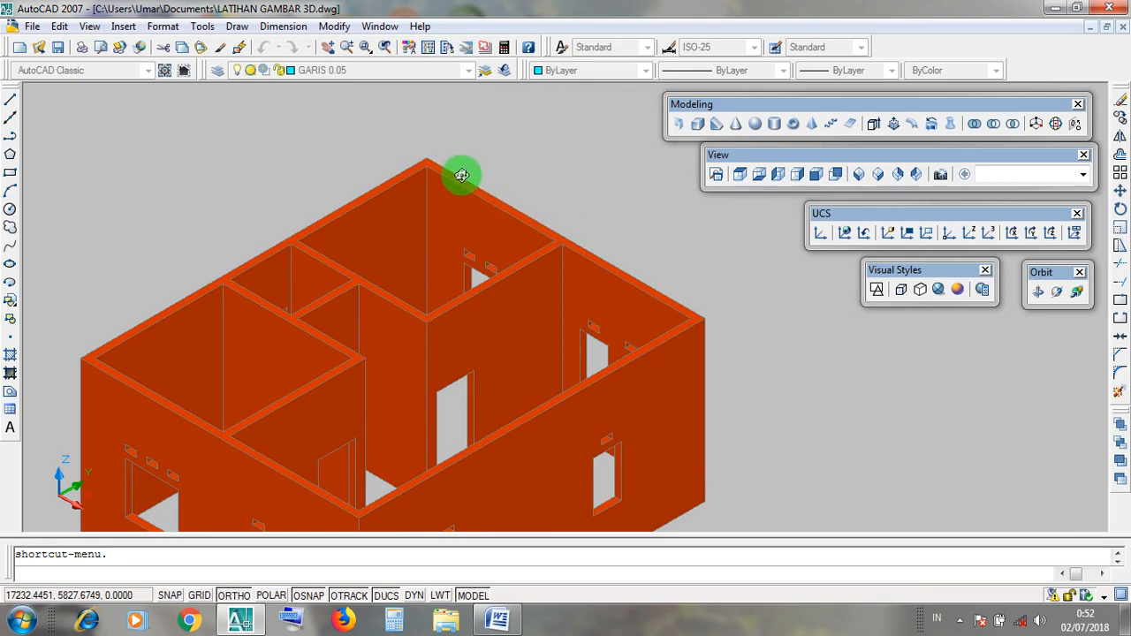
pyautogui.moveTo(374, 305); pyautogui.dragTo(467, 263, button='middle')
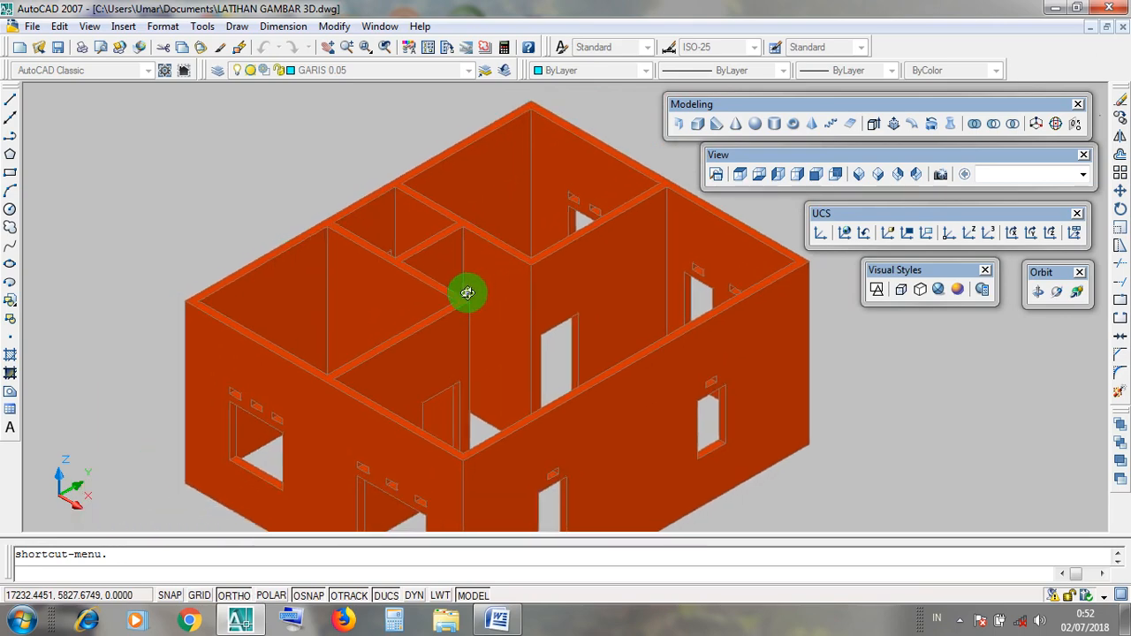
pyautogui.scroll(-1, 469, 293)
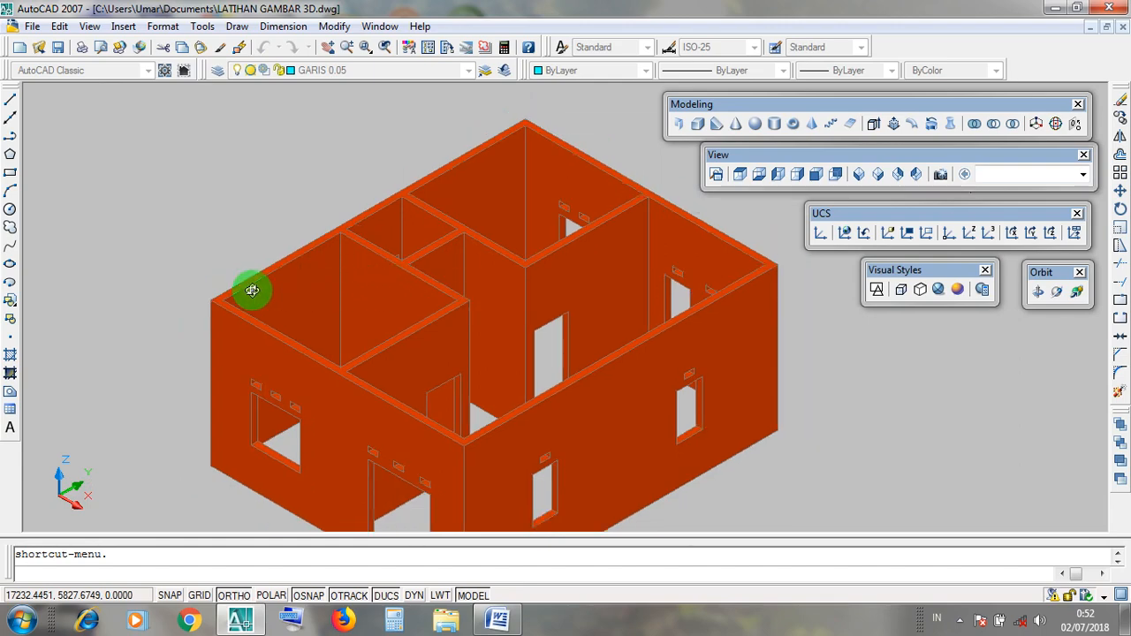
pyautogui.scroll(-1, 316, 287)
pyautogui.scroll(4, 194, 298)
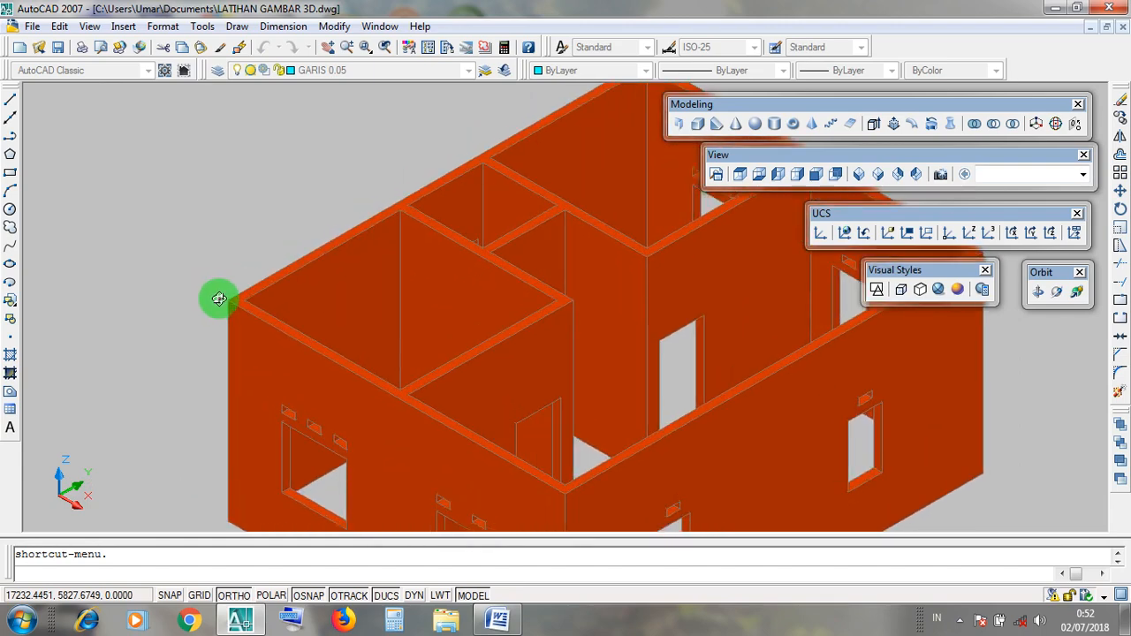
pyautogui.scroll(3, 221, 302)
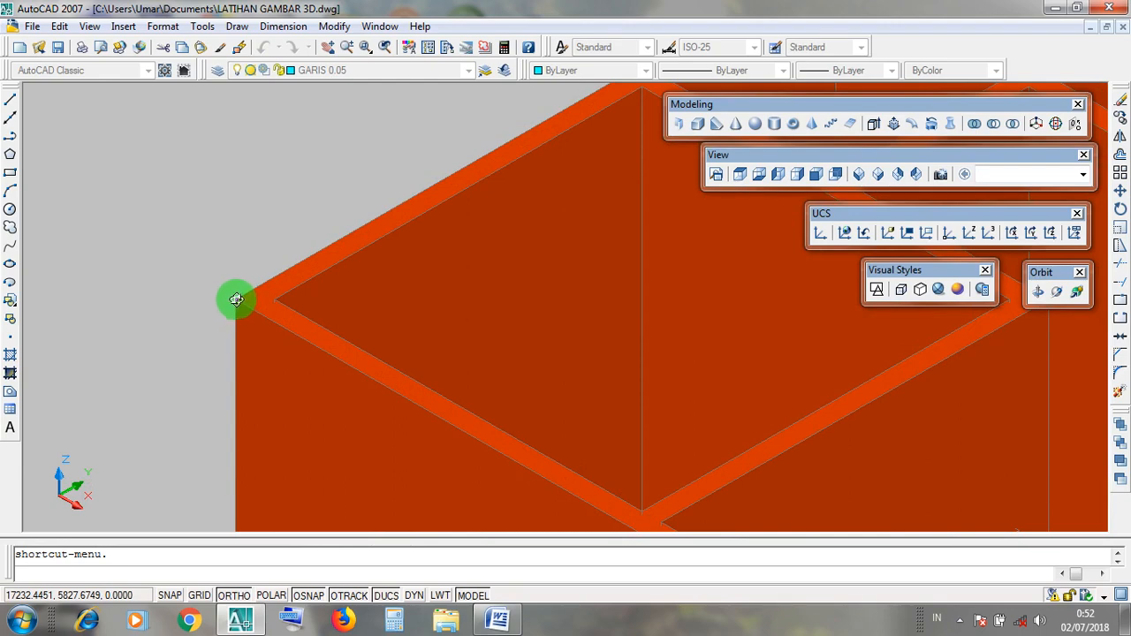
pyautogui.scroll(2, 236, 306)
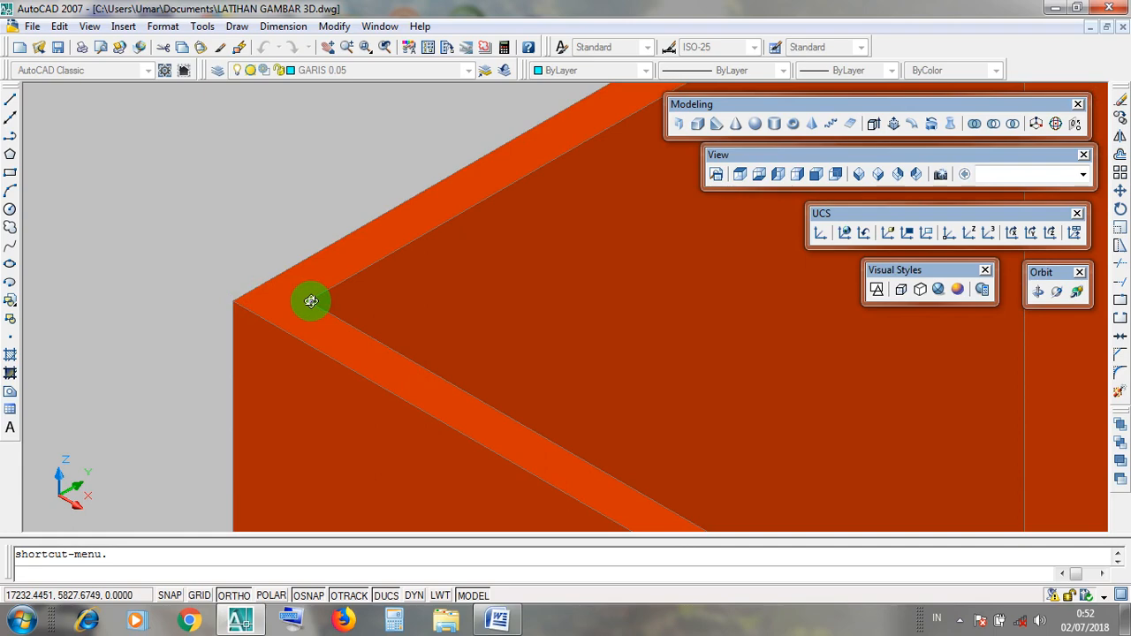
pyautogui.scroll(-6, 310, 302)
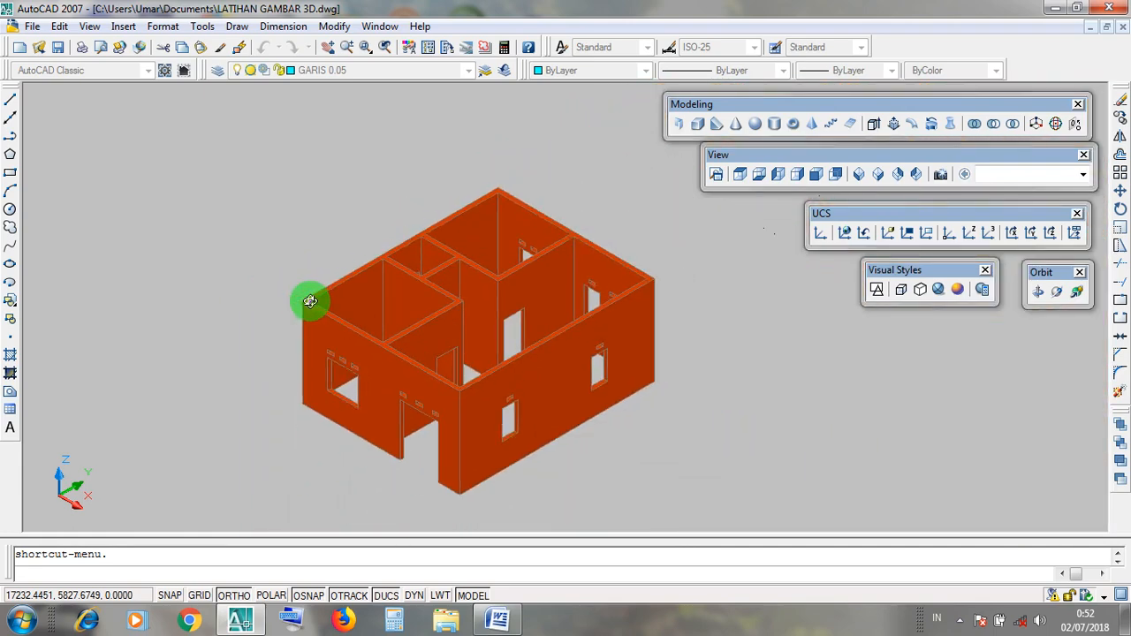
pyautogui.scroll(8, 310, 301)
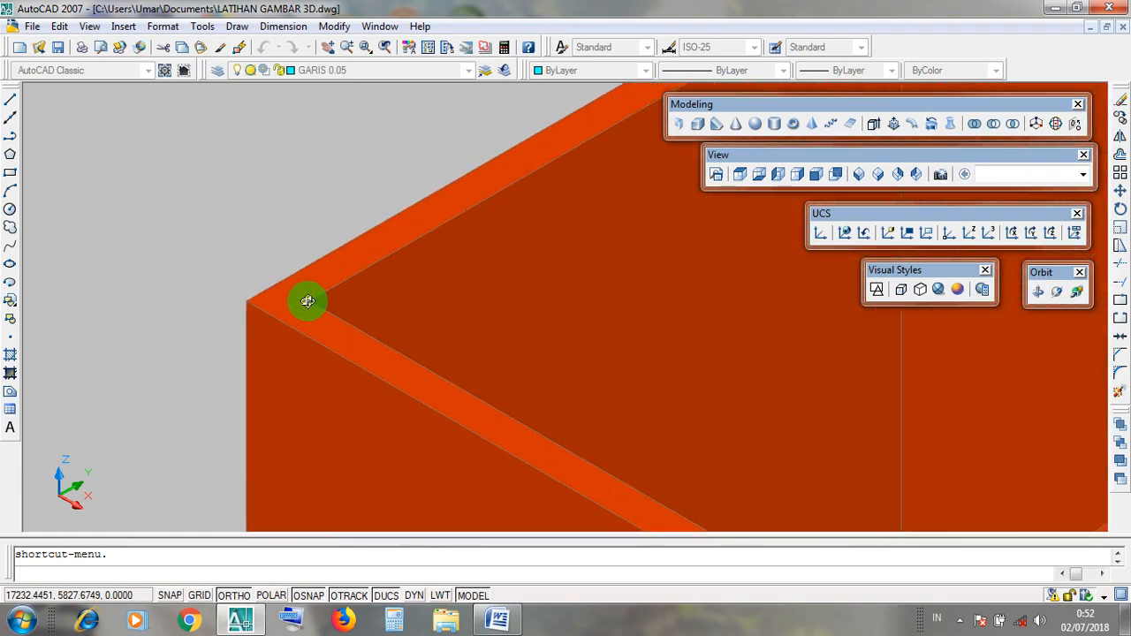
pyautogui.scroll(-7, 263, 309)
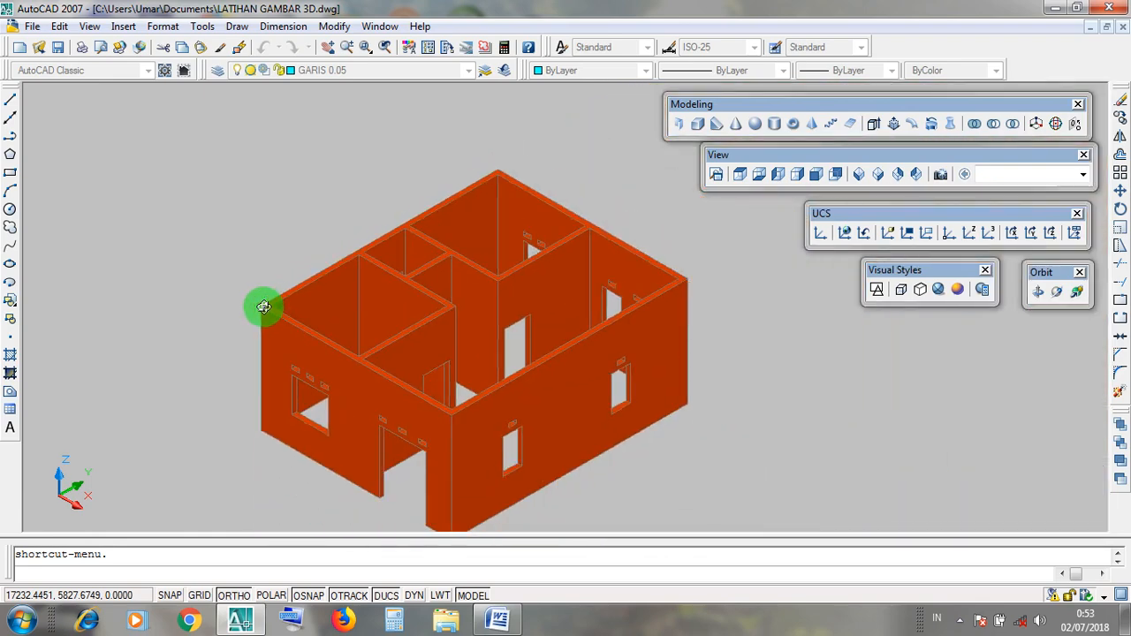
pyautogui.scroll(7, 263, 305)
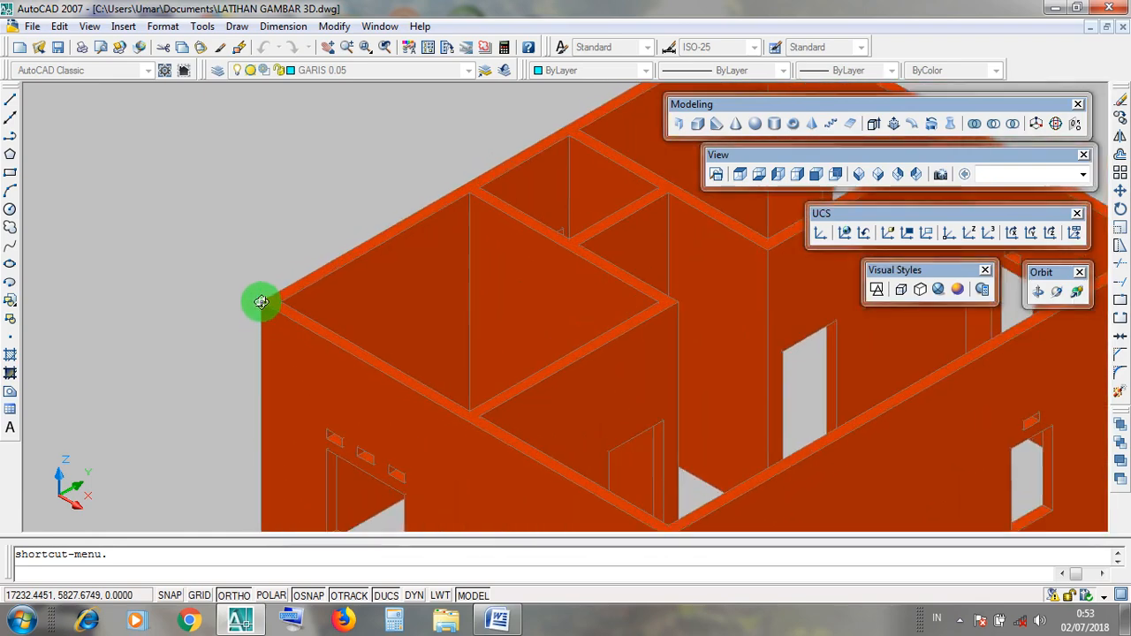
pyautogui.scroll(-5, 322, 304)
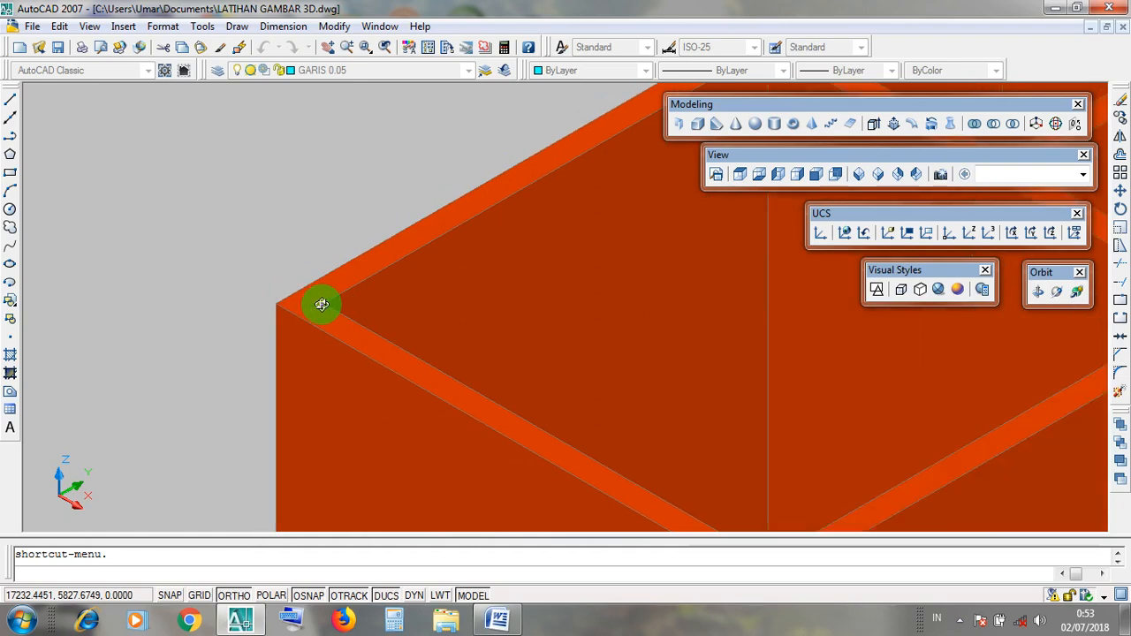
pyautogui.scroll(-5, 322, 304)
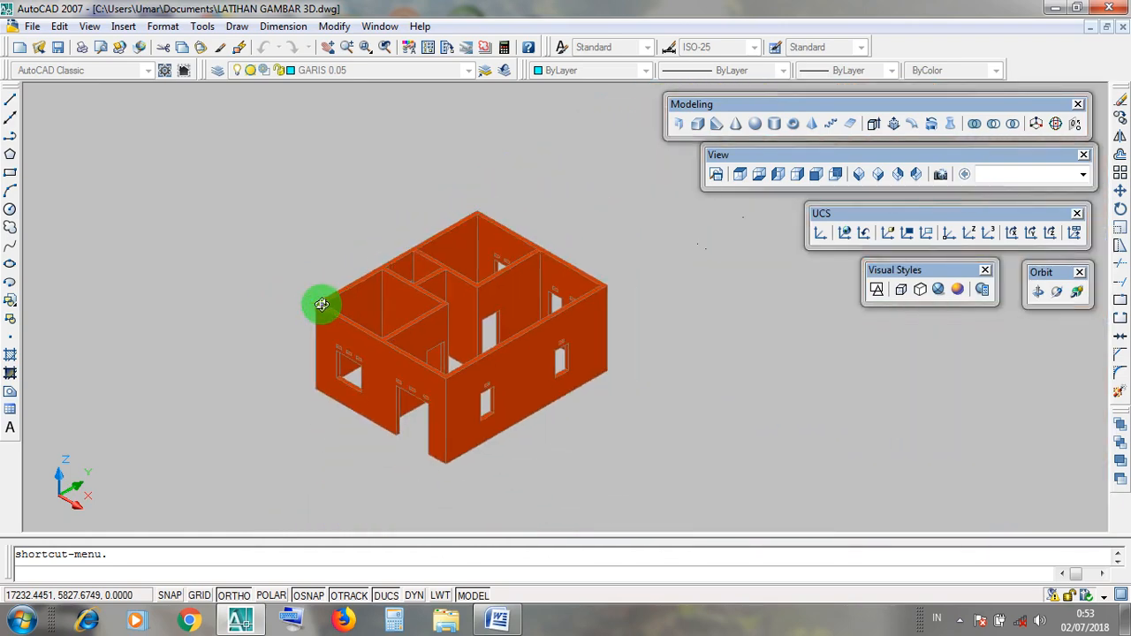
pyautogui.scroll(6, 316, 304)
pyautogui.scroll(4, 313, 303)
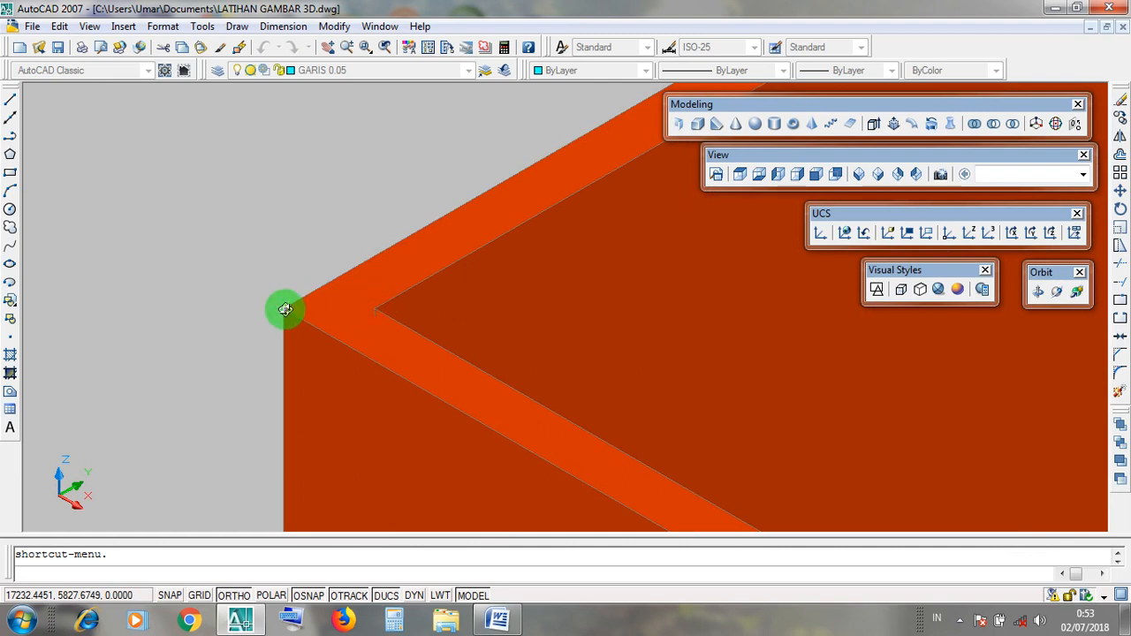
pyautogui.scroll(-4, 359, 290)
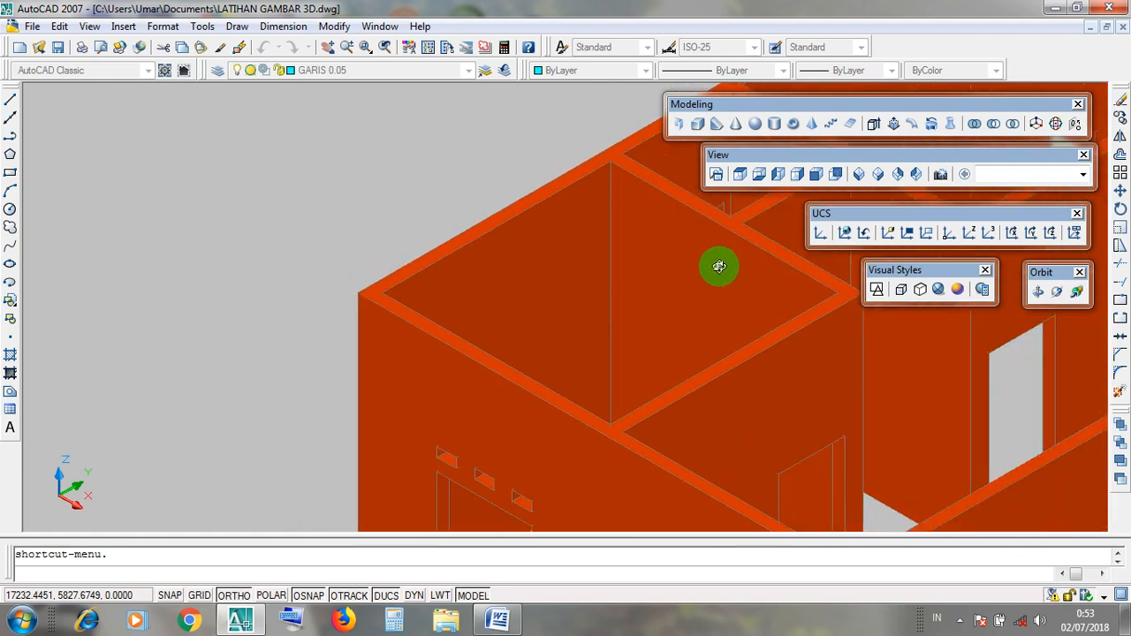
pyautogui.scroll(-5, 719, 267)
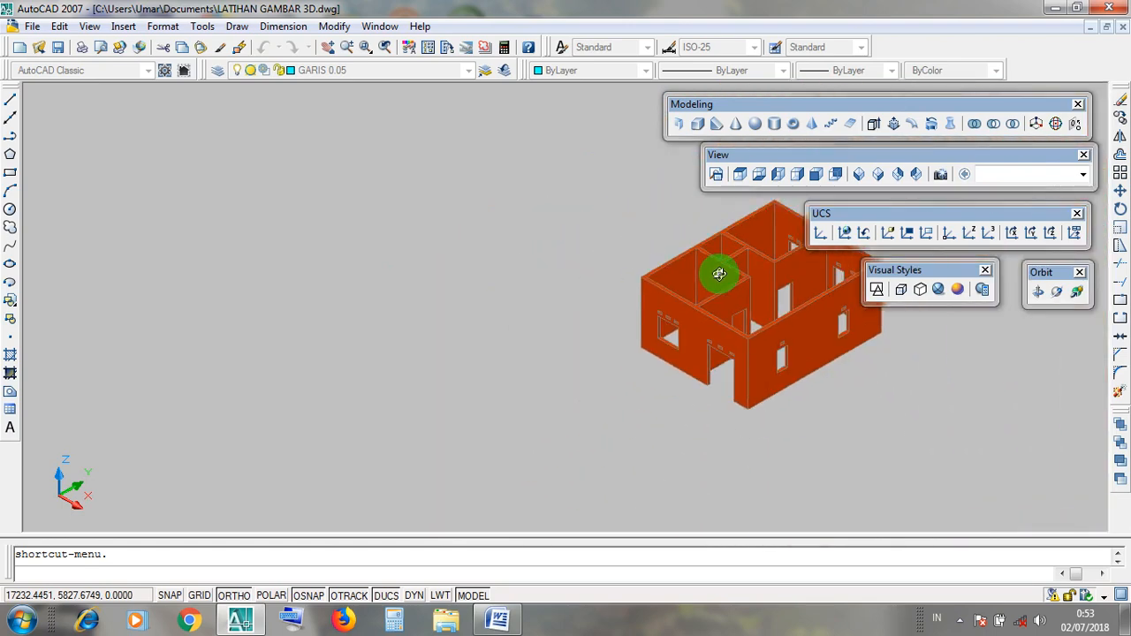
pyautogui.scroll(-4, 719, 274)
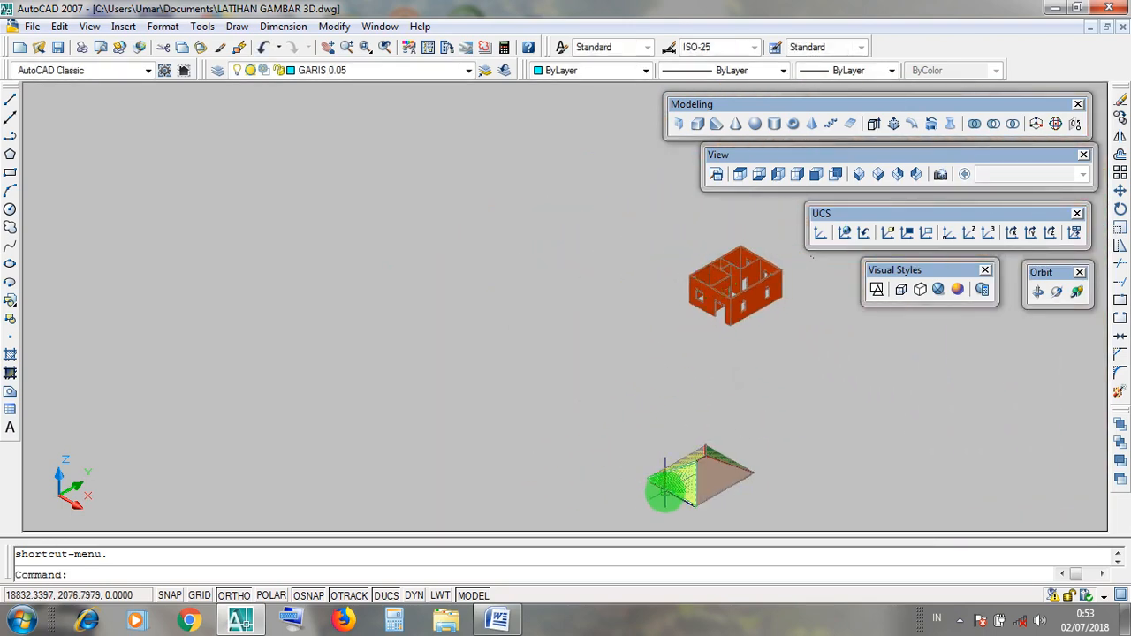
# Step: Examine the hip roof's eave corner from above and below, including the ridge cap, roof covering and fascia board
pyautogui.scroll(6, 665, 487)
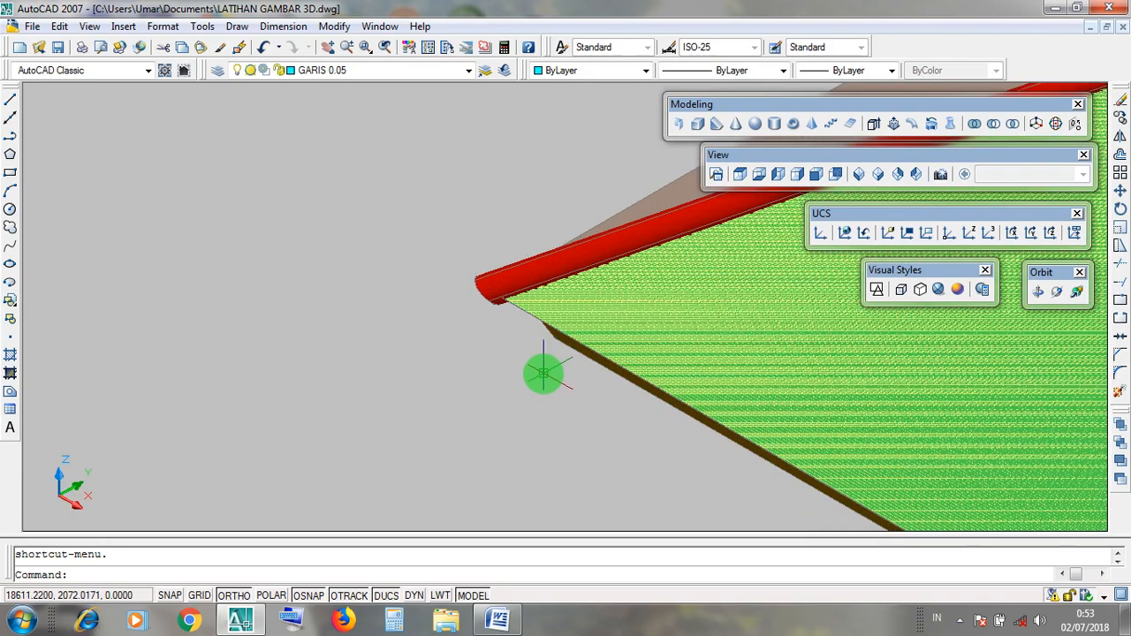
pyautogui.scroll(2, 541, 366)
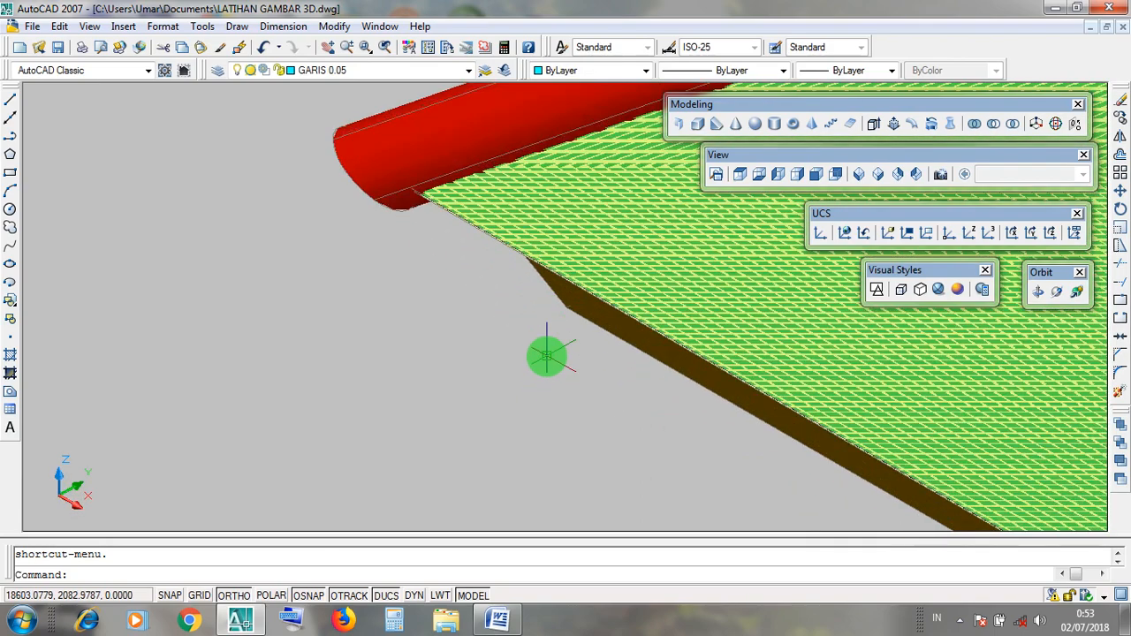
pyautogui.click(556, 309)
pyautogui.click(1058, 277)
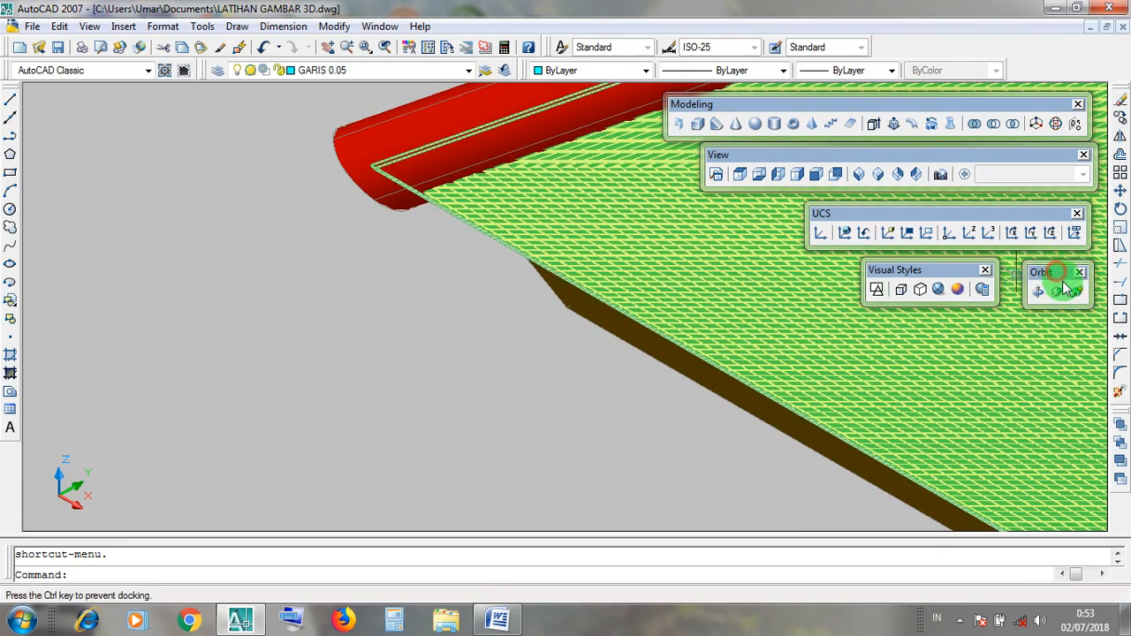
pyautogui.click(1062, 294)
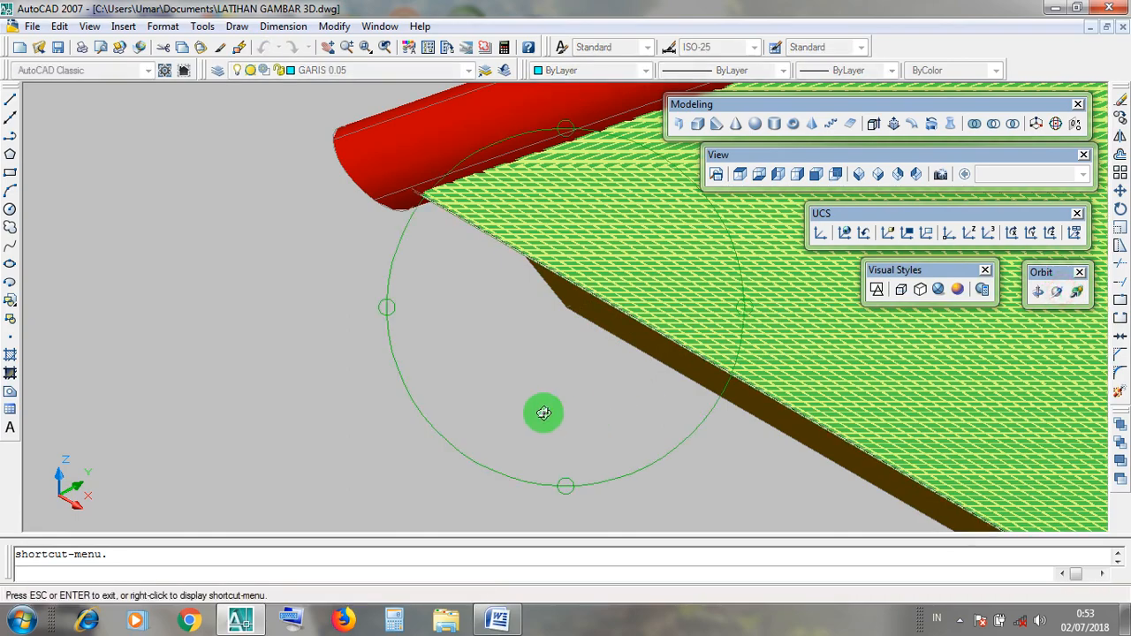
pyautogui.moveTo(569, 422)
pyautogui.mouseDown()
pyautogui.moveTo(558, 409)
pyautogui.moveTo(601, 402)
pyautogui.moveTo(619, 328)
pyautogui.moveTo(598, 265)
pyautogui.moveTo(614, 339)
pyautogui.moveTo(581, 362)
pyautogui.moveTo(583, 404)
pyautogui.moveTo(574, 382)
pyautogui.mouseUp()
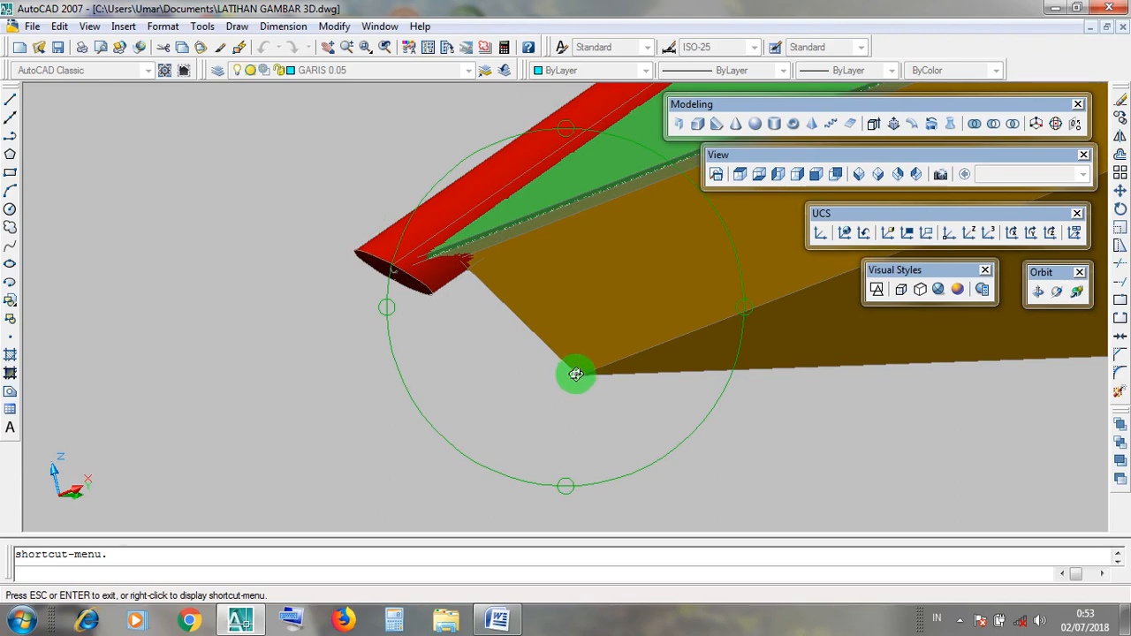
pyautogui.moveTo(578, 392); pyautogui.dragTo(591, 309)
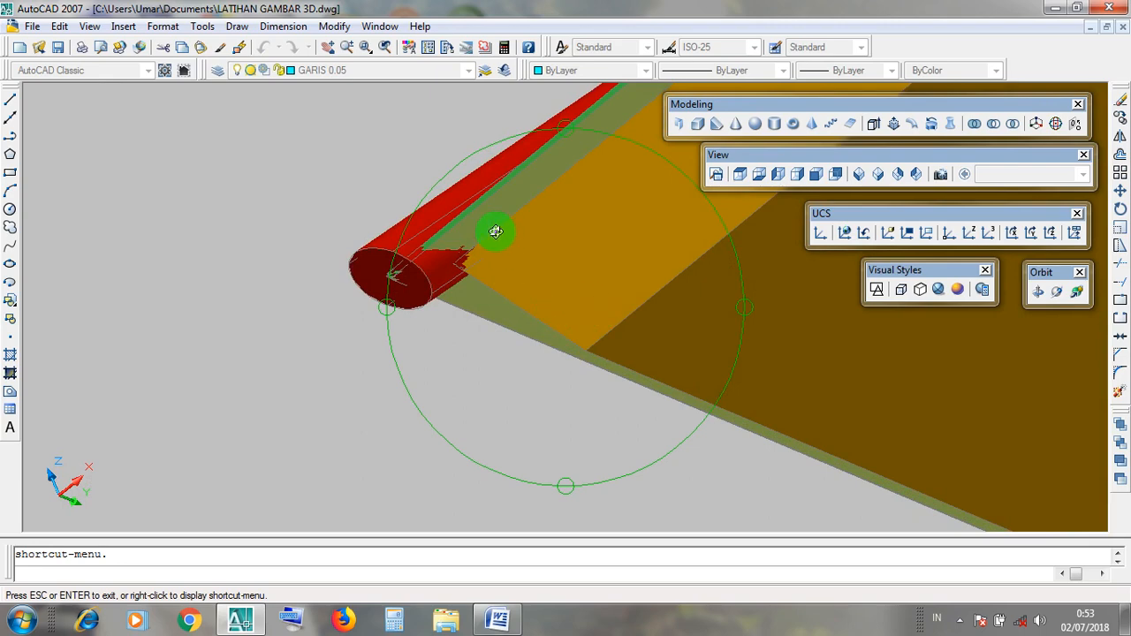
pyautogui.moveTo(604, 333); pyautogui.dragTo(647, 346)
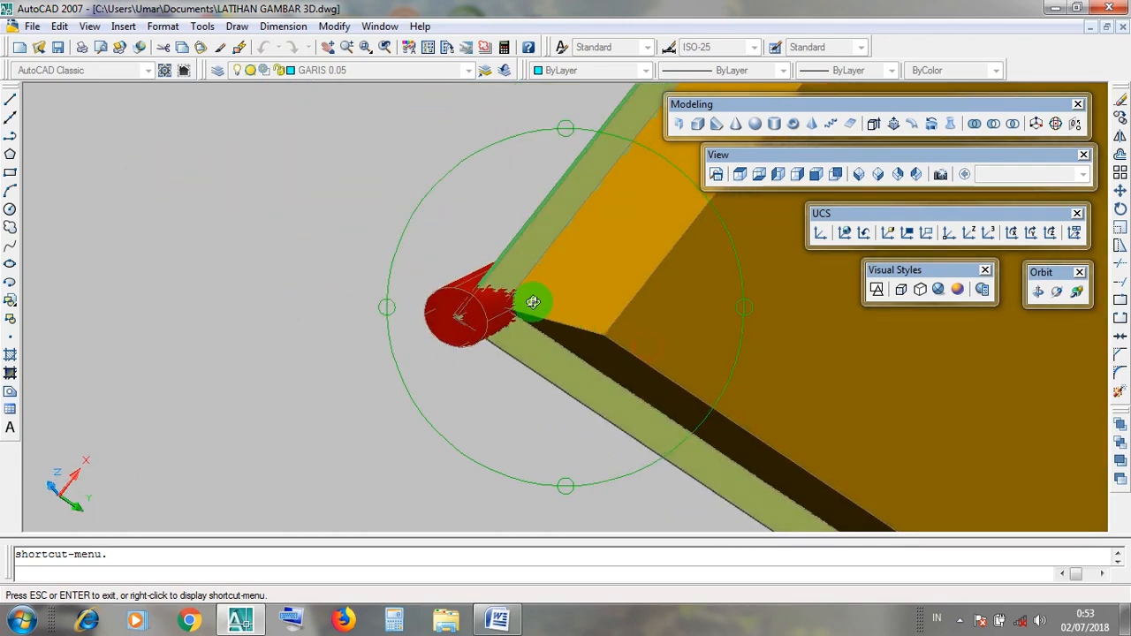
pyautogui.moveTo(533, 302); pyautogui.dragTo(523, 281)
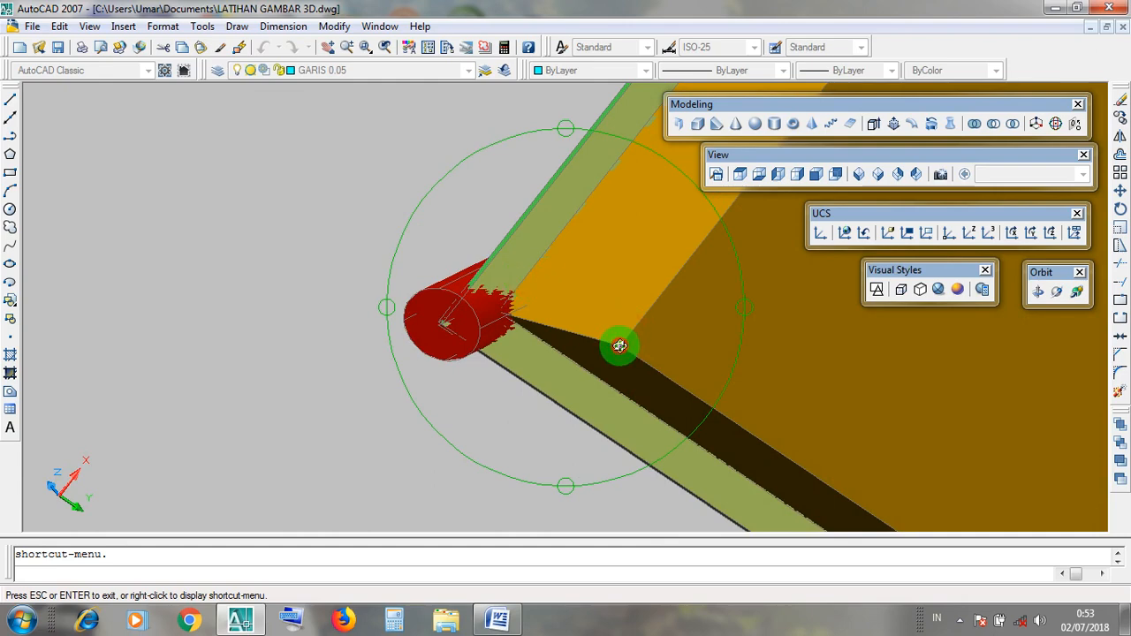
pyautogui.moveTo(620, 345); pyautogui.dragTo(667, 477)
pyautogui.moveTo(639, 424)
pyautogui.mouseDown()
pyautogui.moveTo(505, 404)
pyautogui.moveTo(589, 384)
pyautogui.moveTo(642, 392)
pyautogui.moveTo(618, 385)
pyautogui.moveTo(631, 412)
pyautogui.mouseUp()
pyautogui.press('Escape')
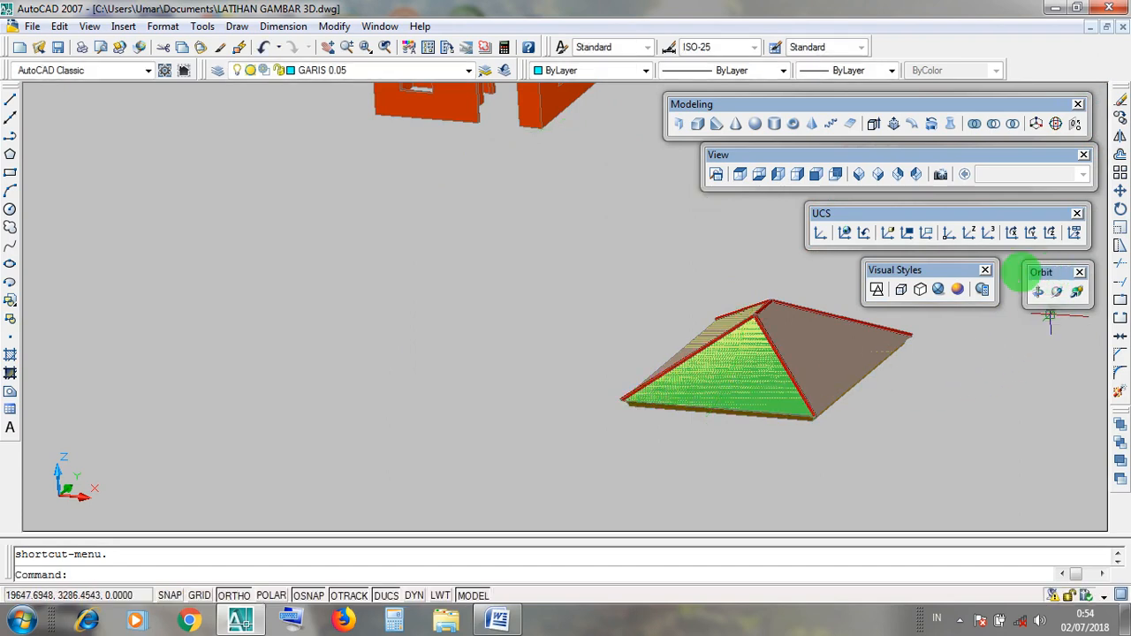
# Step: Set the visual style to 2D Wireframe and the viewpoint to SE Isometric
pyautogui.click(880, 292)
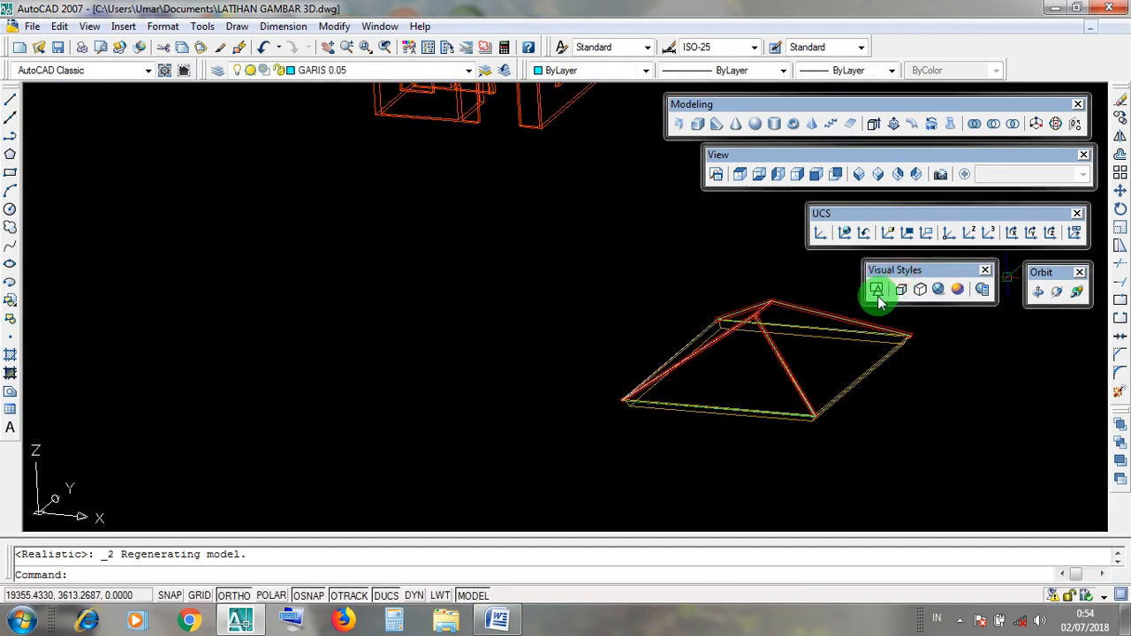
pyautogui.click(877, 289)
pyautogui.click(722, 156)
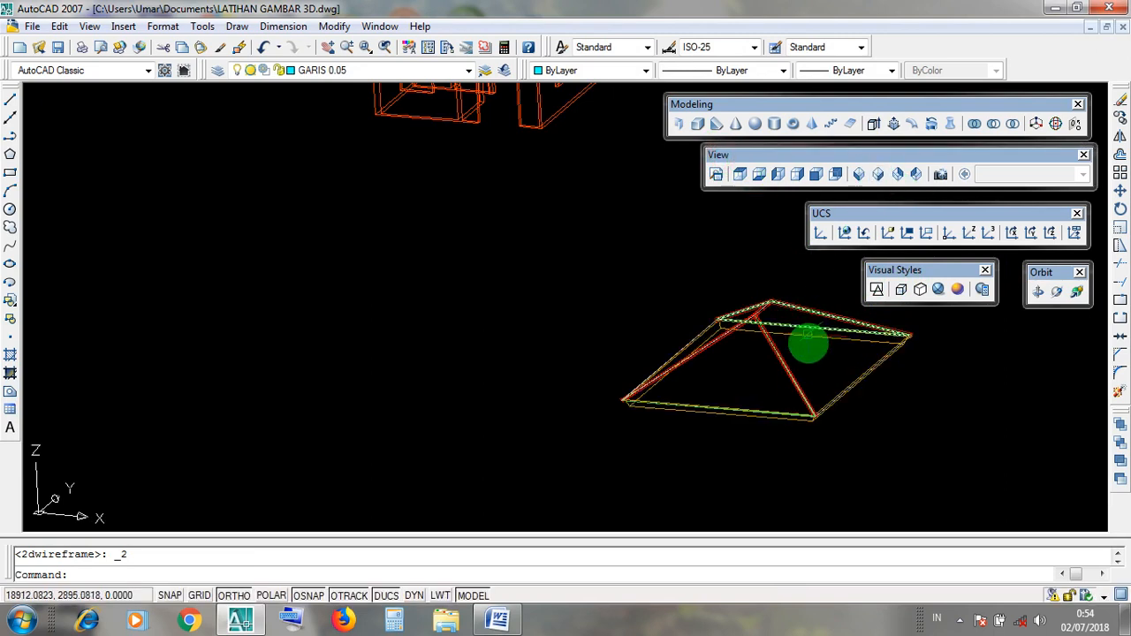
pyautogui.click(784, 156)
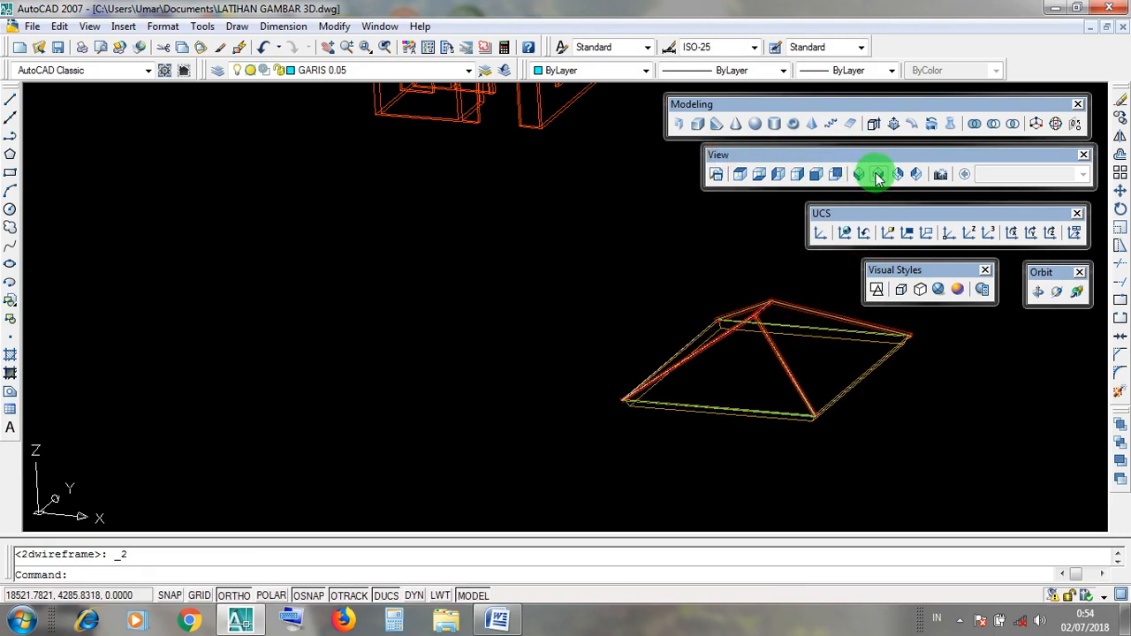
pyautogui.click(877, 174)
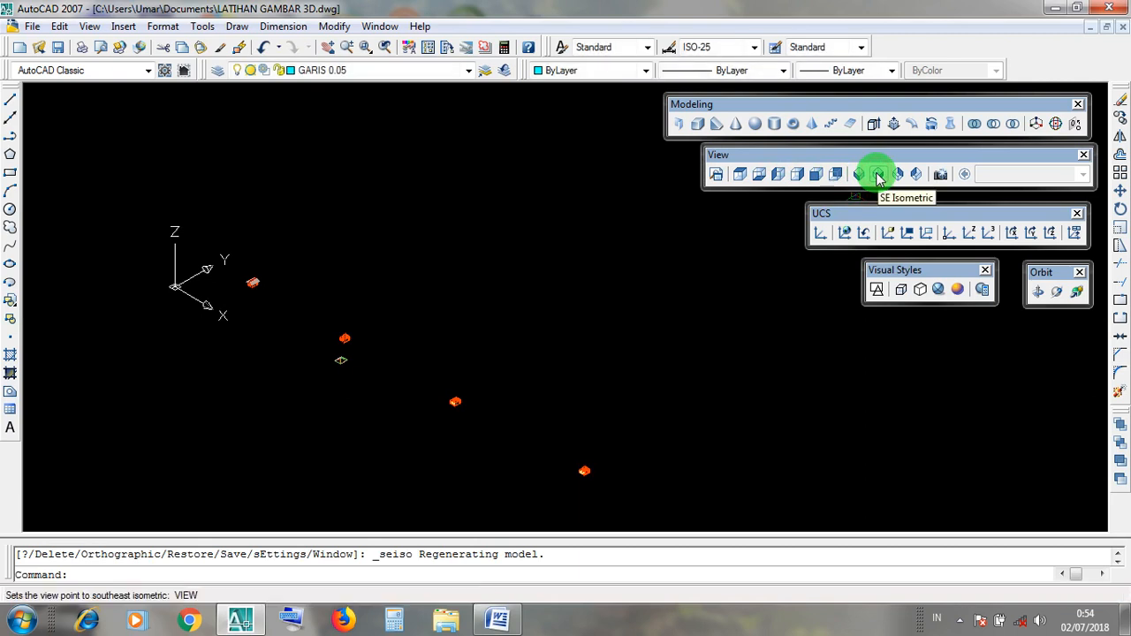
pyautogui.click(856, 156)
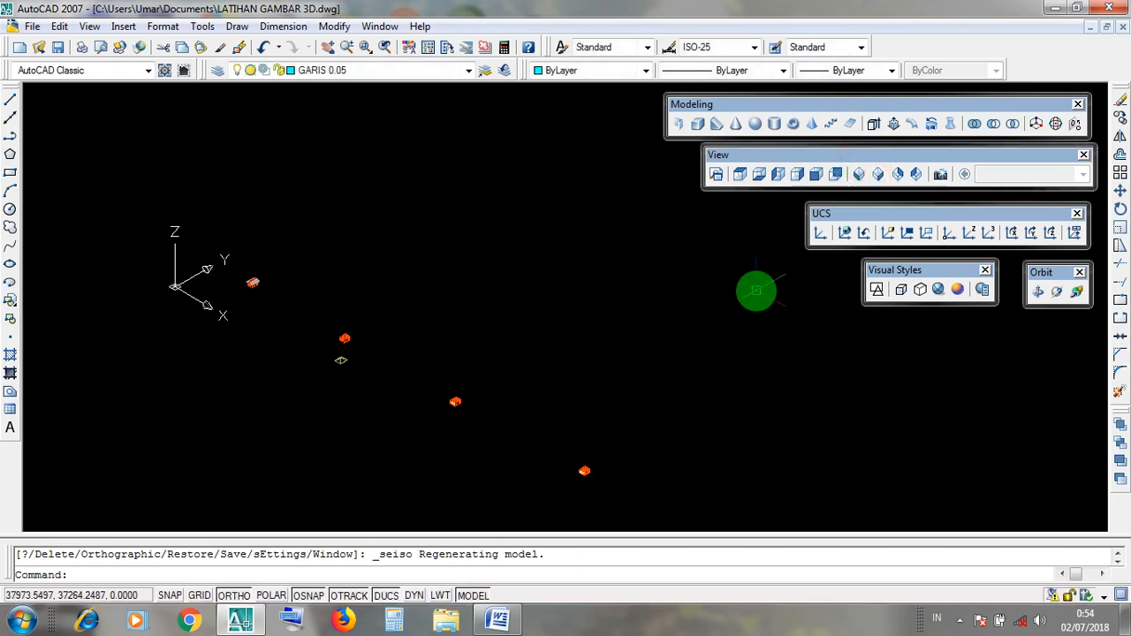
# Step: Select the hip roof's fascia board and examine its eave corner in wireframe
pyautogui.scroll(8, 311, 370)
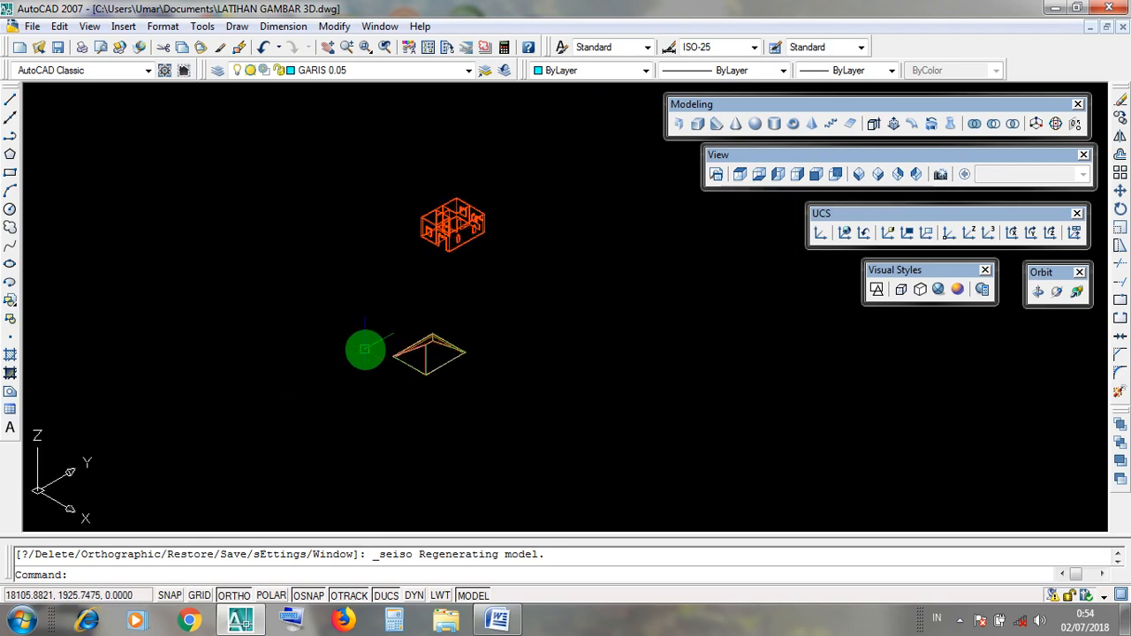
pyautogui.scroll(10, 365, 350)
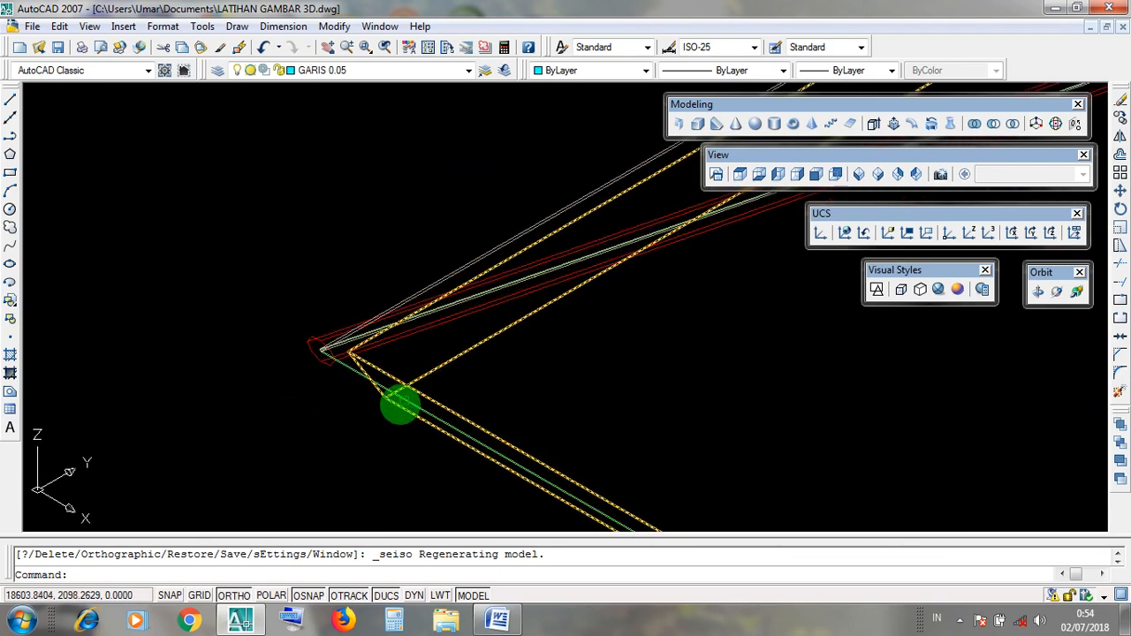
pyautogui.scroll(3, 396, 407)
pyautogui.click(416, 357)
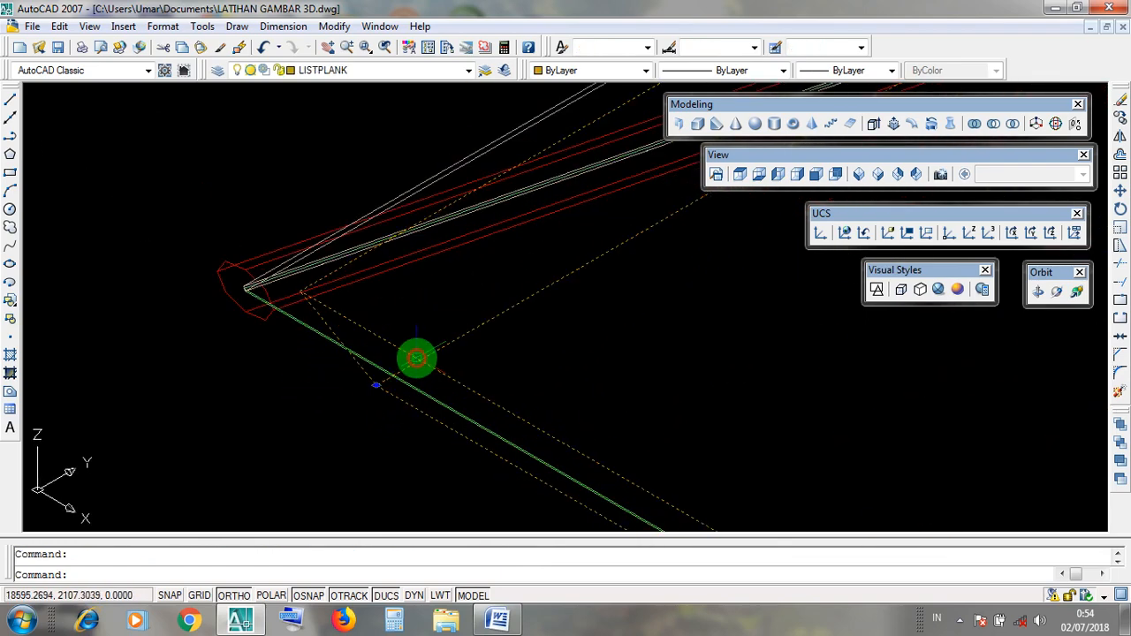
pyautogui.scroll(-6, 416, 368)
pyautogui.scroll(4, 398, 368)
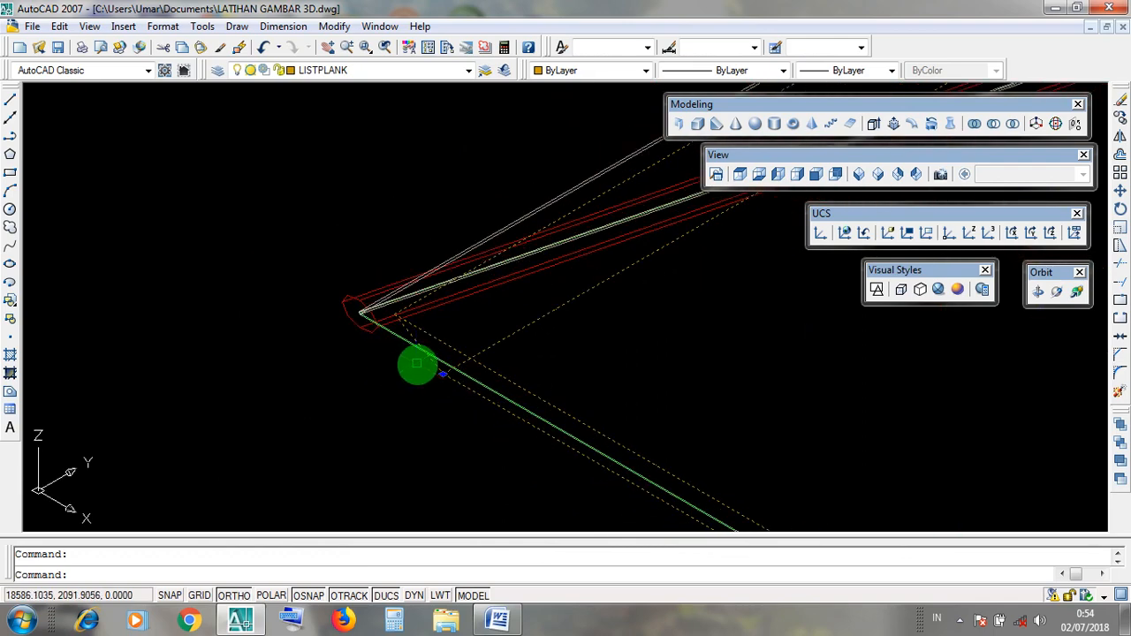
pyautogui.scroll(-4, 416, 362)
pyautogui.click(393, 329)
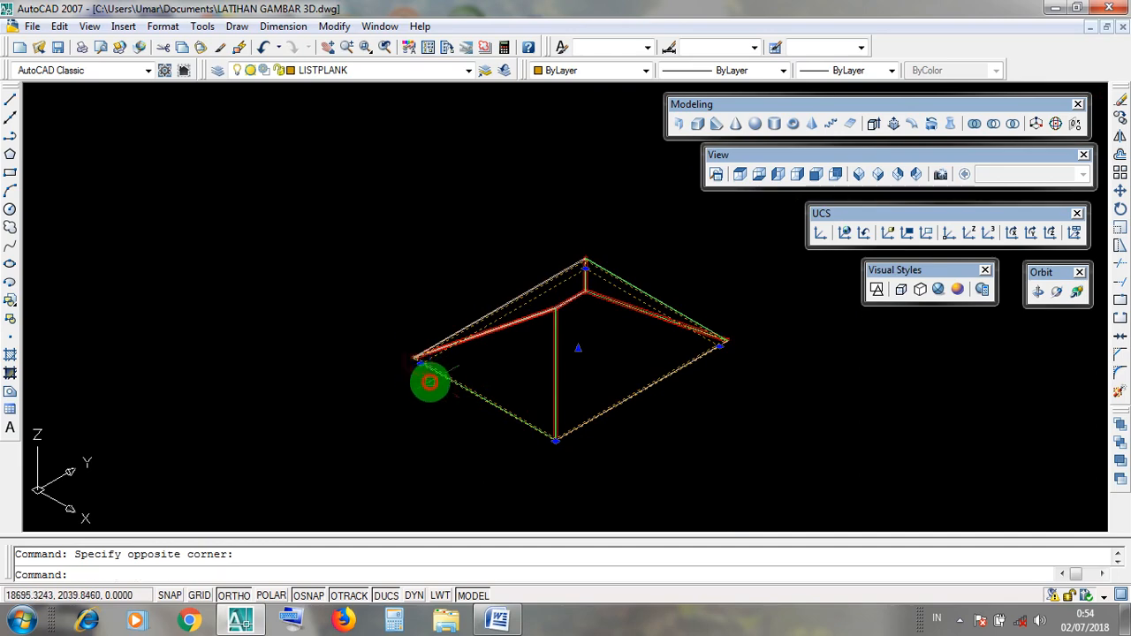
# Step: Inspect the lower outer corner grip of the selected fascia board, leaving the board unstretched and clearing the selection
pyautogui.scroll(6, 416, 361)
pyautogui.moveTo(476, 401); pyautogui.dragTo(467, 351, button='middle')
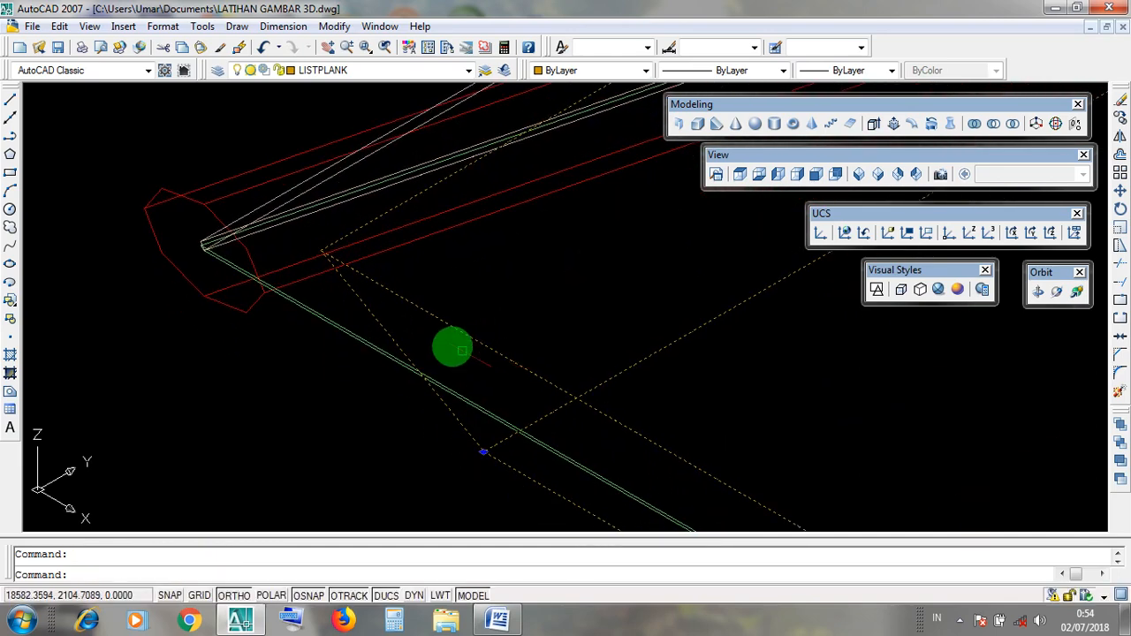
pyautogui.scroll(4, 323, 248)
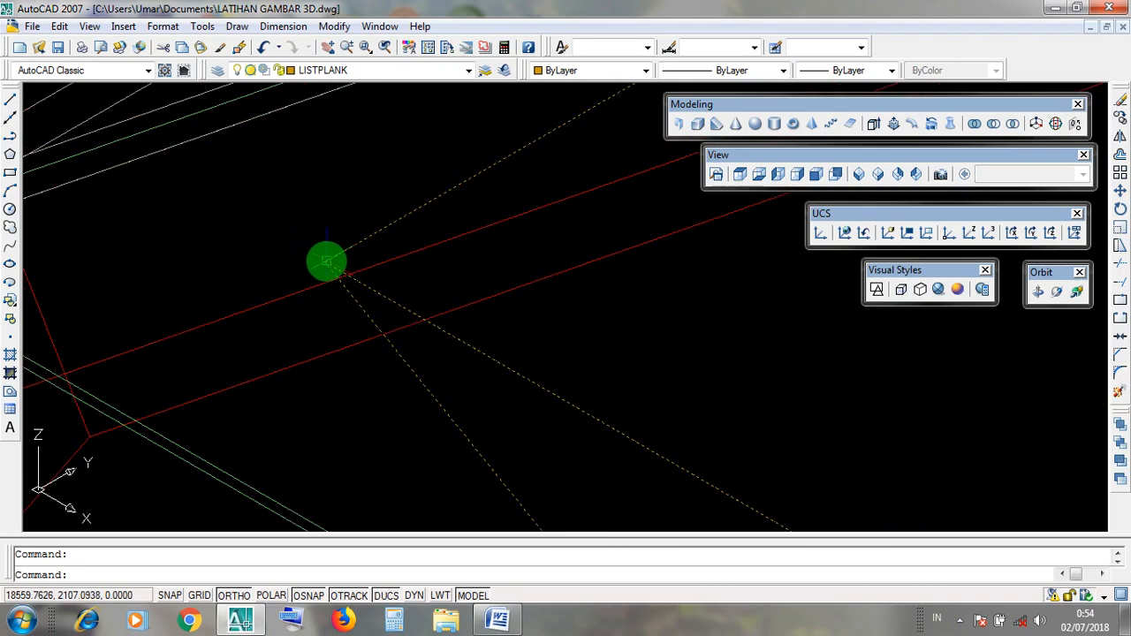
pyautogui.scroll(3, 327, 261)
pyautogui.scroll(4, 362, 309)
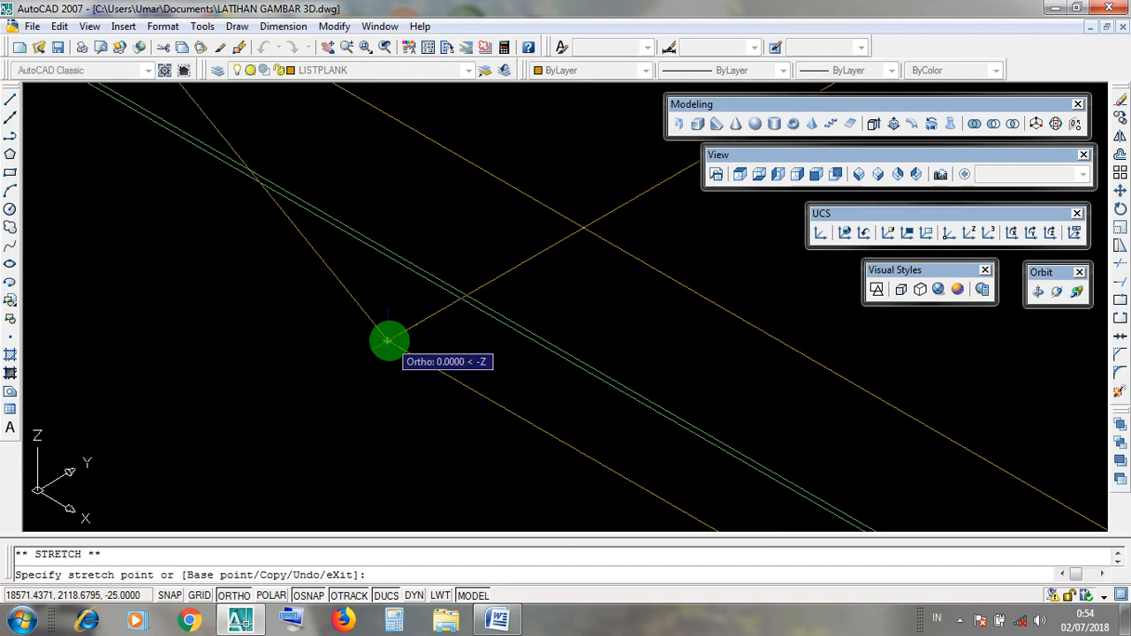
pyautogui.press('Escape')
pyautogui.scroll(-5, 394, 352)
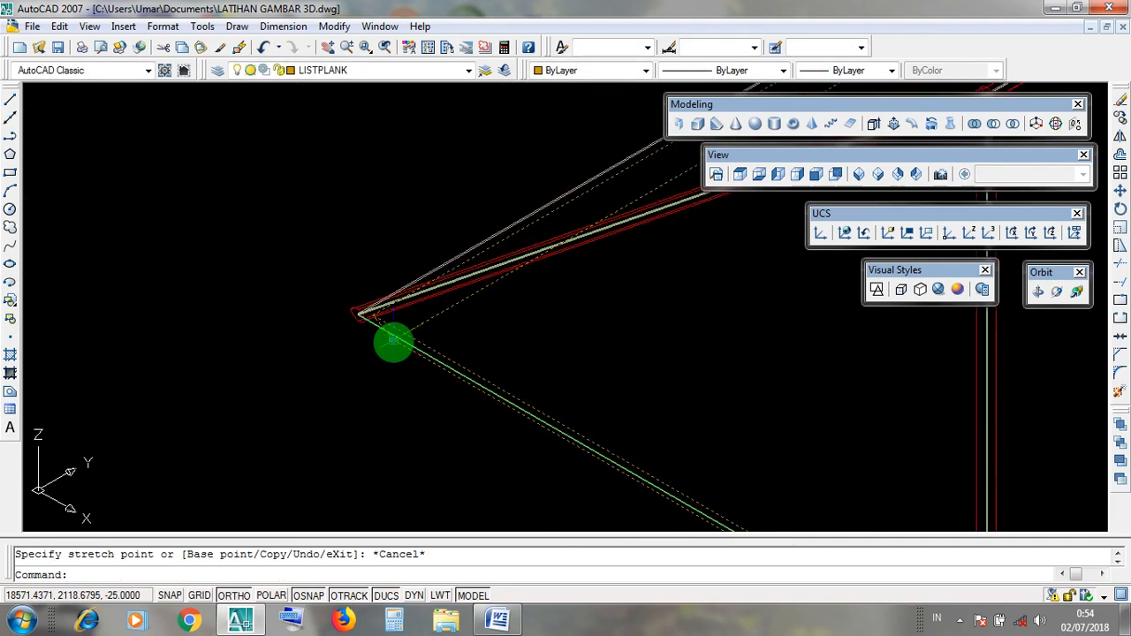
pyautogui.scroll(6, 394, 343)
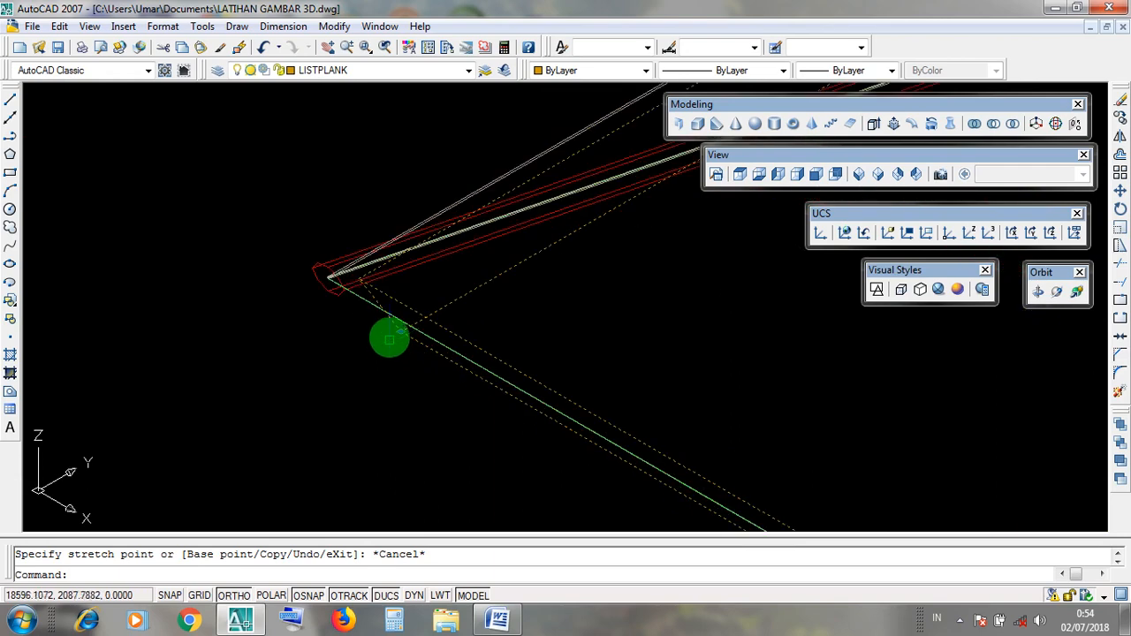
pyautogui.press('Escape')
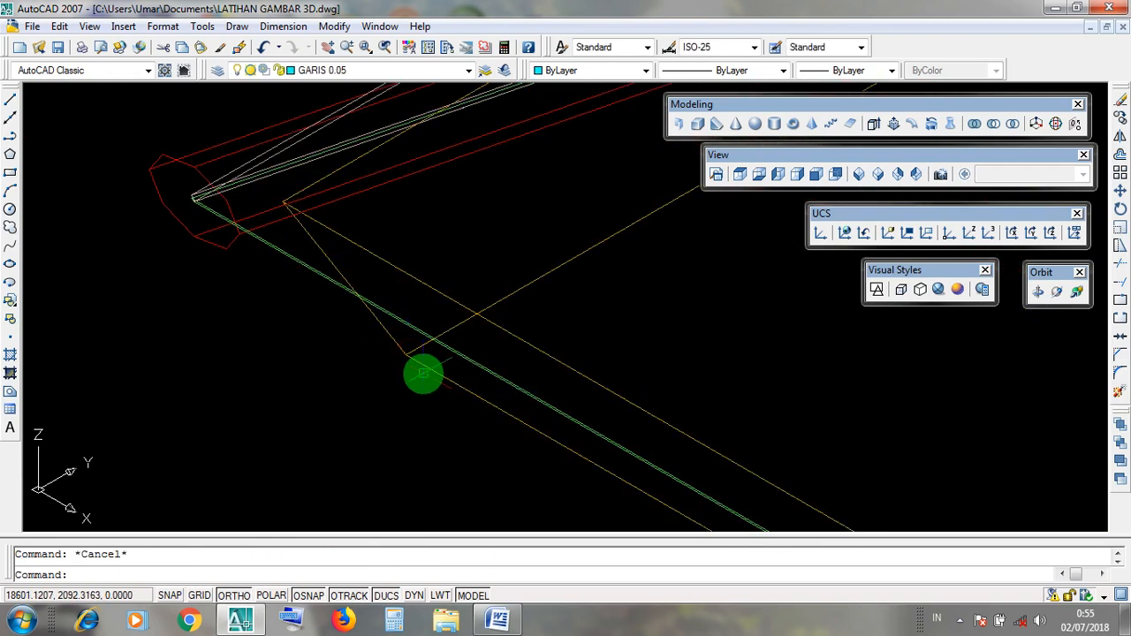
# Step: Examine the hip roof's remaining eave corners against the house walls and return to the fascia corner
pyautogui.scroll(-4, 415, 364)
pyautogui.scroll(-6, 423, 374)
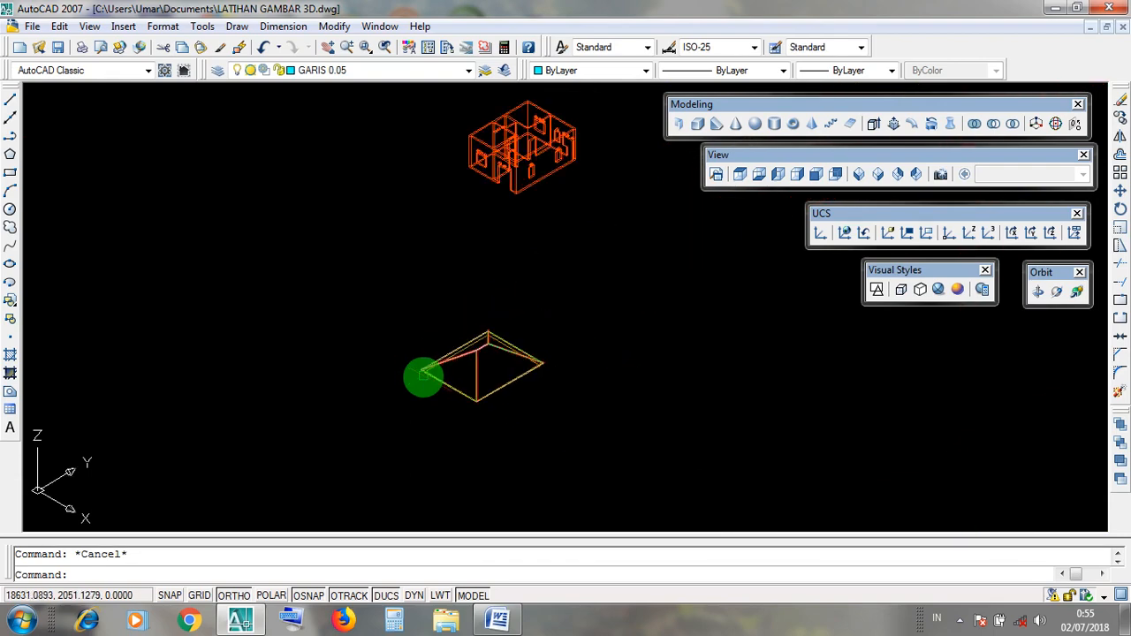
pyautogui.scroll(8, 472, 381)
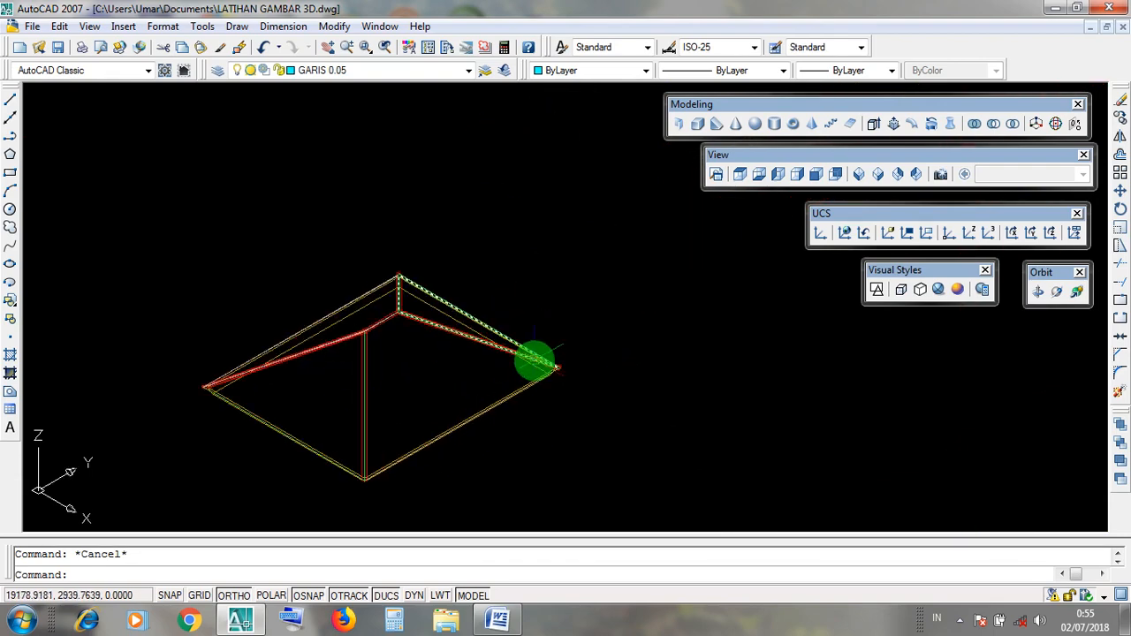
pyautogui.scroll(-4, 627, 372)
pyautogui.scroll(4, 412, 510)
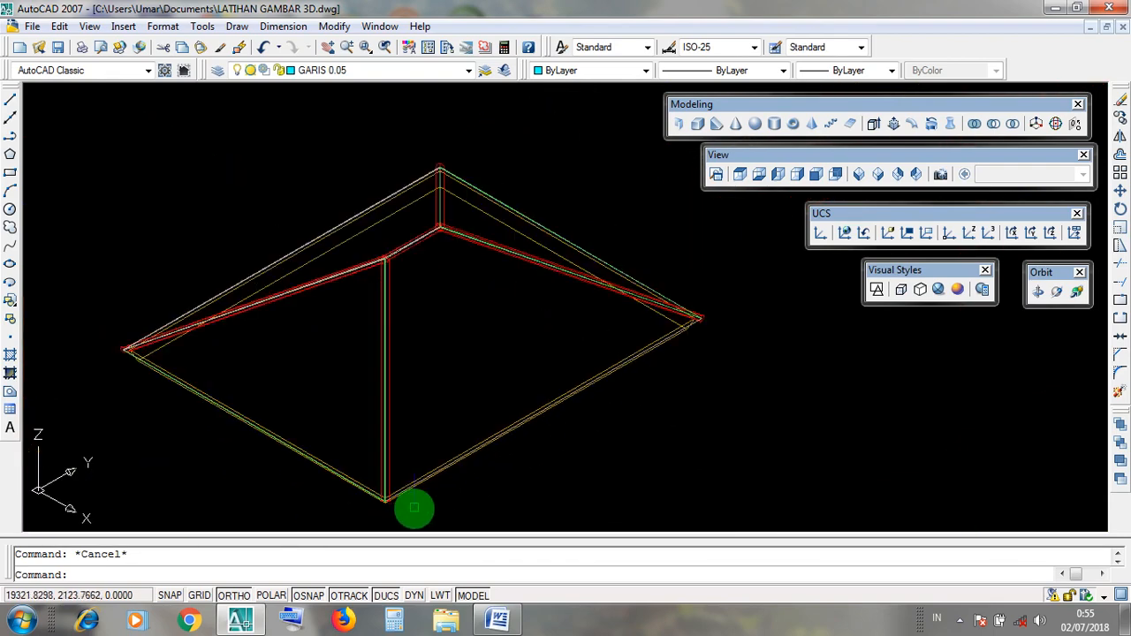
pyautogui.scroll(3, 371, 504)
pyautogui.scroll(-5, 571, 427)
pyautogui.scroll(5, 372, 333)
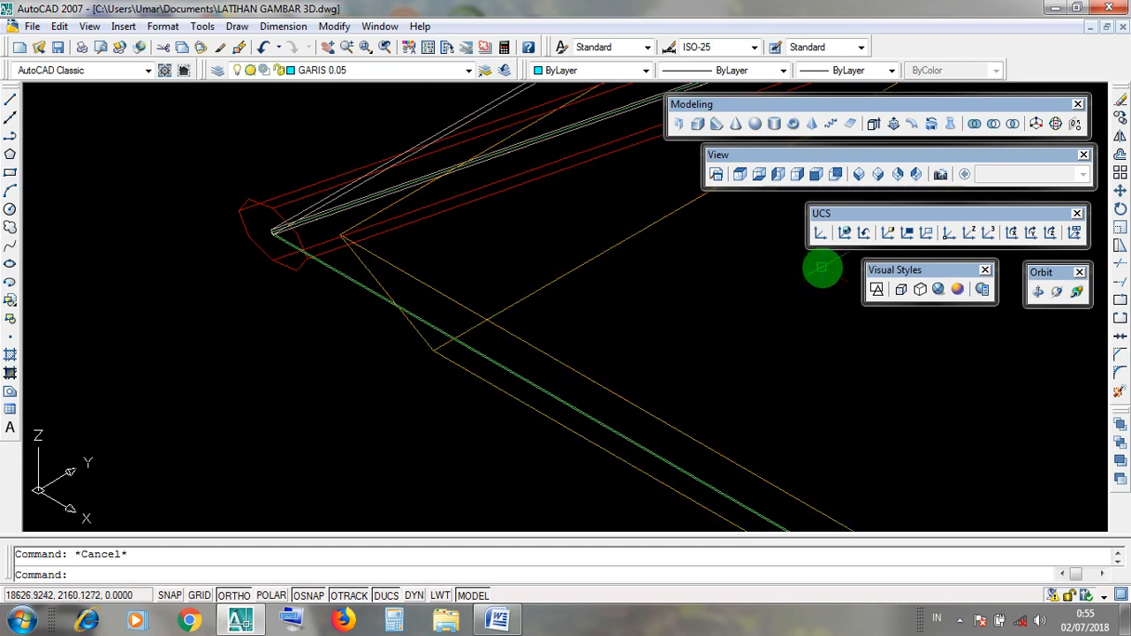
# Step: Check the fascia board's lower corner in the Realistic visual style and restore 2D Wireframe
pyautogui.click(879, 272)
pyautogui.click(954, 292)
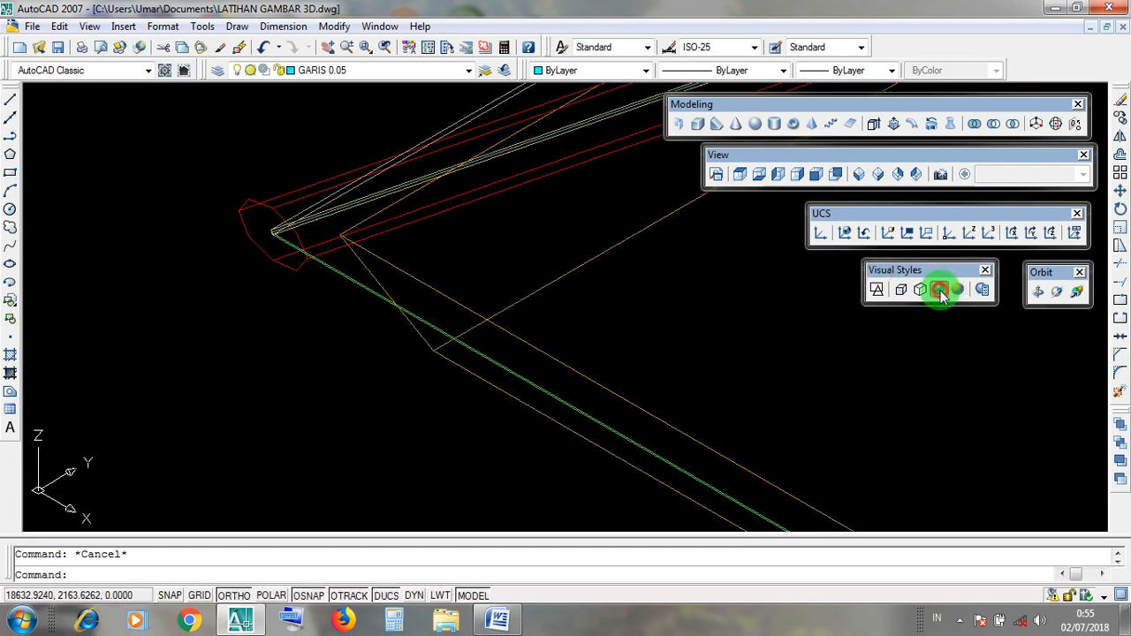
pyautogui.click(434, 352)
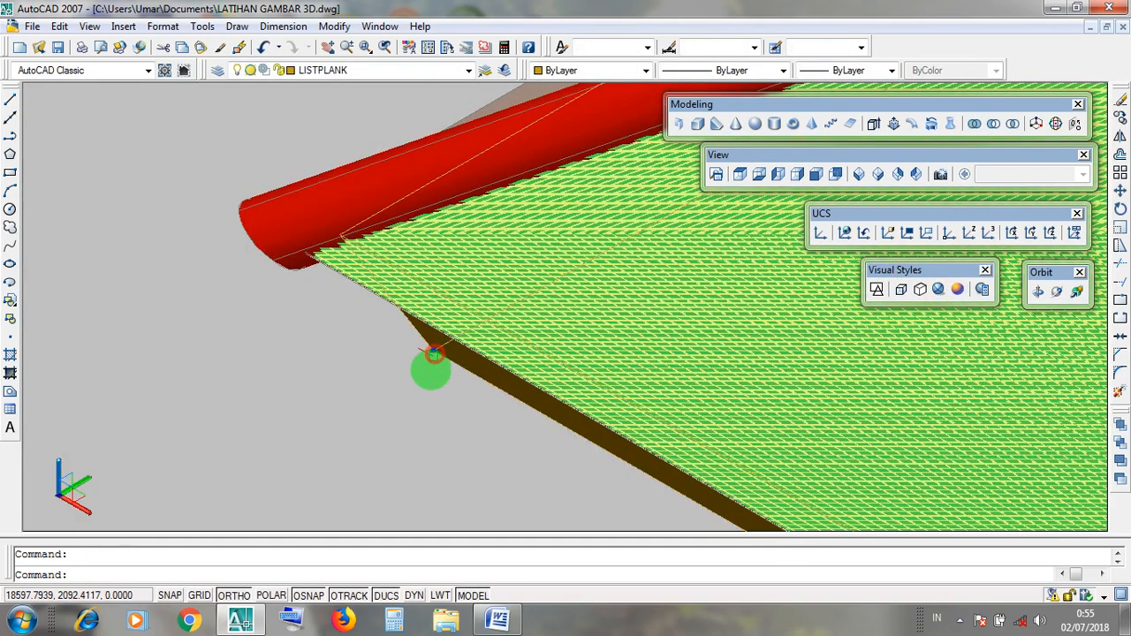
pyautogui.click(876, 278)
pyautogui.click(873, 290)
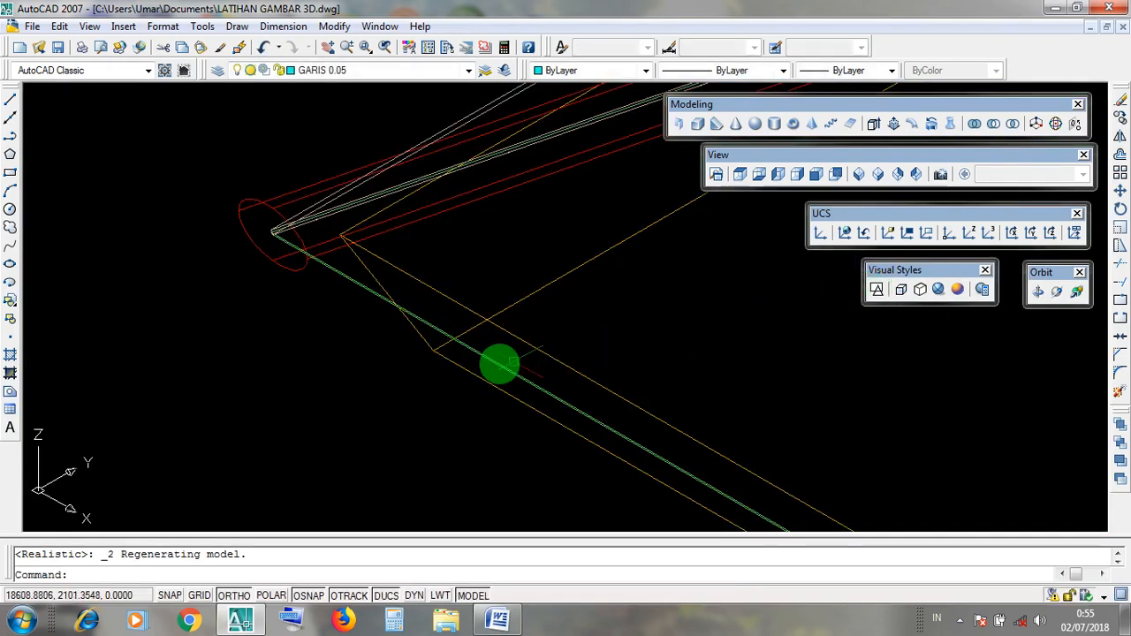
# Step: Examine the lower fascia corner as a pick point for the whole hip roof, leaving the fascia board unselected
pyautogui.scroll(-6, 432, 354)
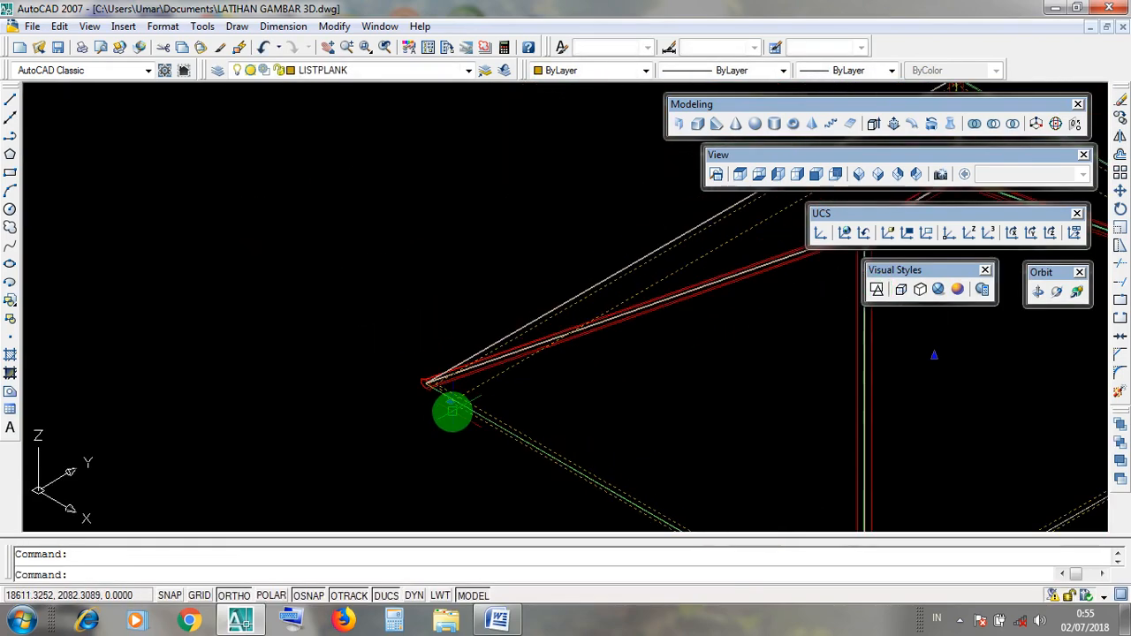
pyautogui.click(427, 352)
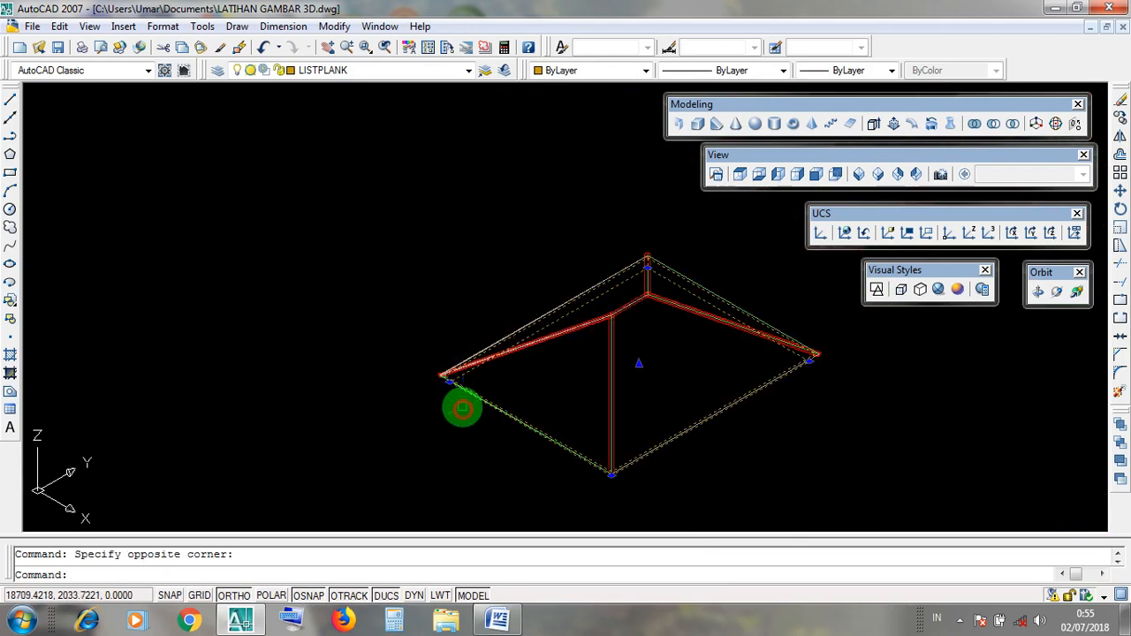
pyautogui.scroll(5, 461, 408)
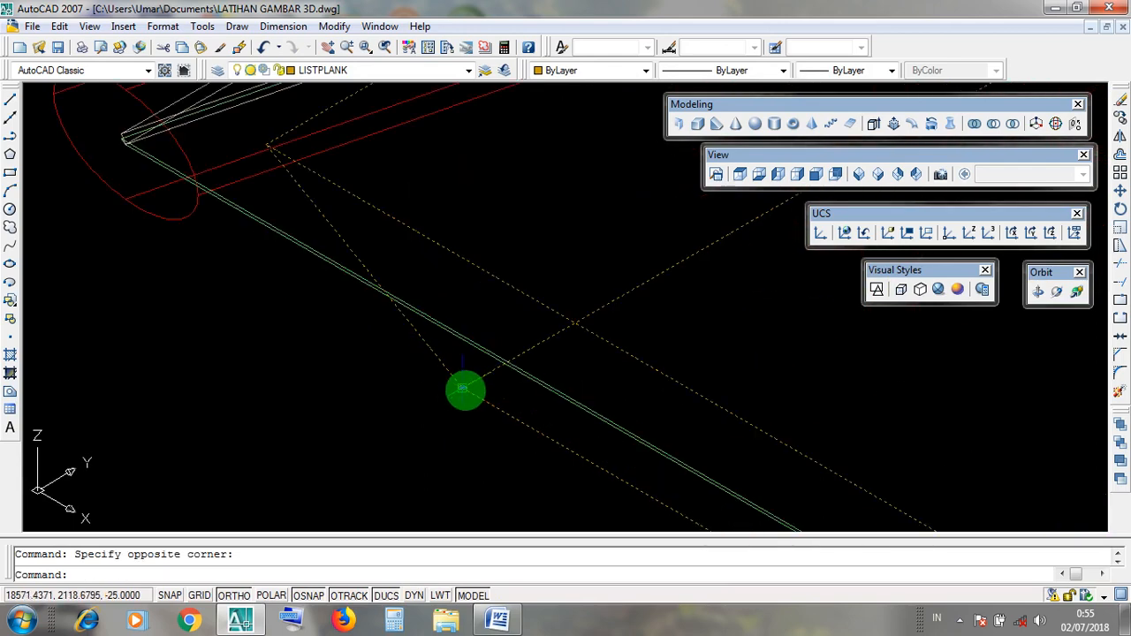
pyautogui.click(462, 388)
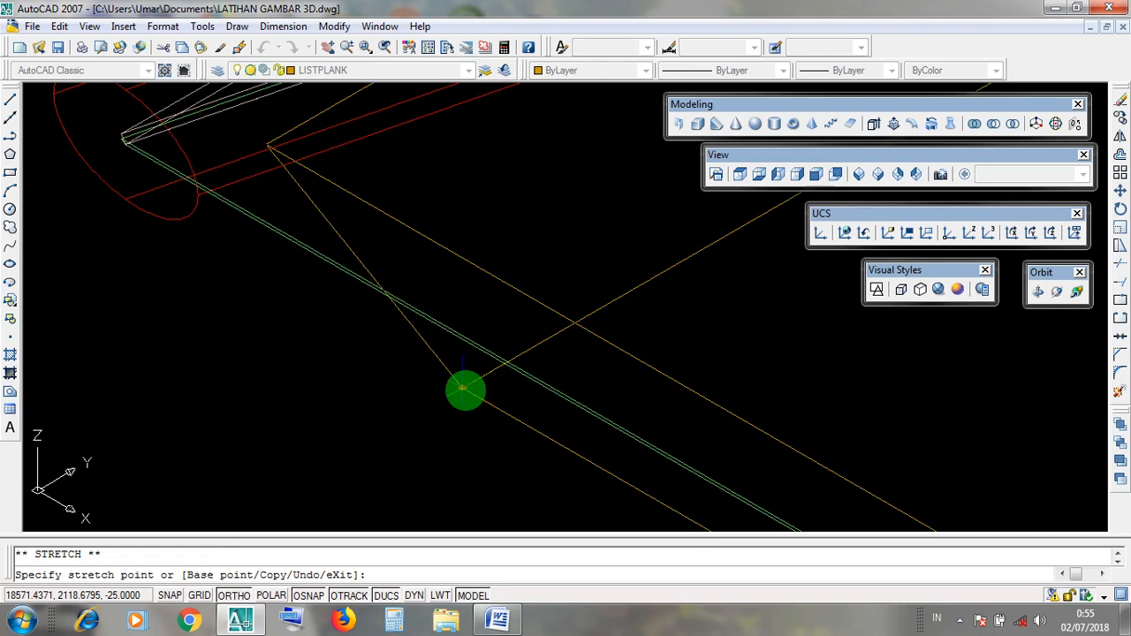
pyautogui.press('Escape')
pyautogui.scroll(-5, 462, 389)
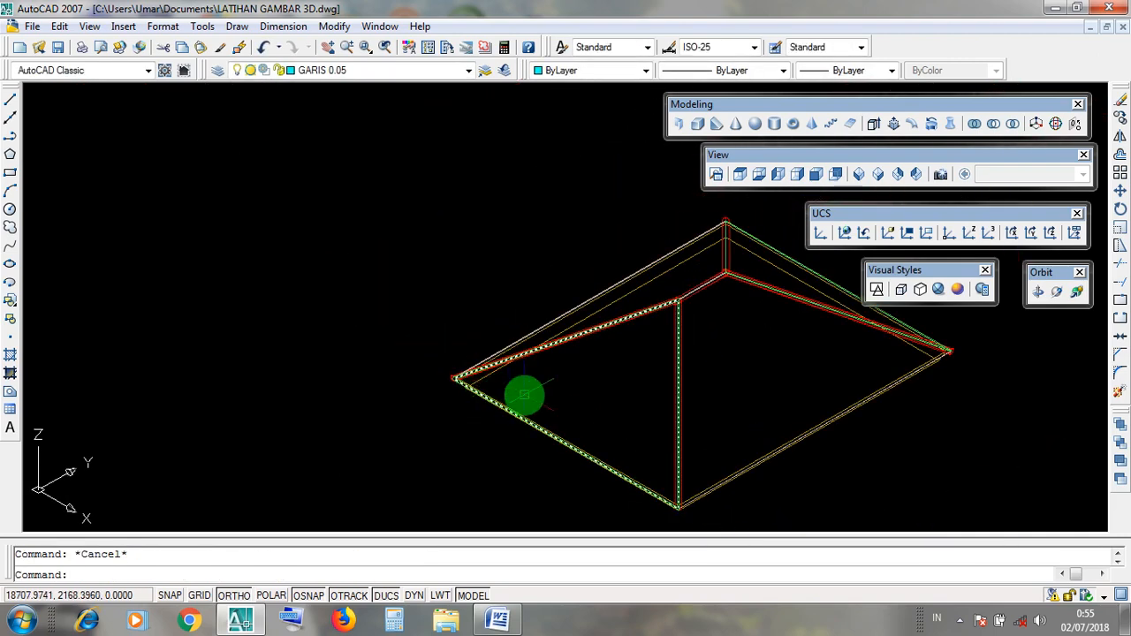
pyautogui.press('Escape')
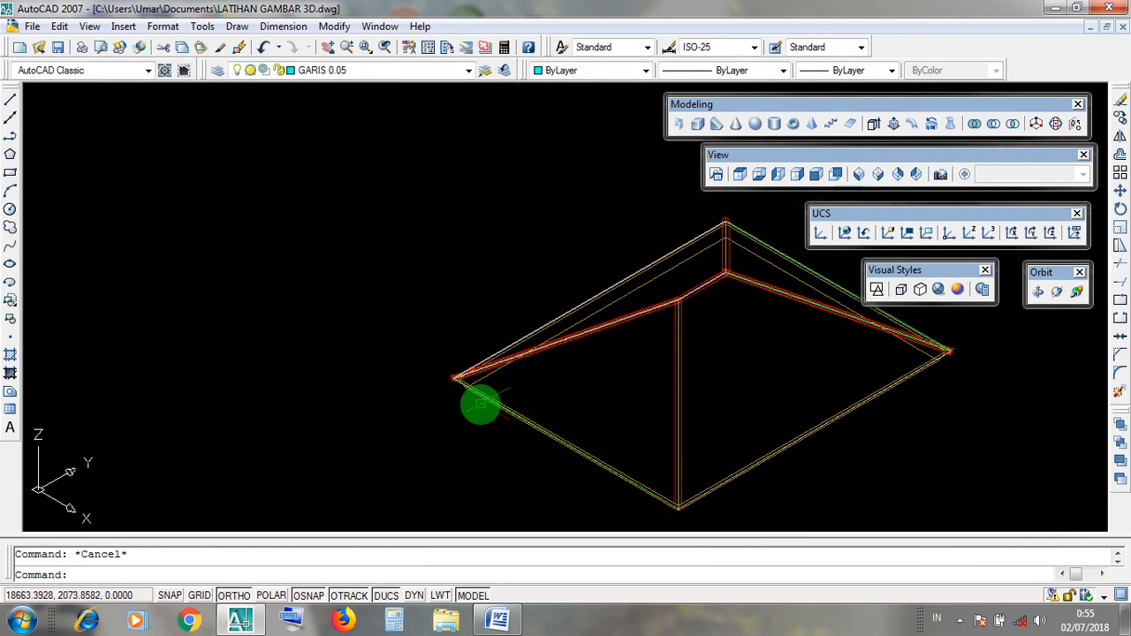
pyautogui.click(468, 383)
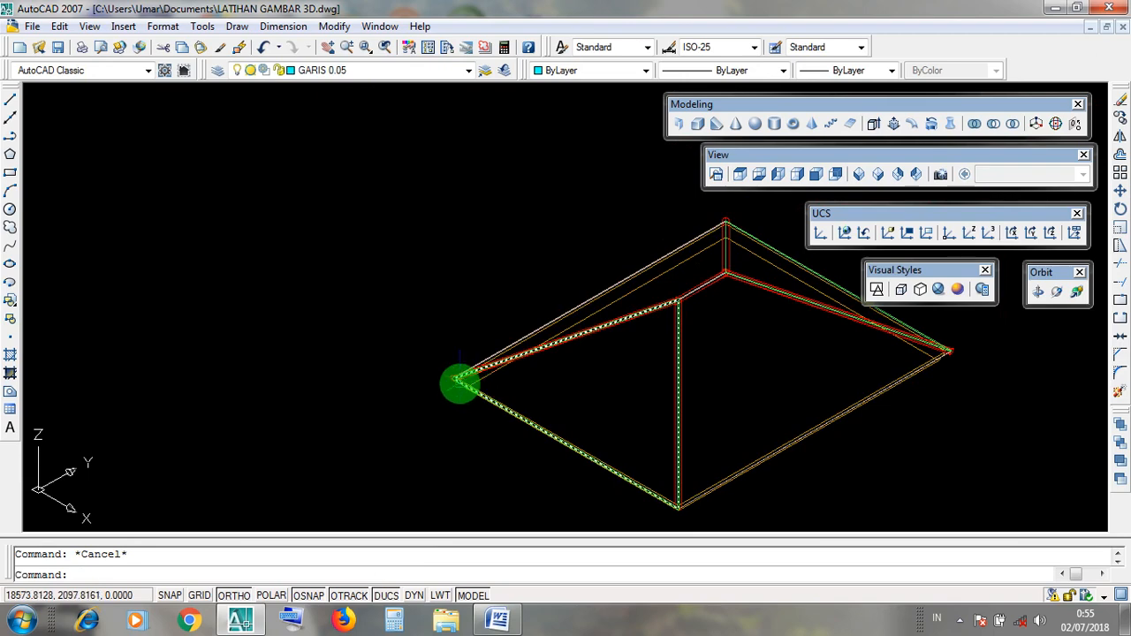
pyautogui.scroll(5, 459, 383)
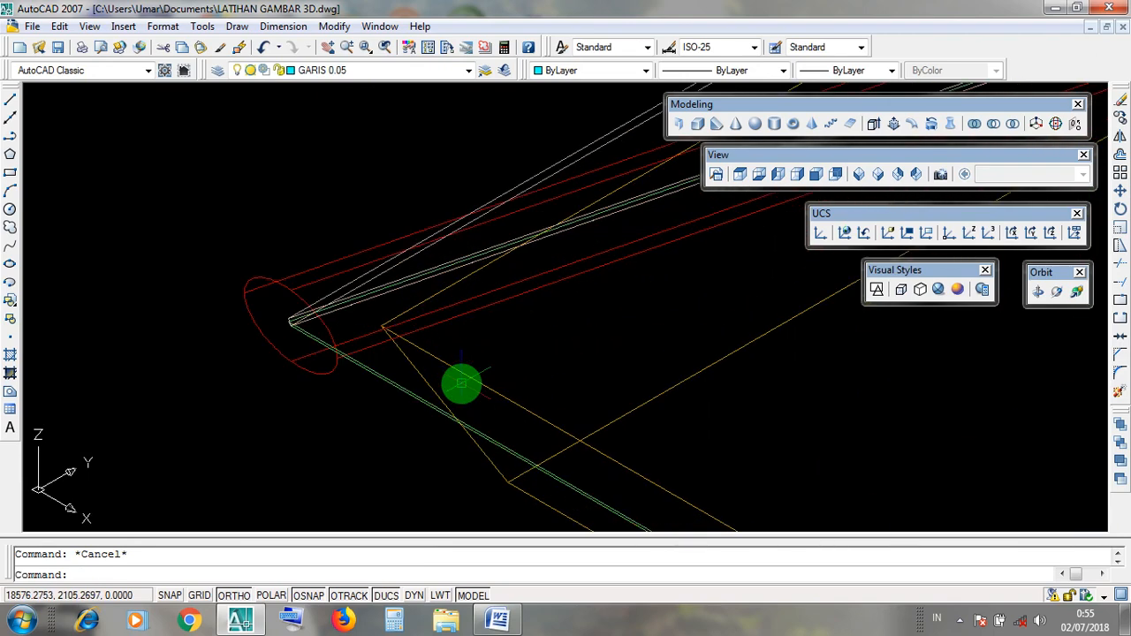
pyautogui.scroll(-6, 460, 383)
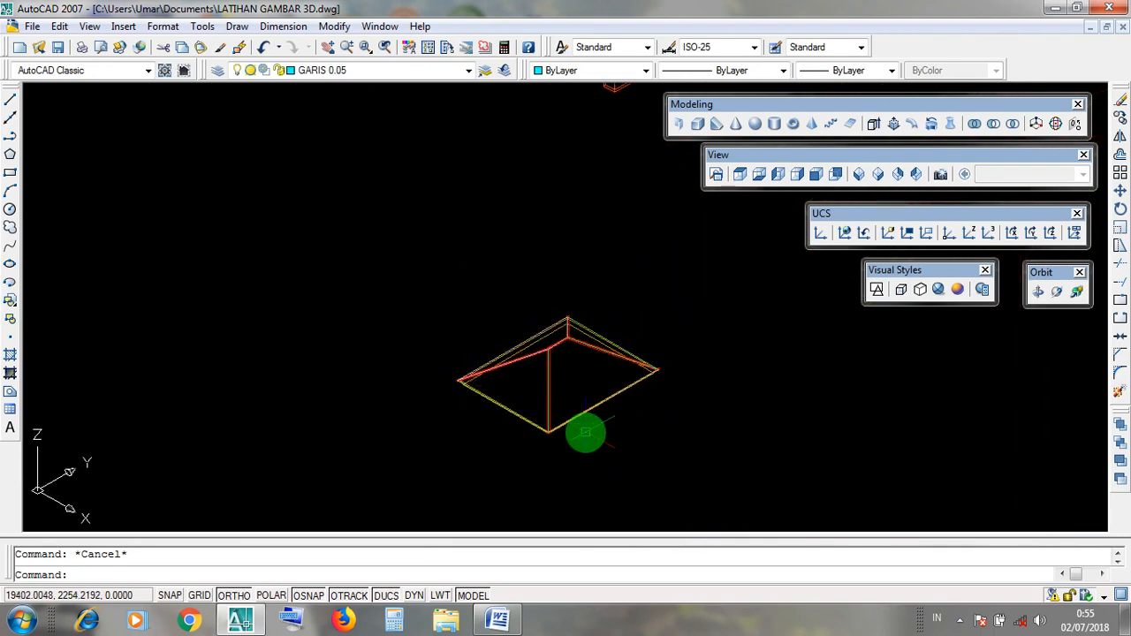
pyautogui.scroll(-4, 586, 433)
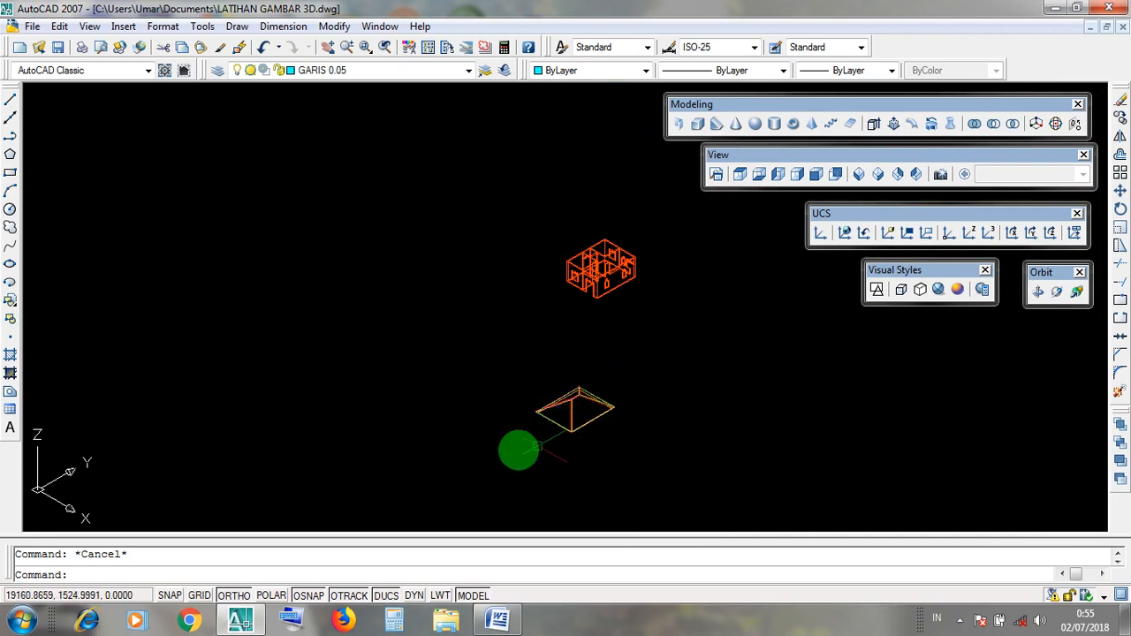
# Step: Locate the Move command and switch to Word to read the CARA 2 procedure in the MOVE notes
pyautogui.click(335, 27)
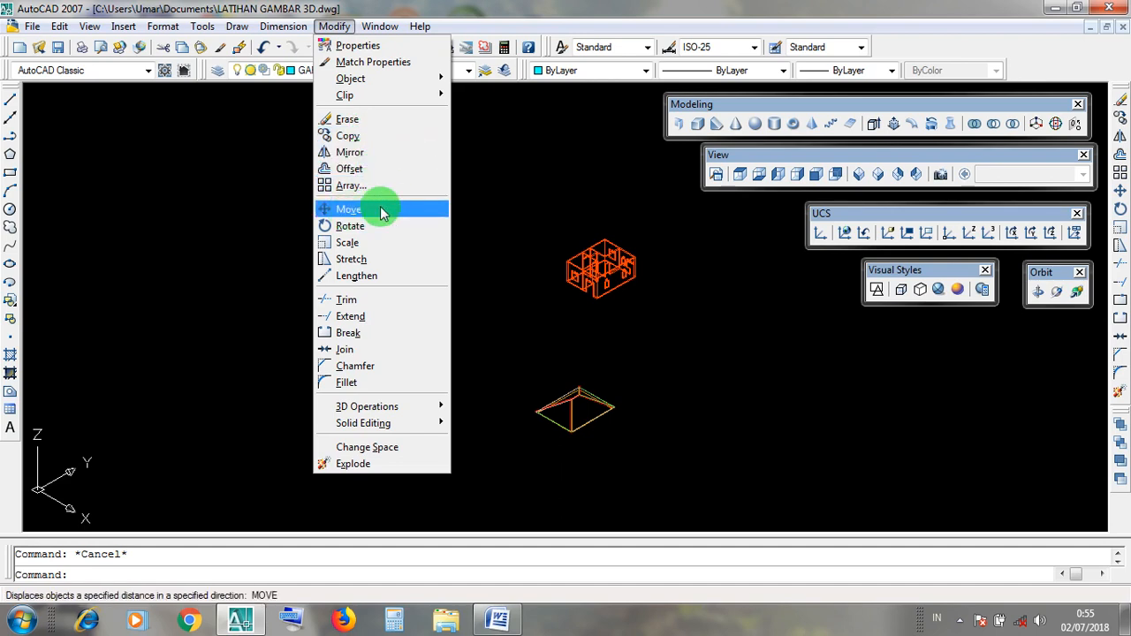
pyautogui.click(470, 196)
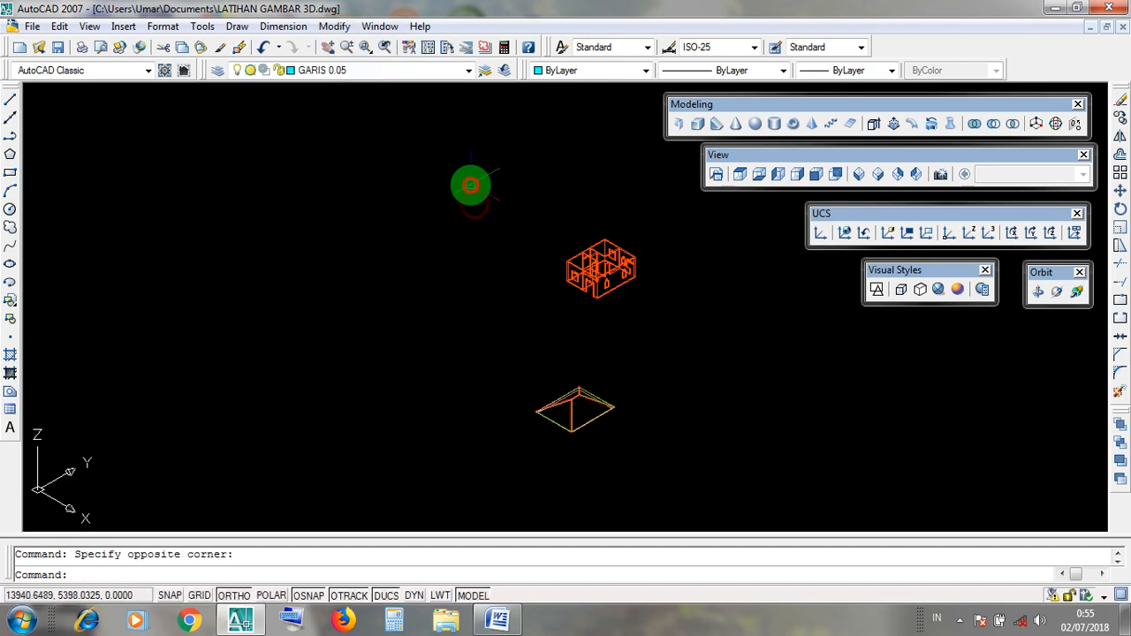
pyautogui.click(1049, 10)
pyautogui.click(510, 626)
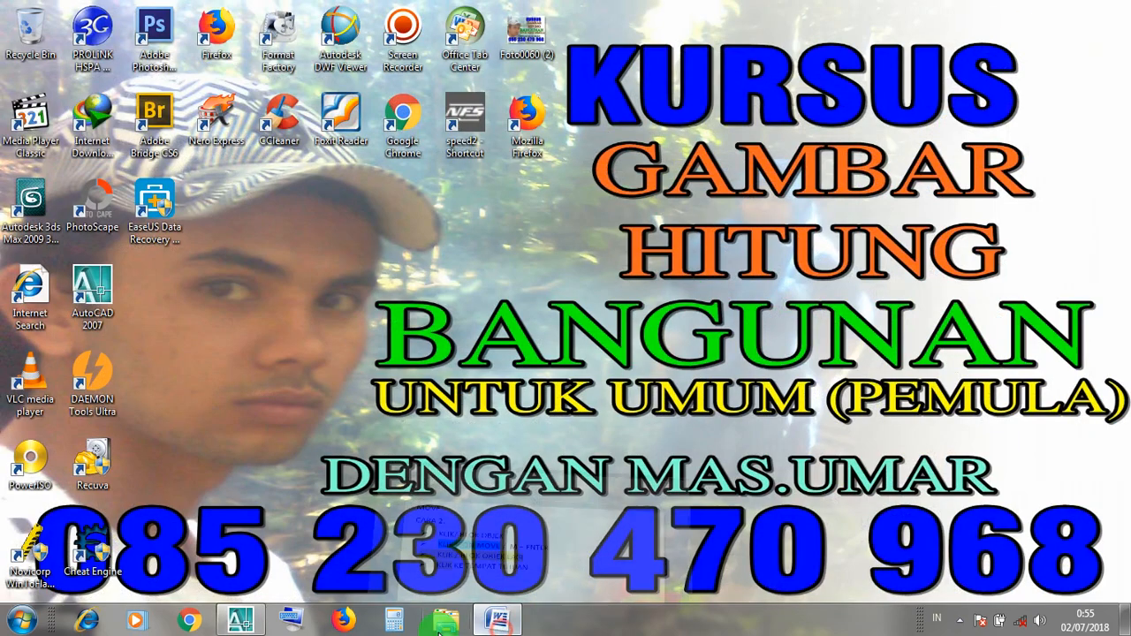
pyautogui.moveTo(425, 282); pyautogui.dragTo(221, 283)
pyautogui.moveTo(427, 326); pyautogui.dragTo(245, 326)
pyautogui.click(478, 325)
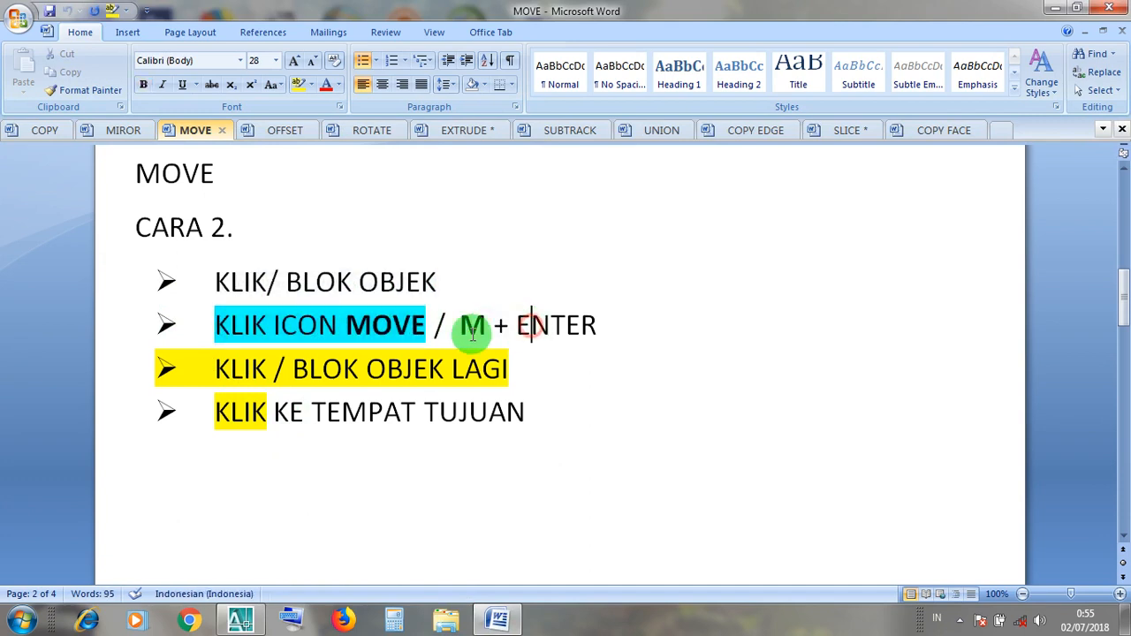
pyautogui.click(414, 368)
pyautogui.click(426, 411)
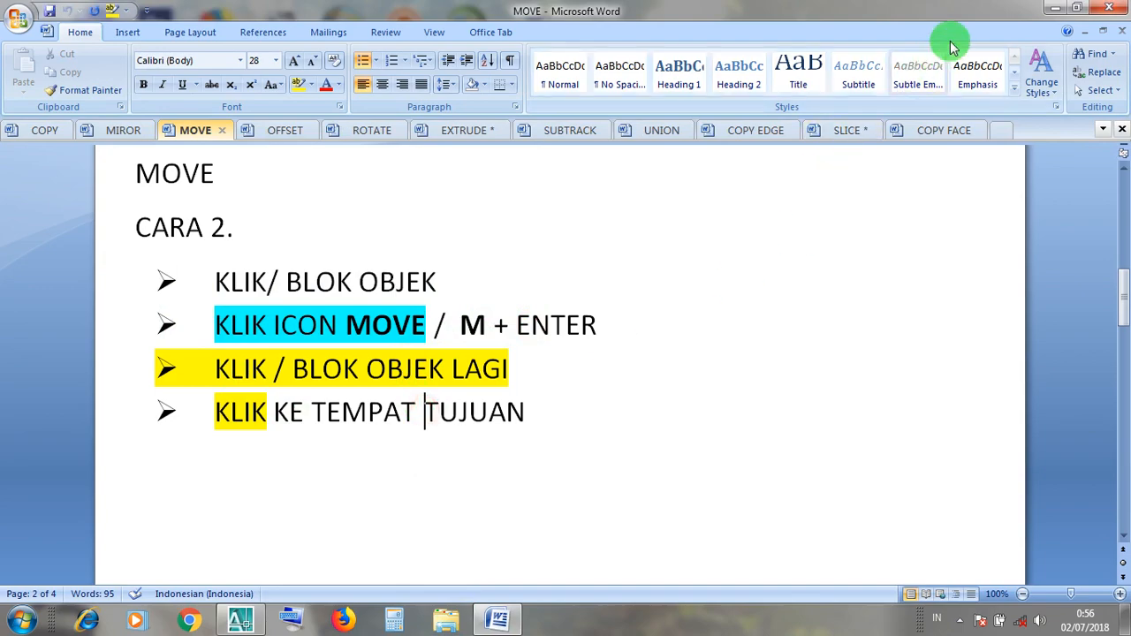
# Step: Switch back to AutoCAD and select the entire separate hip roof, including its ridge caps and fascia board
pyautogui.click(1055, 8)
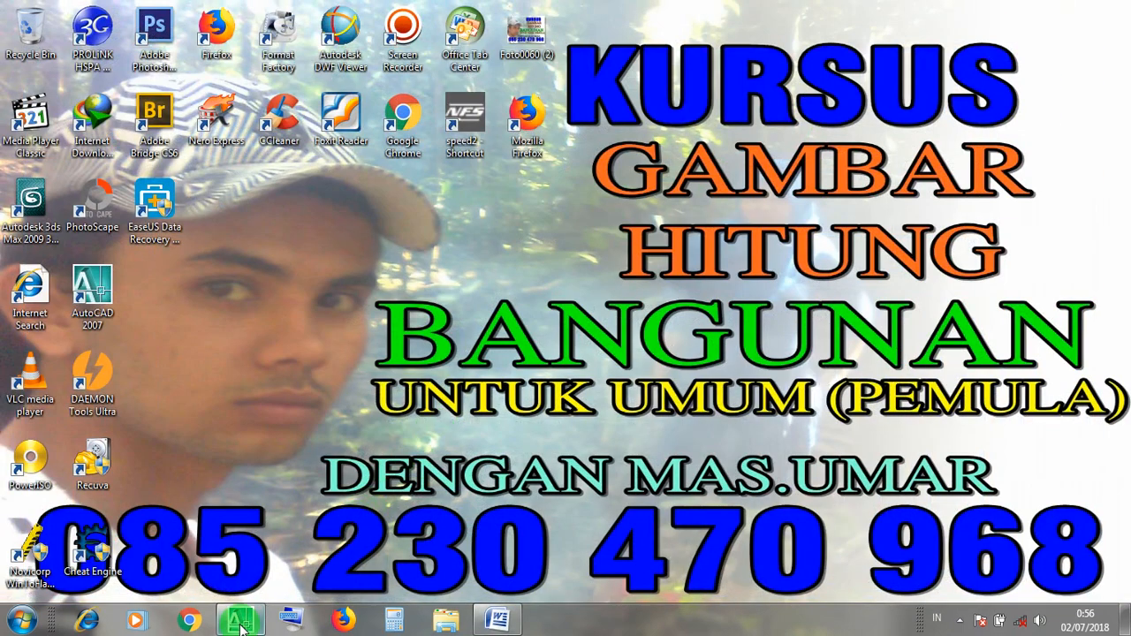
pyautogui.click(241, 621)
pyautogui.click(662, 463)
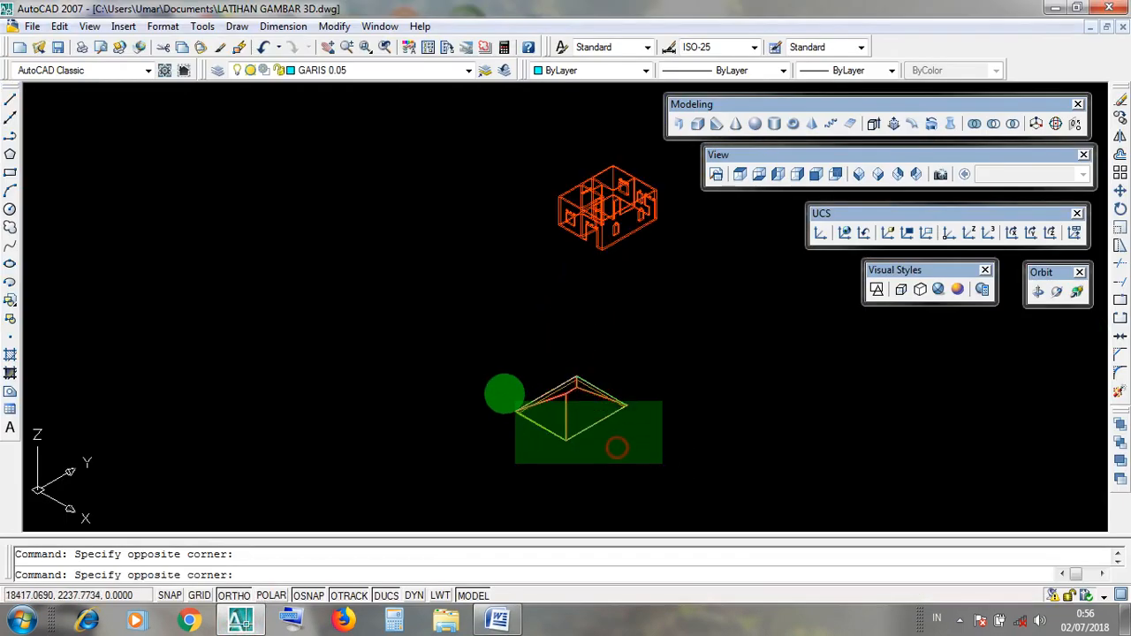
pyautogui.click(479, 348)
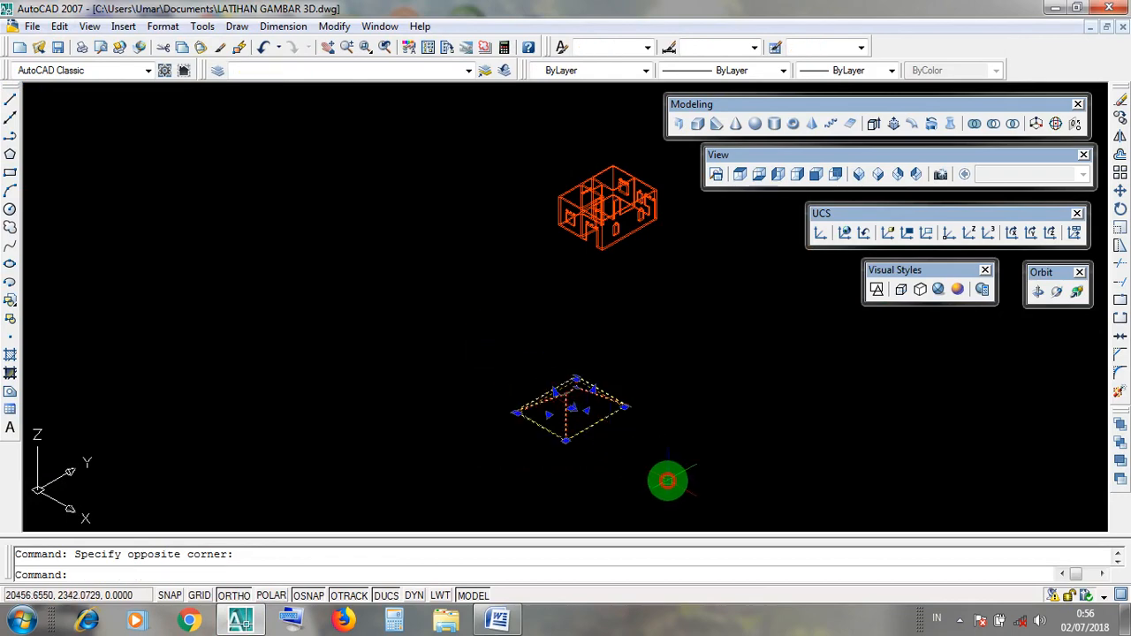
pyautogui.click(667, 480)
pyautogui.click(479, 342)
pyautogui.scroll(5, 578, 416)
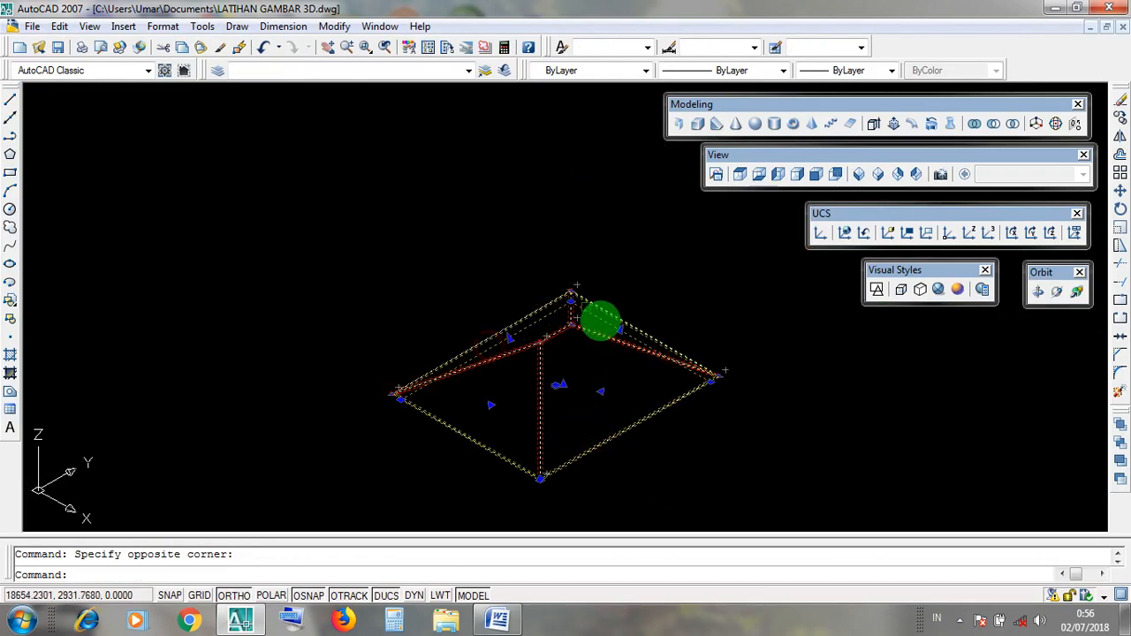
pyautogui.click(747, 478)
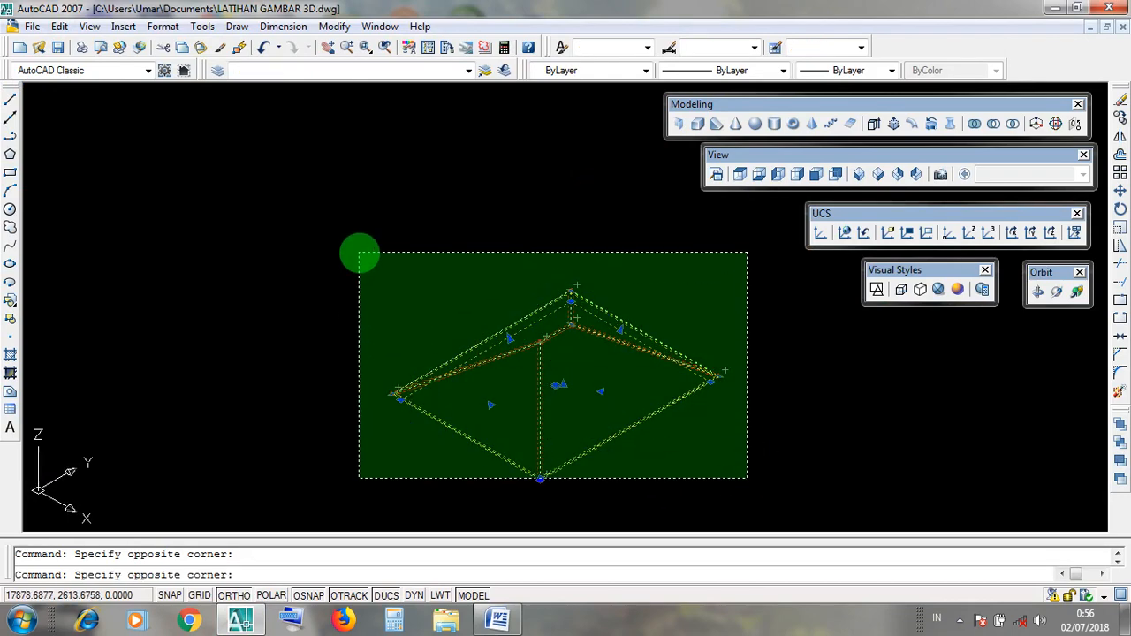
pyautogui.click(356, 256)
pyautogui.click(728, 504)
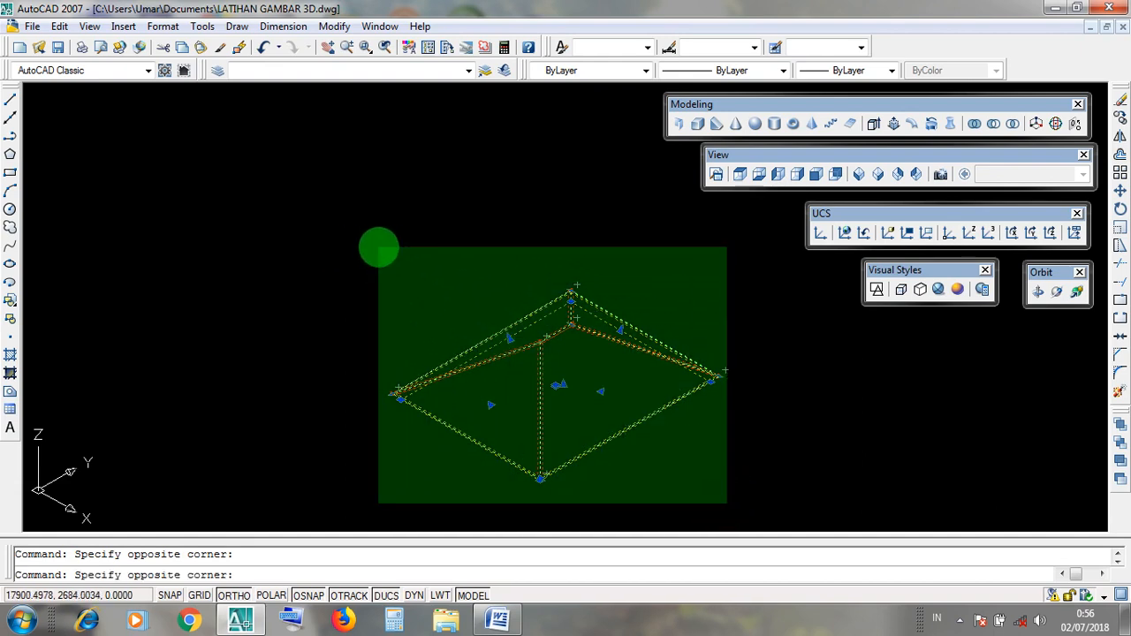
pyautogui.click(378, 248)
pyautogui.click(307, 194)
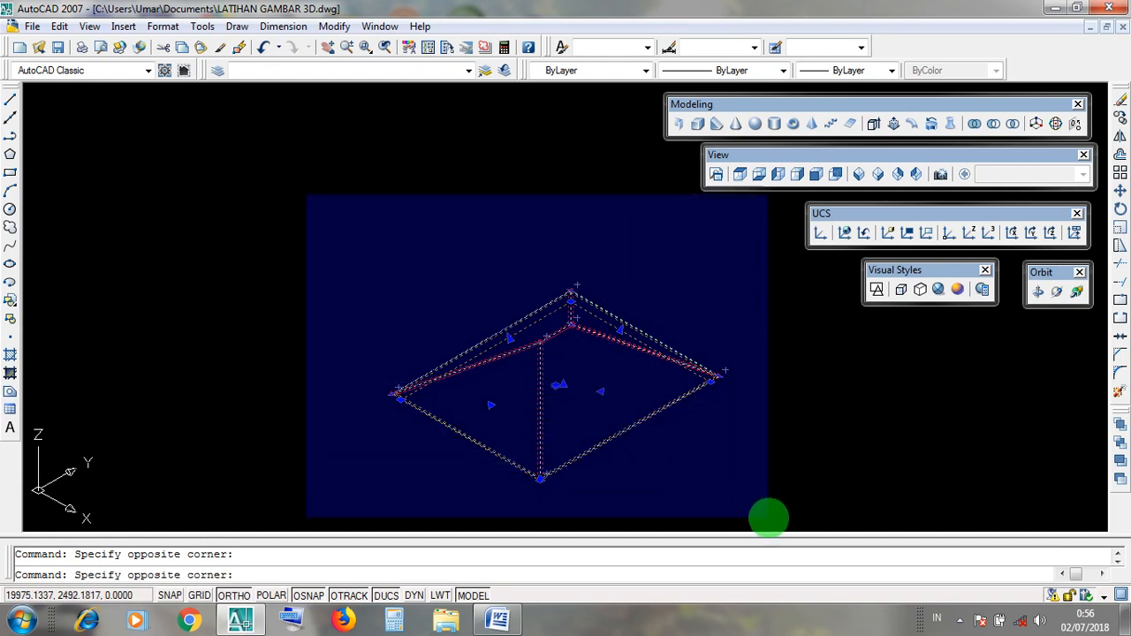
pyautogui.click(766, 518)
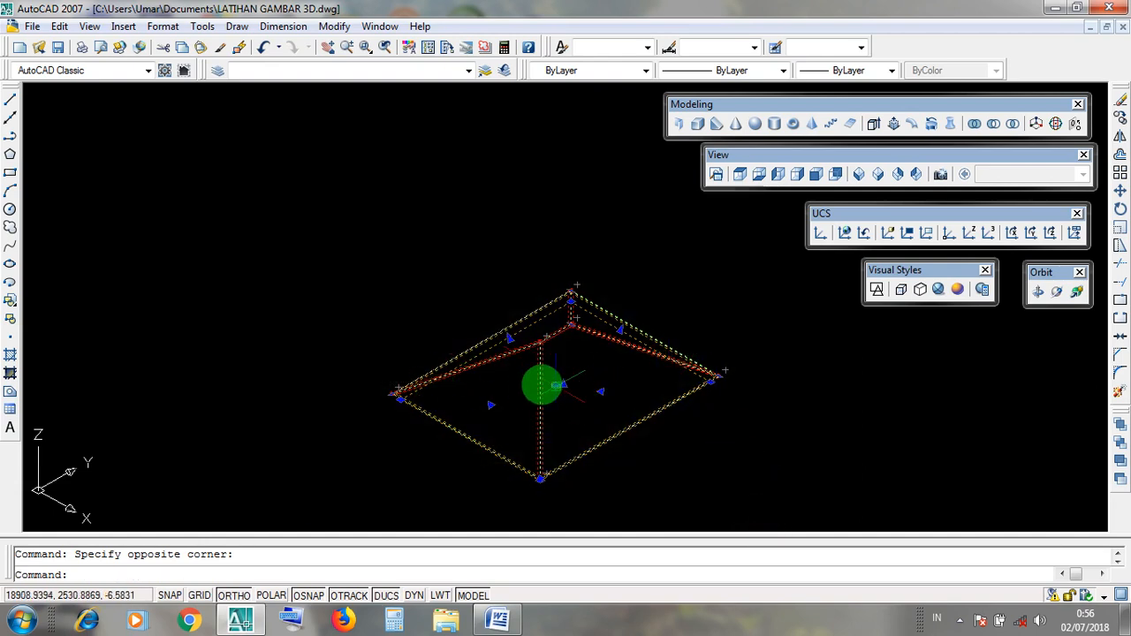
# Step: Start moving the selected roof, using the endpoint at the fascia board's lower left corner as the base point
pyautogui.click(335, 27)
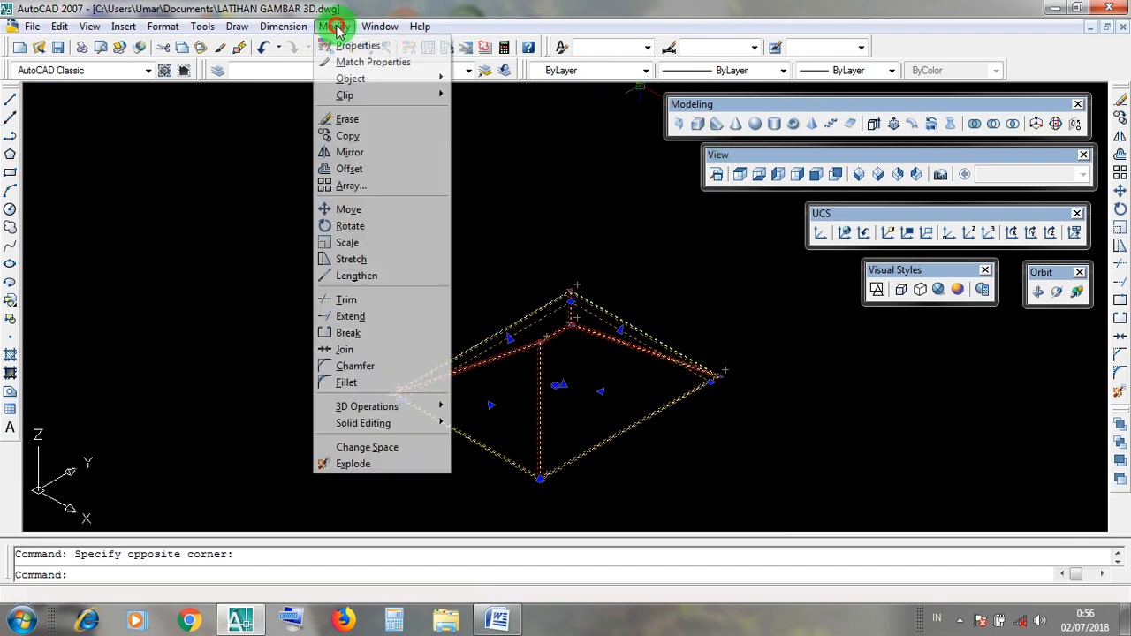
pyautogui.click(335, 26)
pyautogui.click(335, 26)
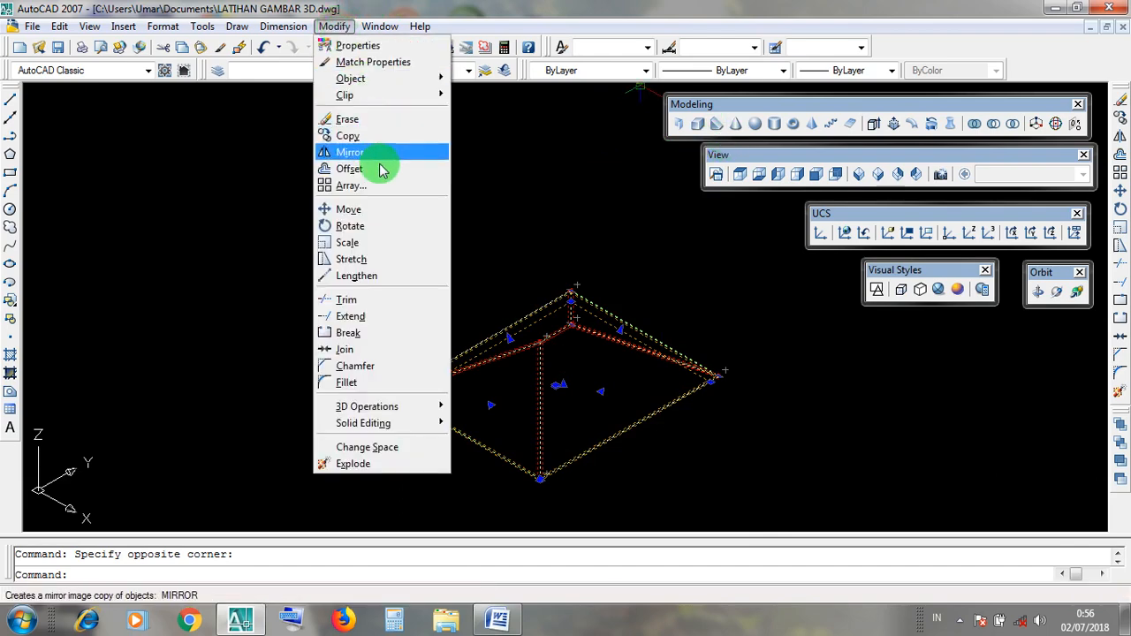
pyautogui.click(392, 209)
pyautogui.scroll(5, 401, 407)
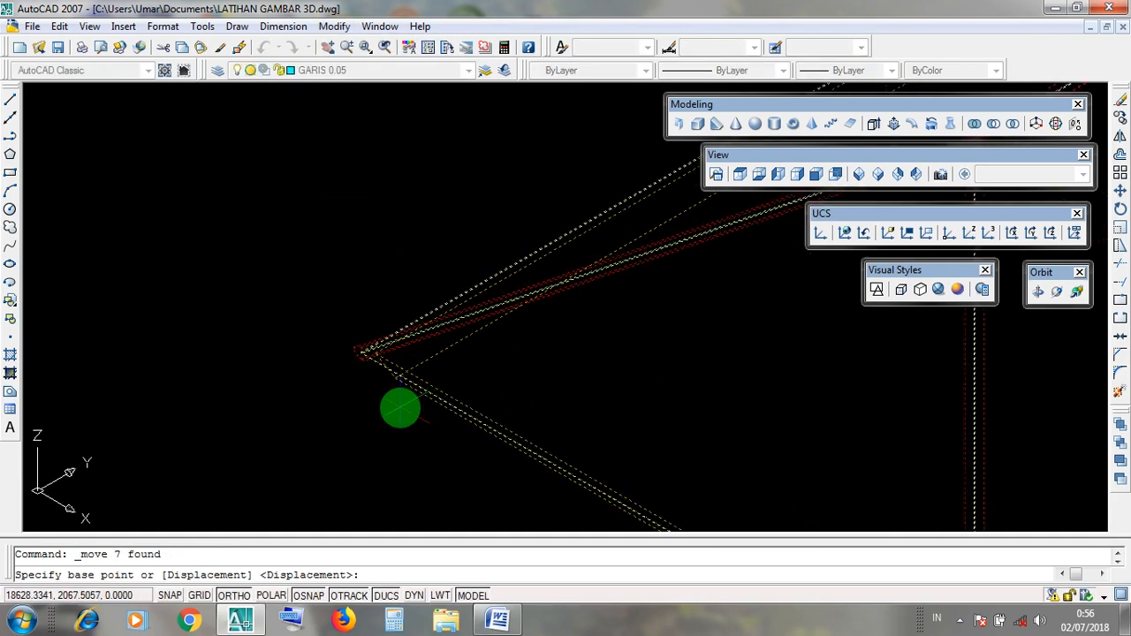
pyautogui.scroll(3, 398, 402)
pyautogui.scroll(-5, 391, 387)
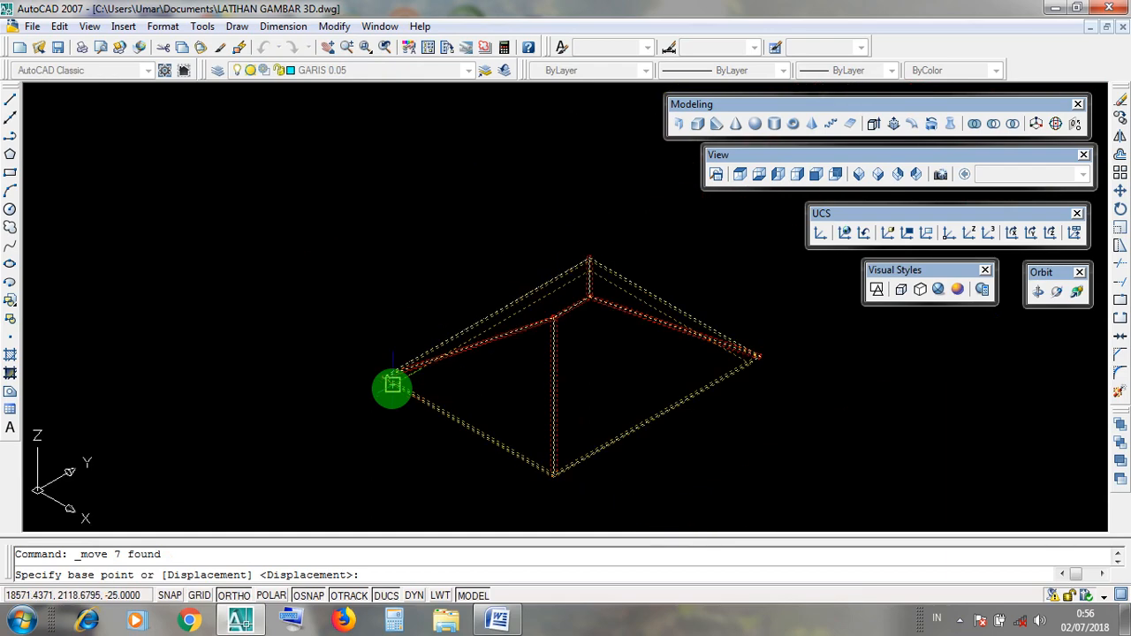
pyautogui.scroll(6, 393, 382)
pyautogui.scroll(3, 380, 386)
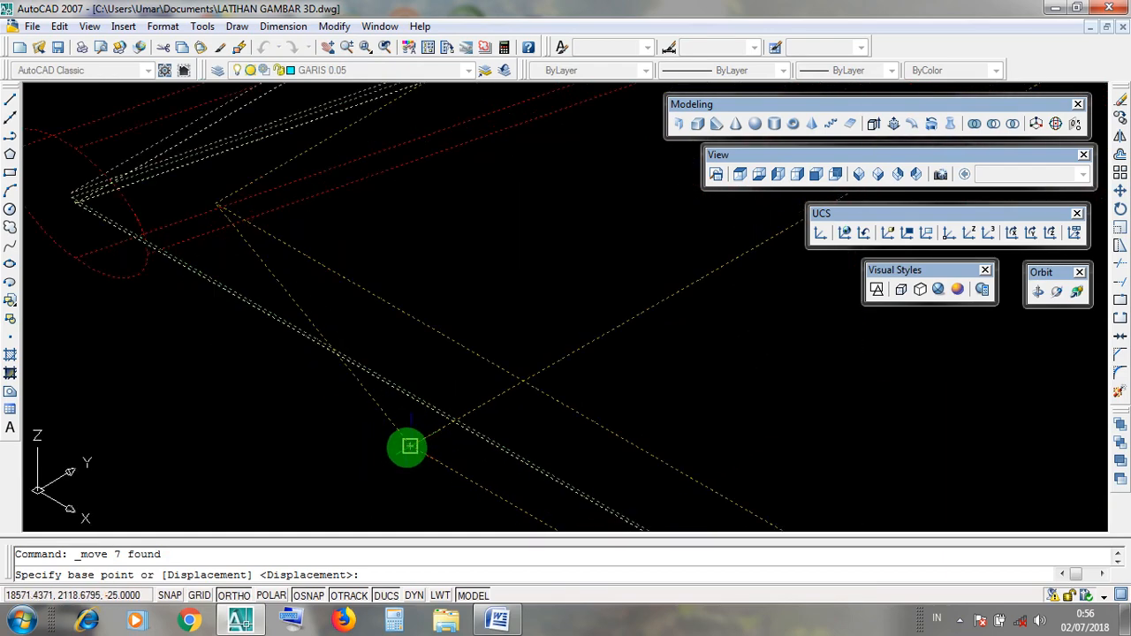
pyautogui.scroll(-4, 409, 446)
pyautogui.moveTo(410, 446); pyautogui.dragTo(333, 323, button='middle')
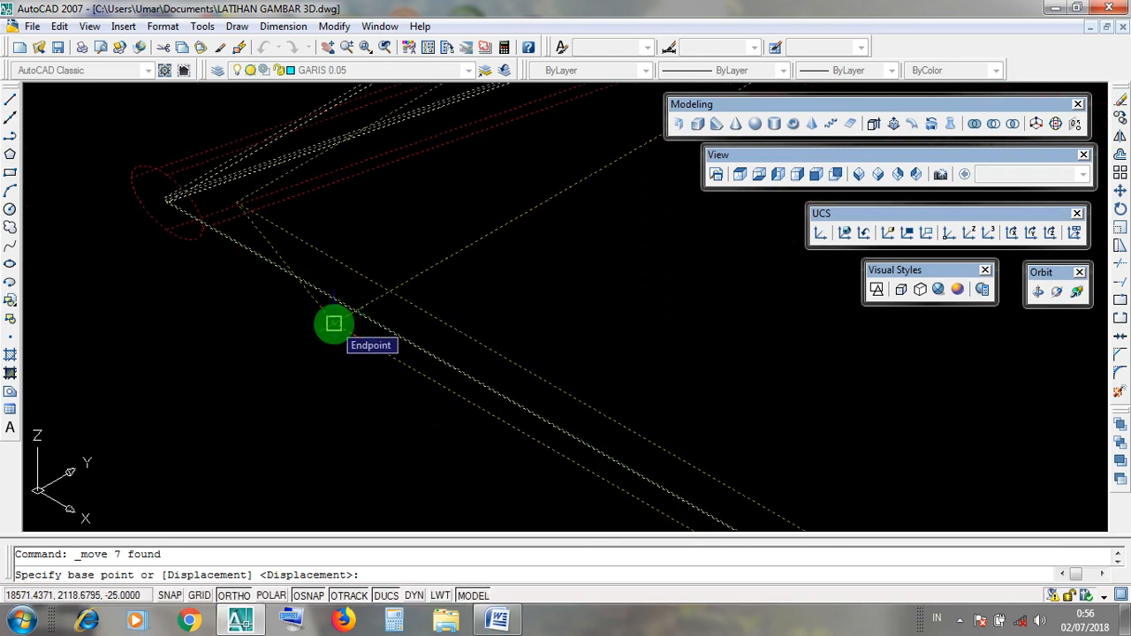
pyautogui.click(333, 324)
# Step: Place the roof on the house by snapping its base point to the matching outer top endpoint of the walls' left corner
pyautogui.scroll(-4, 397, 447)
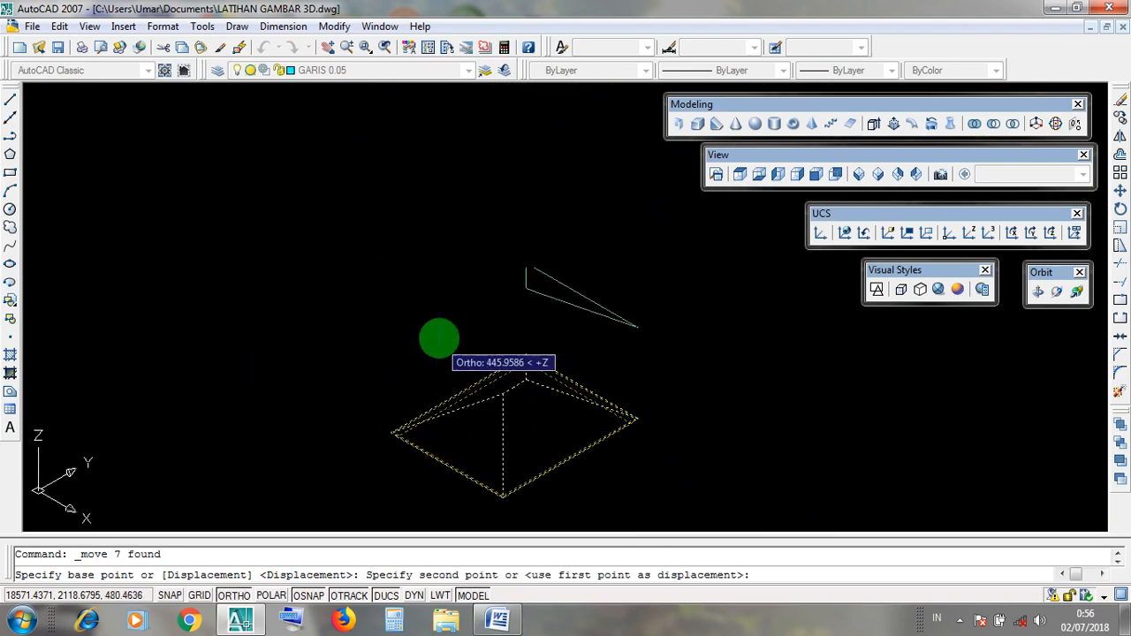
pyautogui.scroll(8, 439, 338)
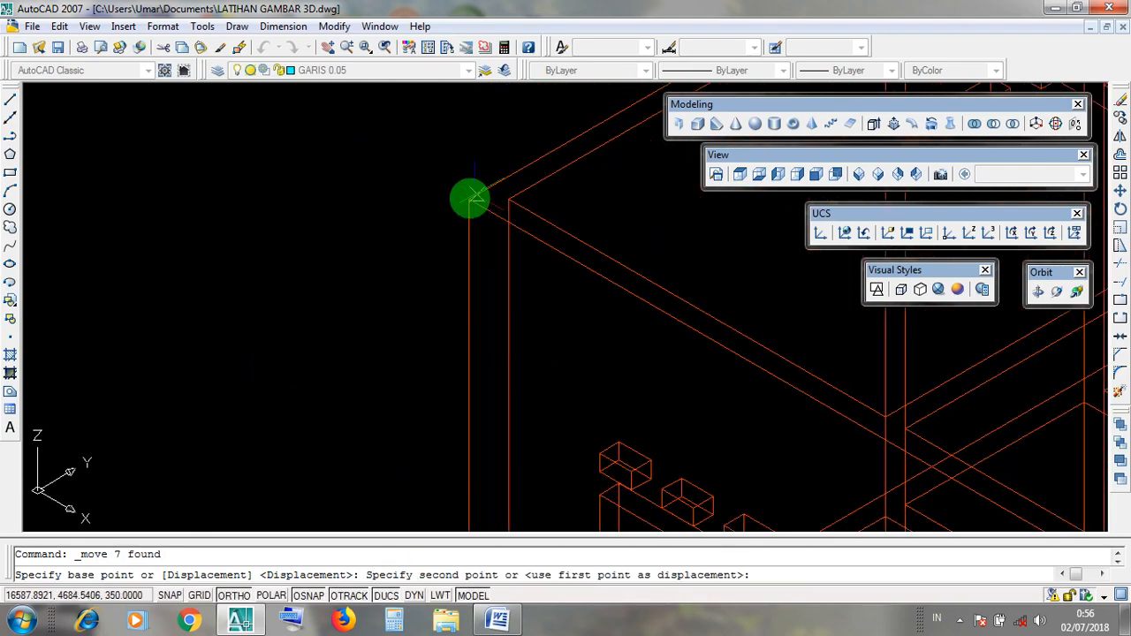
pyautogui.scroll(-6, 358, 301)
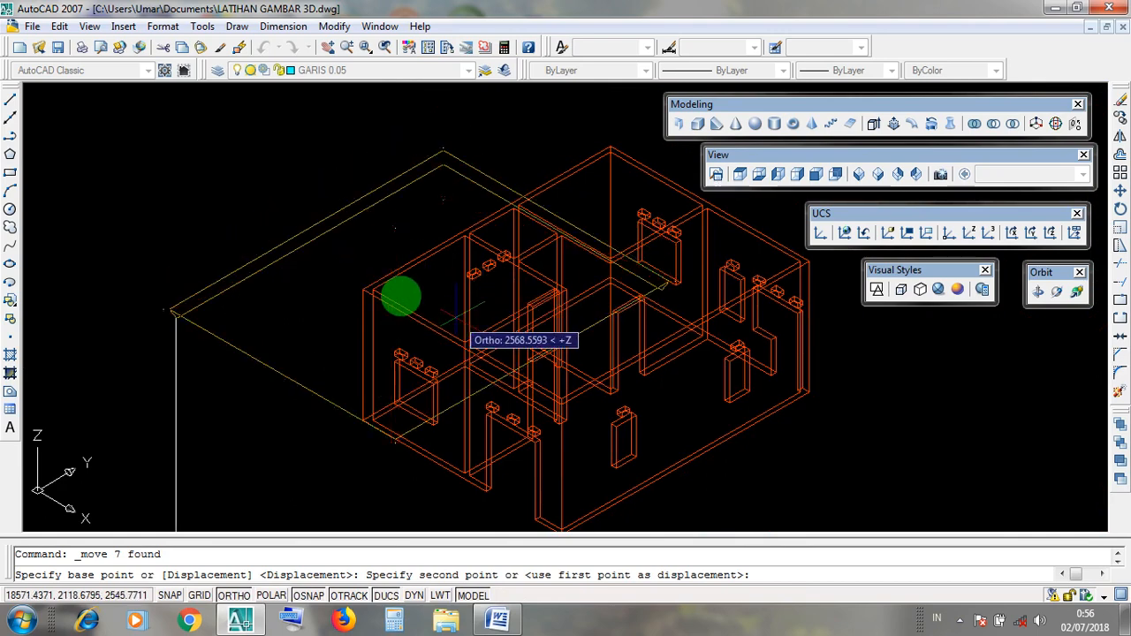
pyautogui.scroll(6, 400, 298)
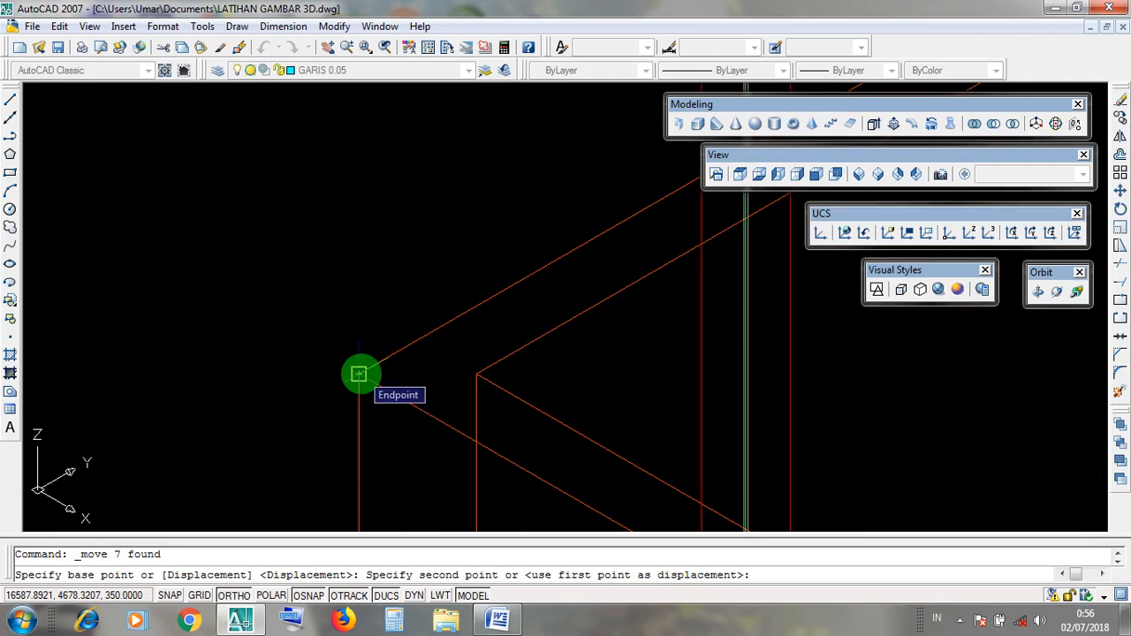
pyautogui.scroll(-5, 412, 332)
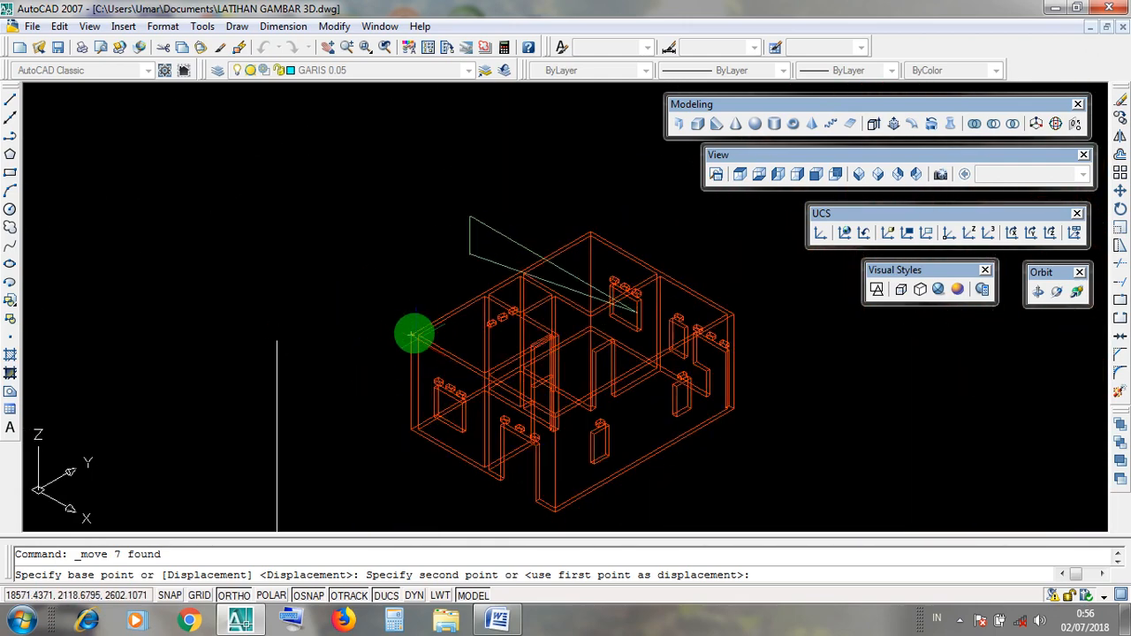
pyautogui.scroll(5, 413, 336)
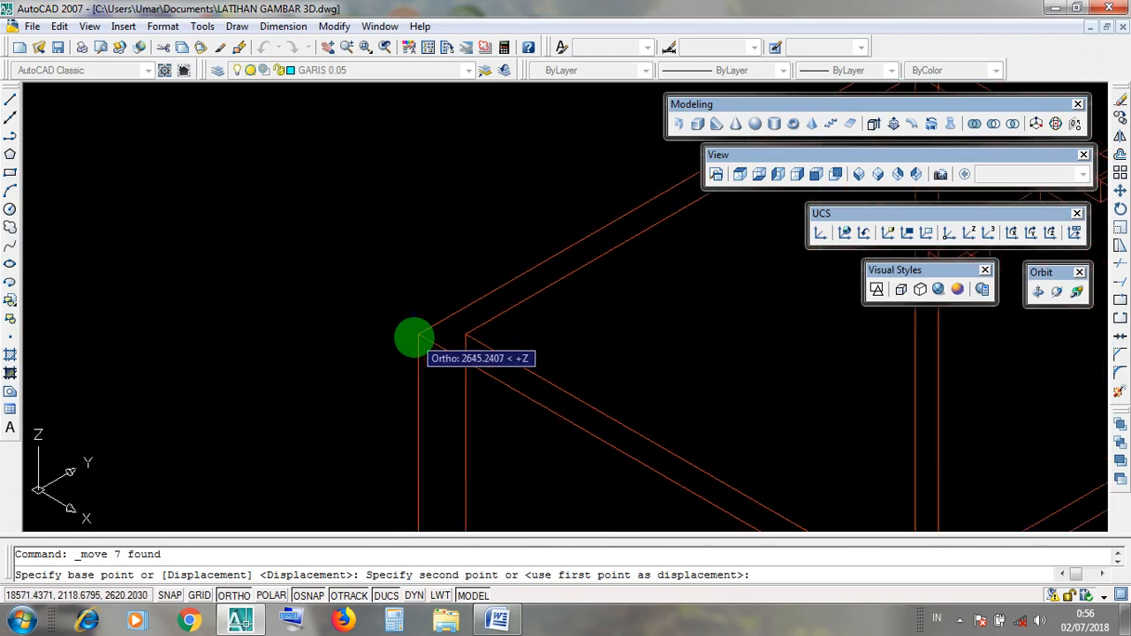
pyautogui.scroll(-5, 413, 338)
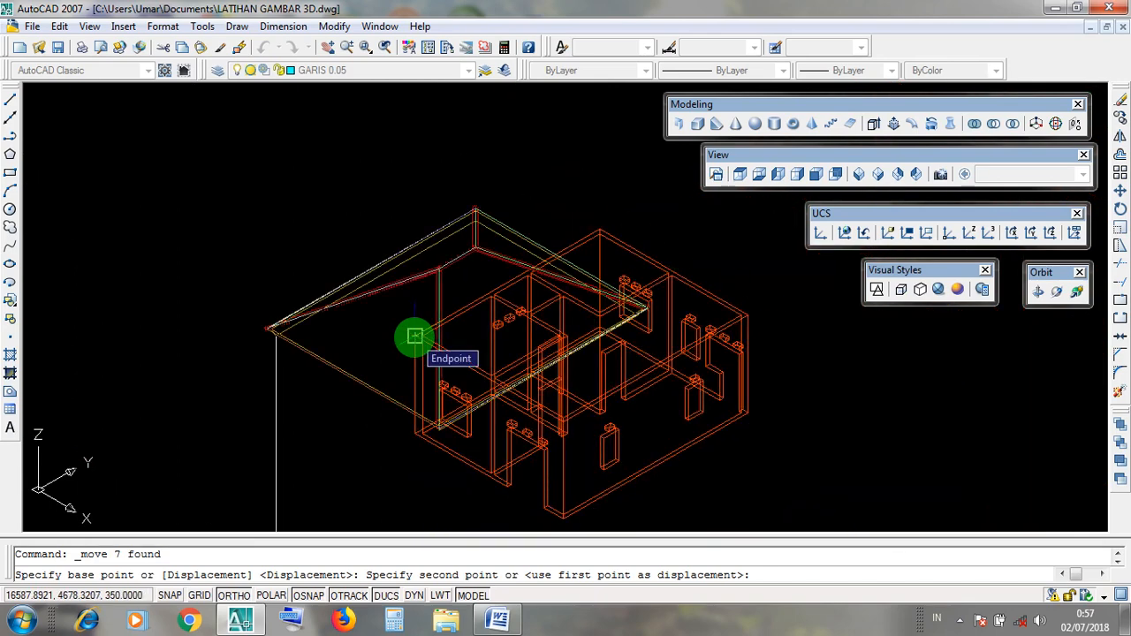
pyautogui.scroll(5, 412, 340)
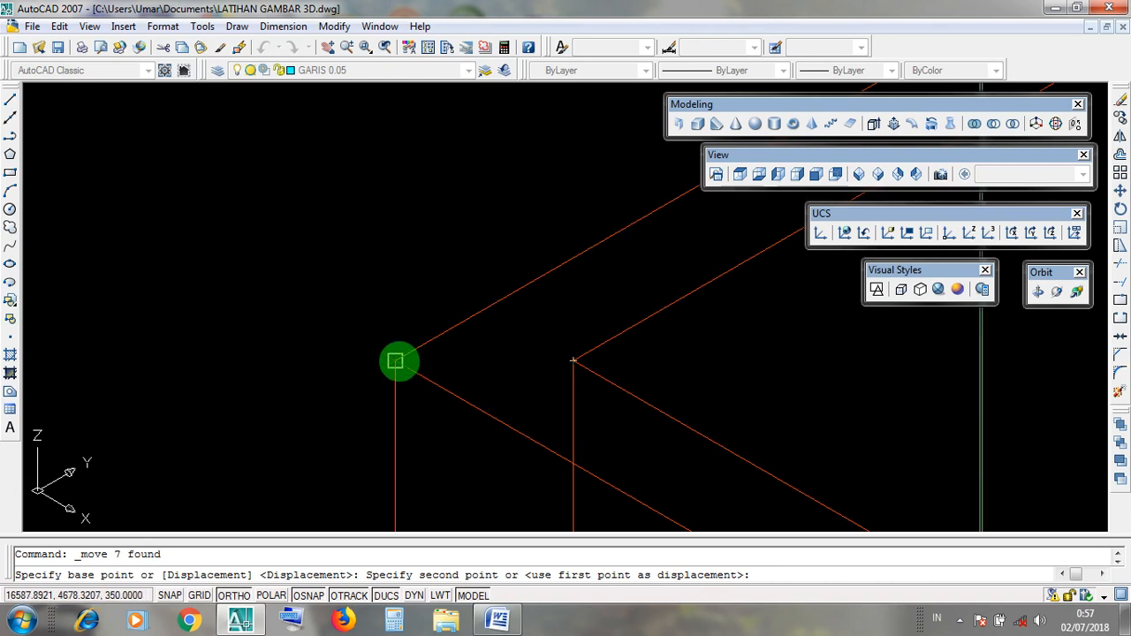
pyautogui.click(396, 361)
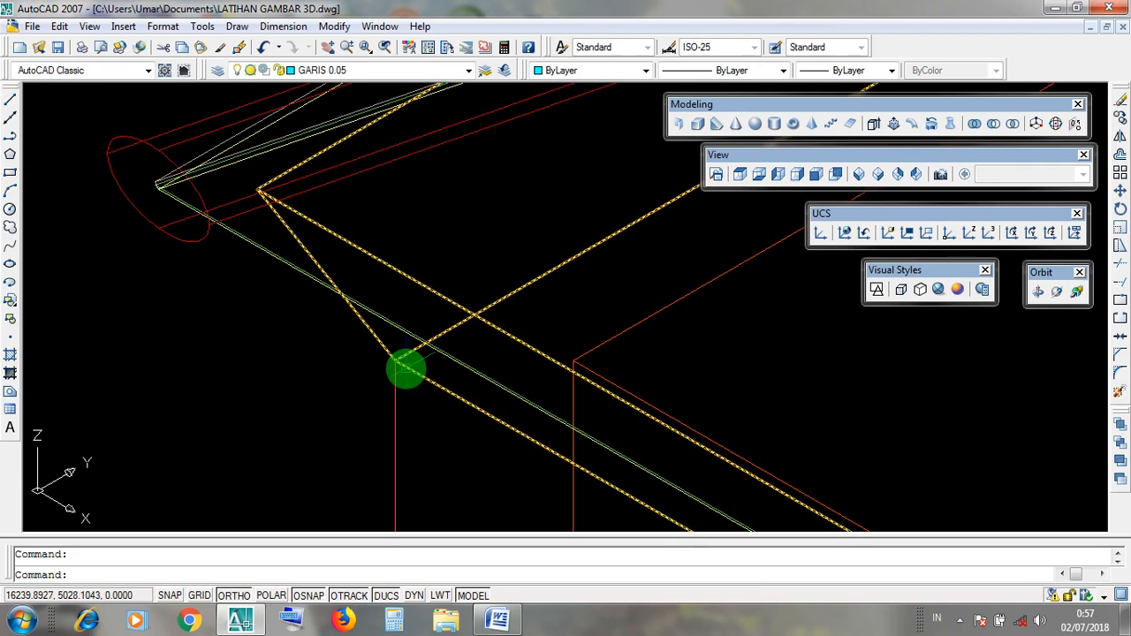
# Step: Check the roof's fit on the walls in the Realistic visual style and restore 2D Wireframe
pyautogui.click(937, 290)
pyautogui.keyDown('shift'); pyautogui.moveTo(409, 373); pyautogui.dragTo(466, 357, button='middle'); pyautogui.keyUp('shift')
pyautogui.scroll(3, 466, 358)
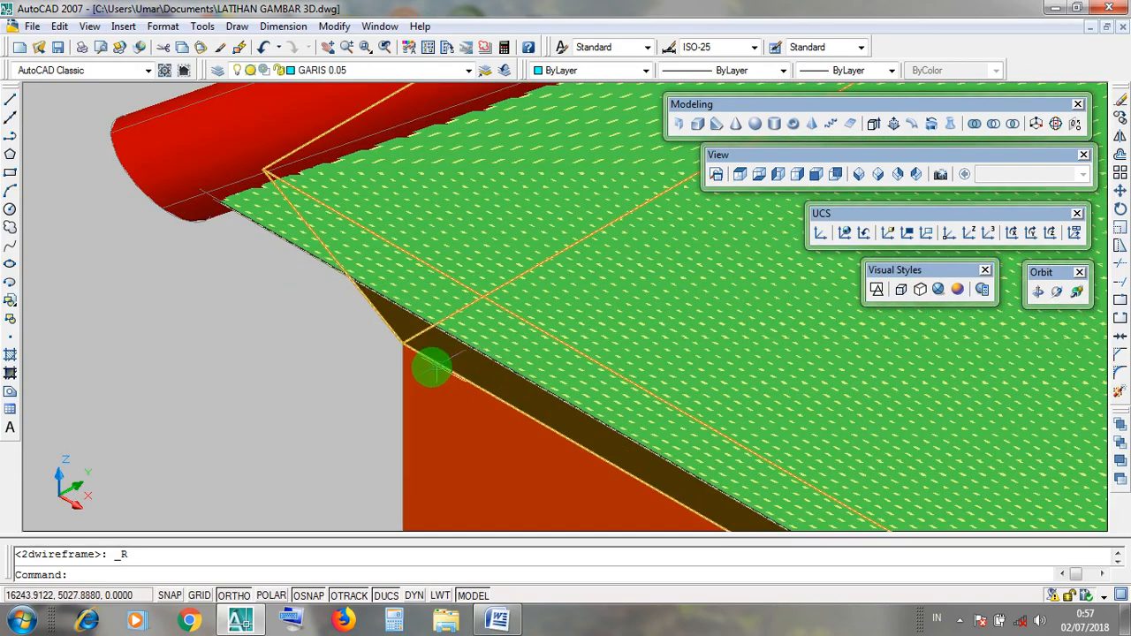
pyautogui.scroll(-8, 408, 348)
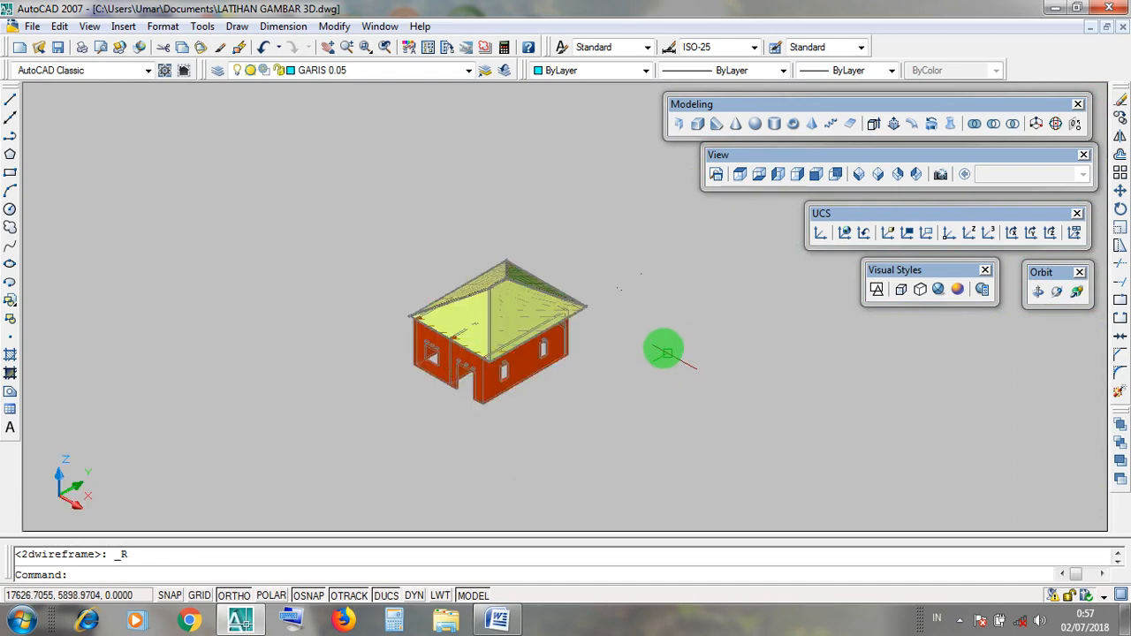
pyautogui.scroll(5, 545, 348)
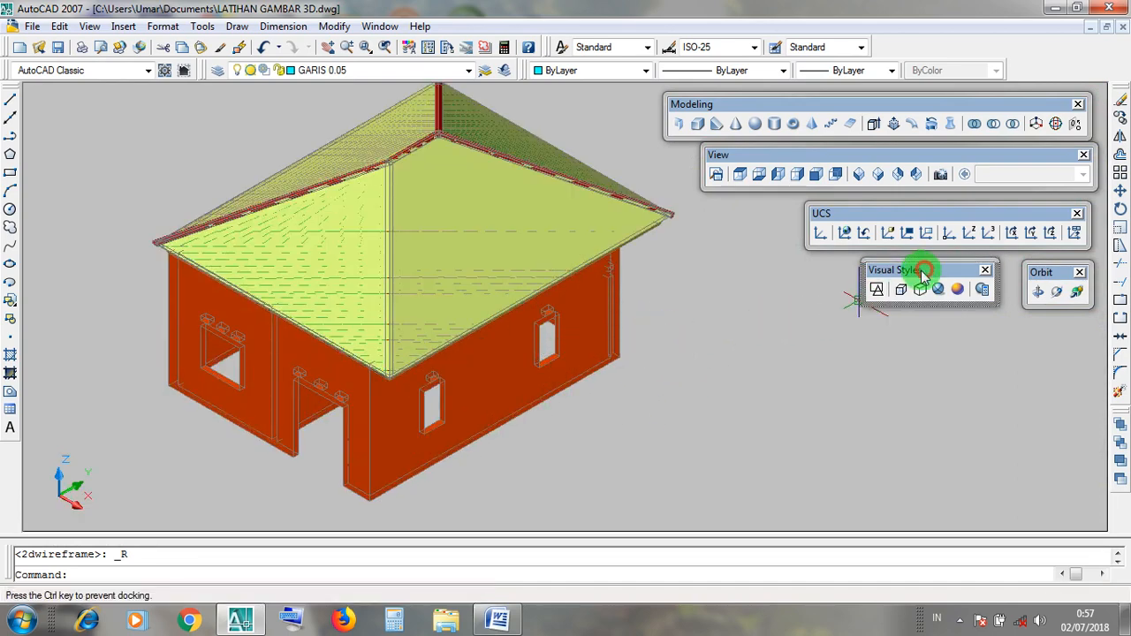
pyautogui.click(877, 290)
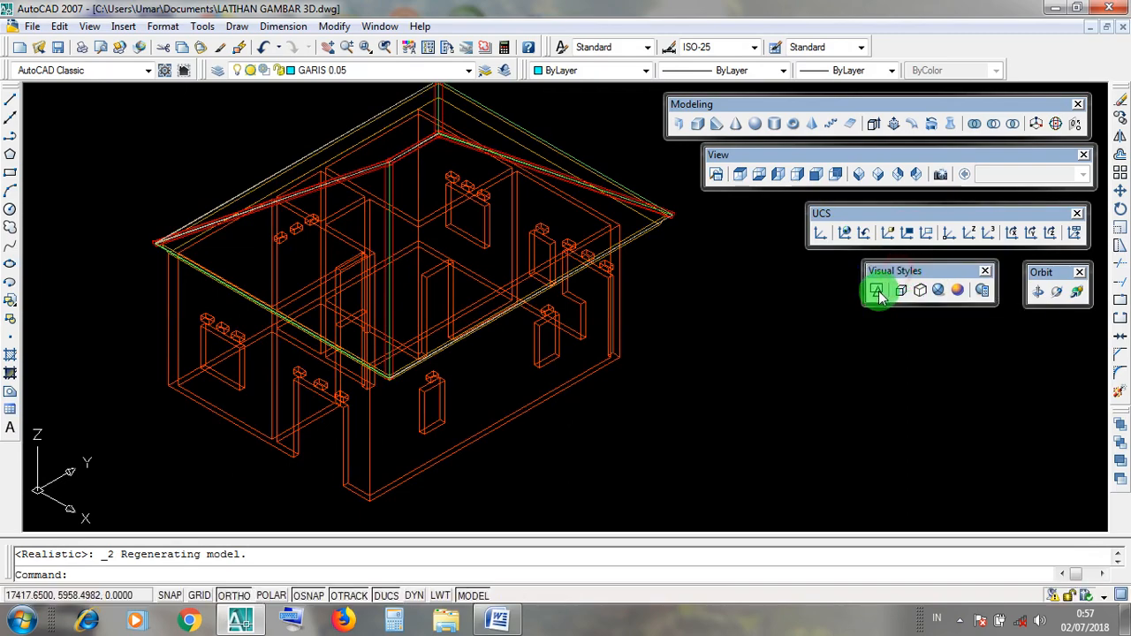
pyautogui.click(877, 290)
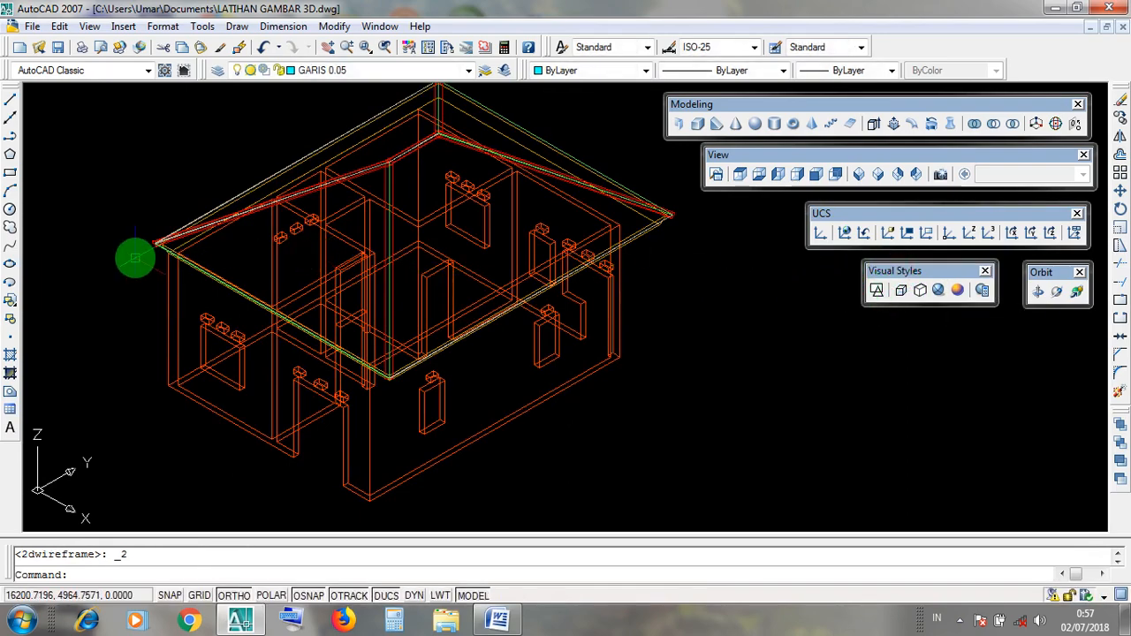
# Step: Select the fascia board and examine how its lower corner meets the outer top corner of the wall
pyautogui.scroll(5, 181, 246)
pyautogui.scroll(-2, 212, 243)
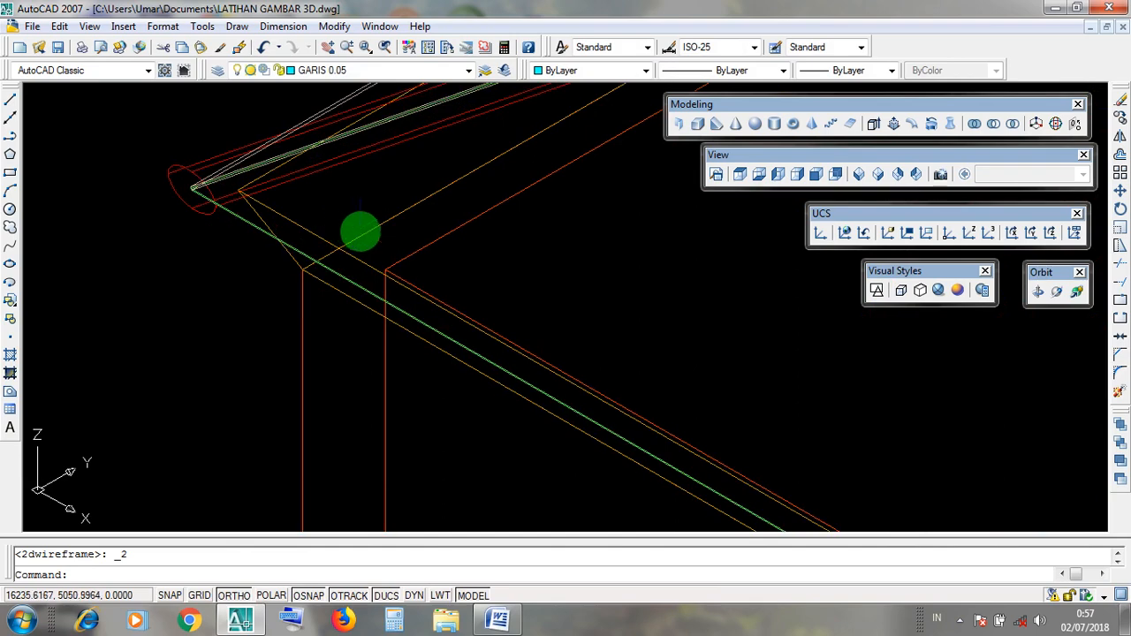
pyautogui.scroll(3, 362, 234)
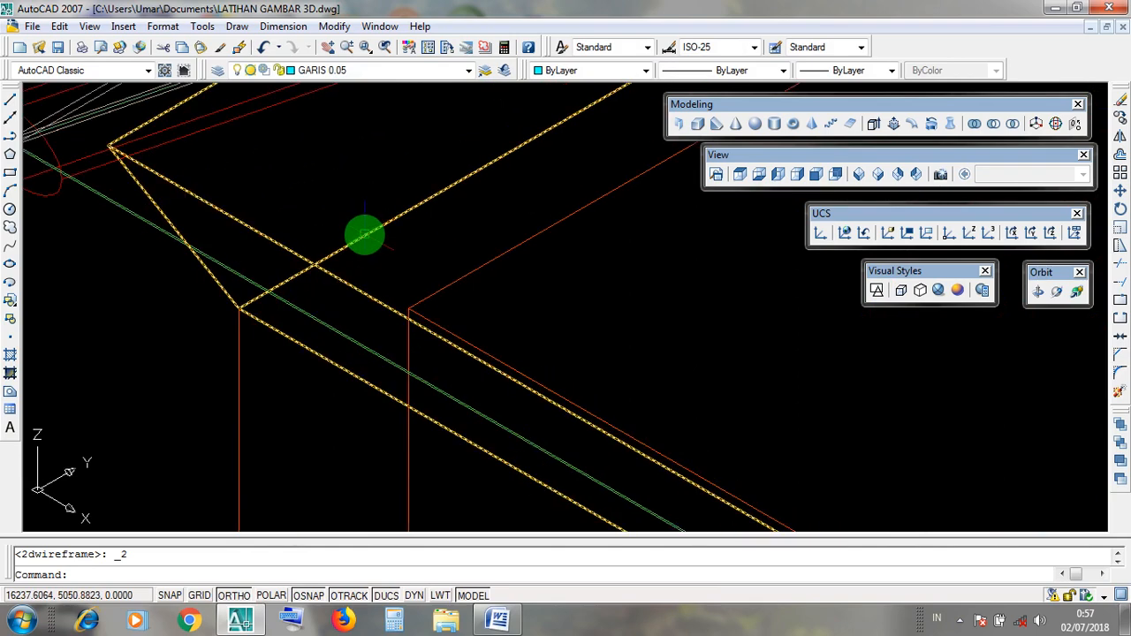
pyautogui.click(366, 235)
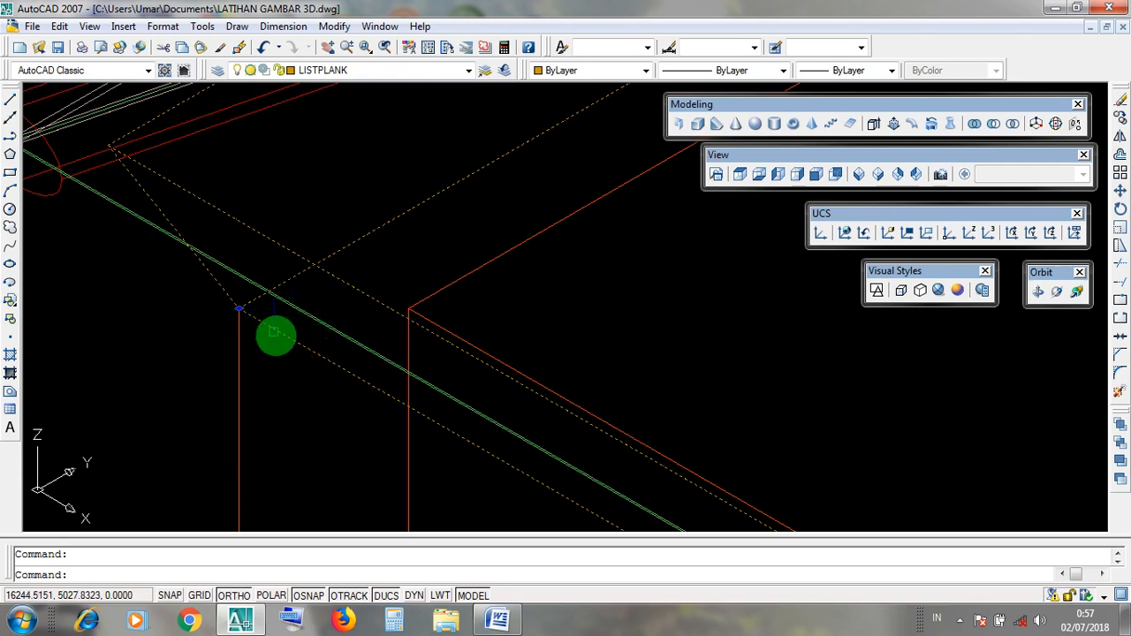
pyautogui.scroll(-6, 277, 335)
pyautogui.scroll(3, 277, 335)
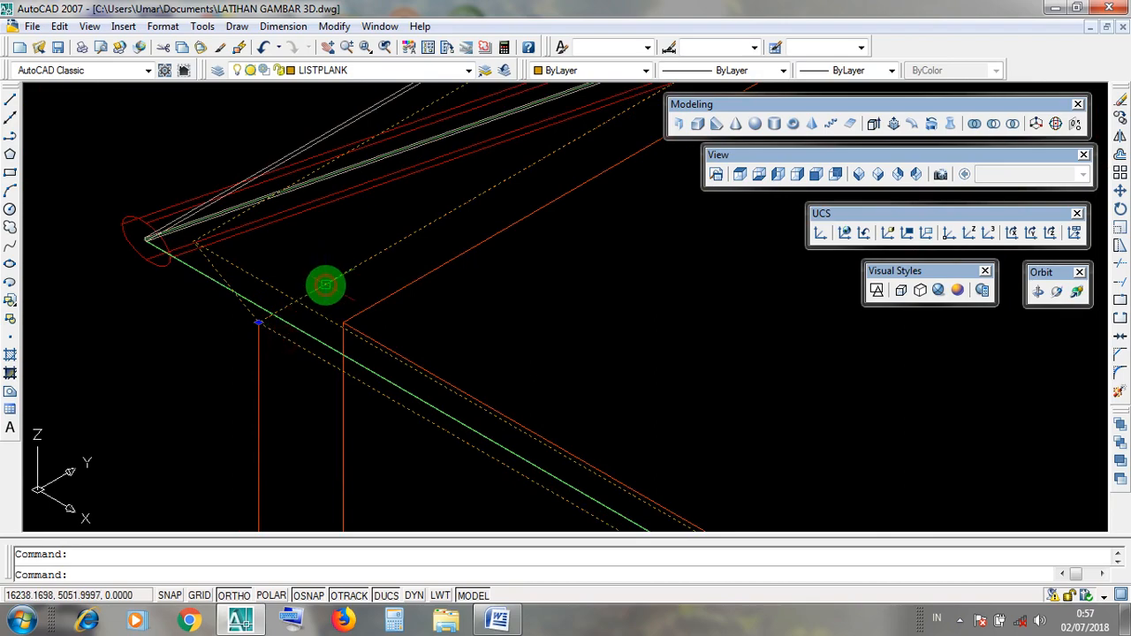
pyautogui.scroll(-5, 326, 285)
pyautogui.scroll(6, 325, 285)
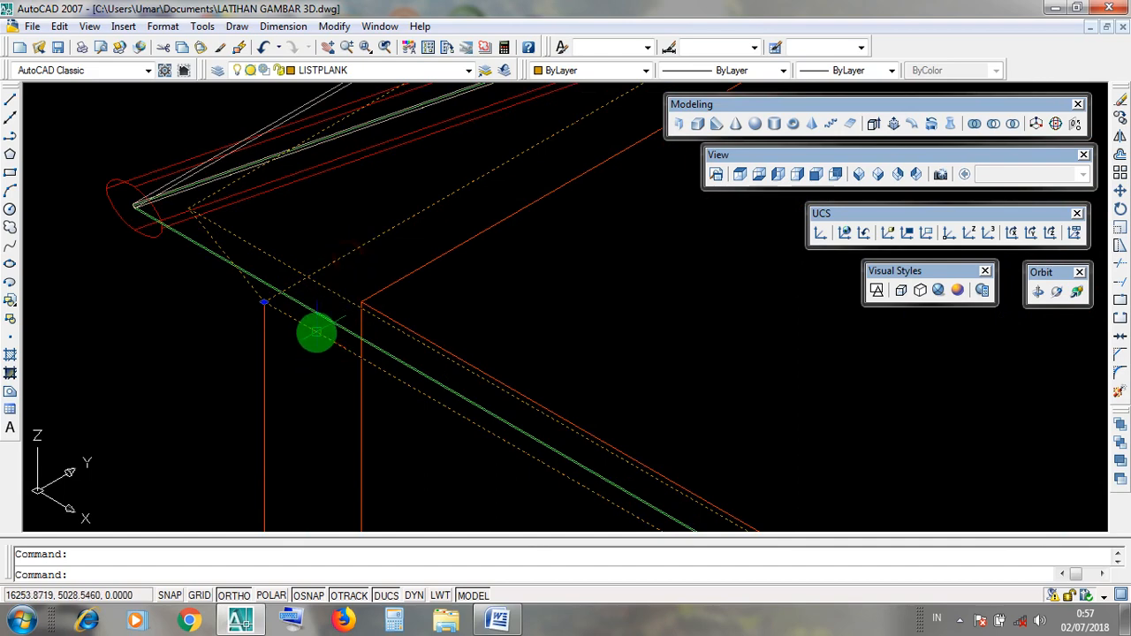
pyautogui.scroll(-5, 316, 332)
pyautogui.scroll(5, 319, 334)
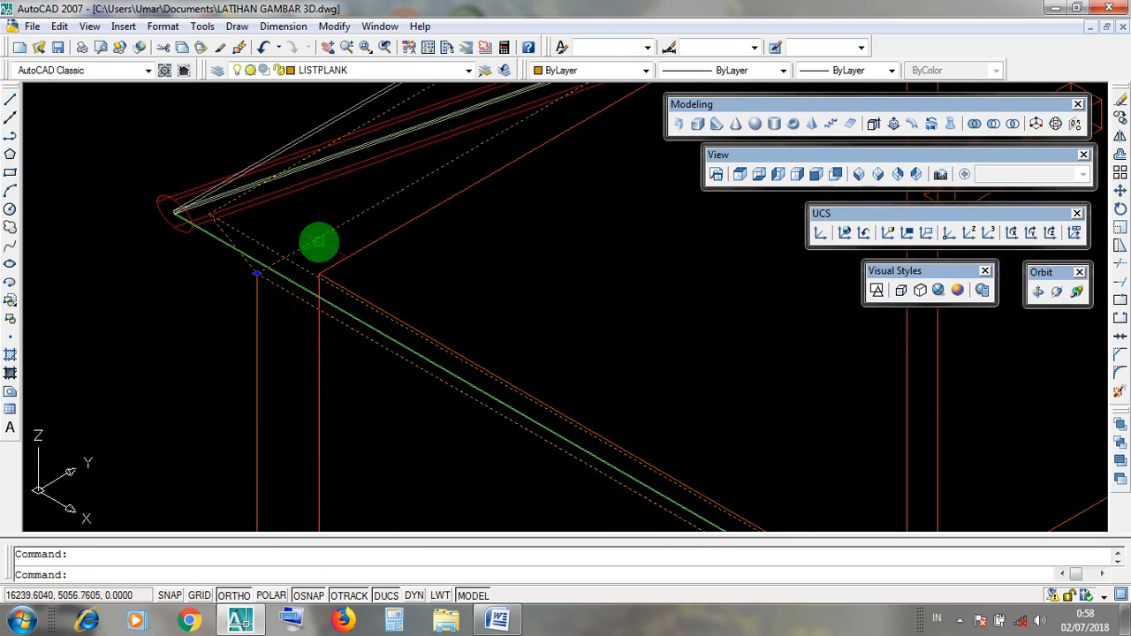
pyautogui.scroll(-5, 321, 235)
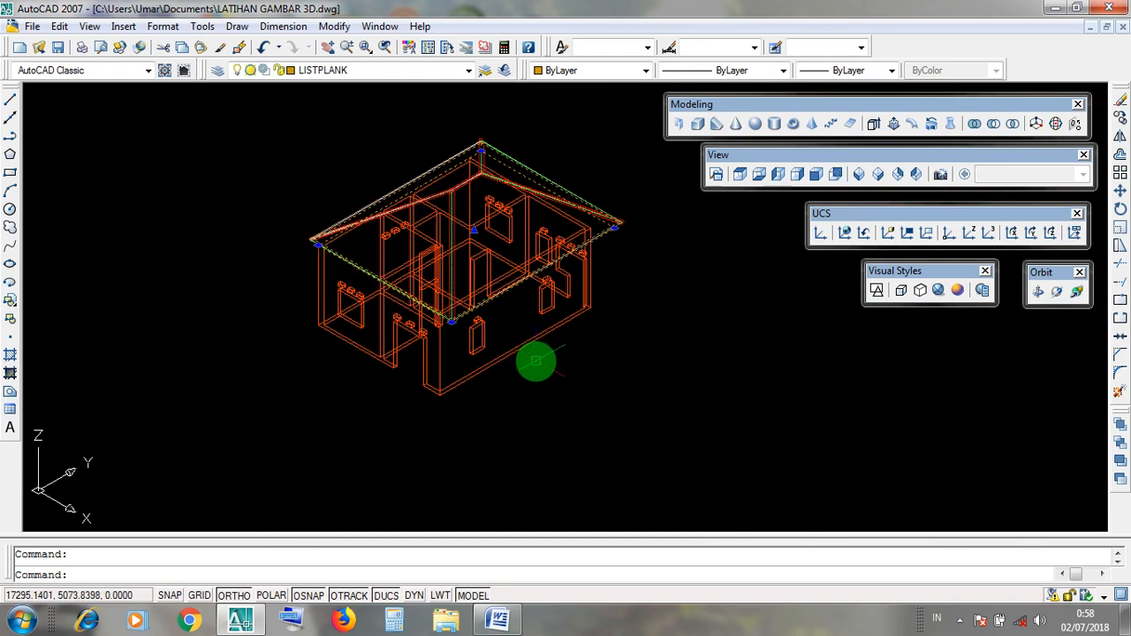
# Step: Clear the fascia board selection and switch to the Top view framed on the house with its roof
pyautogui.press('Escape')
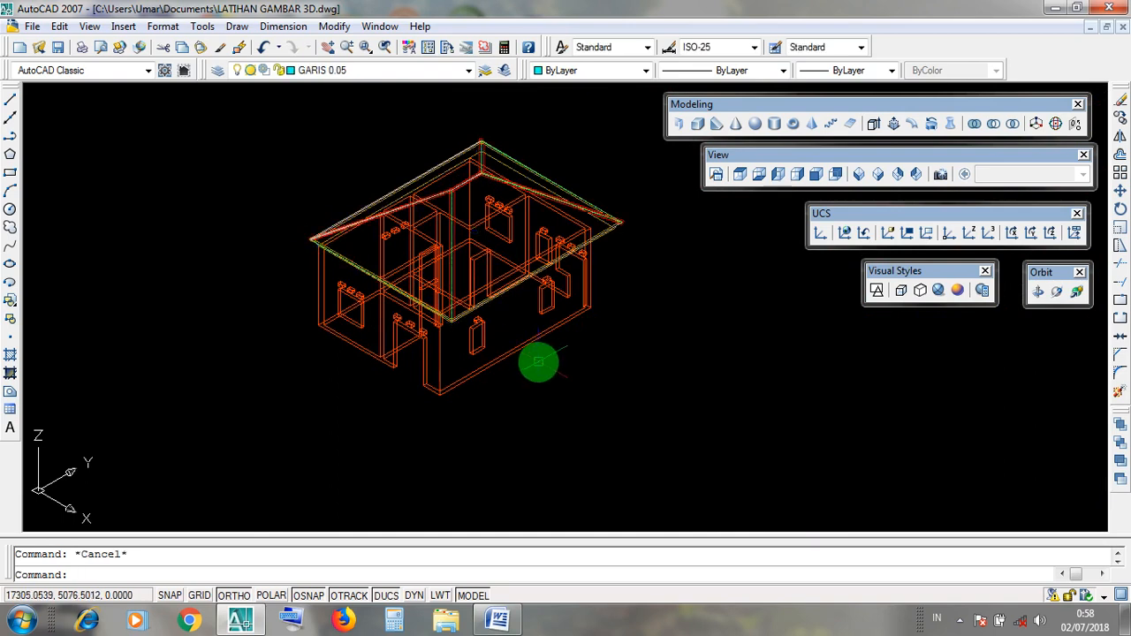
pyautogui.click(723, 157)
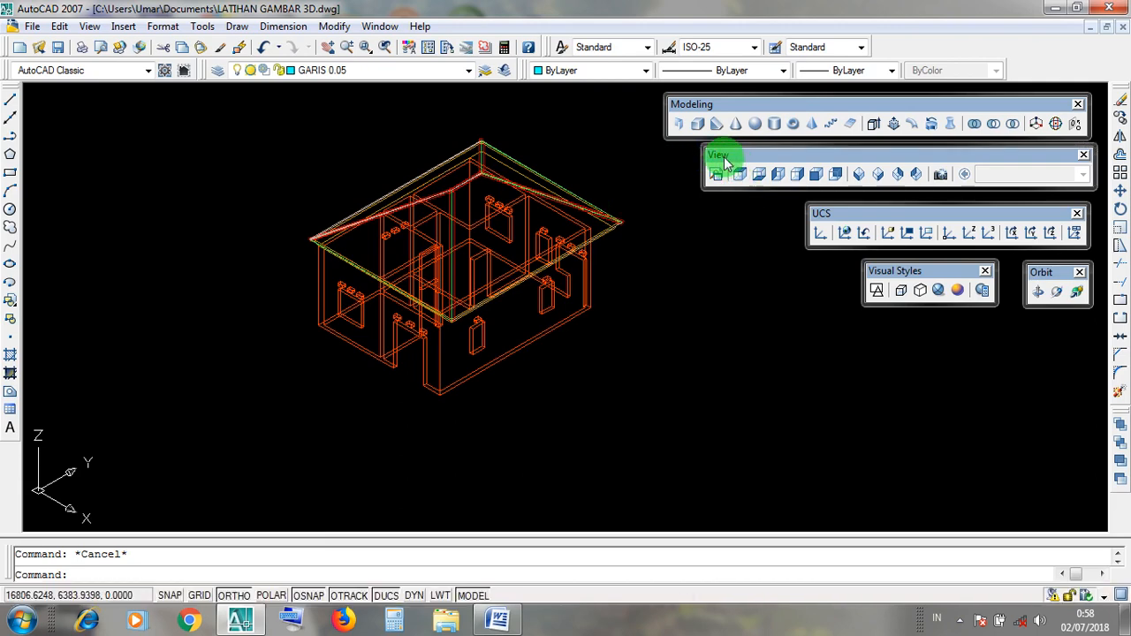
pyautogui.click(741, 175)
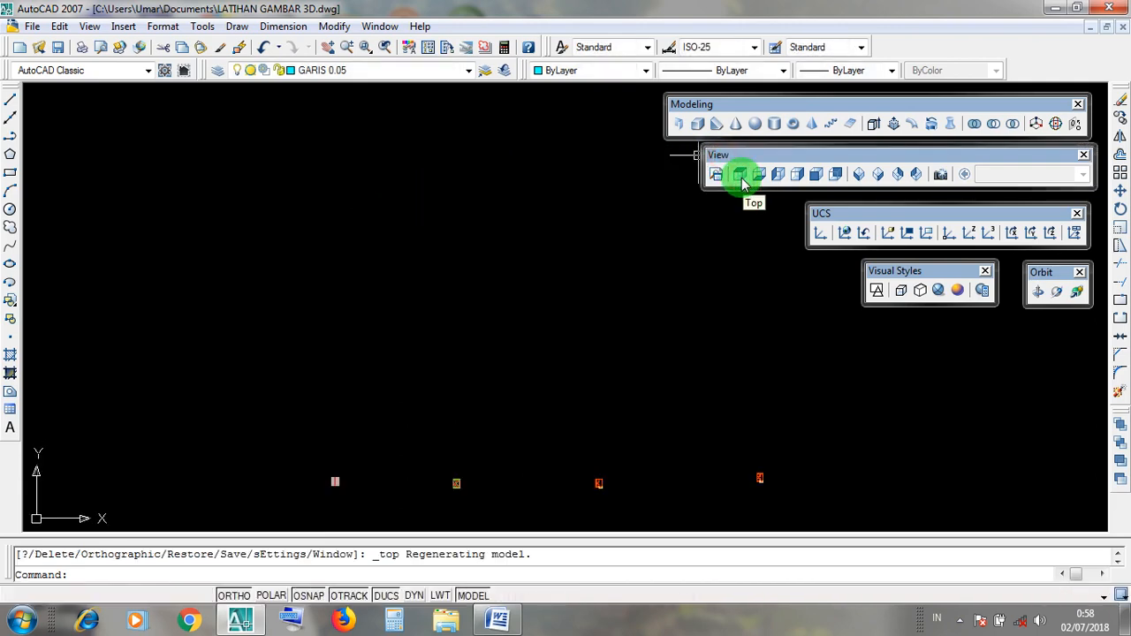
pyautogui.scroll(3, 439, 494)
pyautogui.scroll(10, 437, 461)
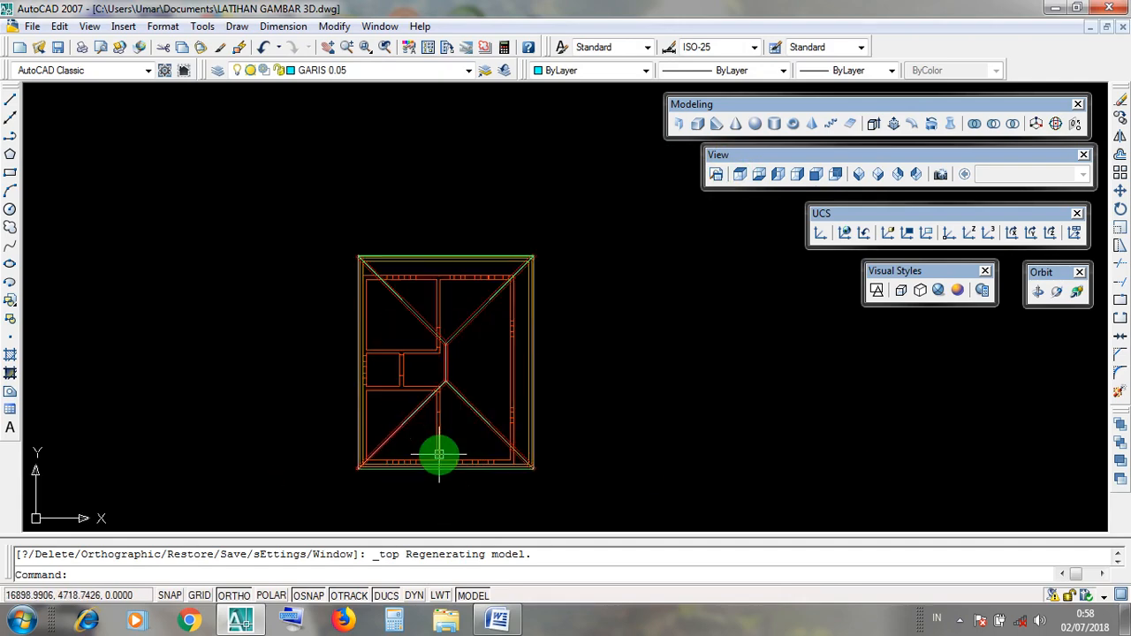
pyautogui.scroll(-4, 745, 400)
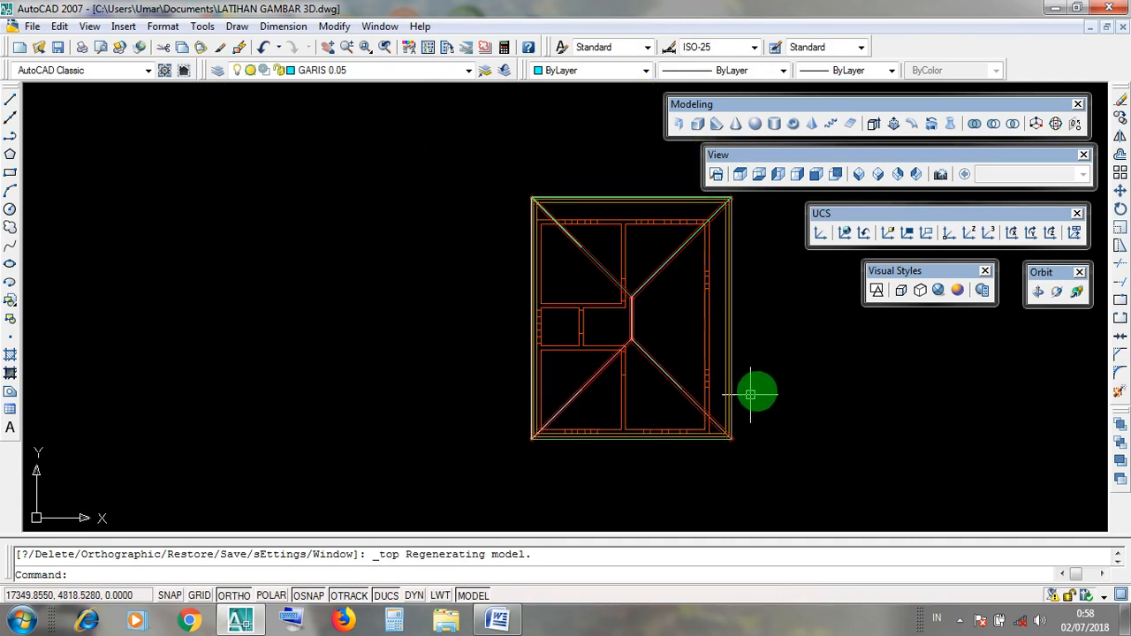
pyautogui.moveTo(752, 392); pyautogui.dragTo(669, 414, button='middle')
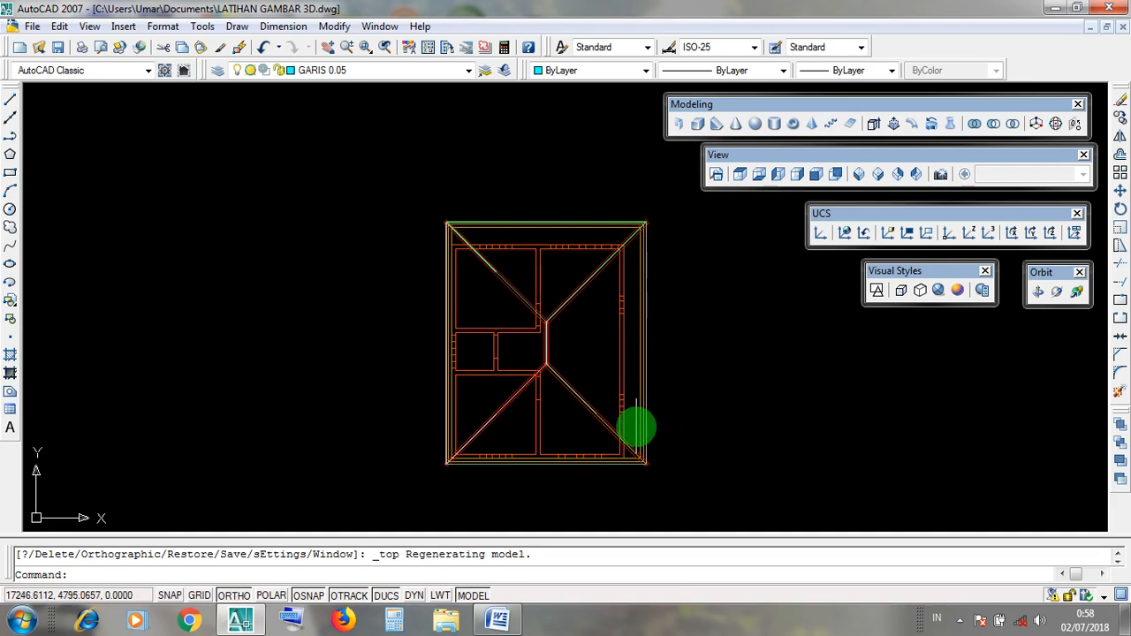
pyautogui.scroll(5, 634, 430)
pyautogui.scroll(2, 553, 336)
pyautogui.scroll(-6, 534, 332)
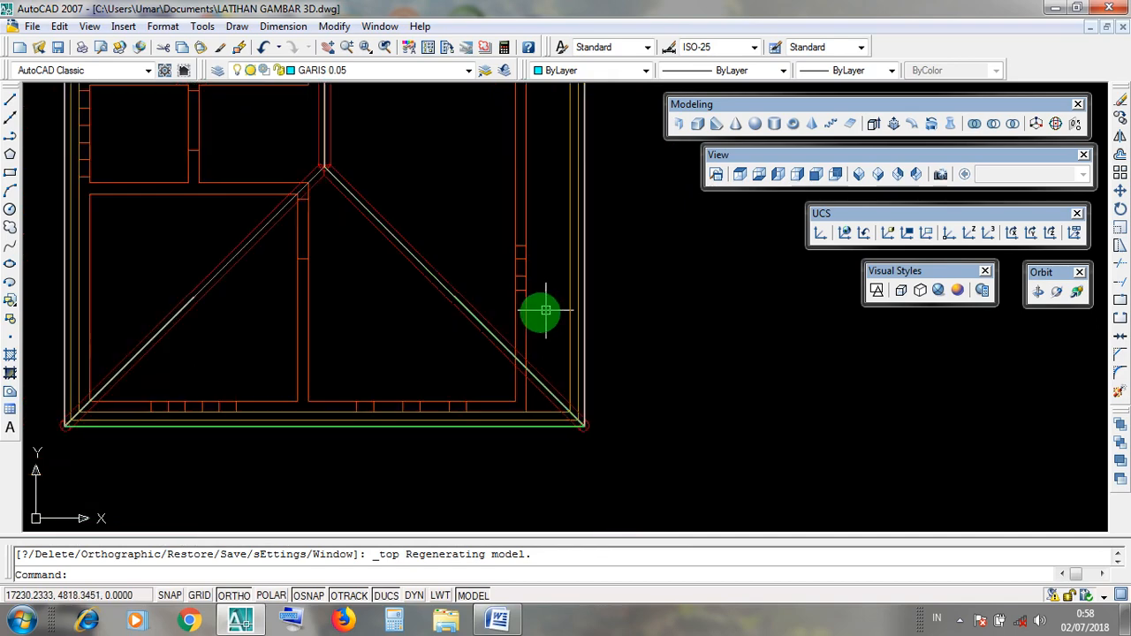
pyautogui.scroll(-3, 304, 223)
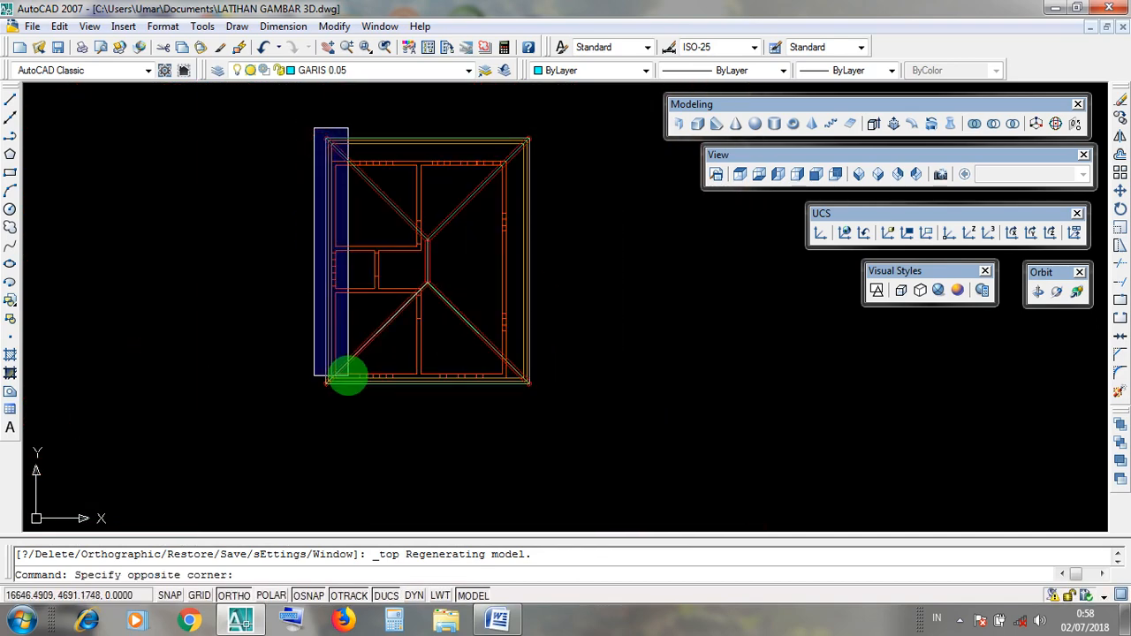
# Step: Examine in plan how far the fascia board overhangs the outer walls on the house's left, upper and right sides
pyautogui.click(267, 243)
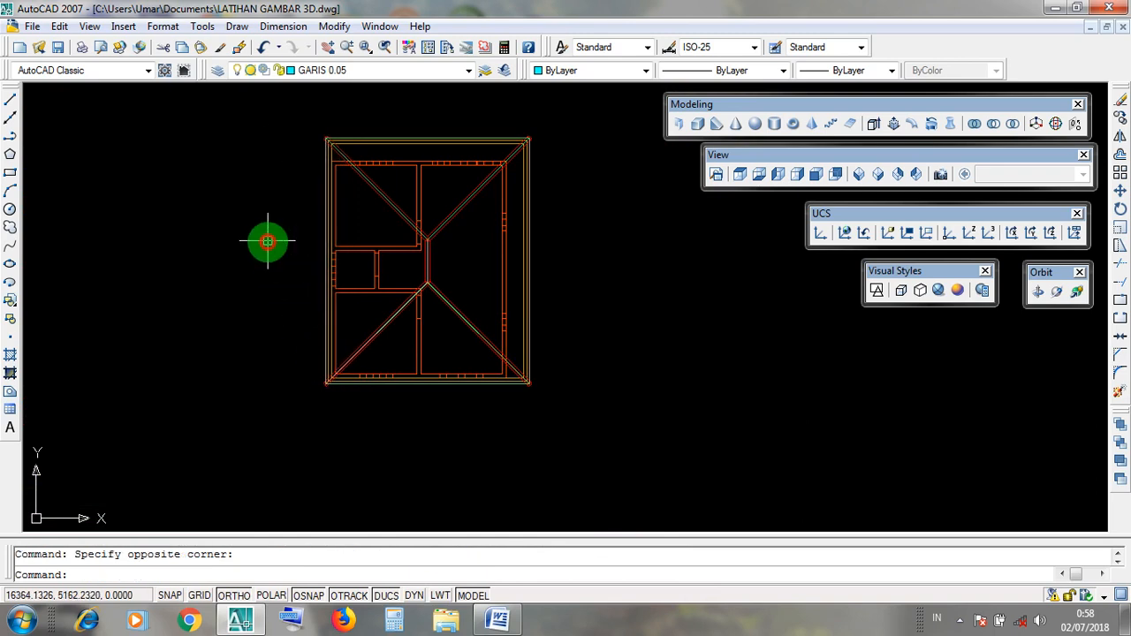
pyautogui.click(281, 337)
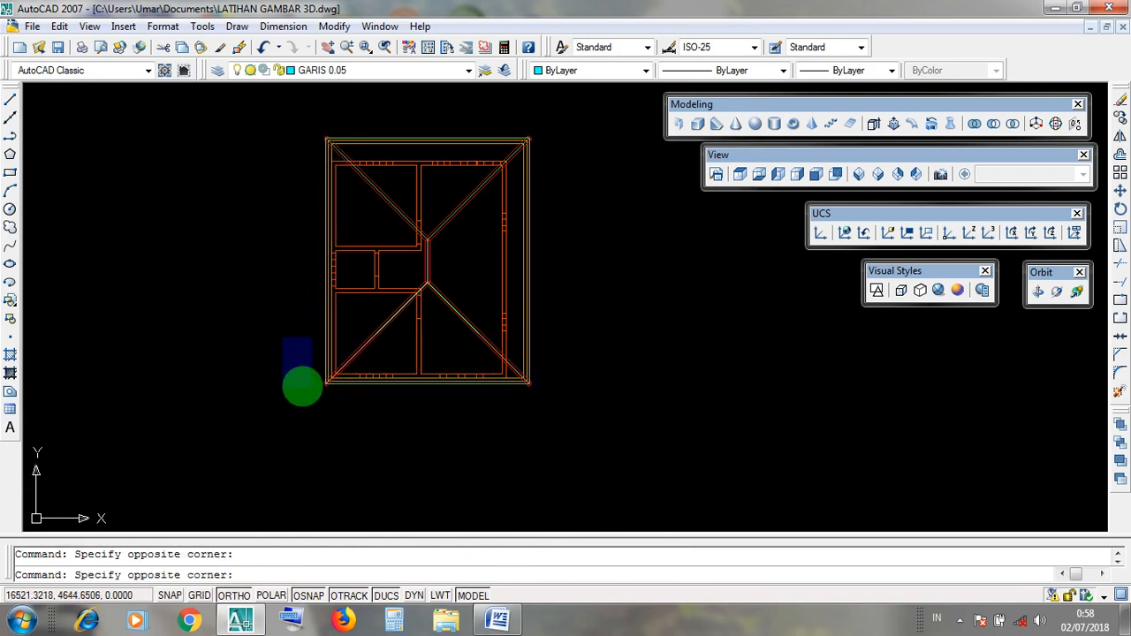
pyautogui.click(292, 383)
pyautogui.click(499, 124)
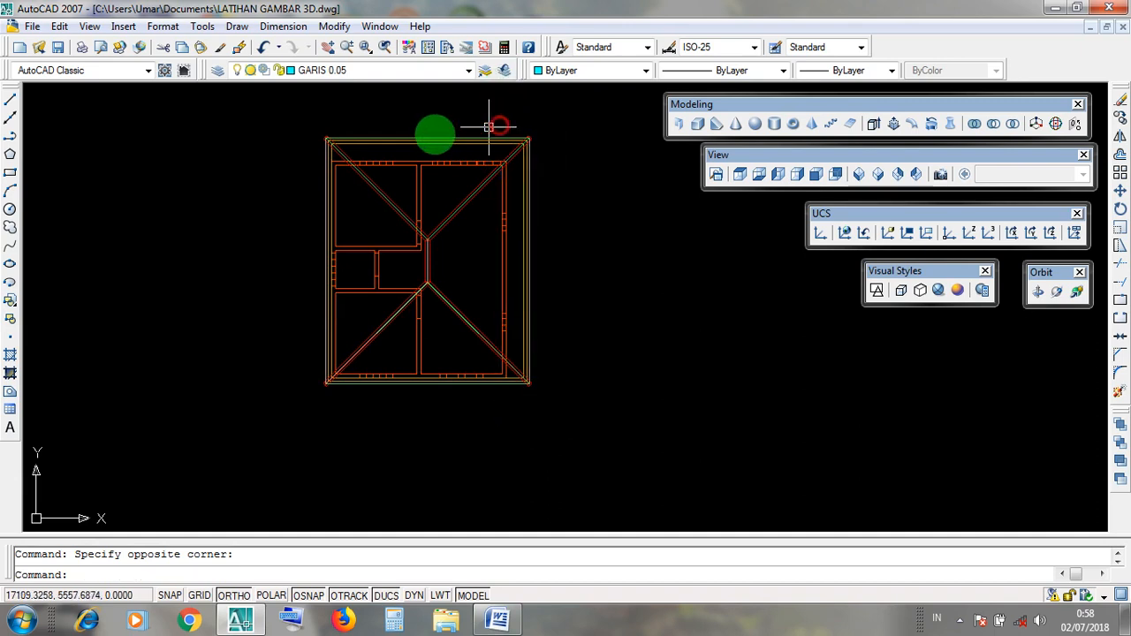
pyautogui.click(303, 130)
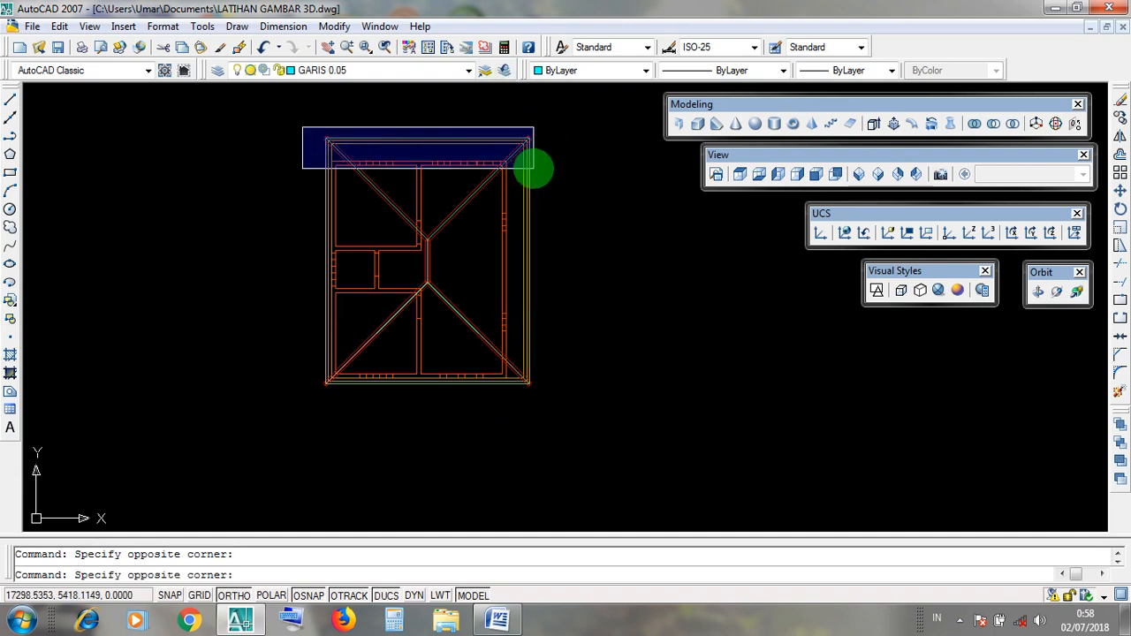
pyautogui.click(317, 128)
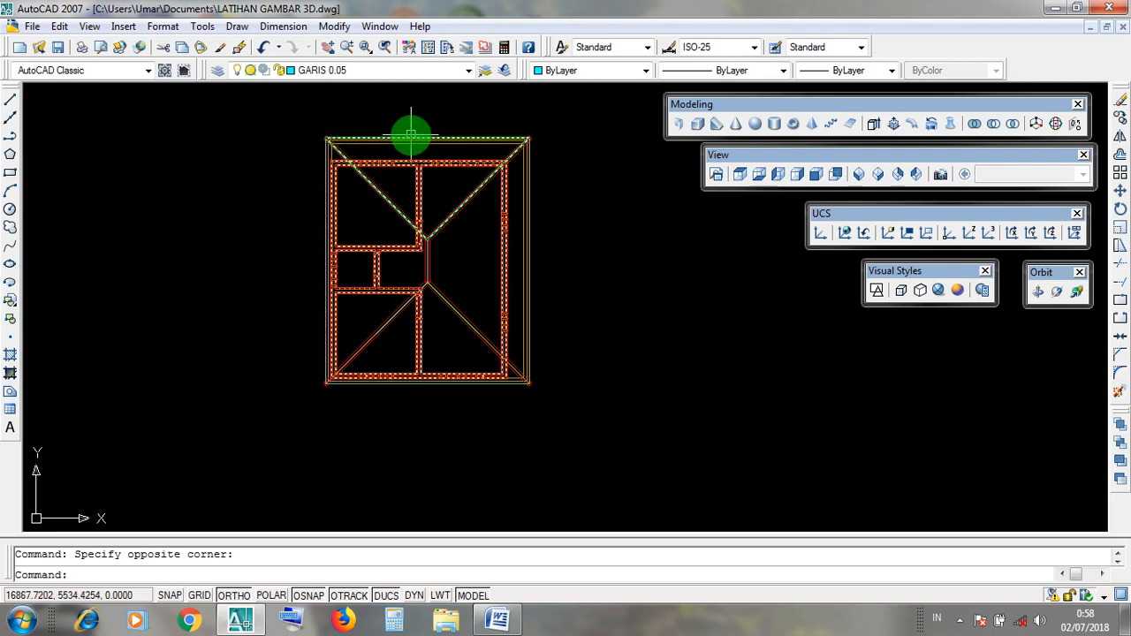
pyautogui.scroll(3, 540, 265)
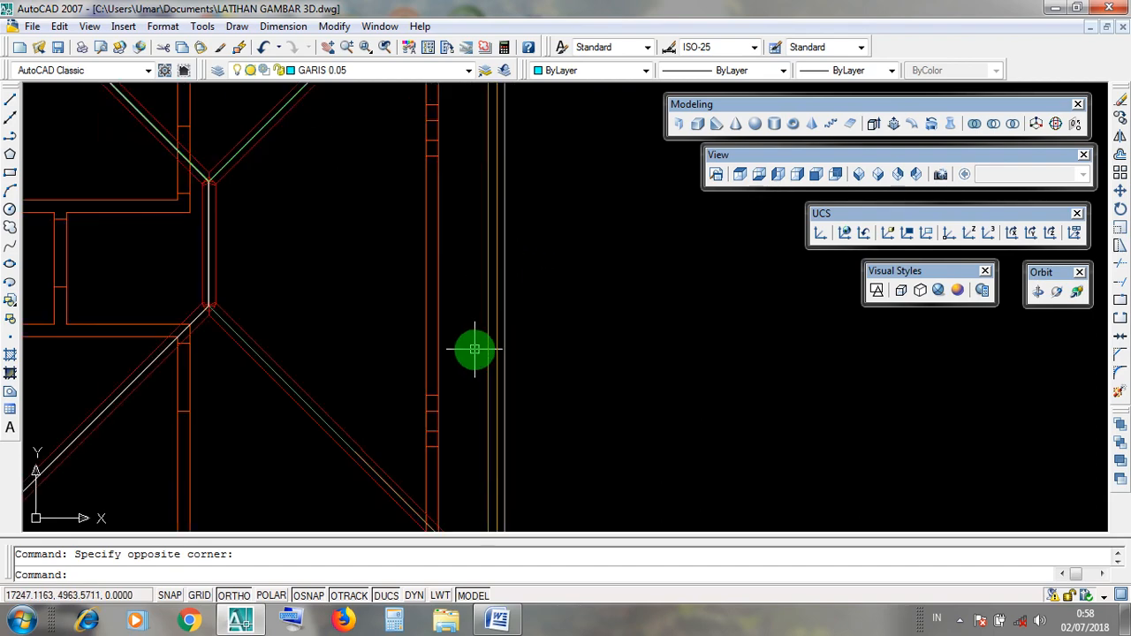
pyautogui.scroll(1, 478, 358)
pyautogui.scroll(2, 483, 364)
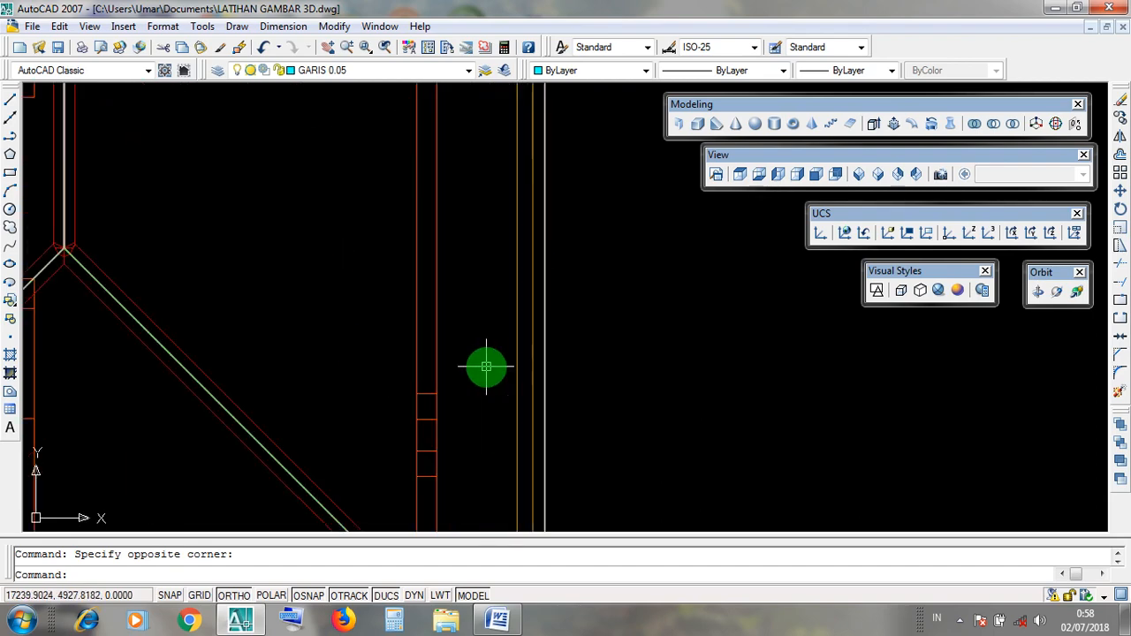
pyautogui.press('Escape')
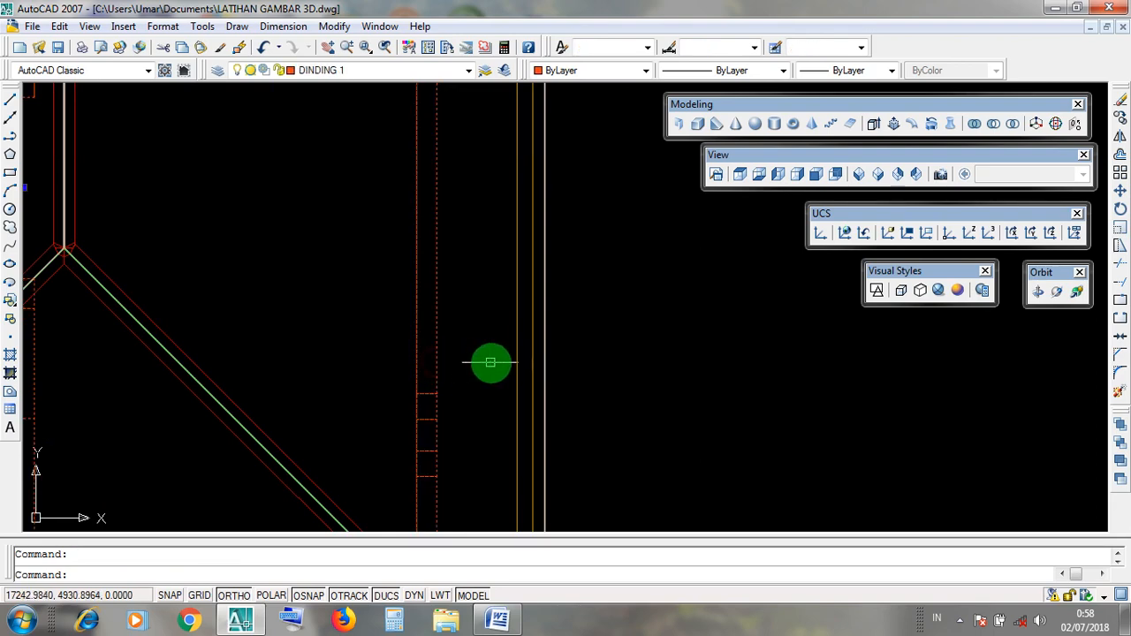
pyautogui.click(516, 362)
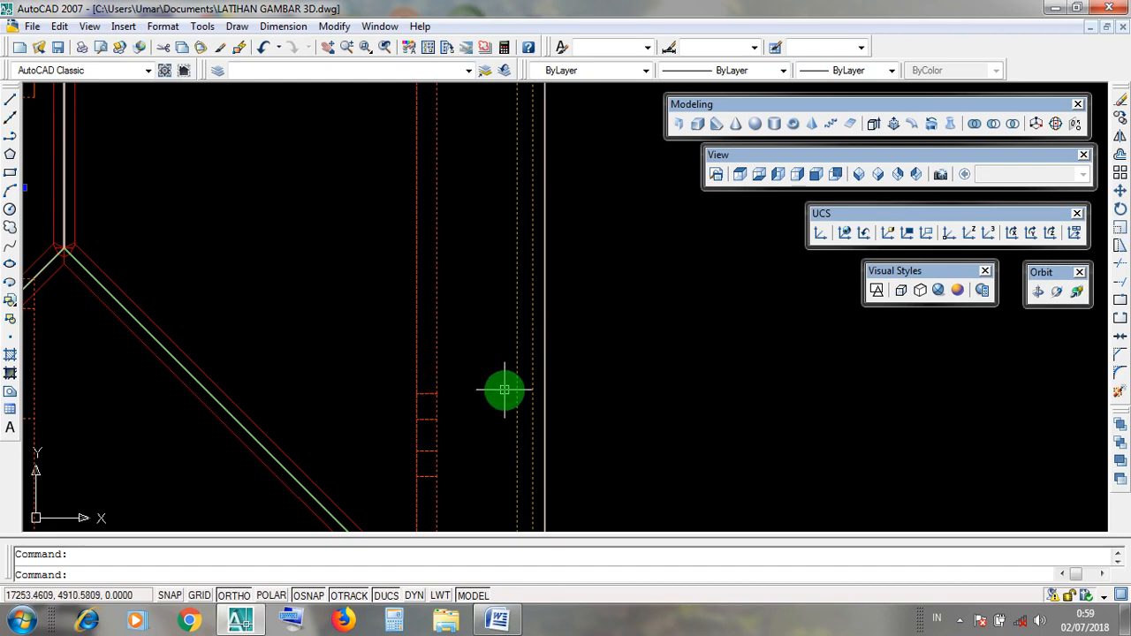
pyautogui.press('Escape')
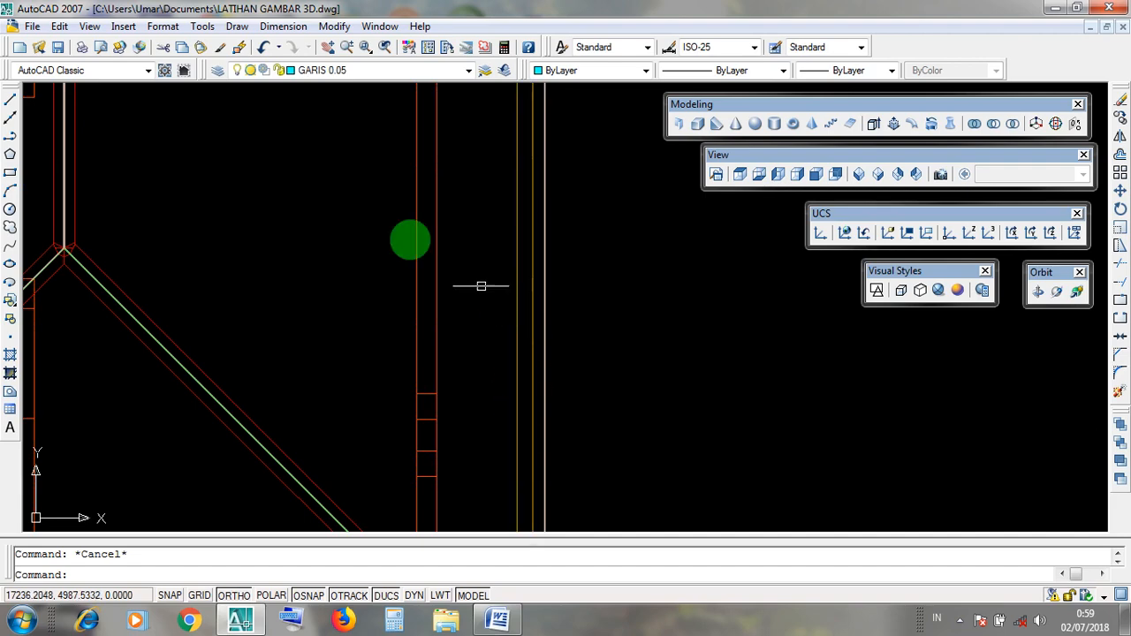
# Step: Add a horizontal linear dimension from the fascia board's inner edge to the outer face of the house's right wall
pyautogui.click(297, 30)
pyautogui.click(297, 30)
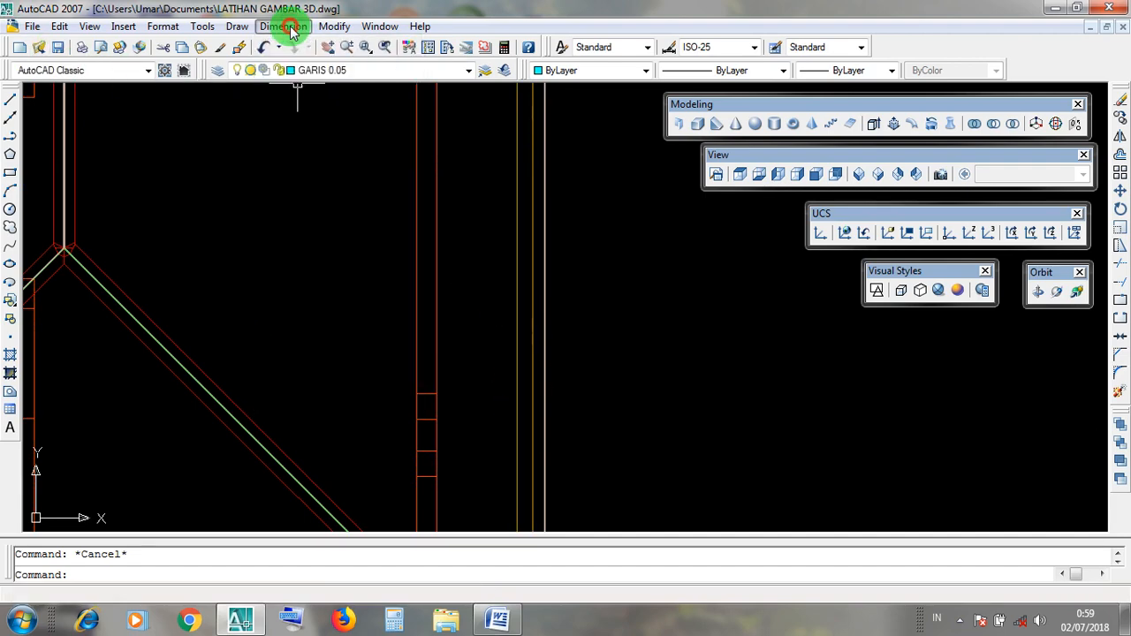
pyautogui.click(297, 30)
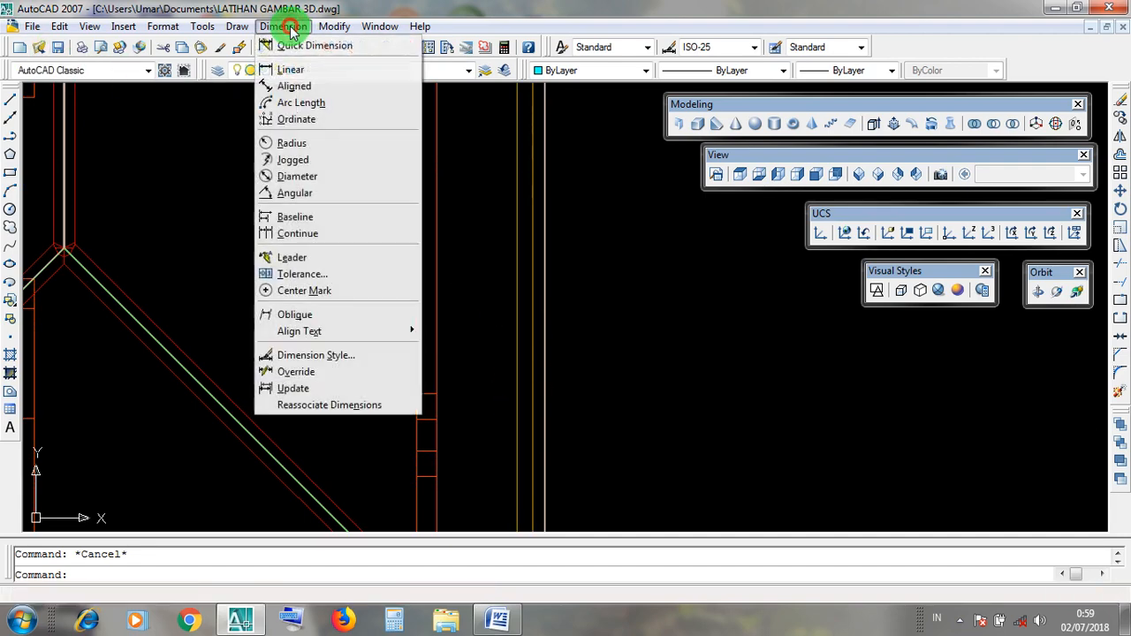
pyautogui.click(331, 78)
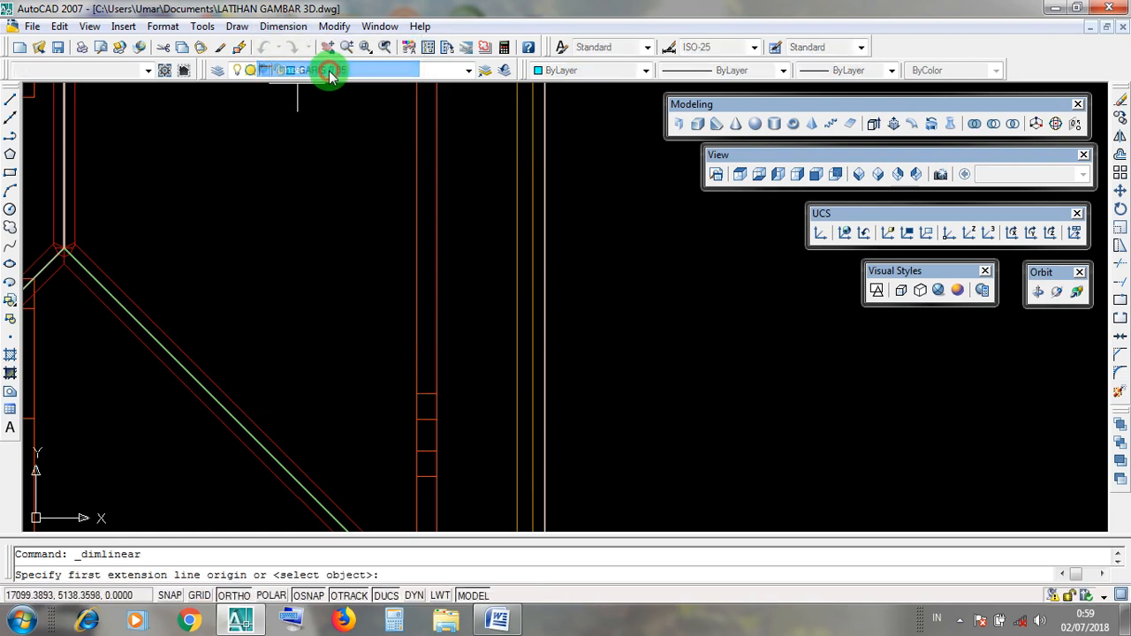
pyautogui.click(517, 328)
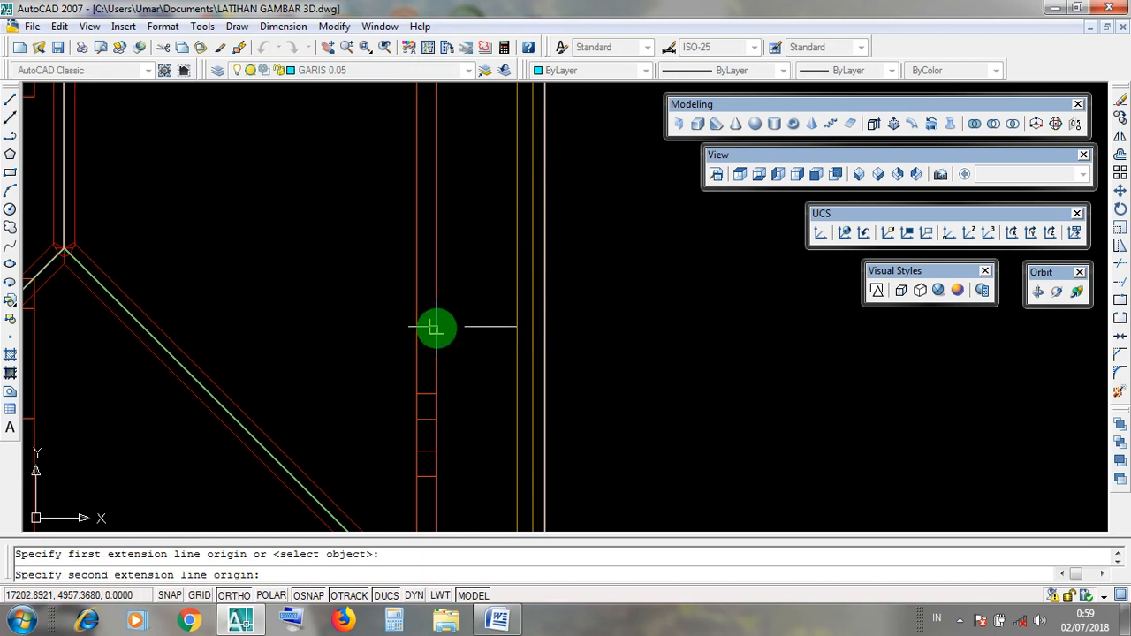
pyautogui.click(436, 328)
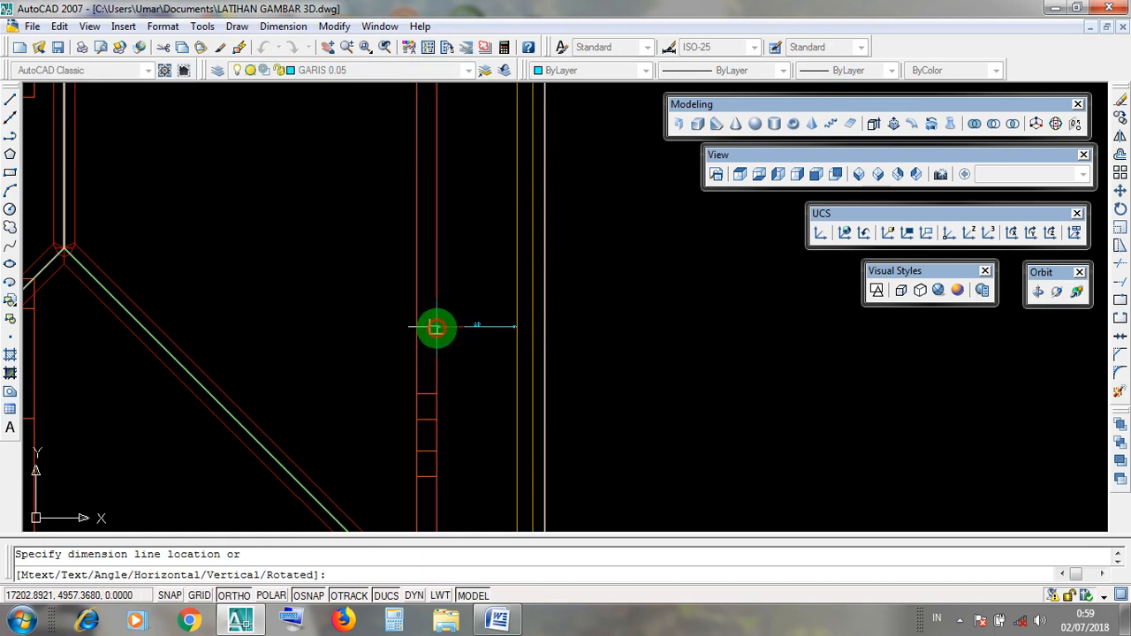
pyautogui.click(471, 286)
pyautogui.scroll(5, 481, 286)
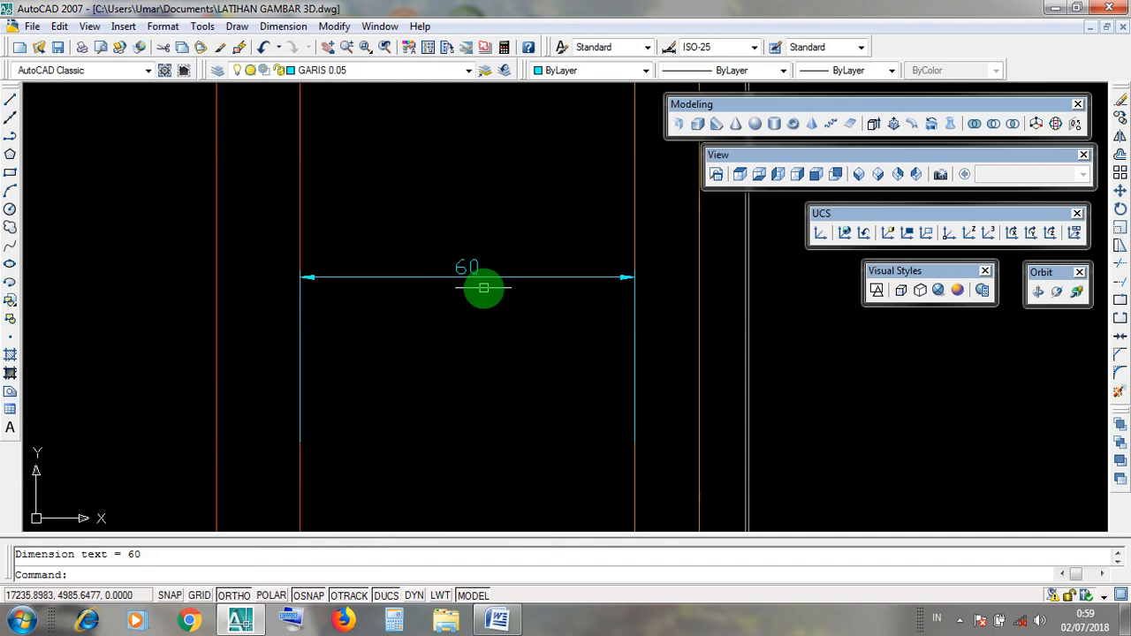
# Step: Read the value of the new dimension between the right wall and the fascia board
pyautogui.scroll(-3, 480, 283)
pyautogui.scroll(3, 480, 290)
pyautogui.click(454, 259)
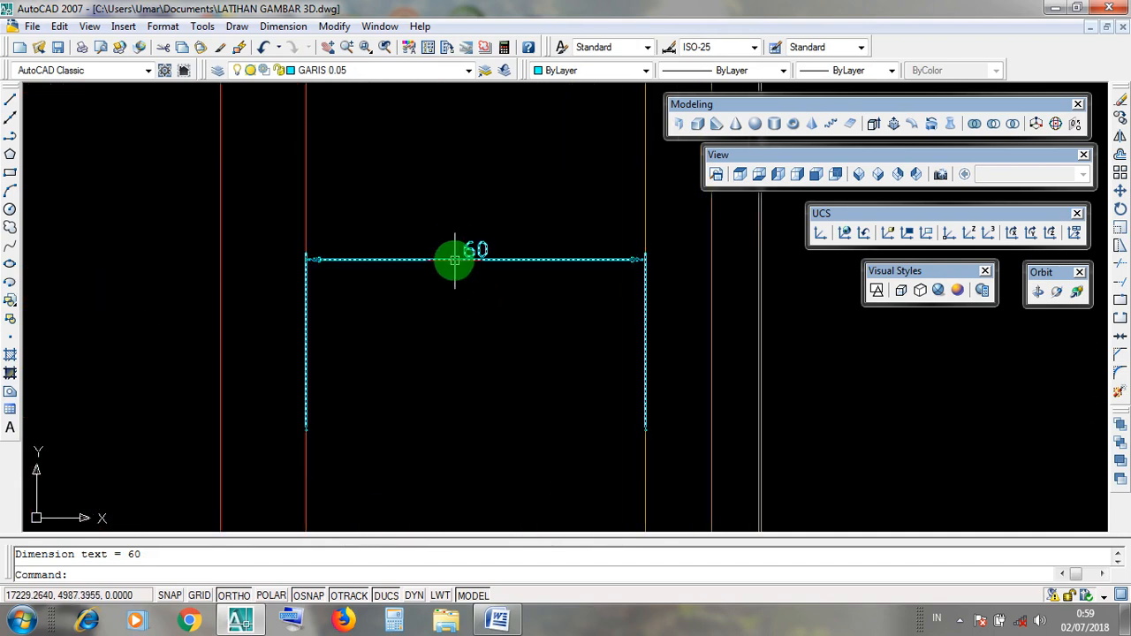
pyautogui.moveTo(452, 231); pyautogui.dragTo(520, 305)
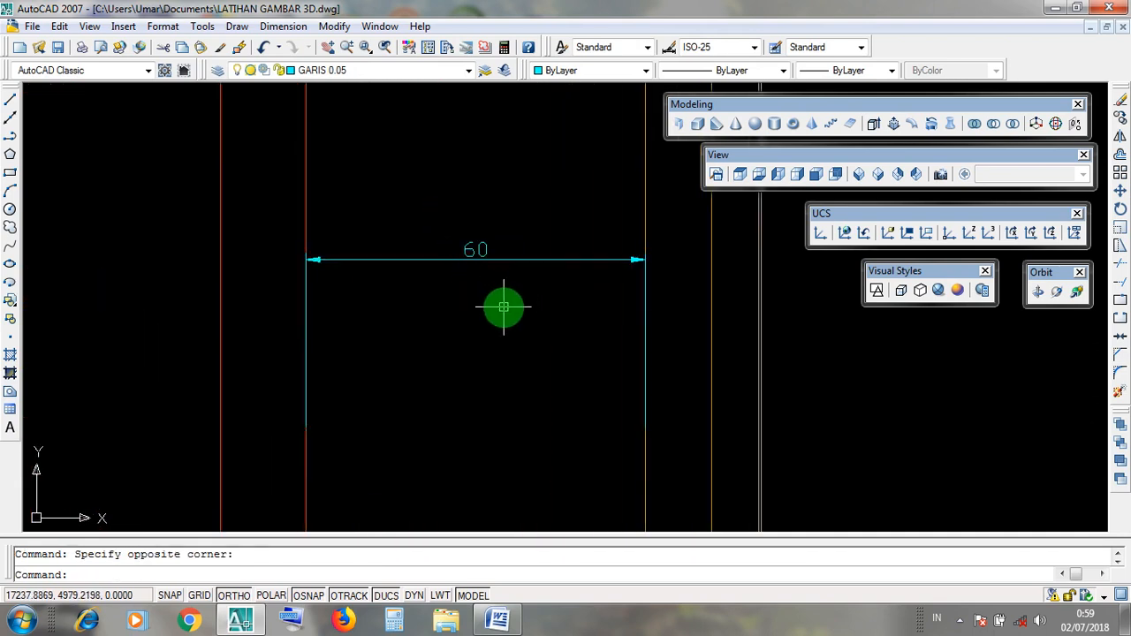
pyautogui.scroll(-2, 504, 306)
pyautogui.scroll(4, 504, 307)
pyautogui.scroll(-2, 504, 306)
pyautogui.click(476, 241)
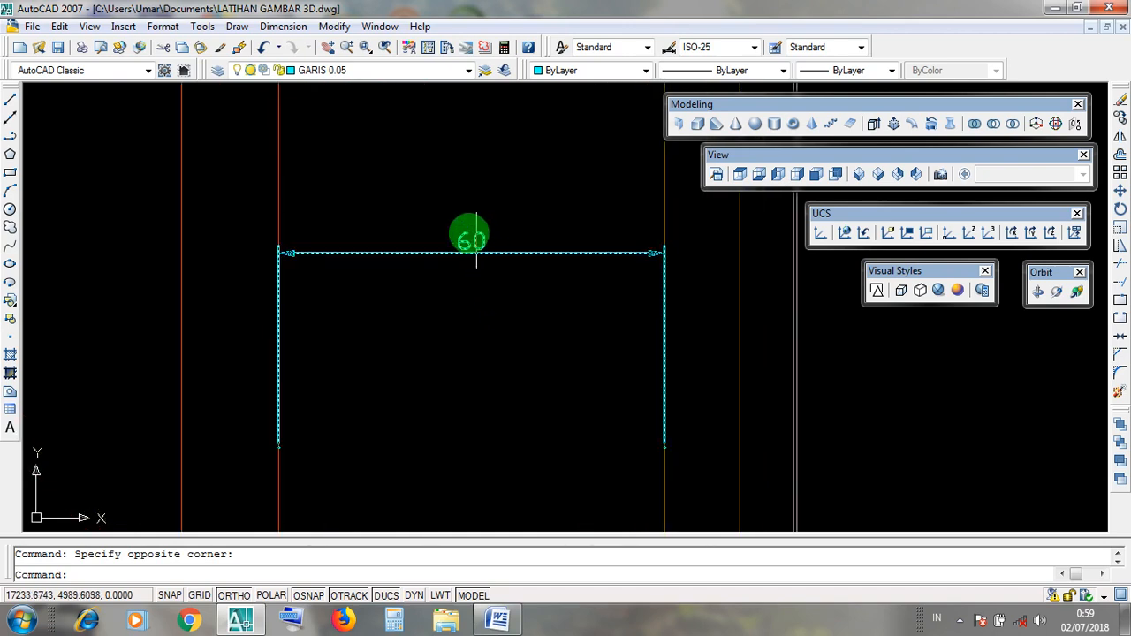
pyautogui.click(446, 219)
pyautogui.click(499, 274)
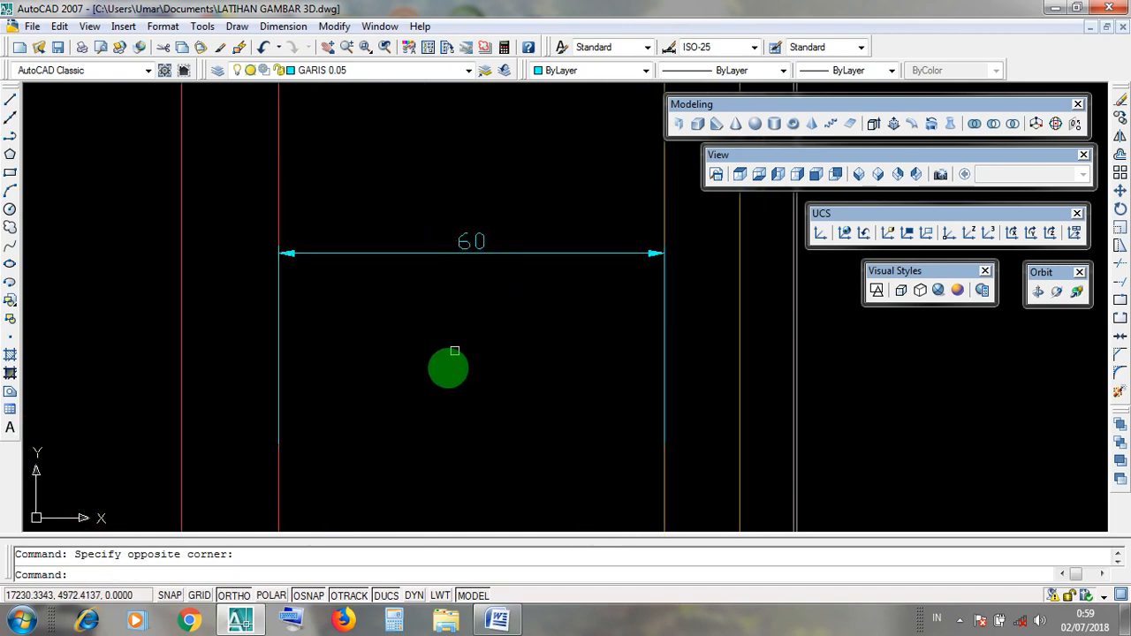
# Step: Open the Windows Calculator, divide 60 by 2 to get half the overhang, and close it
pyautogui.click(394, 621)
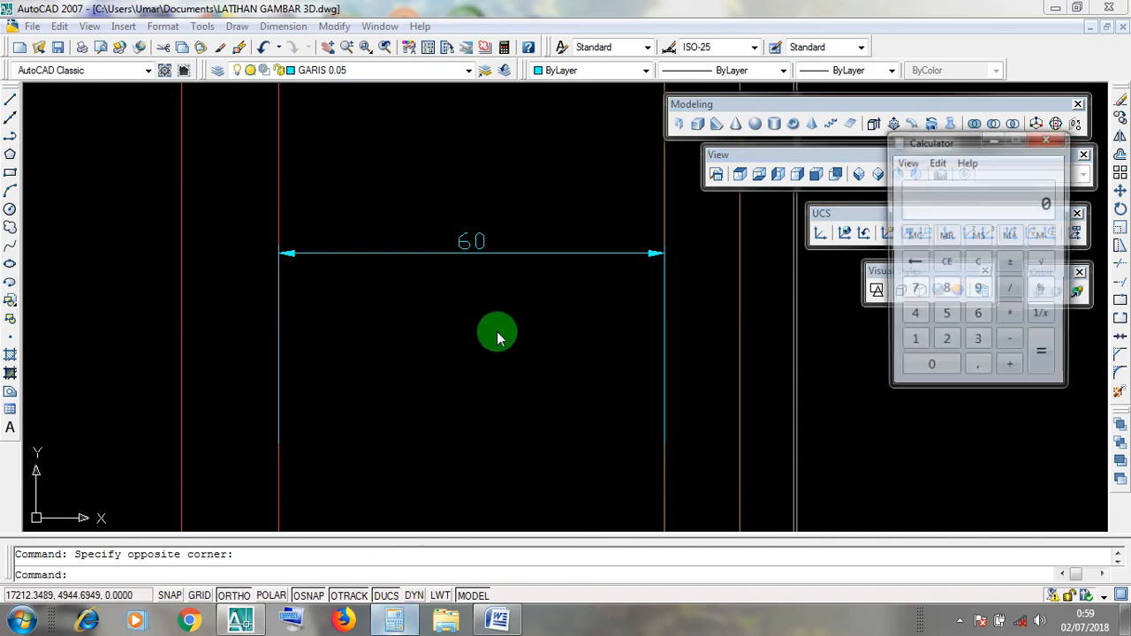
pyautogui.click(977, 315)
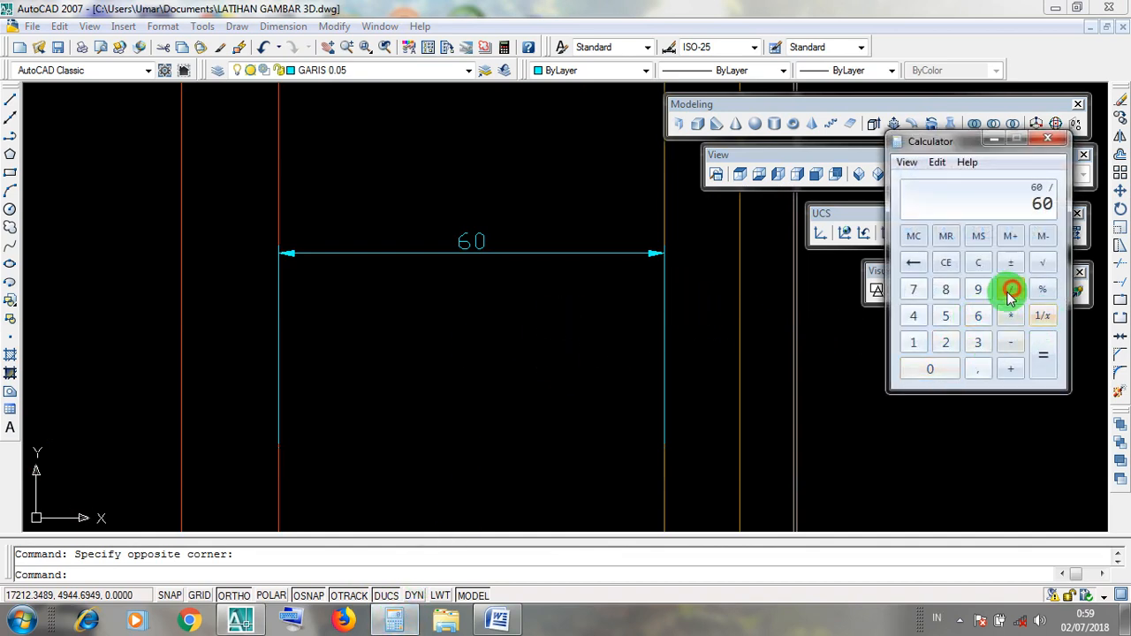
pyautogui.click(945, 342)
pyautogui.click(1039, 366)
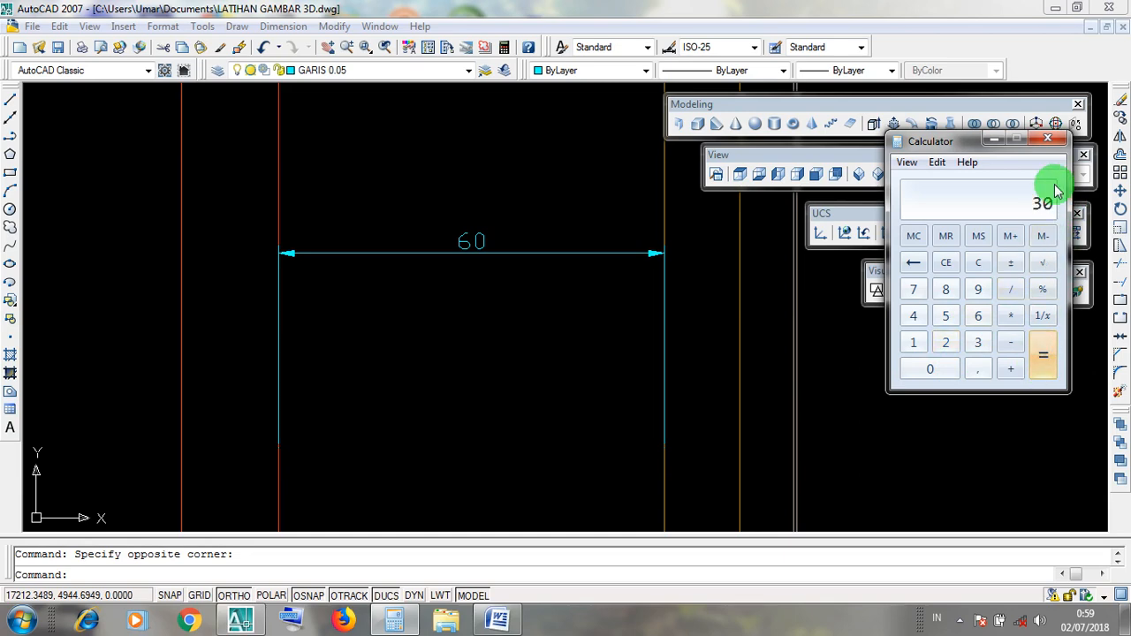
pyautogui.click(1048, 139)
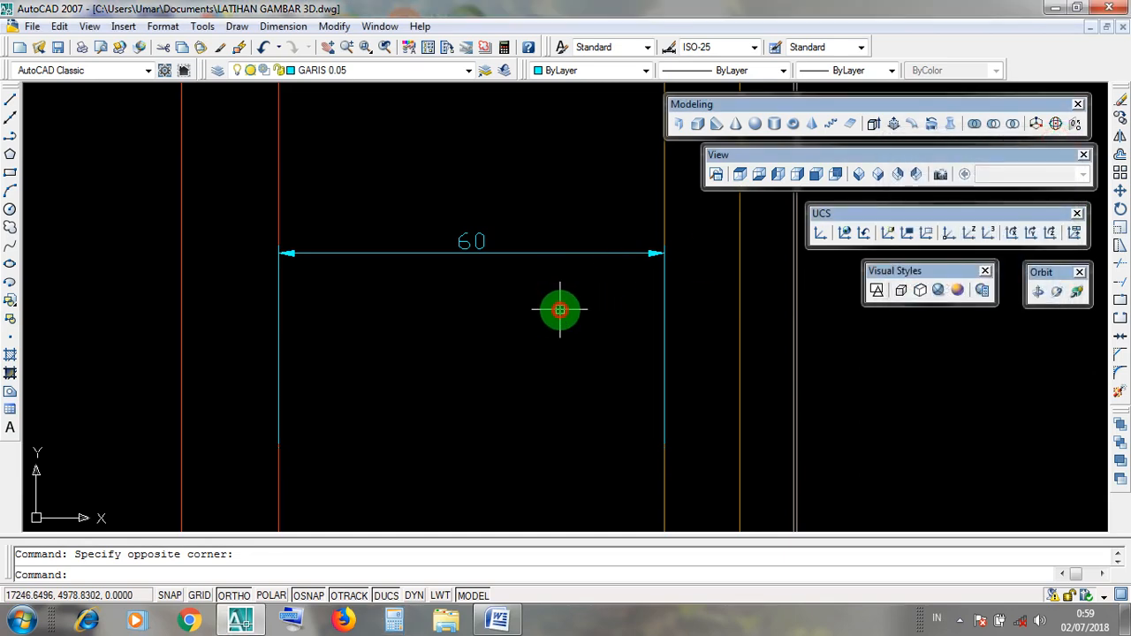
# Step: Delete the linear dimension between the house's right wall and the fascia board
pyautogui.scroll(-4, 580, 368)
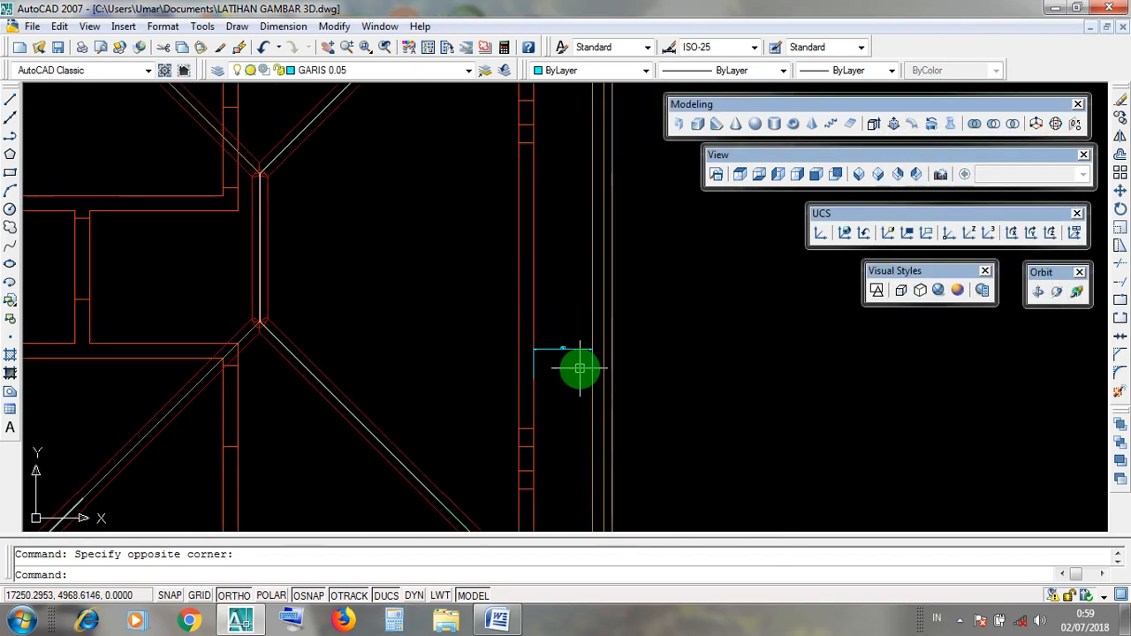
pyautogui.scroll(-3, 580, 369)
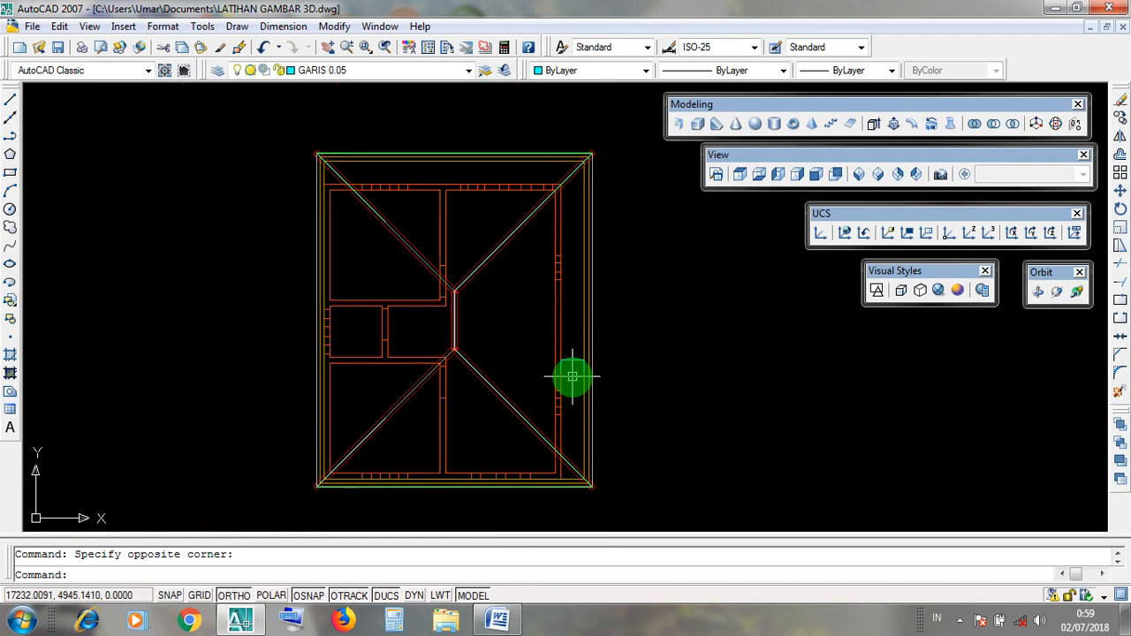
pyautogui.scroll(2, 571, 374)
pyautogui.click(577, 347)
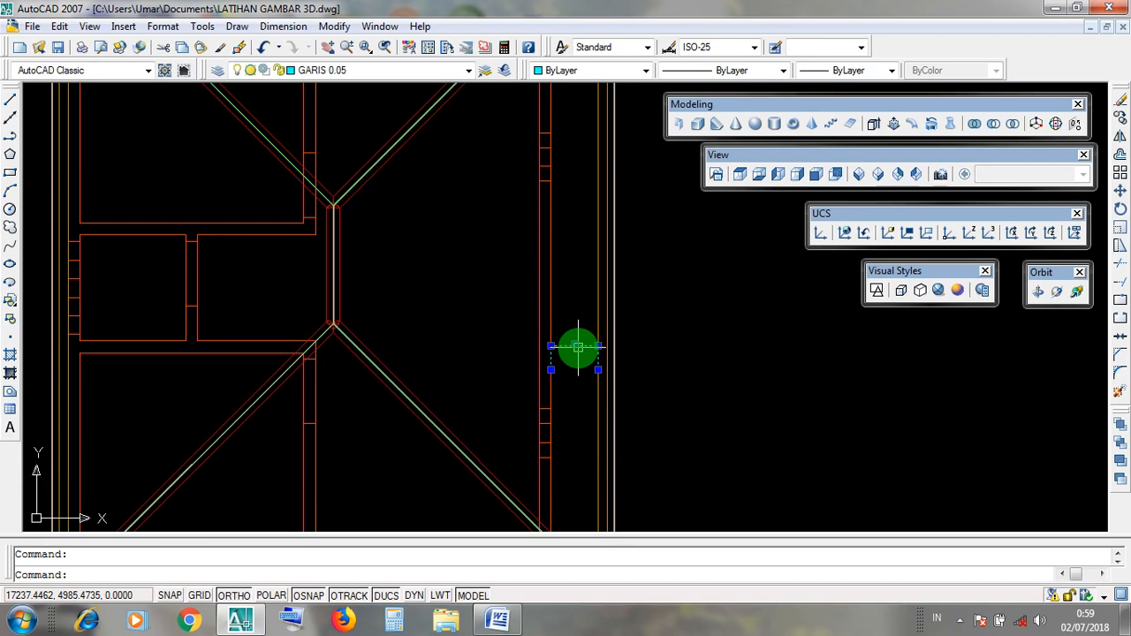
pyautogui.press('Delete')
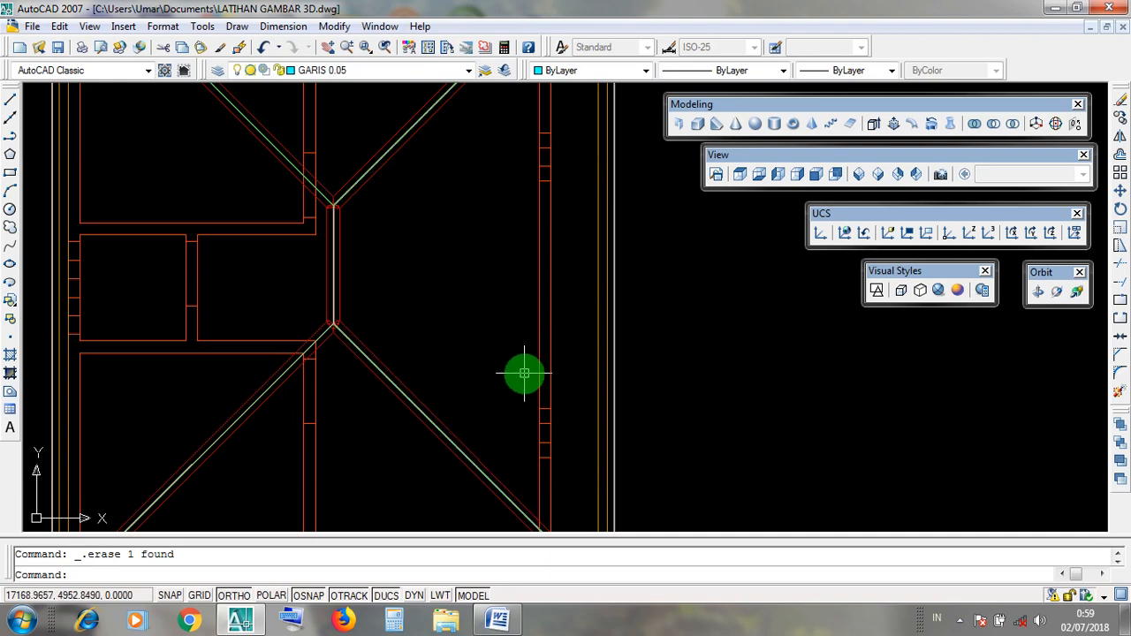
# Step: Examine in plan how the roof and fascia board sit relative to the left and right outer walls
pyautogui.scroll(-3, 526, 376)
pyautogui.scroll(2, 546, 416)
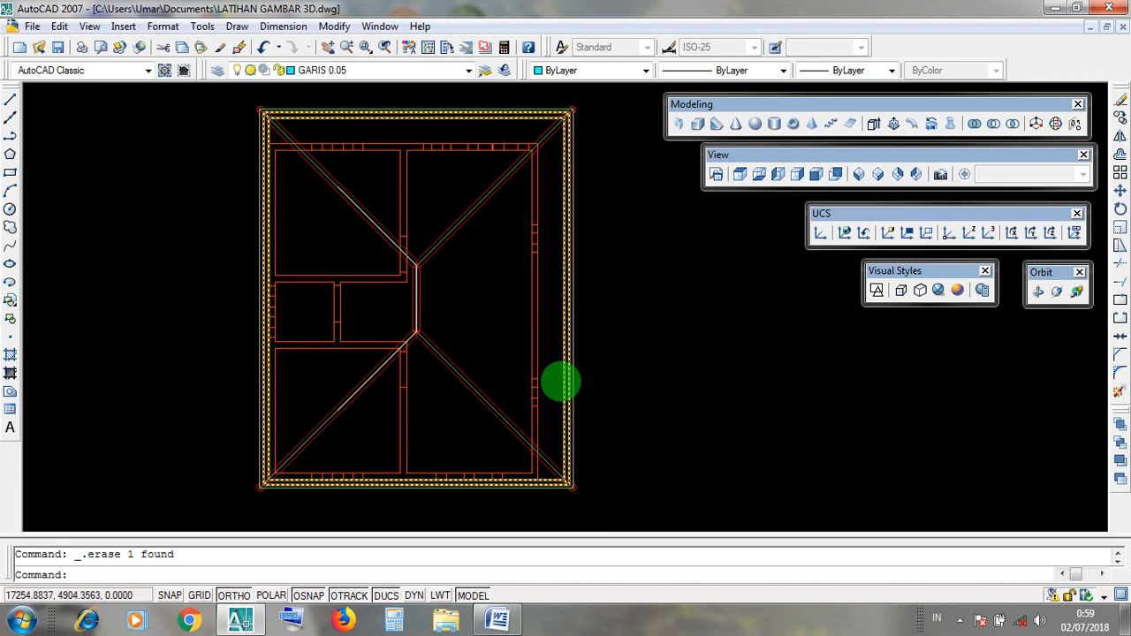
pyautogui.scroll(-4, 561, 381)
pyautogui.scroll(3, 561, 386)
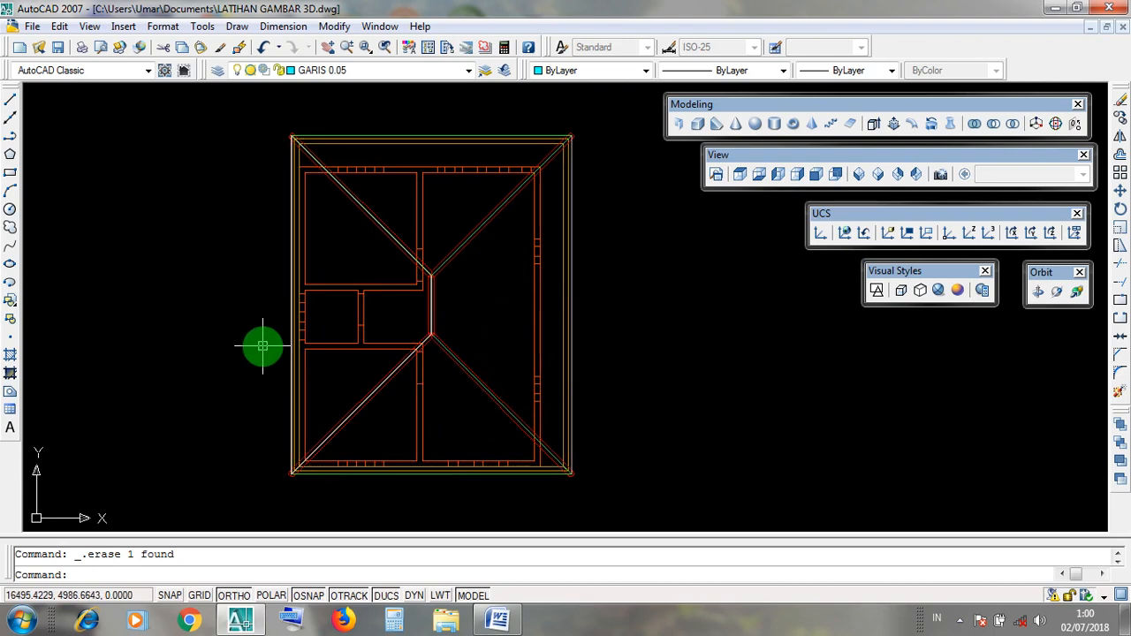
pyautogui.click(553, 339)
pyautogui.click(543, 315)
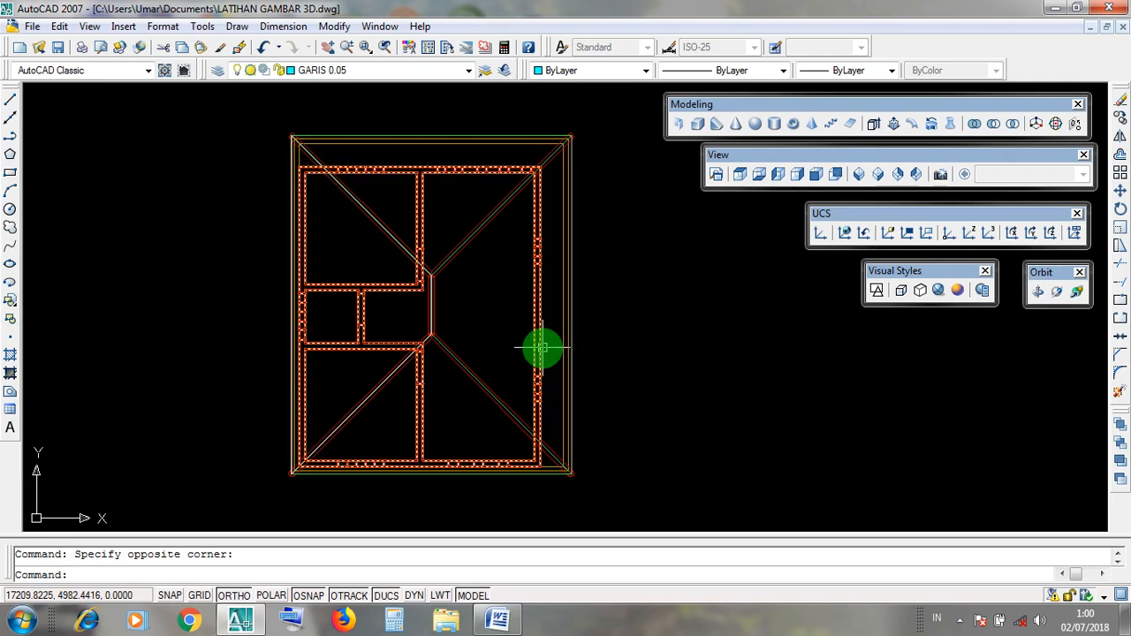
pyautogui.click(639, 344)
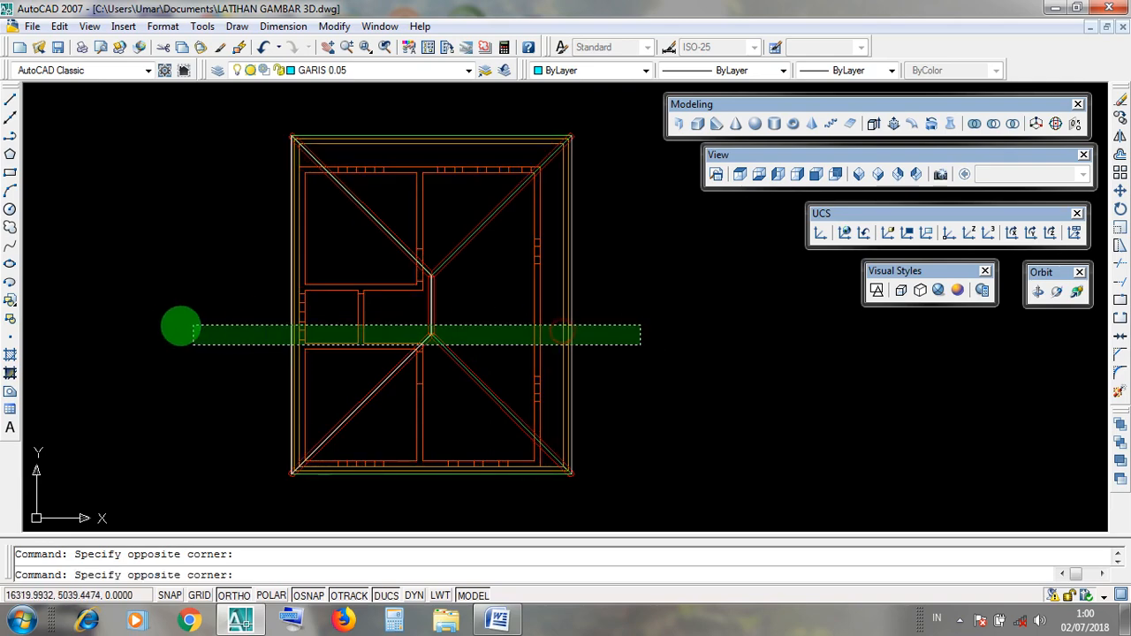
pyautogui.click(661, 356)
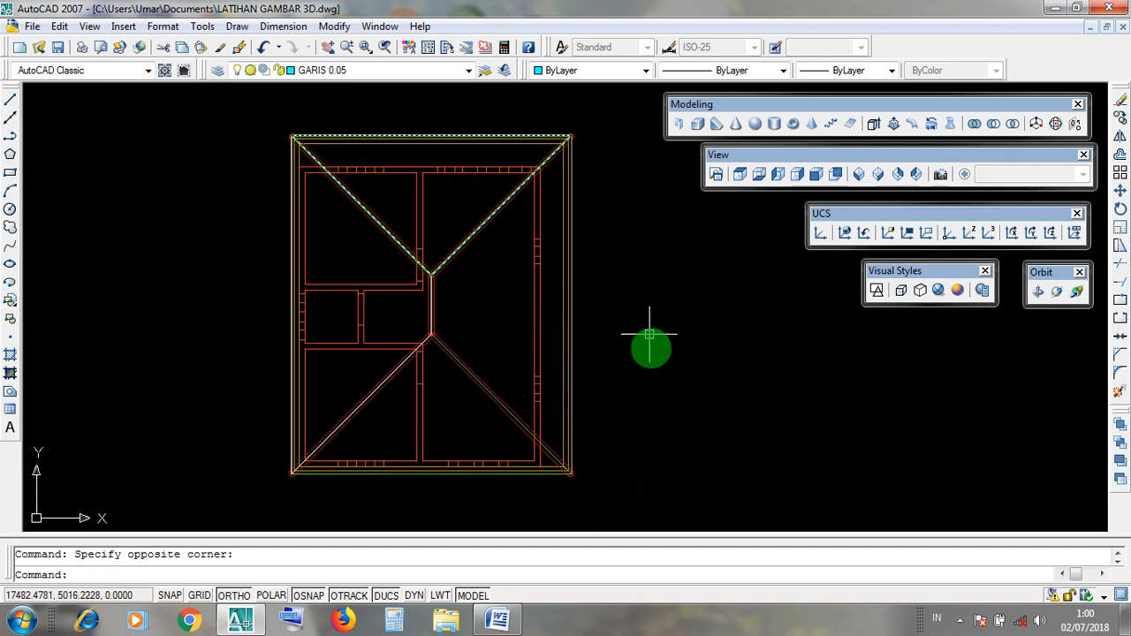
pyautogui.scroll(3, 513, 382)
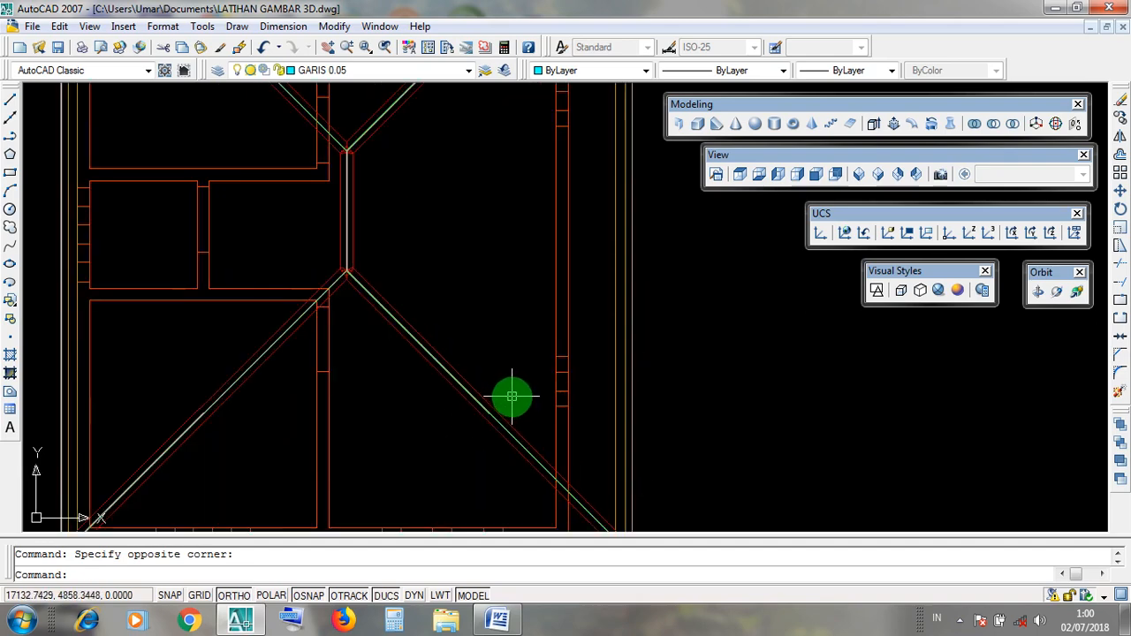
pyautogui.scroll(-3, 512, 396)
pyautogui.scroll(-1, 544, 381)
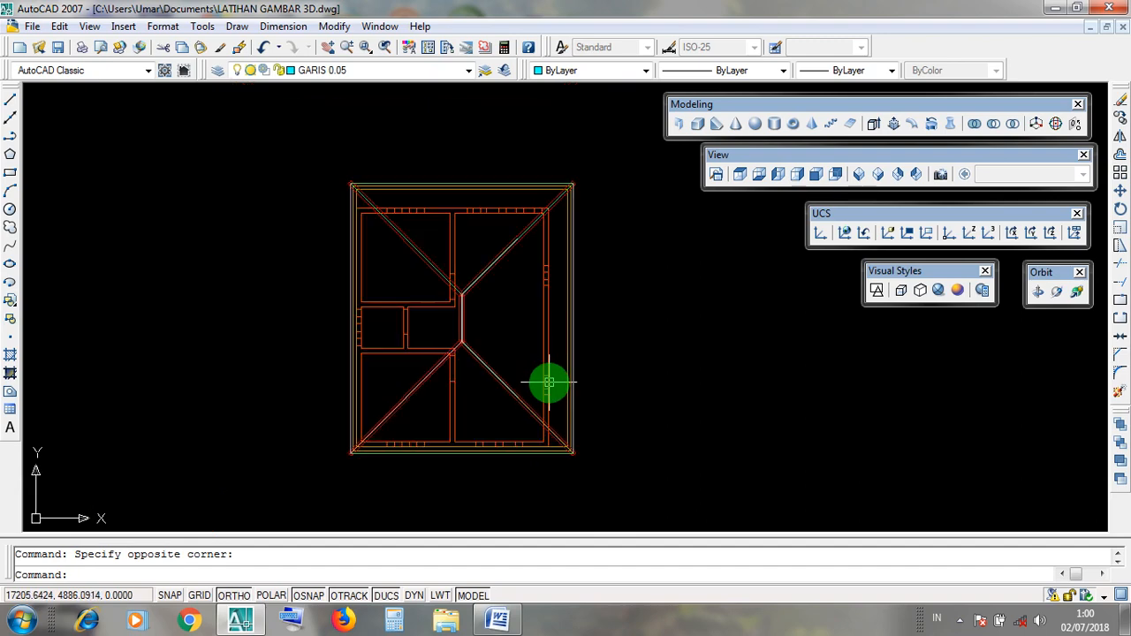
pyautogui.click(597, 487)
pyautogui.click(564, 174)
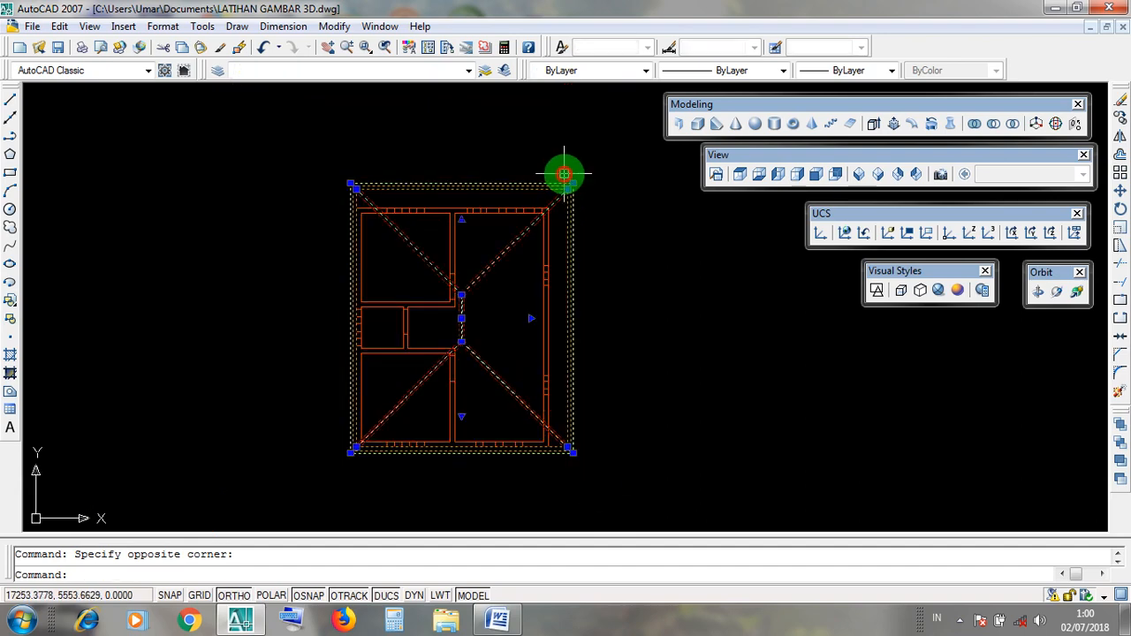
pyautogui.scroll(2, 444, 424)
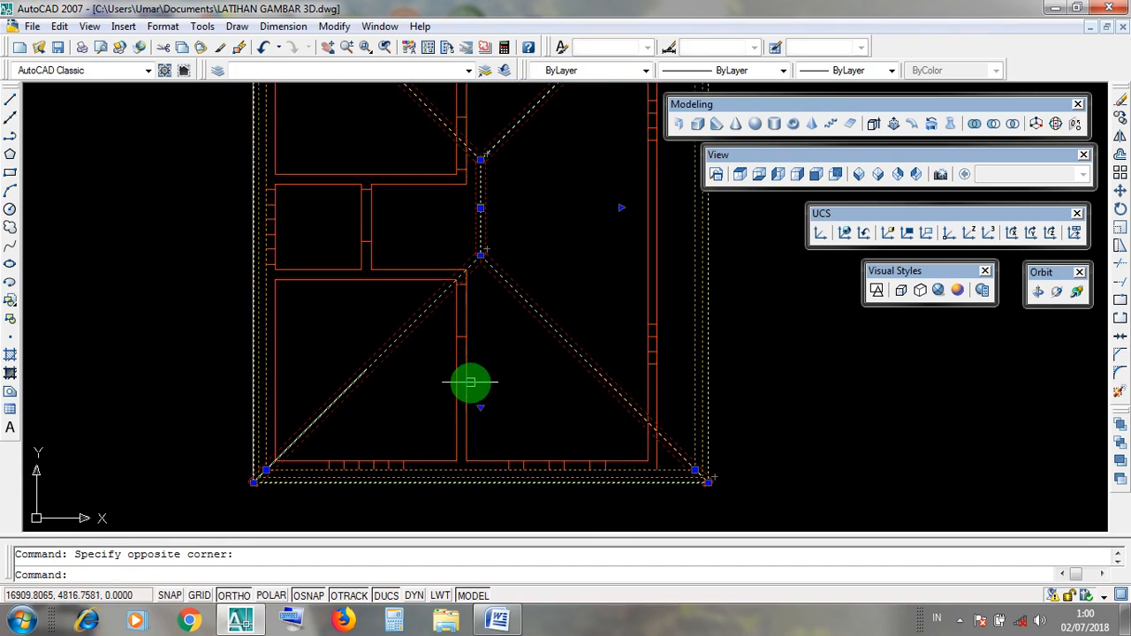
pyautogui.scroll(-2, 476, 387)
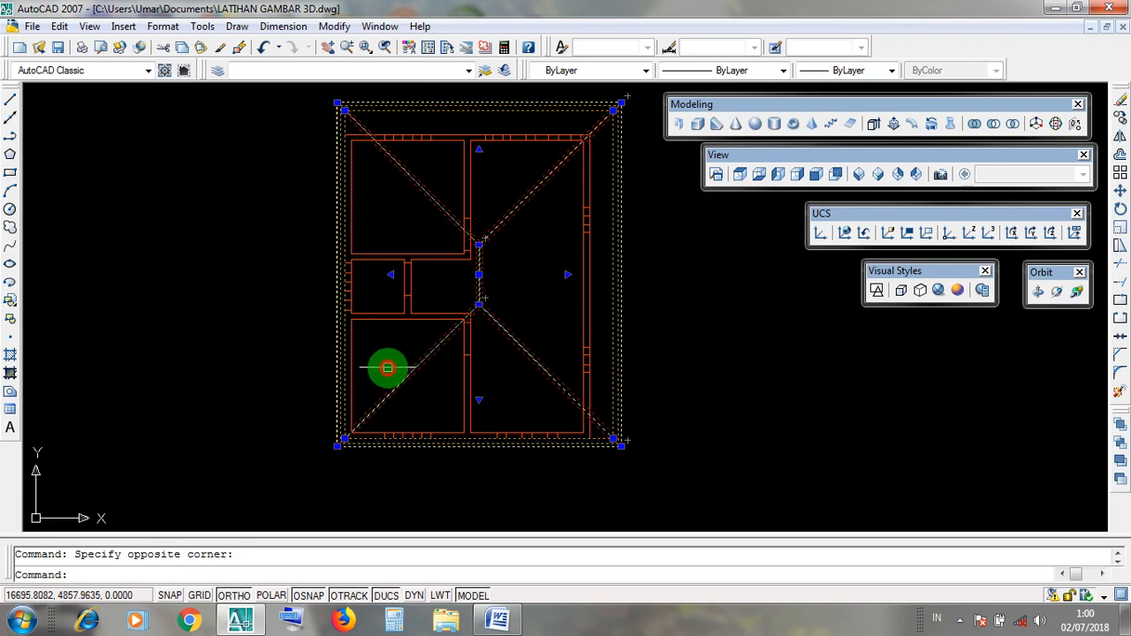
pyautogui.click(413, 211)
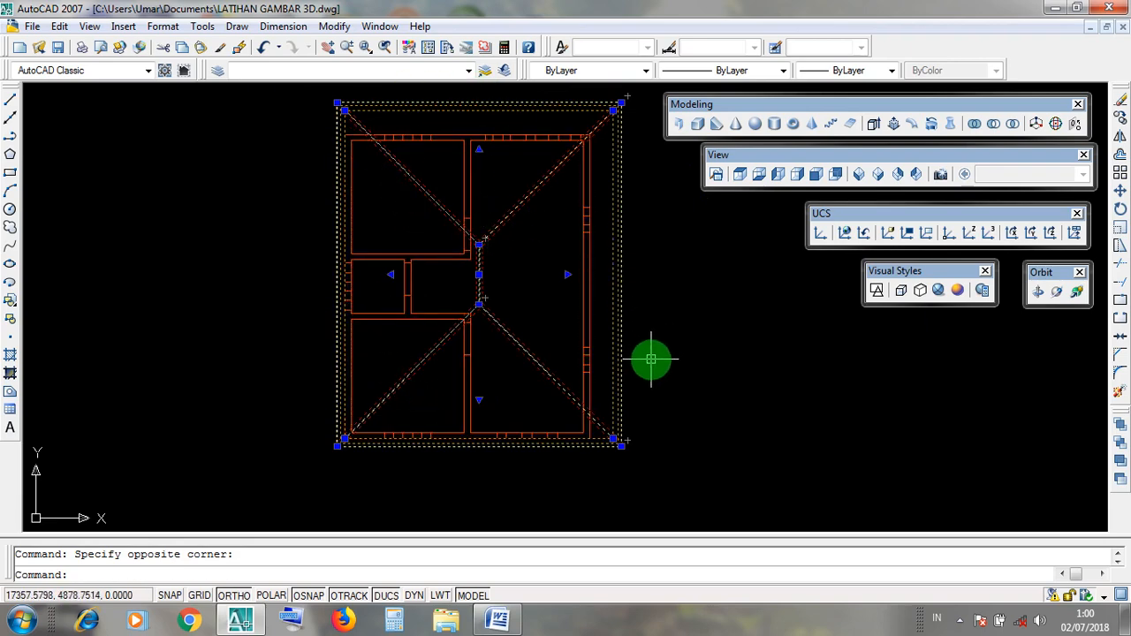
pyautogui.press('Escape')
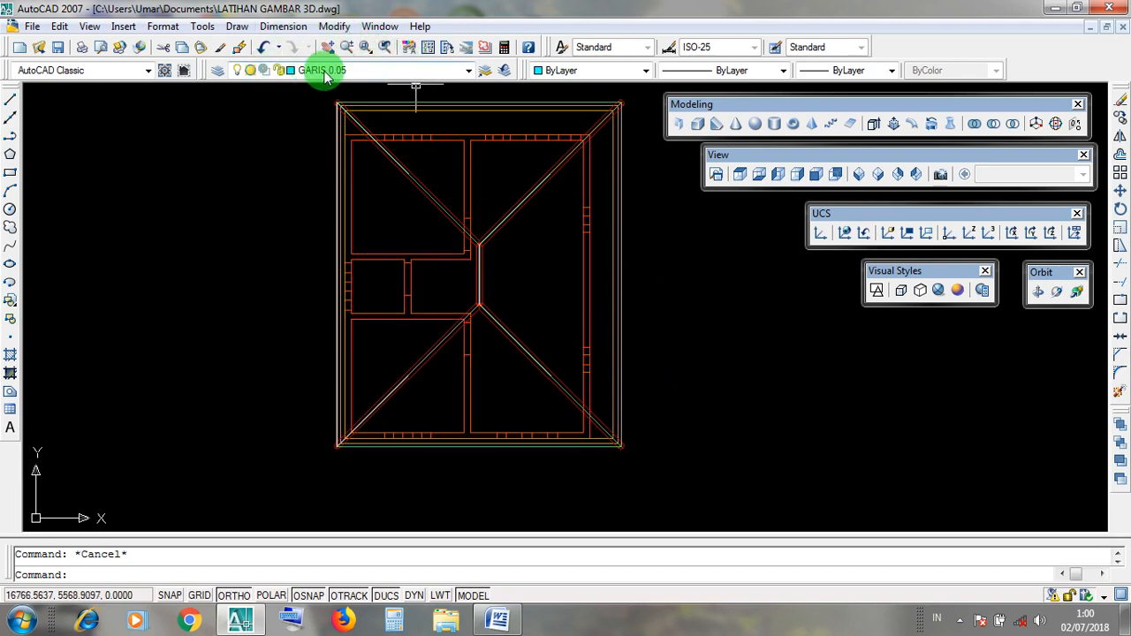
# Step: Turn off the wall layer DINDING 1 so that only the roof objects stay displayed
pyautogui.click(468, 71)
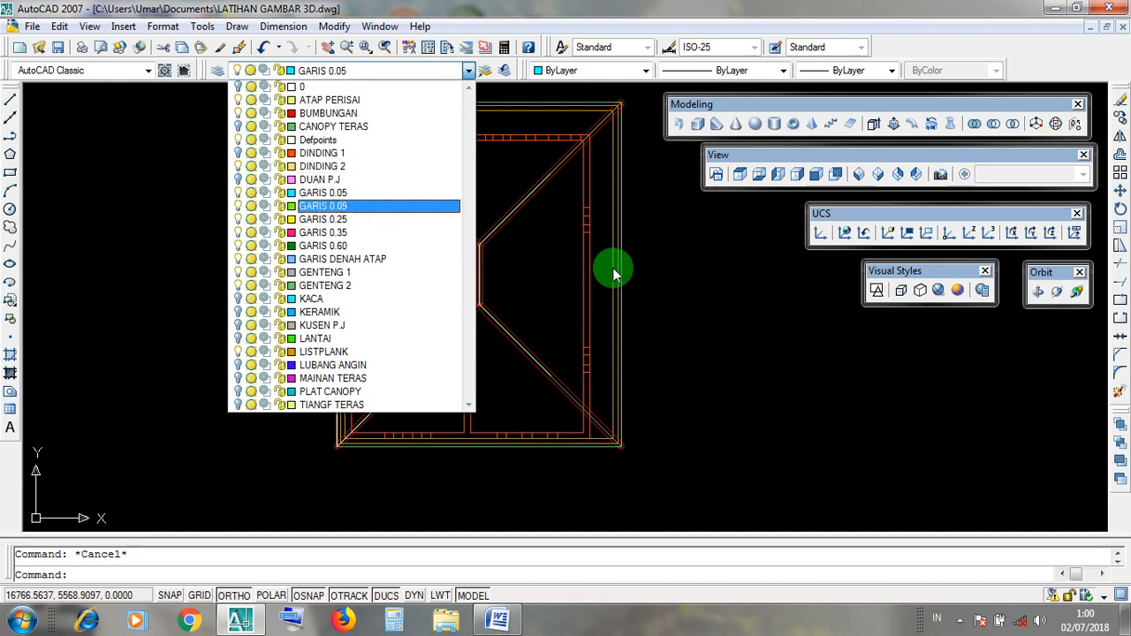
pyautogui.click(698, 298)
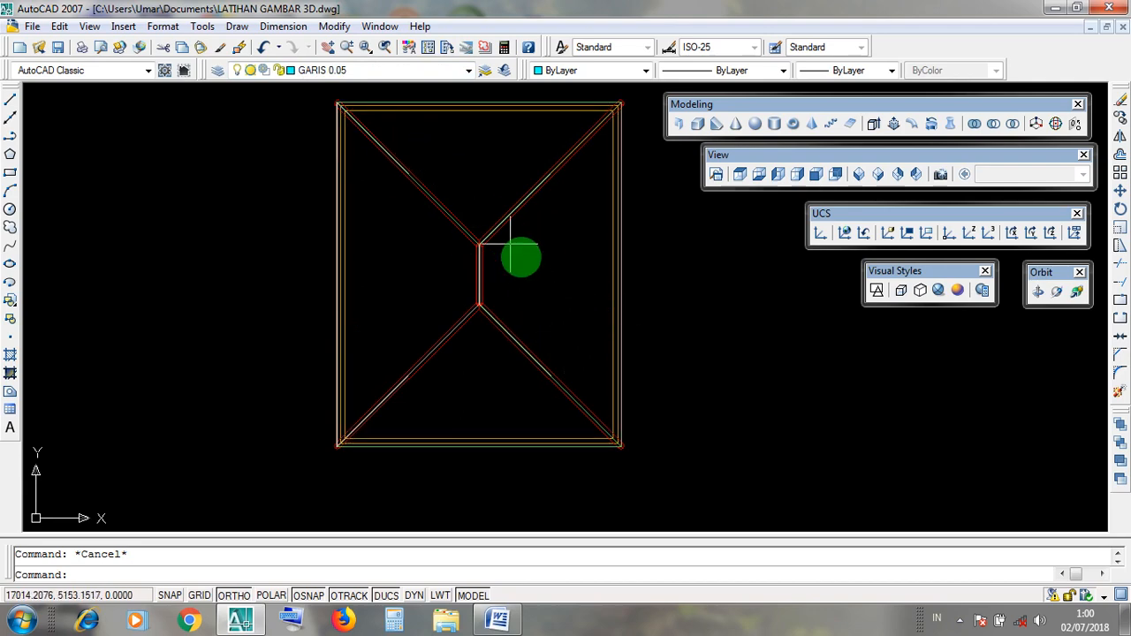
pyautogui.scroll(-2, 596, 348)
pyautogui.click(673, 460)
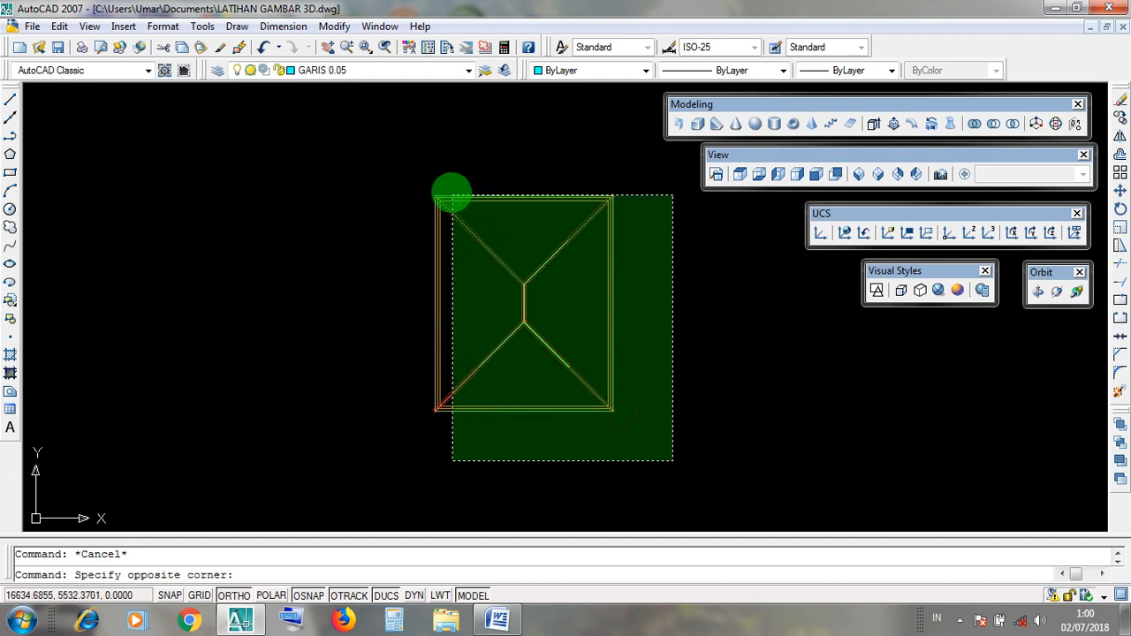
pyautogui.click(412, 169)
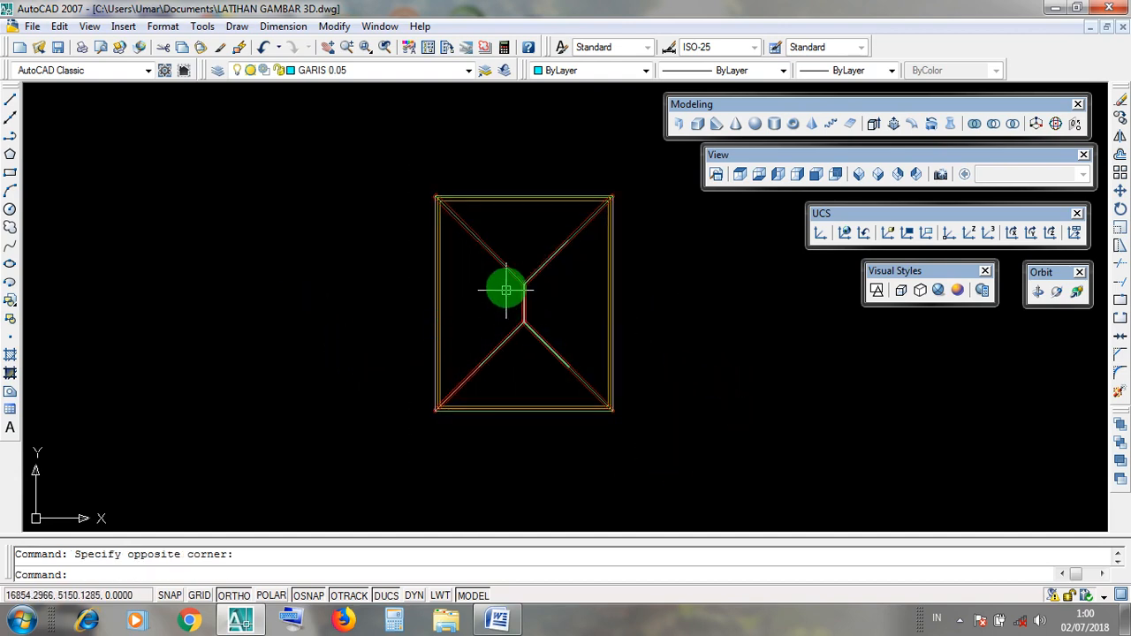
pyautogui.click(335, 27)
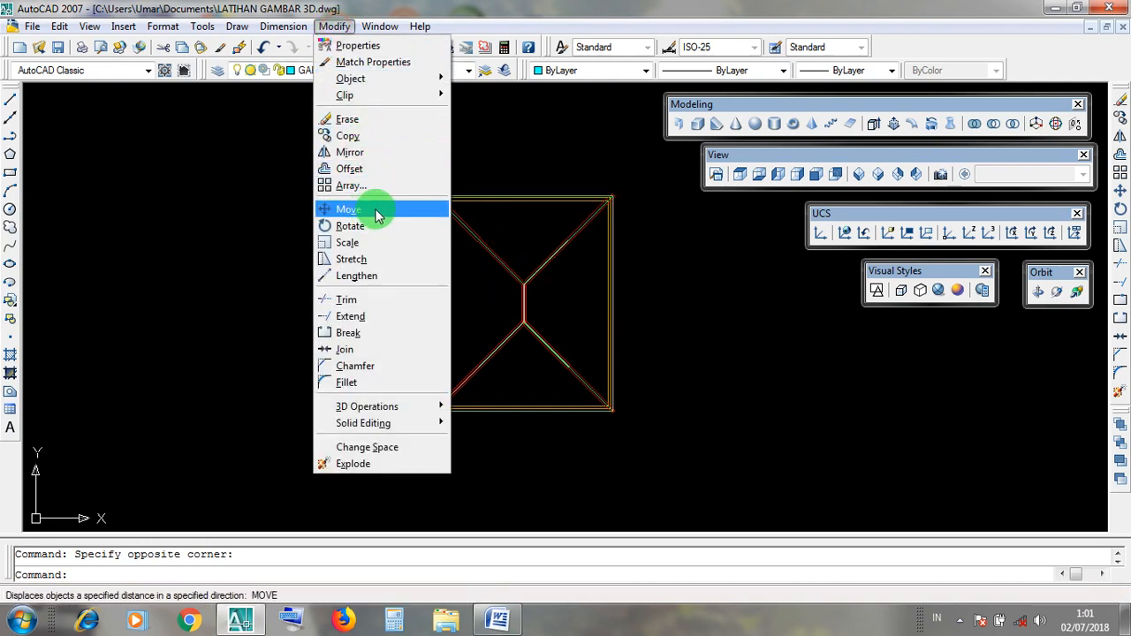
pyautogui.click(727, 325)
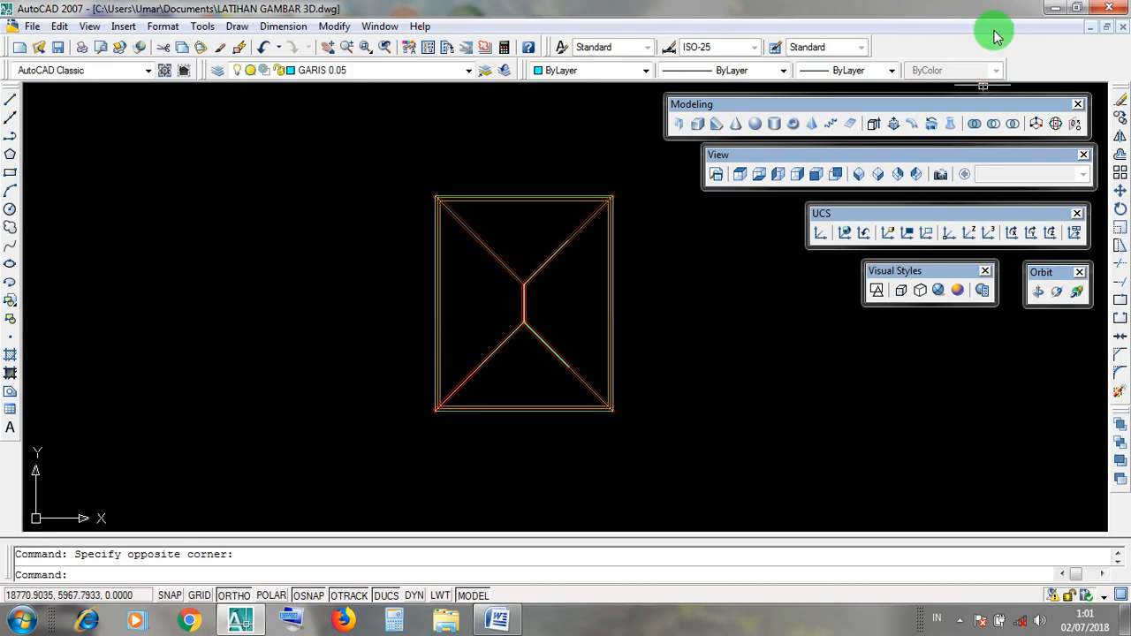
# Step: Switch to the MOVE document in Word and read the CARA 3 instructions for moving objects by a distance with Ortho active
pyautogui.click(1055, 9)
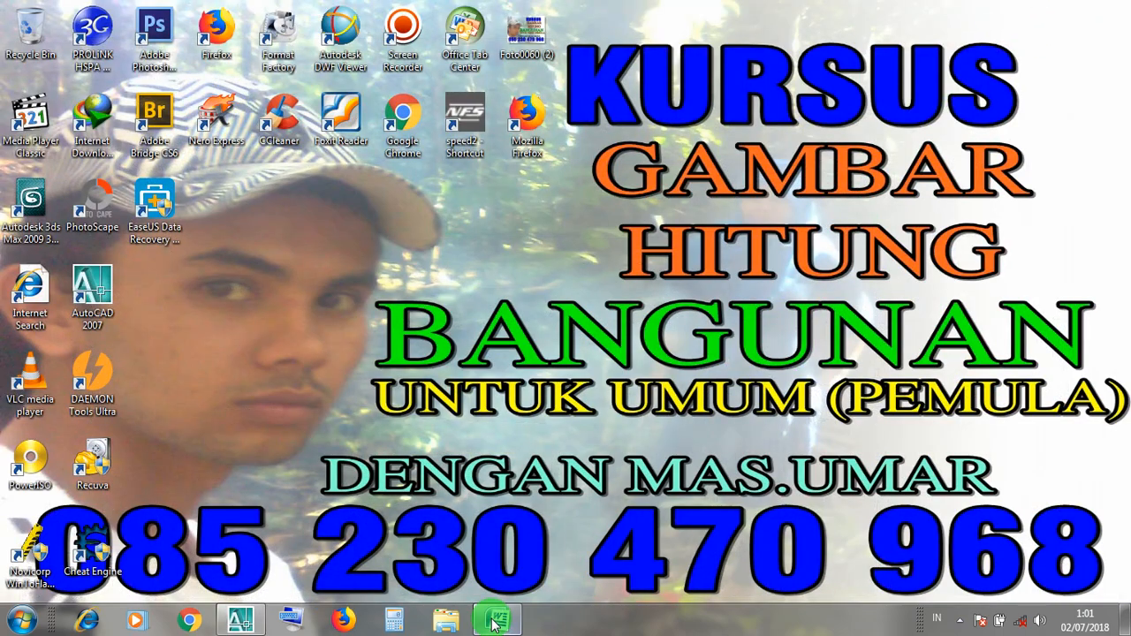
pyautogui.click(498, 621)
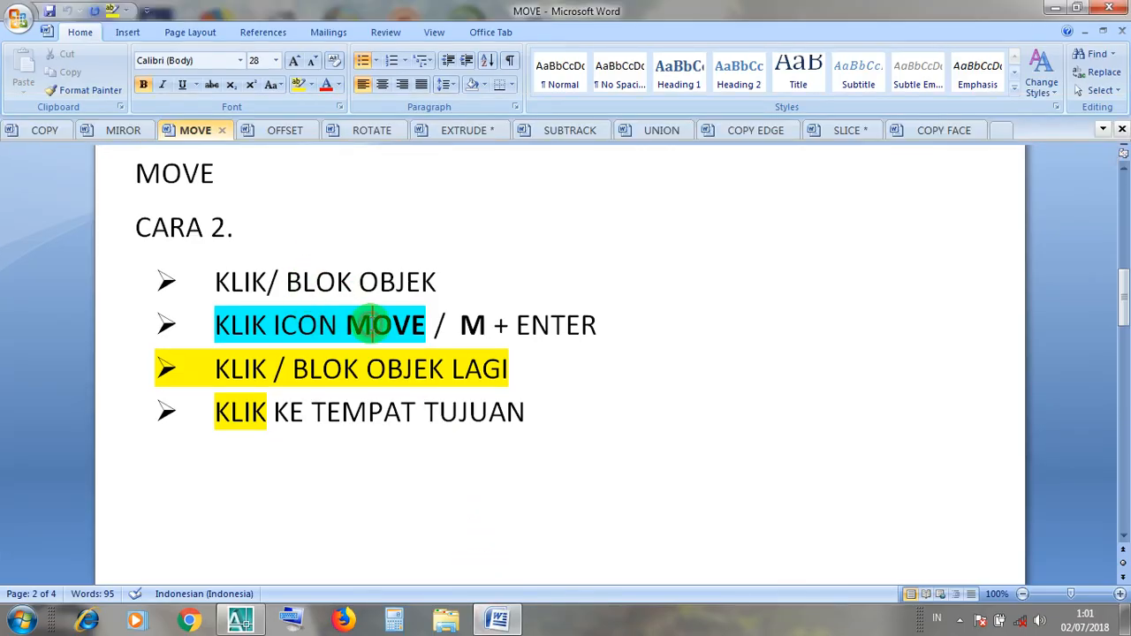
pyautogui.scroll(-10, 373, 325)
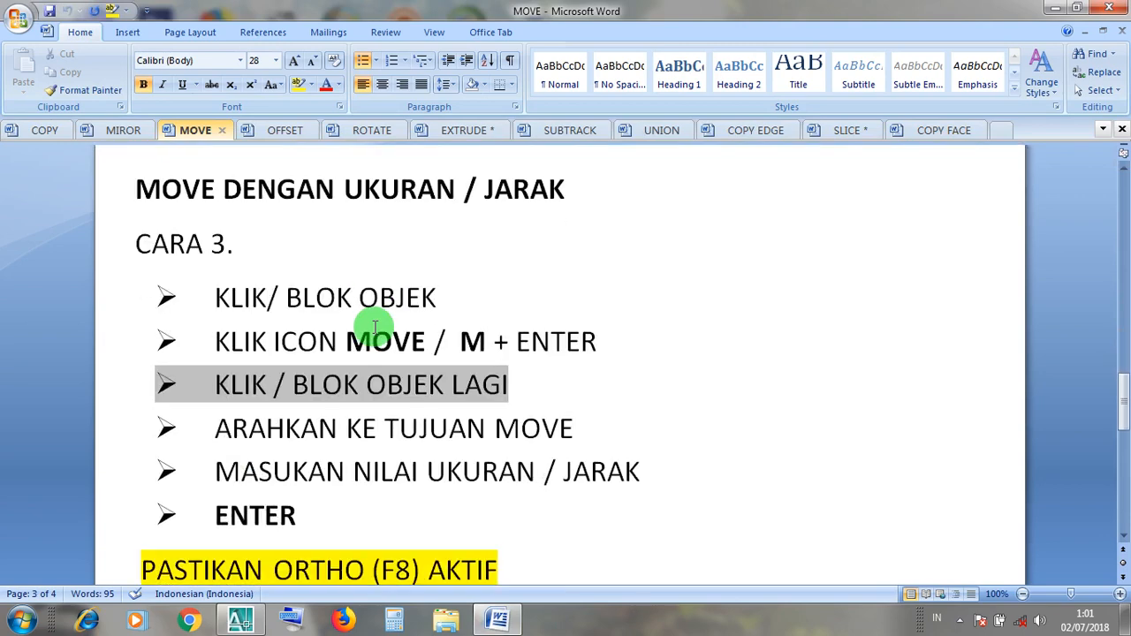
pyautogui.moveTo(439, 297); pyautogui.dragTo(228, 298)
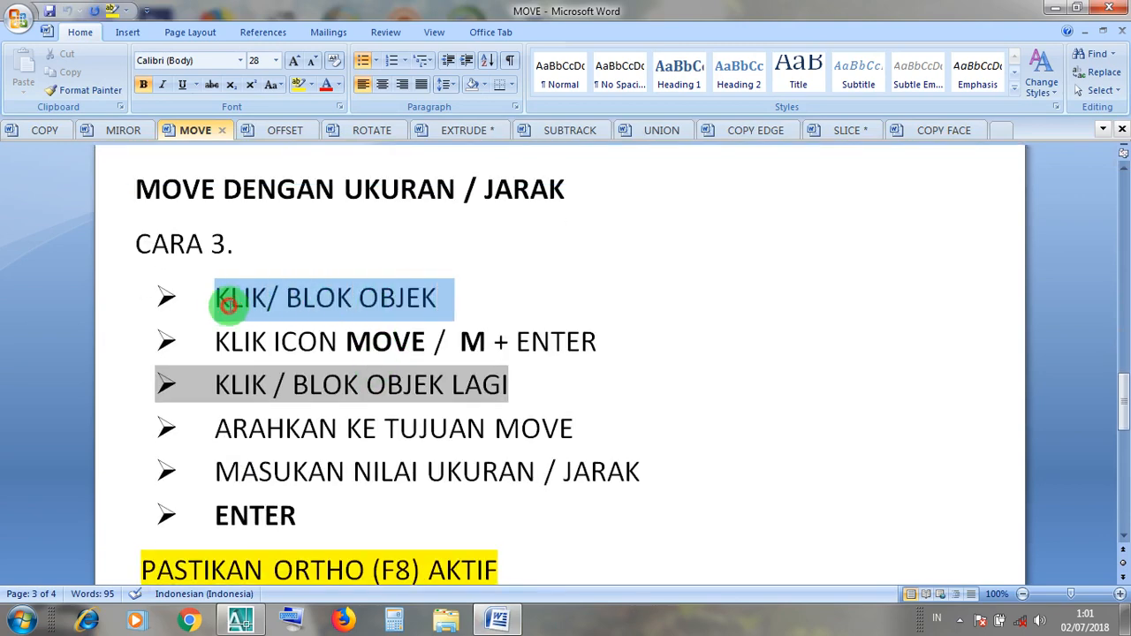
pyautogui.moveTo(430, 346); pyautogui.dragTo(230, 335)
pyautogui.click(461, 346)
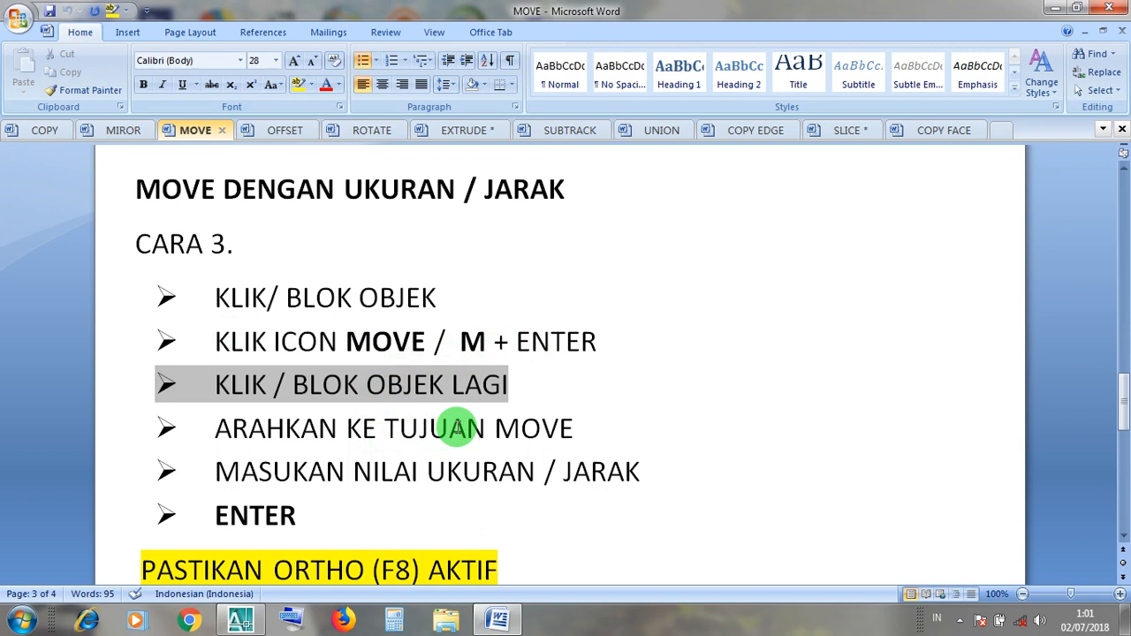
pyautogui.click(462, 471)
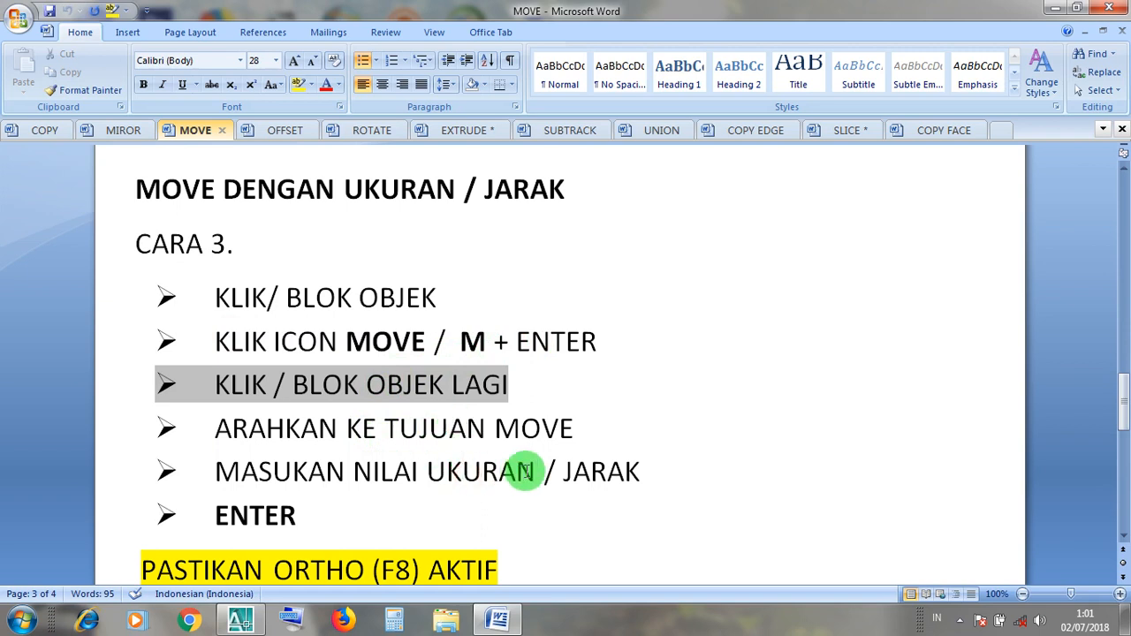
pyautogui.scroll(-1, 526, 471)
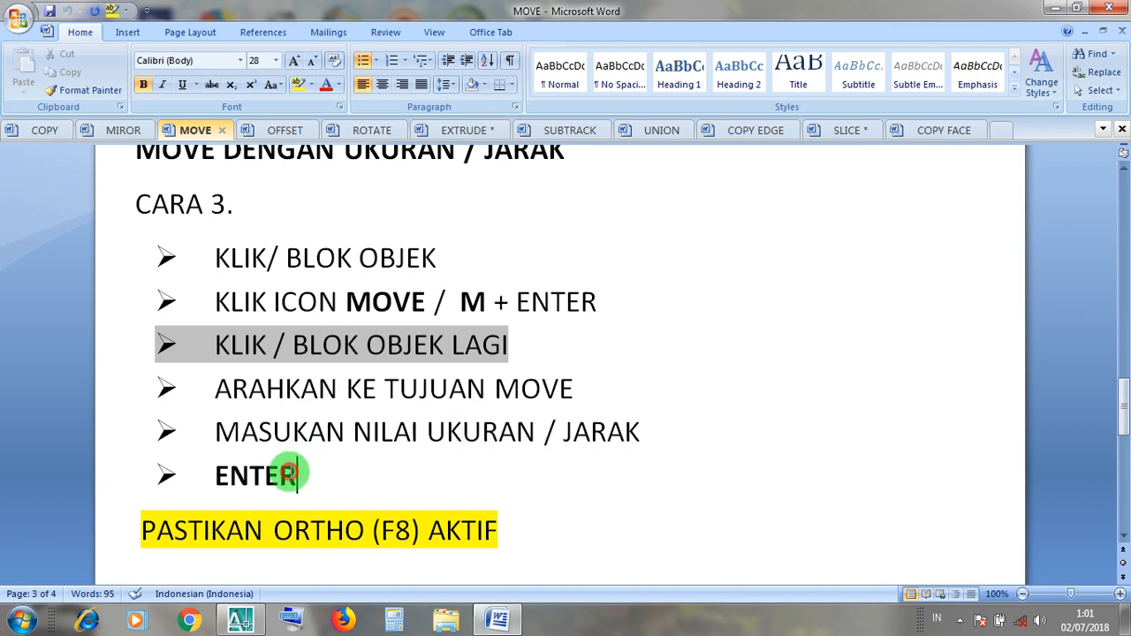
pyautogui.moveTo(354, 531); pyautogui.dragTo(171, 528)
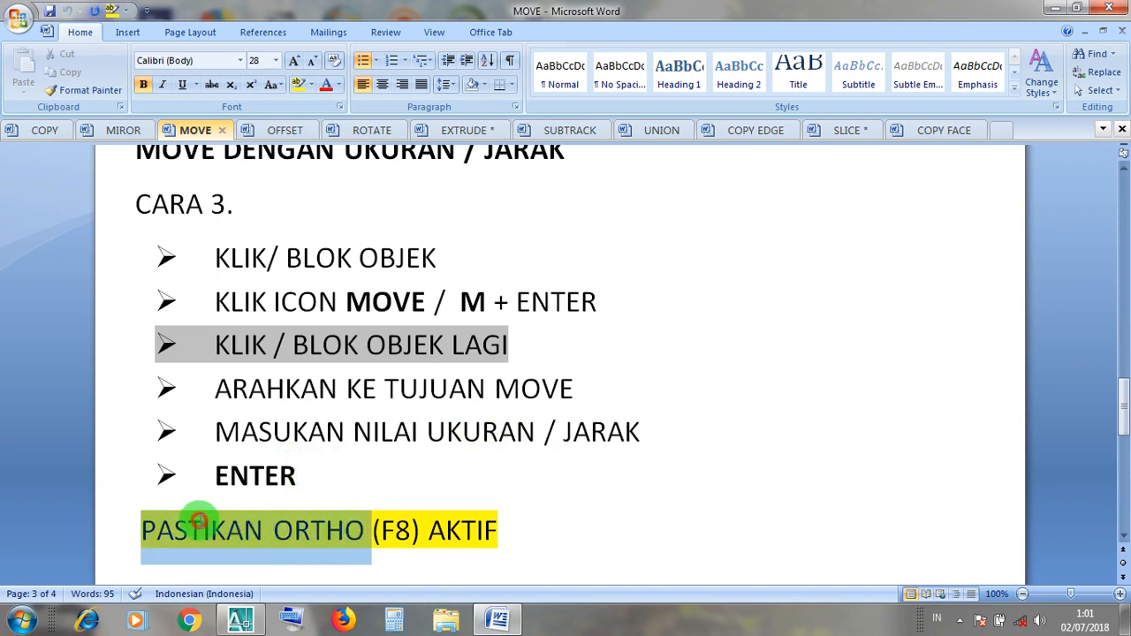
pyautogui.click(210, 530)
pyautogui.moveTo(354, 530); pyautogui.dragTo(326, 530)
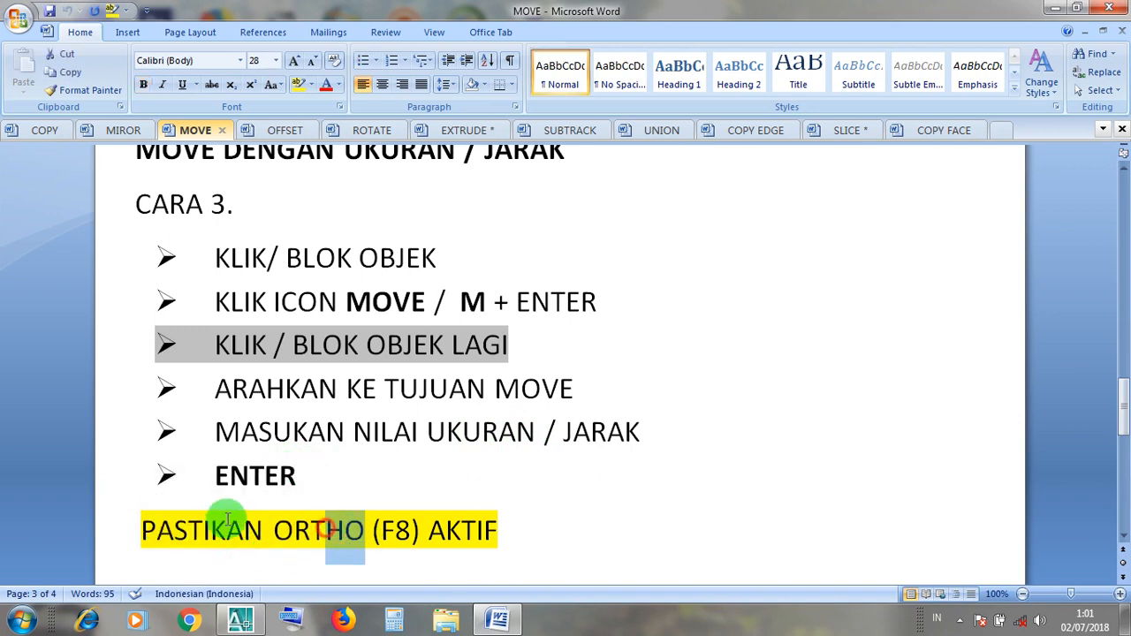
# Step: Switch back to AutoCAD and make sure Ortho mode is on
pyautogui.click(1055, 8)
pyautogui.click(241, 620)
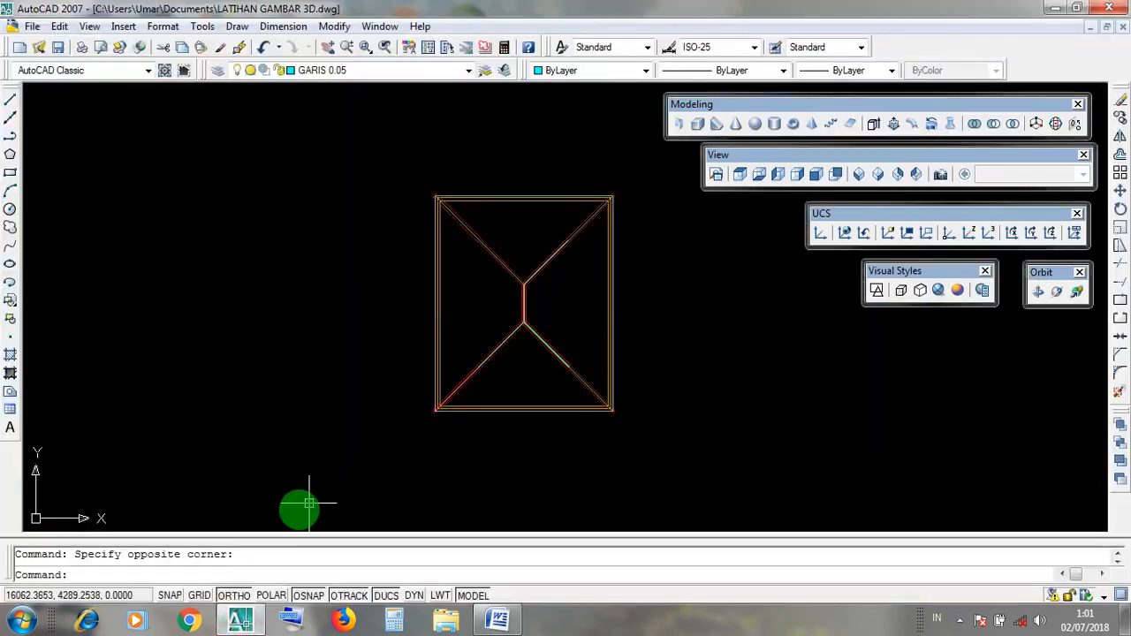
pyautogui.click(232, 595)
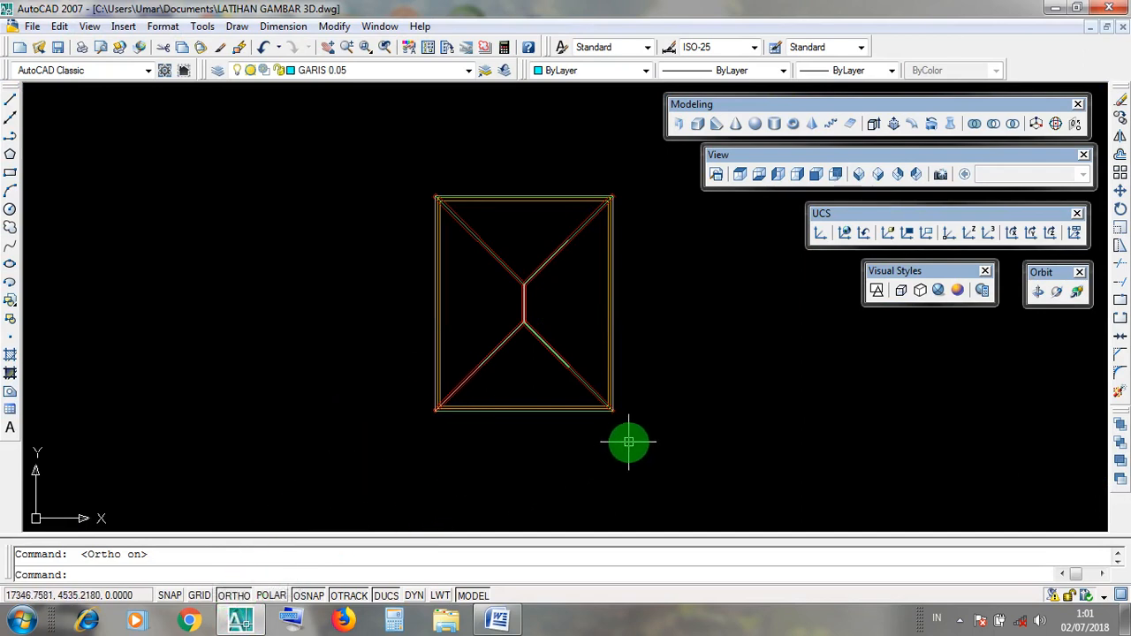
# Step: Move all the displayed roof objects together 30 units horizontally to the left (180°), using Ortho for the direction
pyautogui.moveTo(627, 442); pyautogui.dragTo(583, 469, button='middle')
pyautogui.click(597, 472)
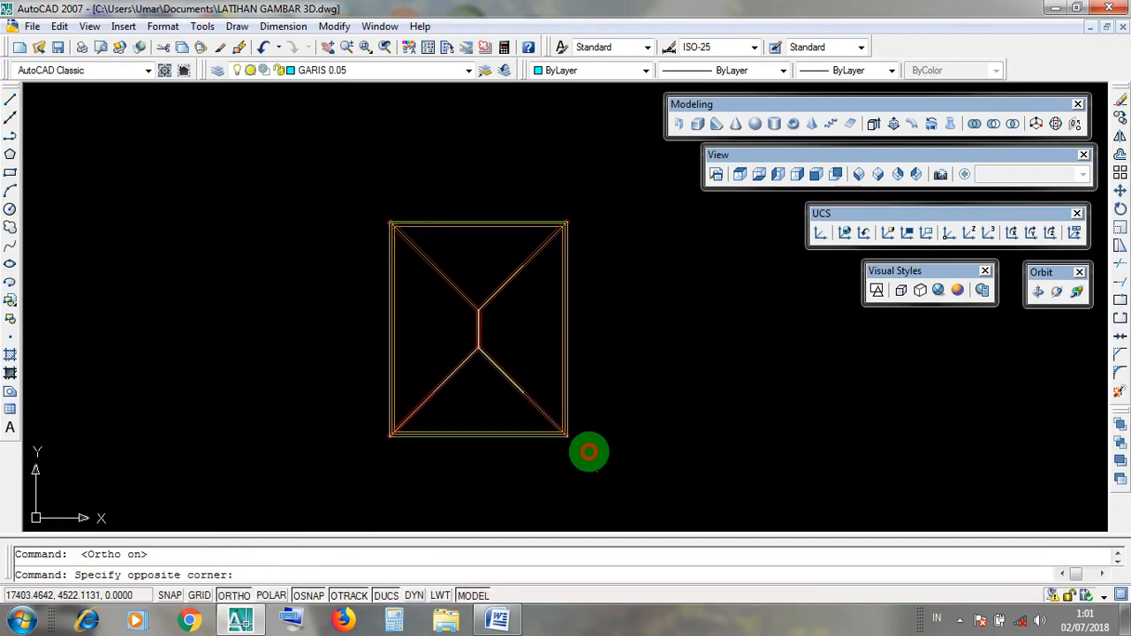
pyautogui.click(368, 185)
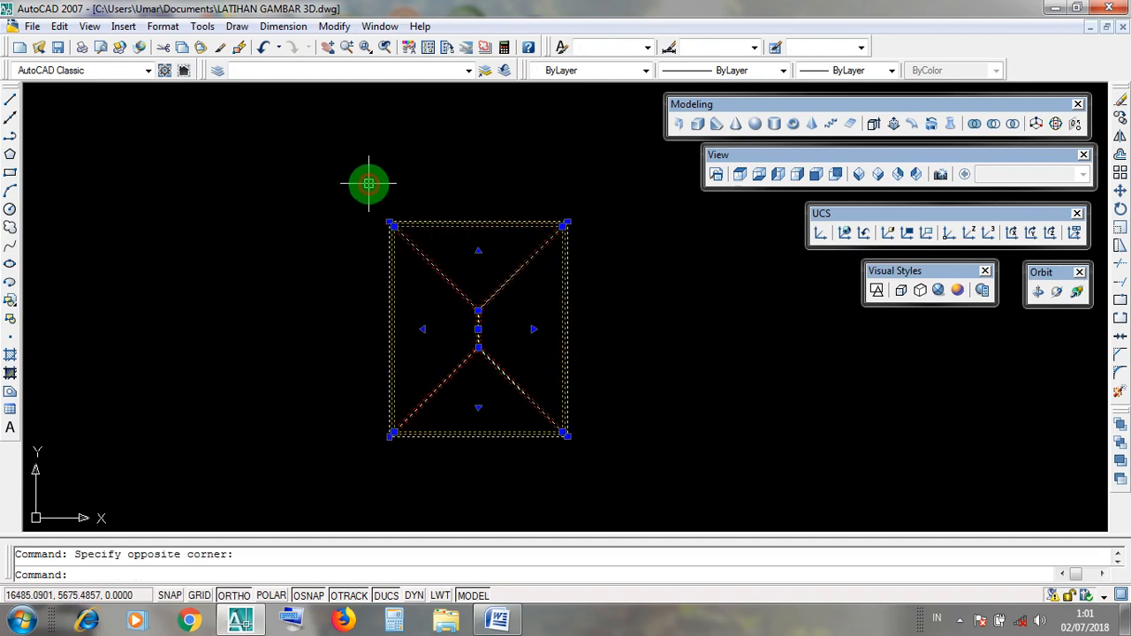
pyautogui.click(357, 178)
pyautogui.click(620, 475)
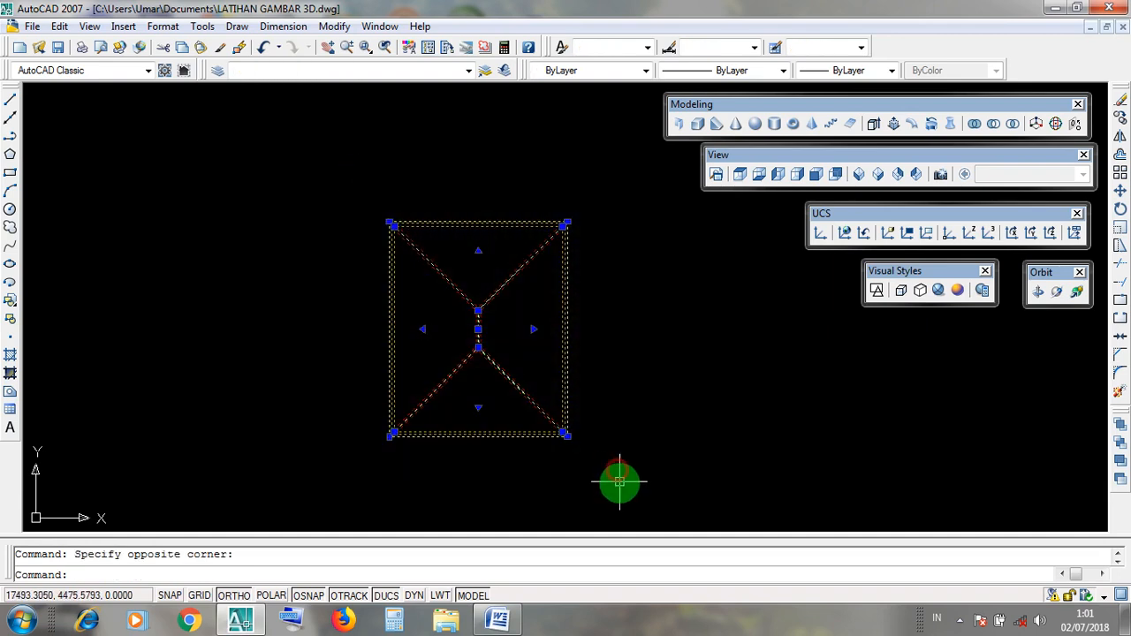
pyautogui.click(621, 485)
pyautogui.click(335, 159)
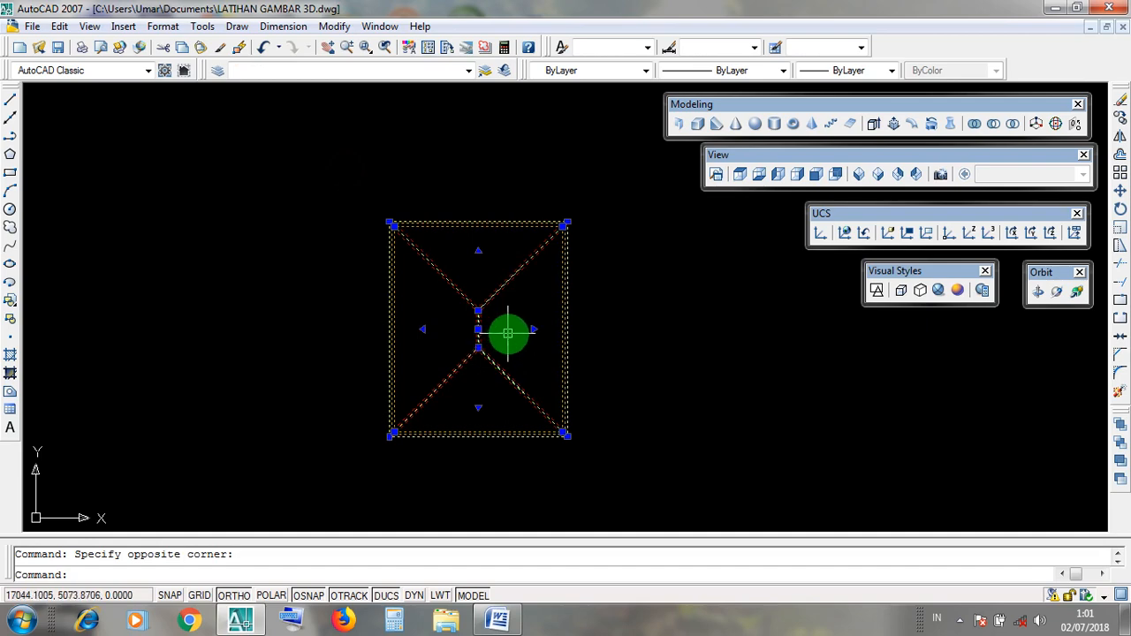
pyautogui.scroll(3, 508, 336)
pyautogui.scroll(-2, 530, 342)
pyautogui.scroll(-2, 534, 347)
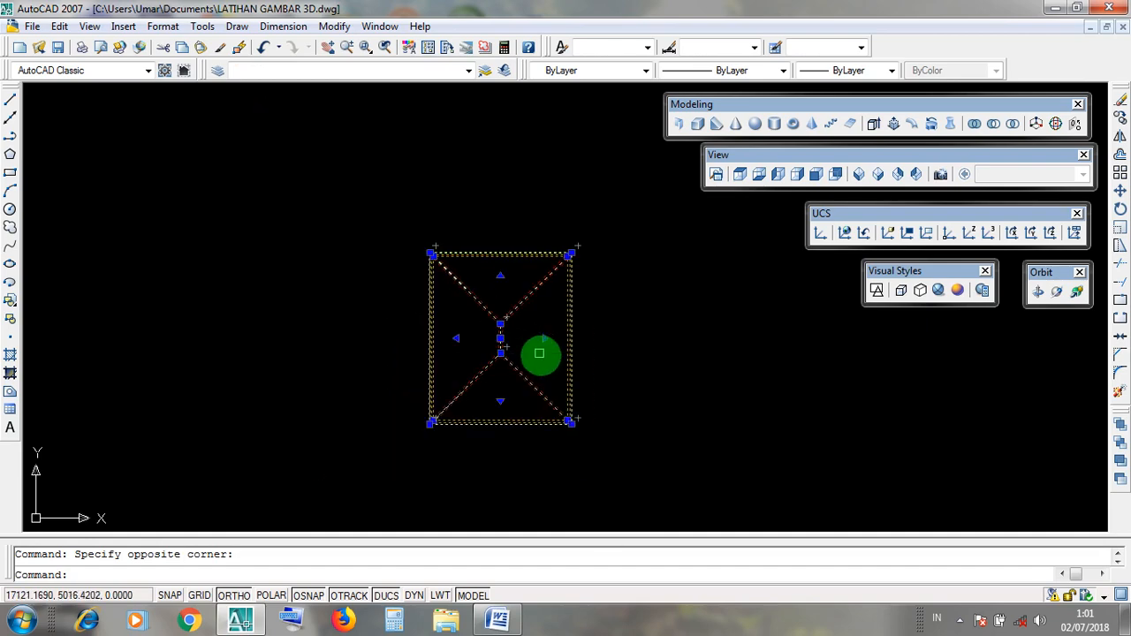
pyautogui.click(601, 457)
pyautogui.click(379, 213)
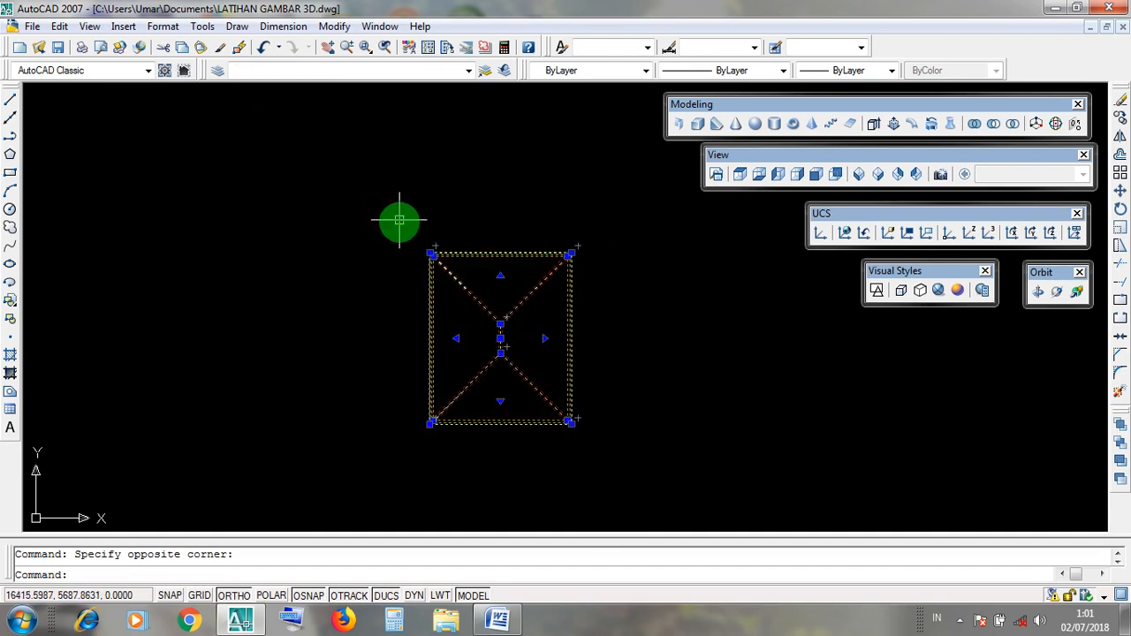
pyautogui.click(350, 29)
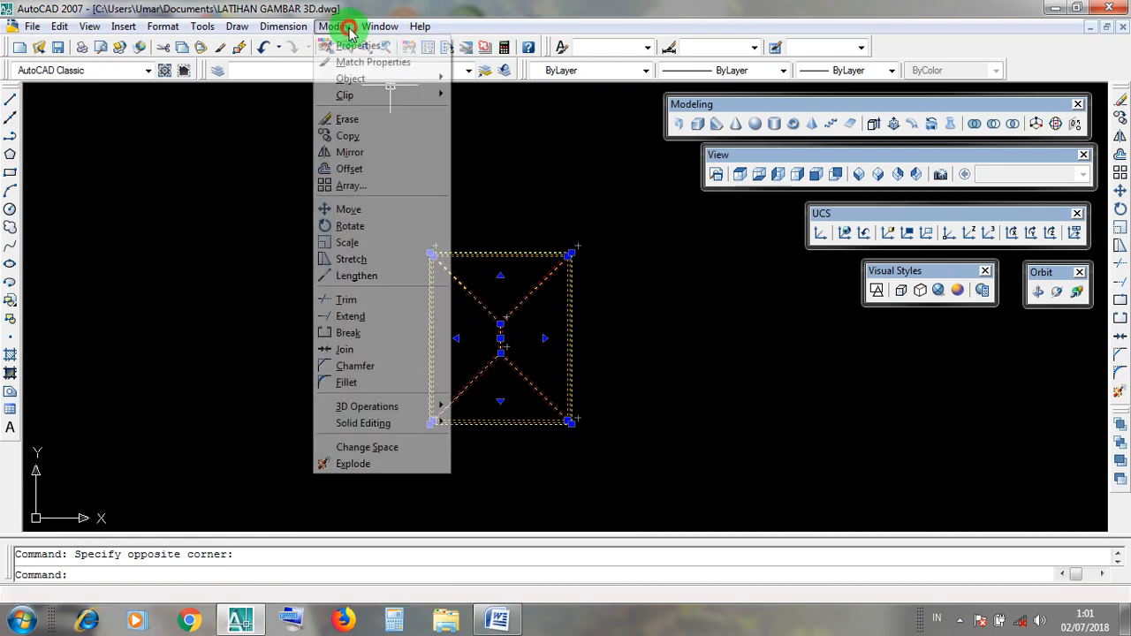
pyautogui.click(346, 27)
pyautogui.click(345, 28)
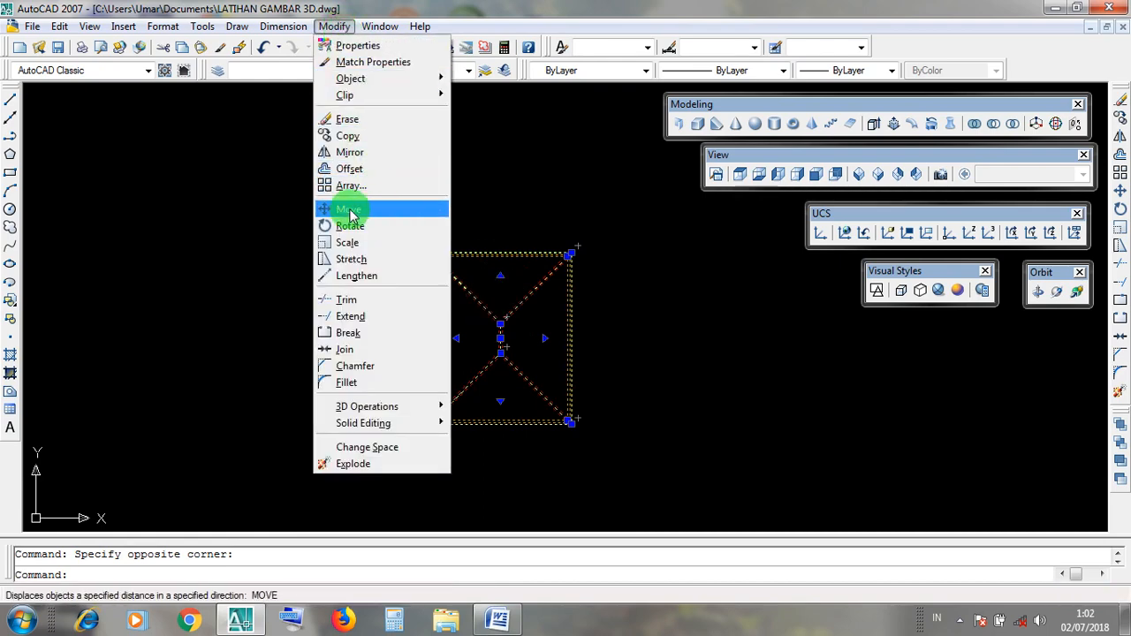
pyautogui.click(398, 213)
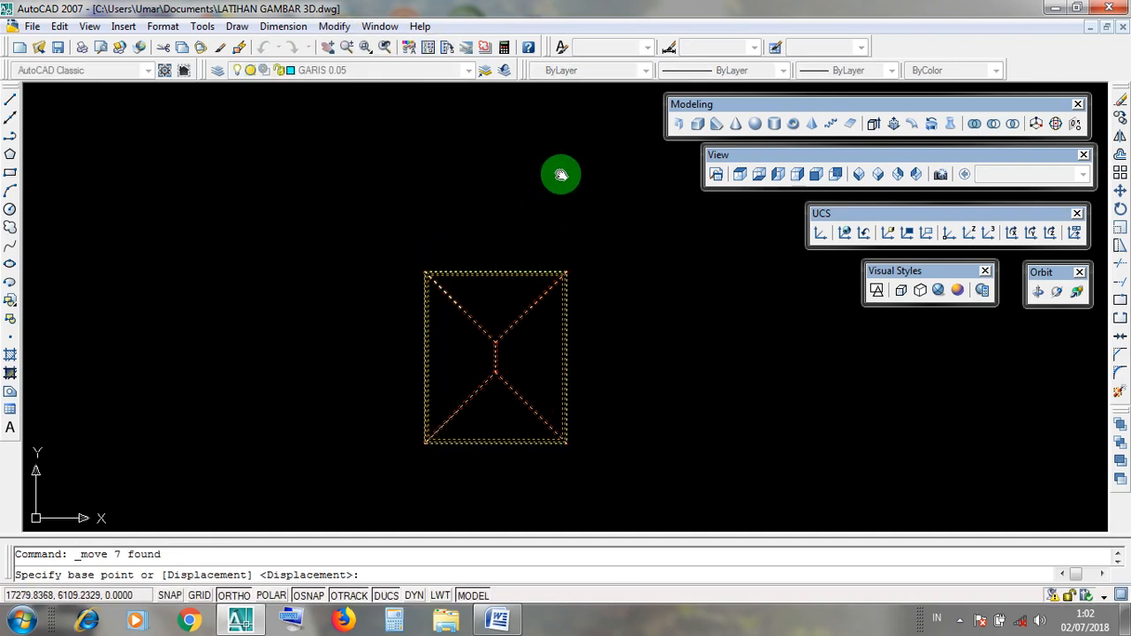
pyautogui.moveTo(561, 174); pyautogui.dragTo(562, 177, button='middle')
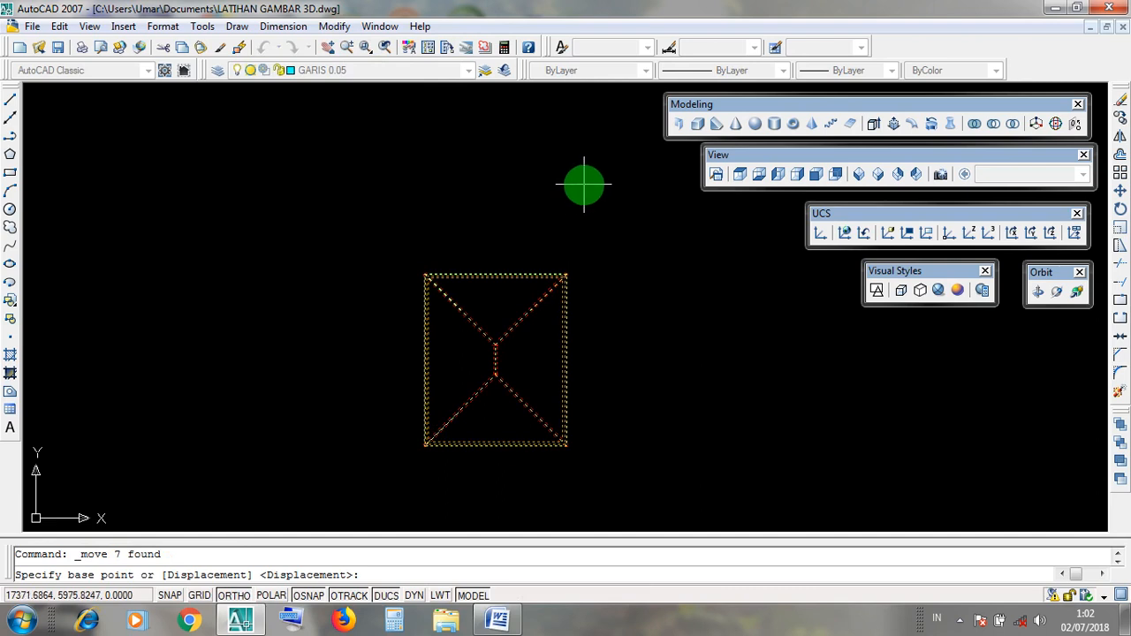
pyautogui.click(592, 183)
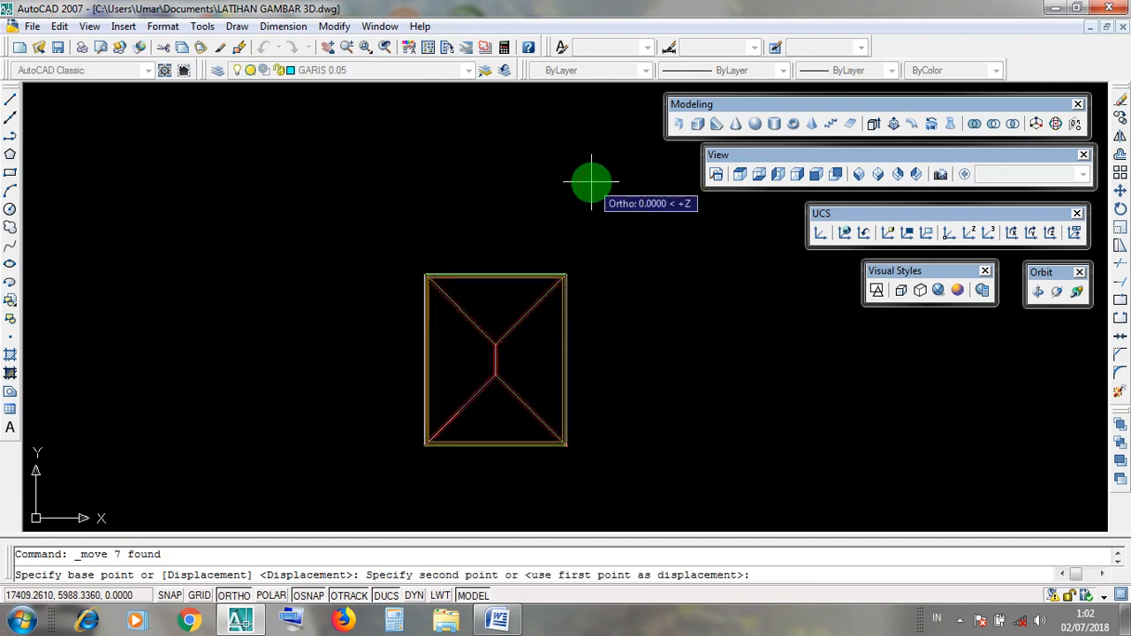
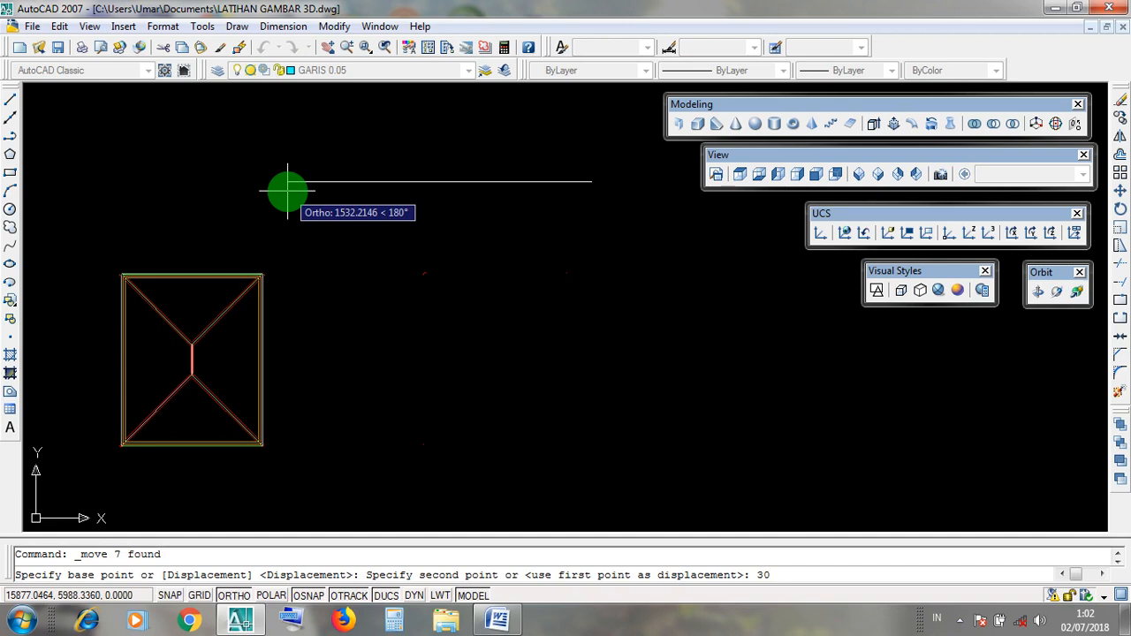
pyautogui.press('Return')
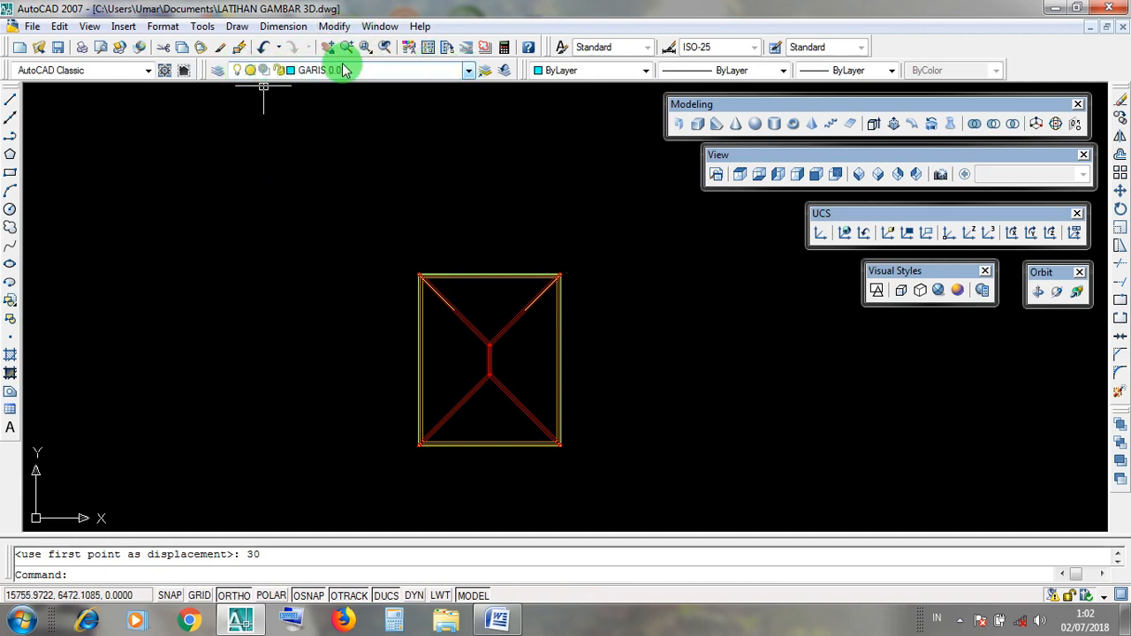
# Step: Turn the wall layer DINDING 1 back on so the walls are displayed with the roof
pyautogui.click(464, 74)
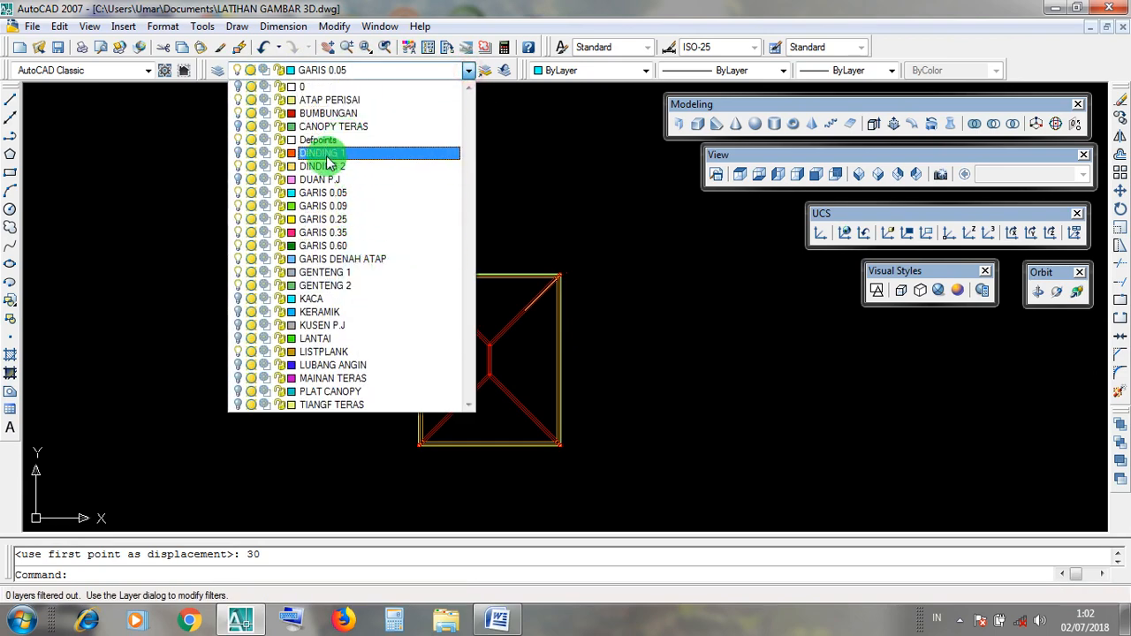
pyautogui.click(239, 155)
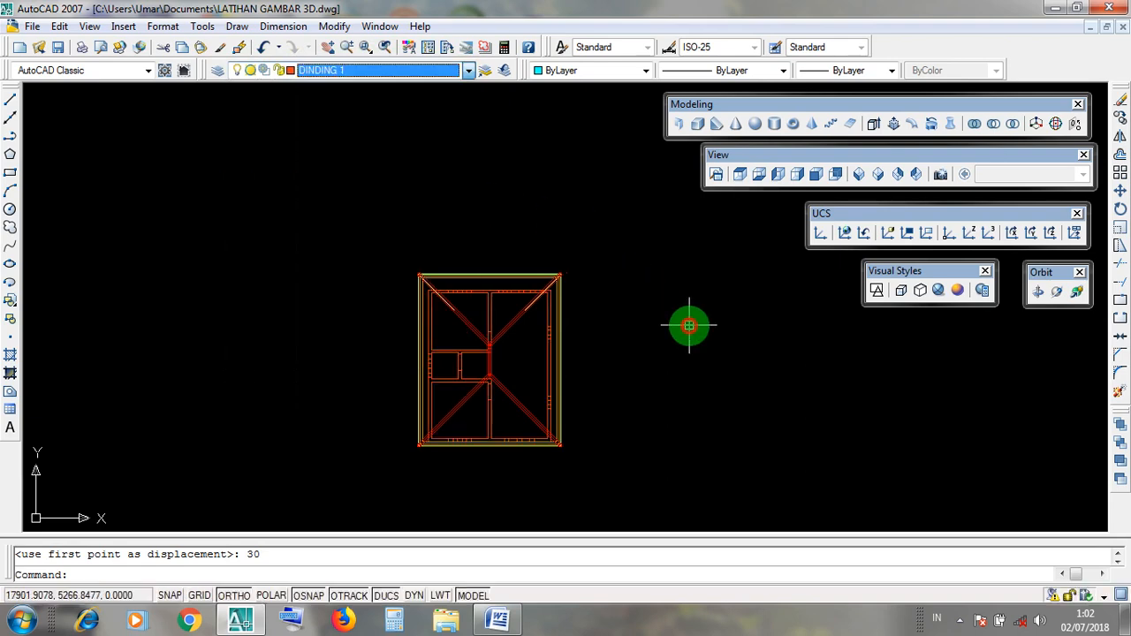
pyautogui.click(687, 324)
# Step: Compare in plan the overhang between the fascia board and the outer walls on the right and left sides
pyautogui.scroll(8, 555, 425)
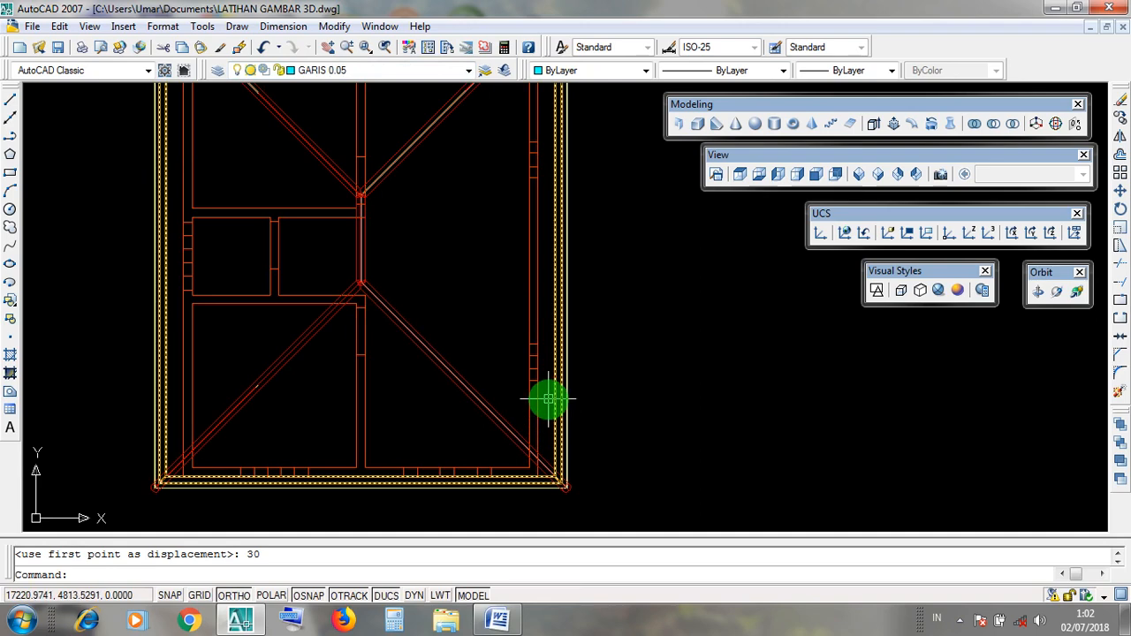
pyautogui.click(553, 394)
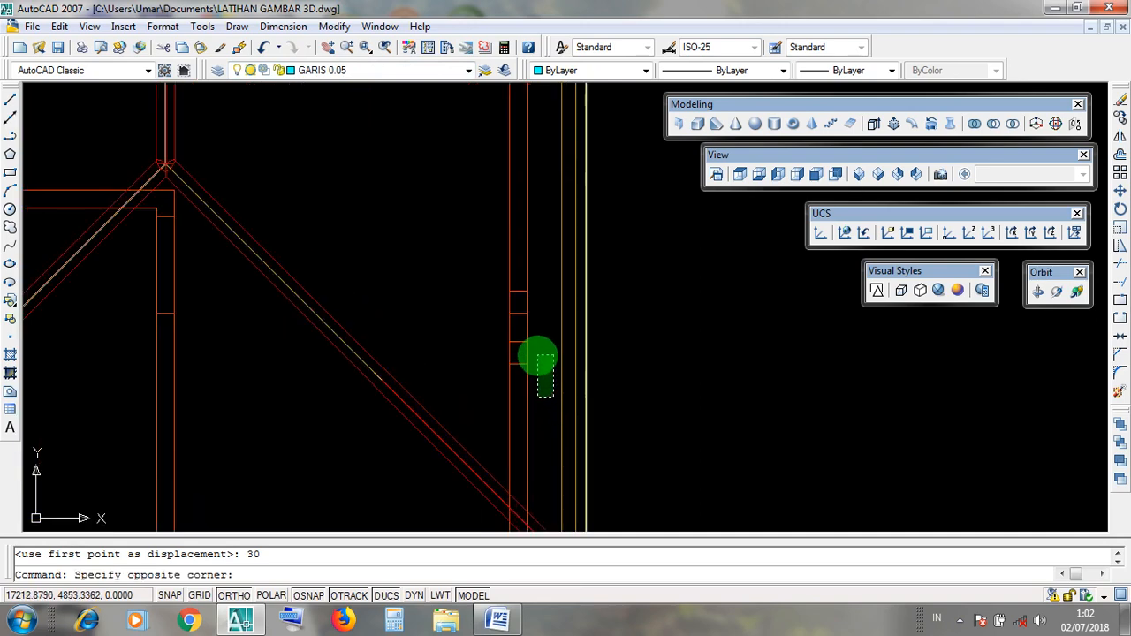
pyautogui.click(539, 358)
pyautogui.scroll(-5, 574, 371)
pyautogui.scroll(4, 274, 358)
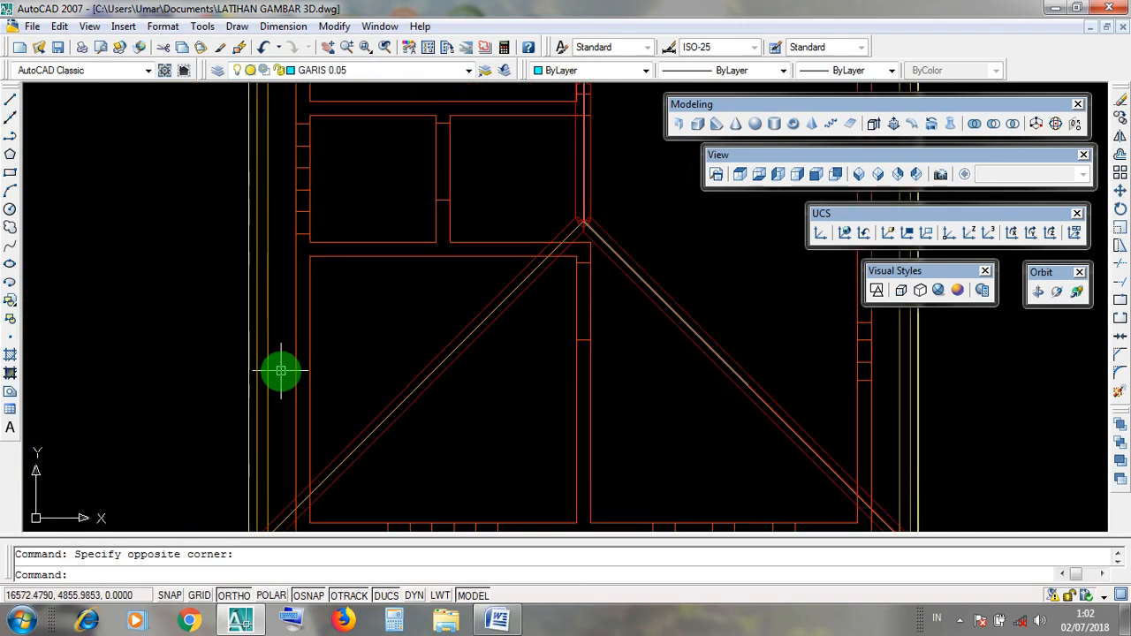
pyautogui.click(285, 375)
pyautogui.scroll(-5, 280, 346)
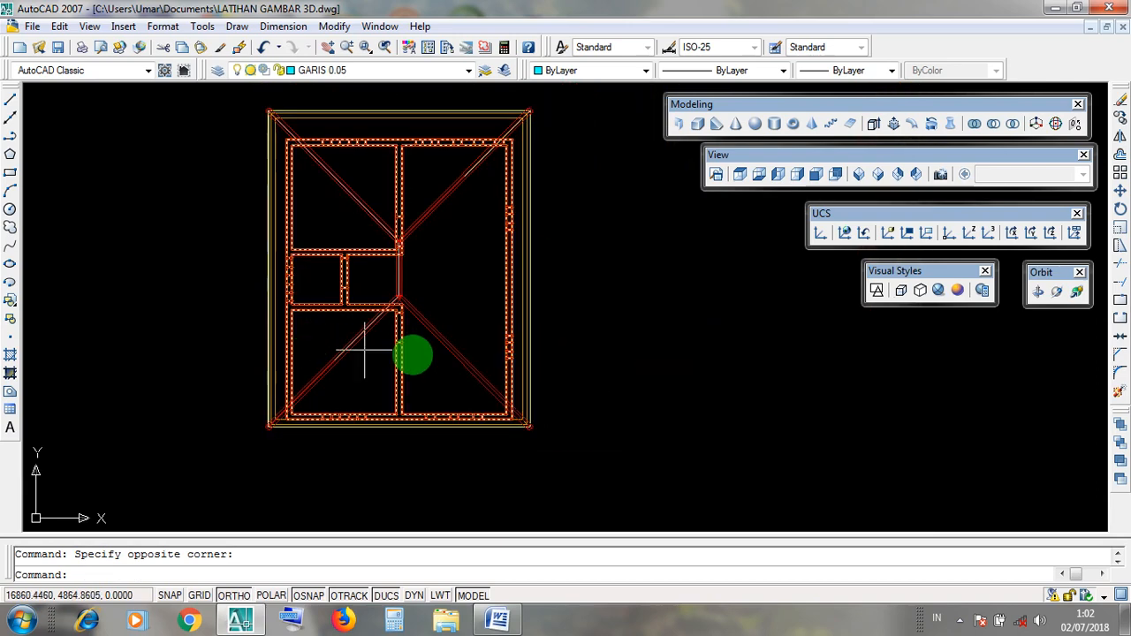
pyautogui.moveTo(440, 256); pyautogui.dragTo(431, 398, button='middle')
pyautogui.scroll(5, 411, 281)
pyautogui.moveTo(416, 286); pyautogui.dragTo(457, 313, button='middle')
pyautogui.scroll(-5, 457, 345)
pyautogui.moveTo(457, 383); pyautogui.dragTo(437, 265, button='middle')
pyautogui.scroll(2, 374, 505)
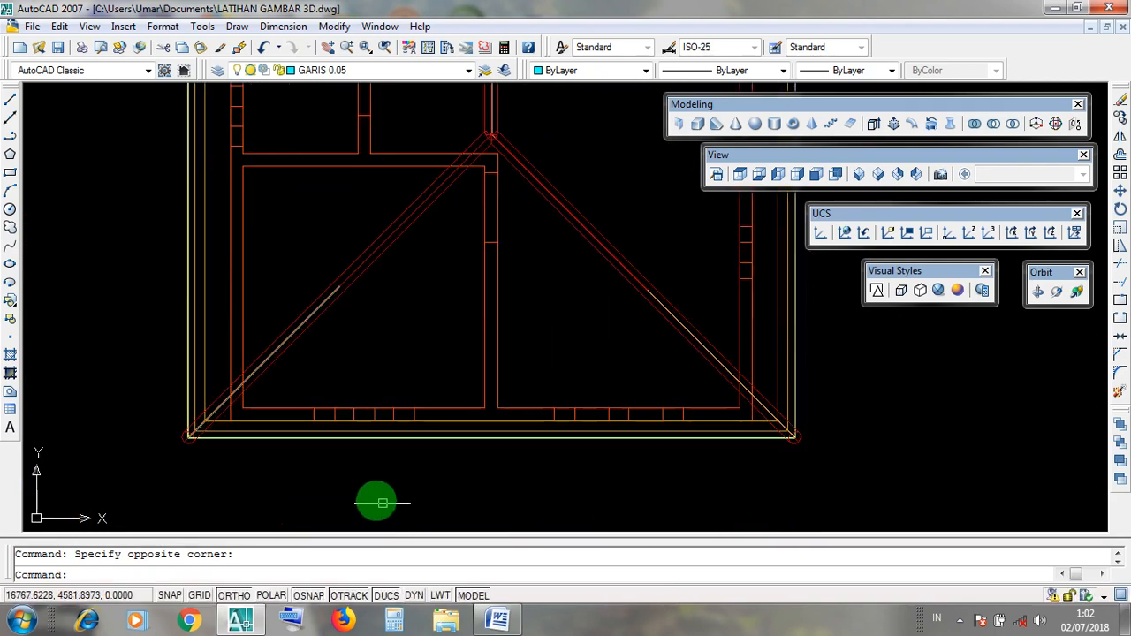
# Step: Examine how the fascia board and roof edge sit against the outer wall along the lower side of the plan
pyautogui.scroll(-1, 177, 399)
pyautogui.click(176, 402)
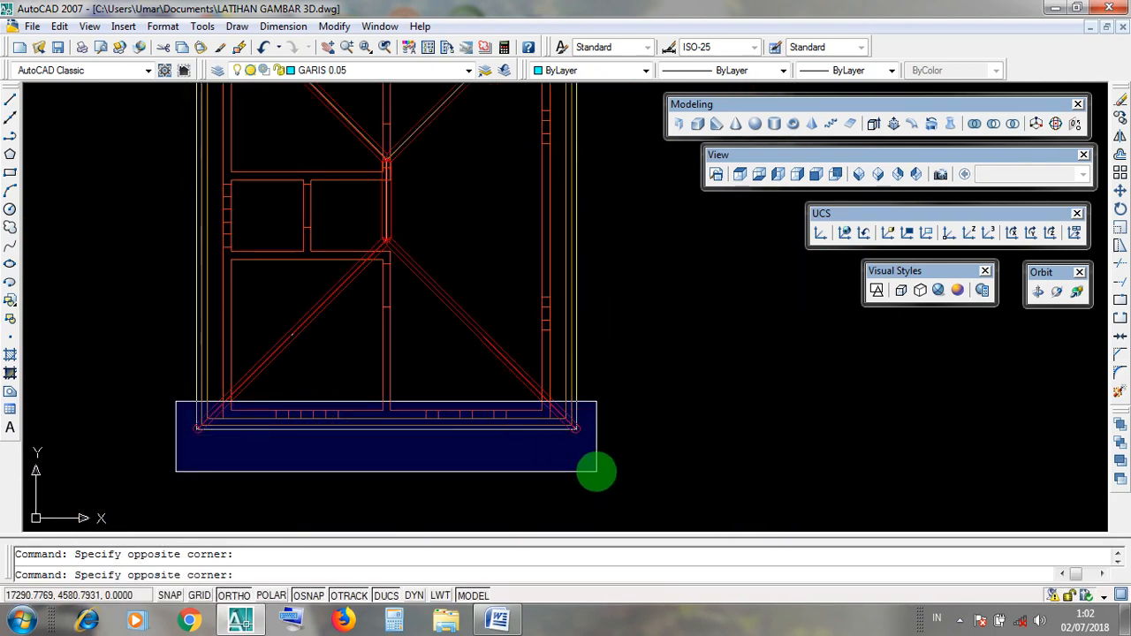
pyautogui.click(142, 415)
pyautogui.scroll(3, 313, 423)
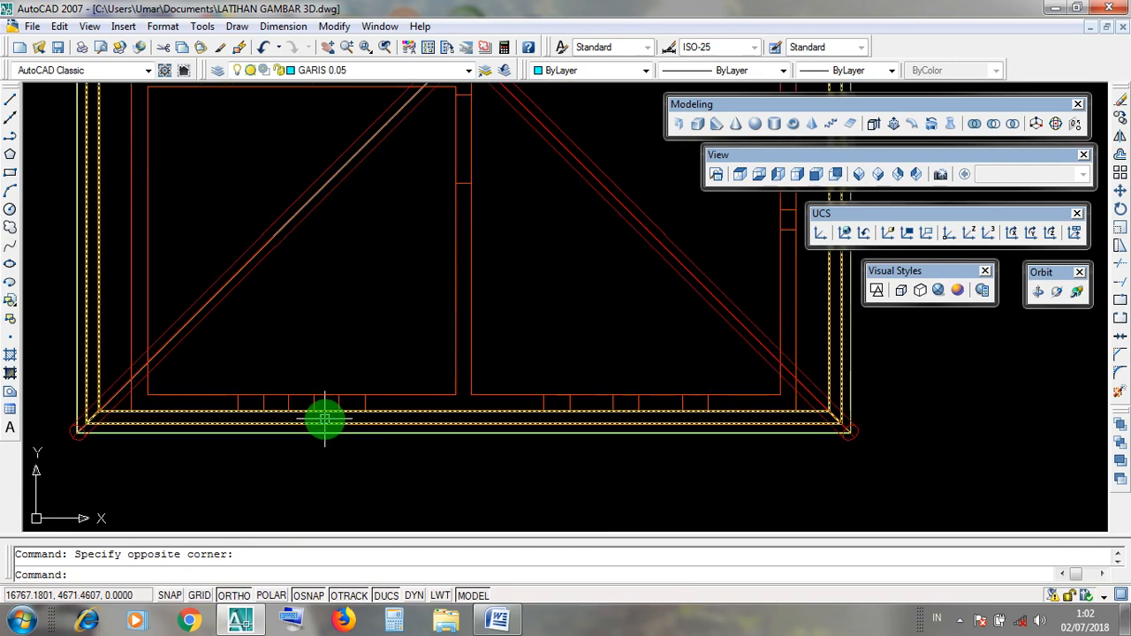
pyautogui.scroll(2, 386, 407)
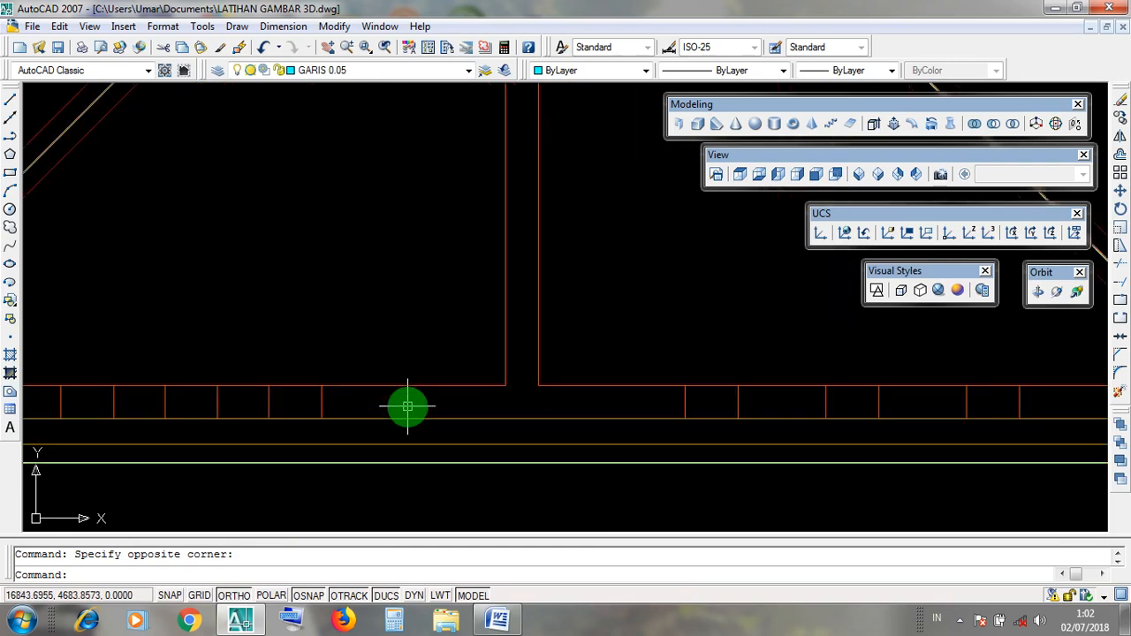
pyautogui.click(383, 426)
pyautogui.scroll(-1, 383, 428)
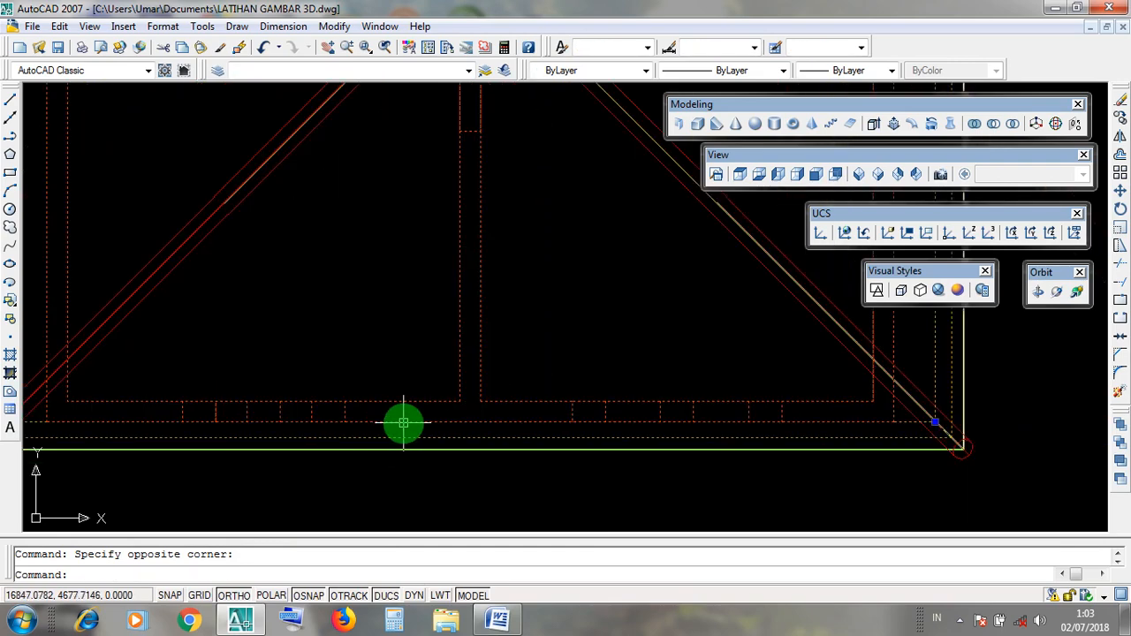
pyautogui.scroll(-2, 402, 421)
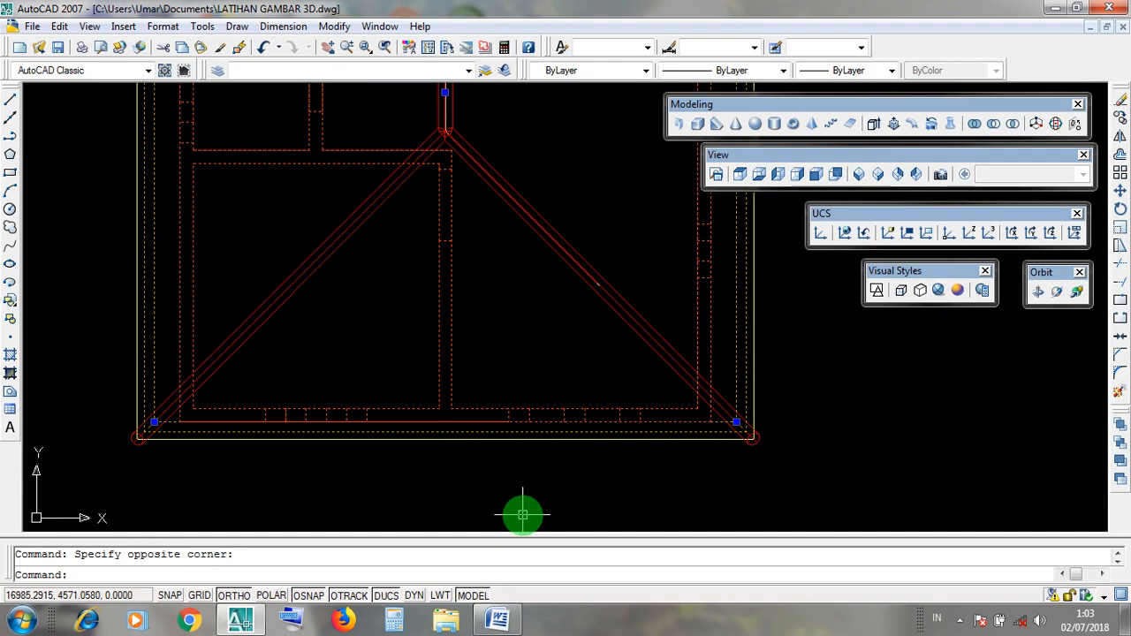
pyautogui.press('Escape')
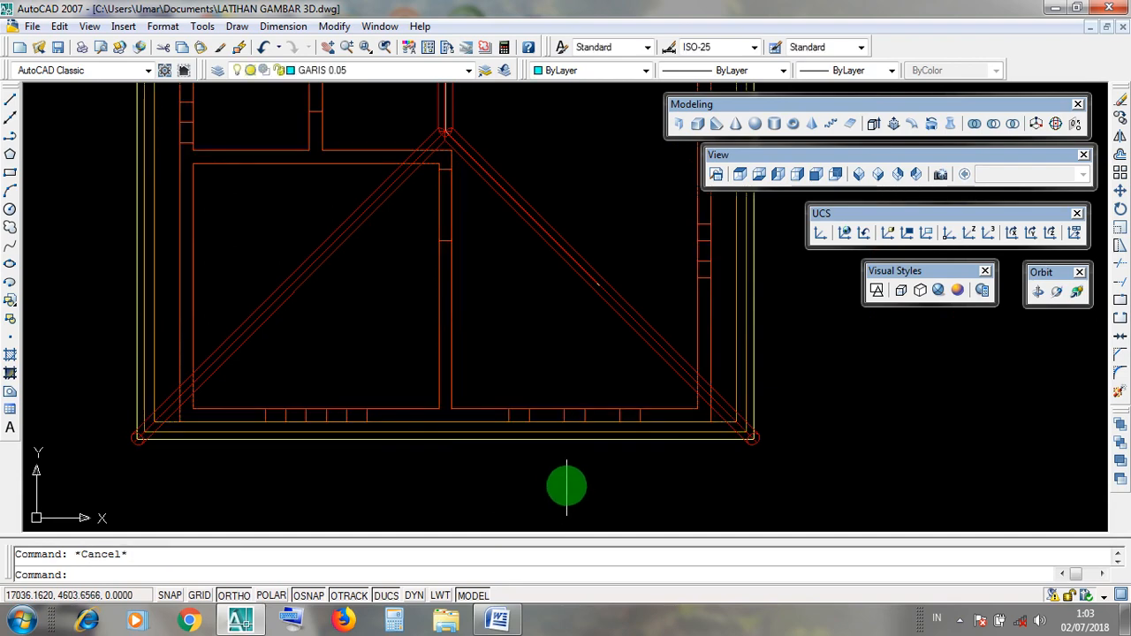
pyautogui.scroll(2, 421, 457)
pyautogui.click(435, 415)
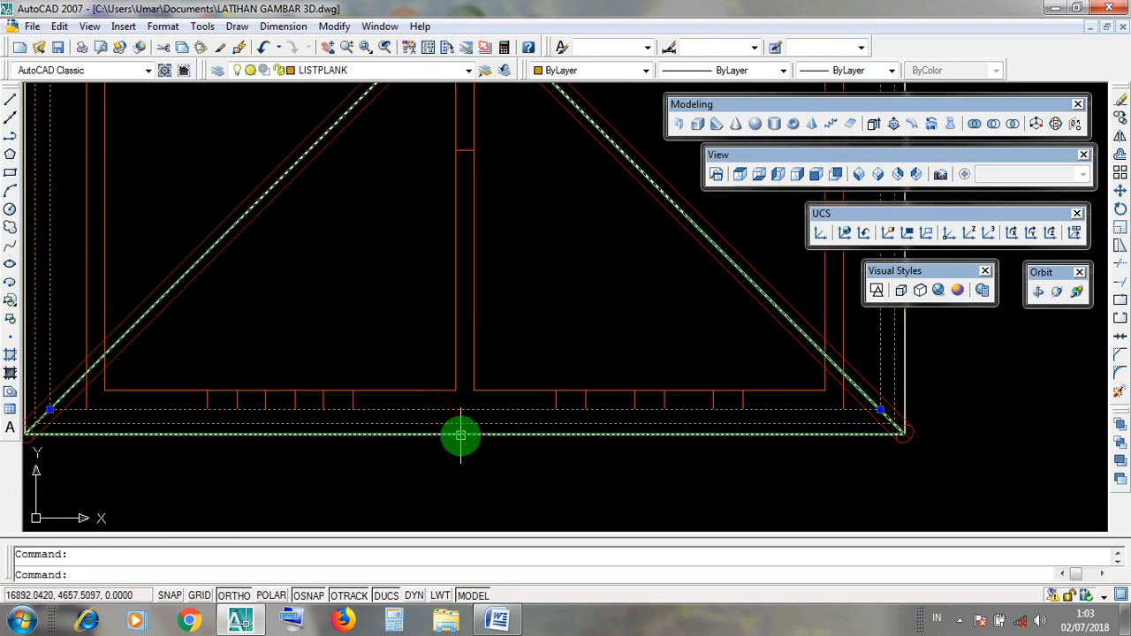
pyautogui.press('Escape')
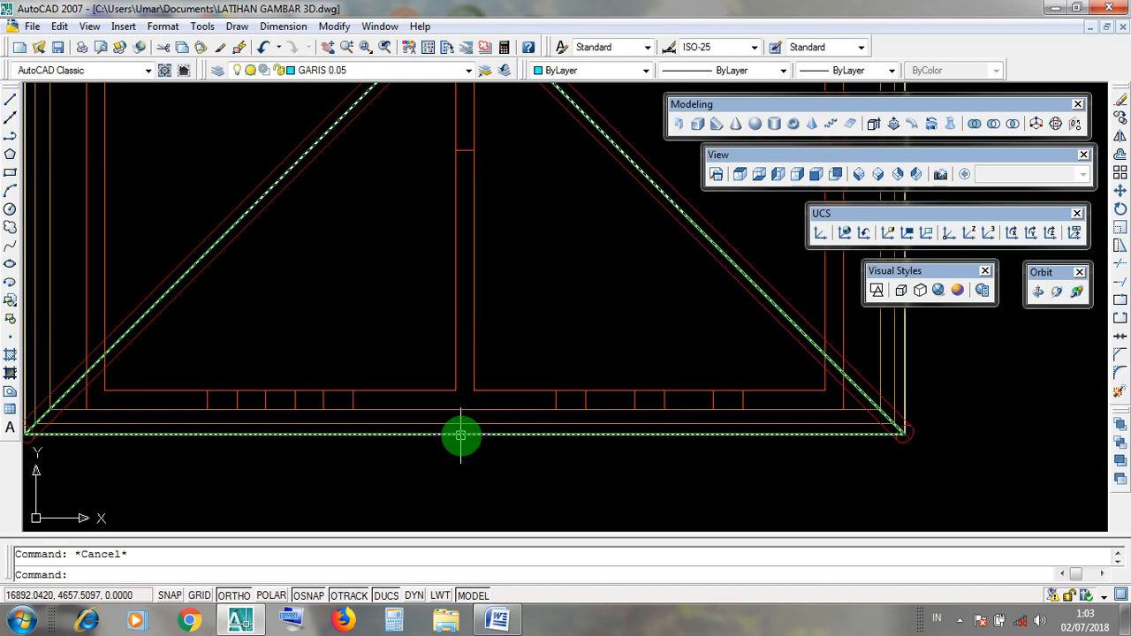
# Step: Examine the gap between the outer wall and the fascia board along the upper side of the plan
pyautogui.scroll(-3, 460, 435)
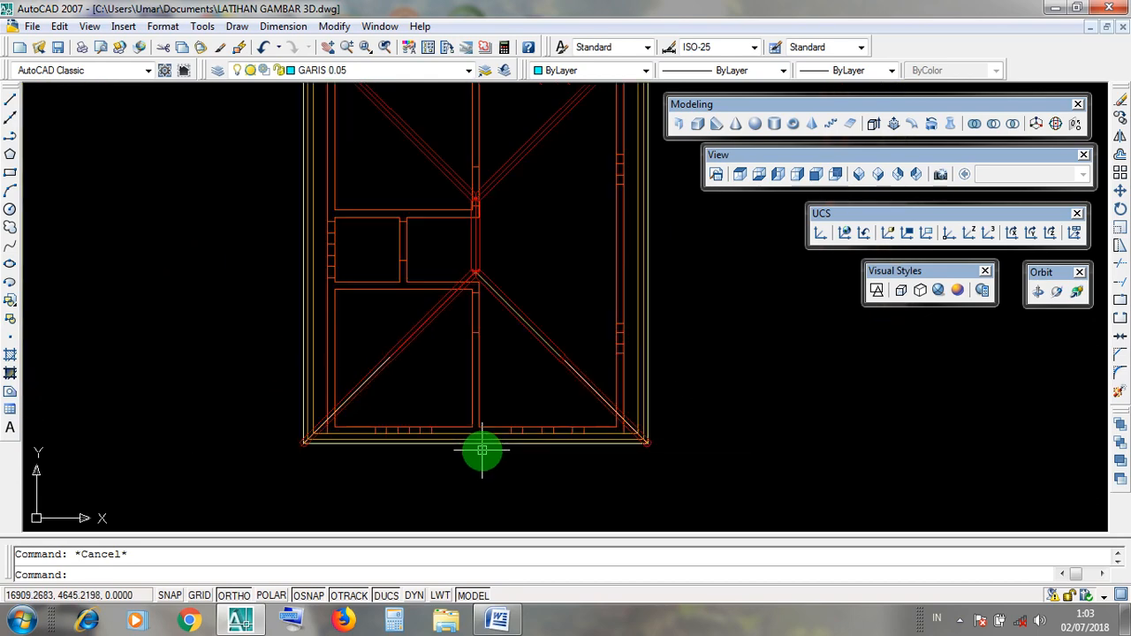
pyautogui.scroll(-2, 510, 356)
pyautogui.scroll(3, 469, 285)
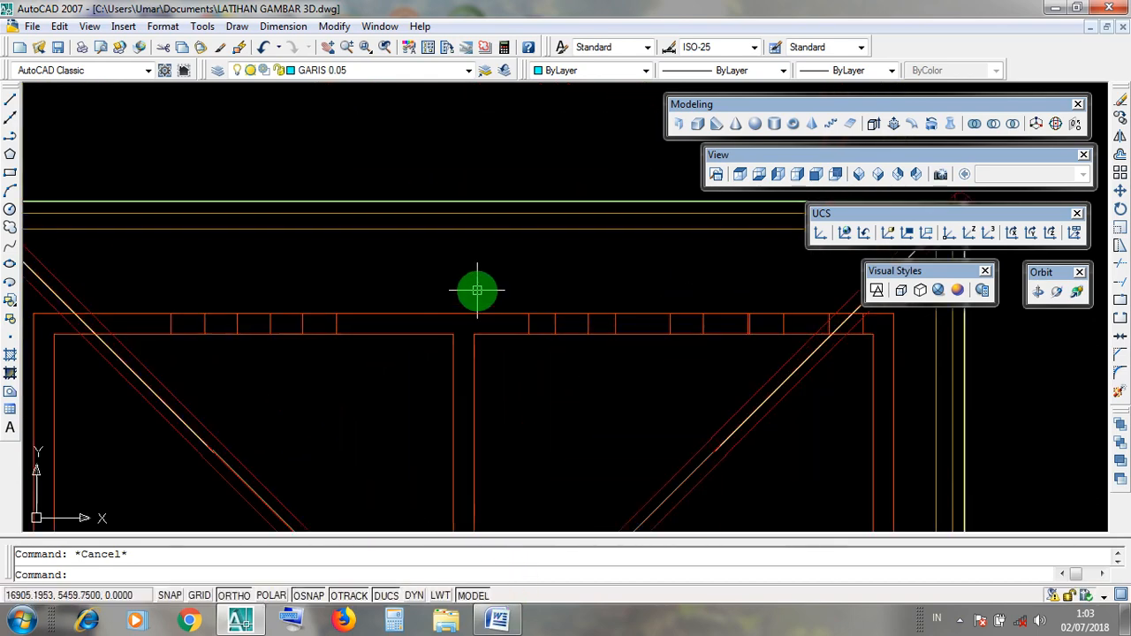
pyautogui.click(481, 296)
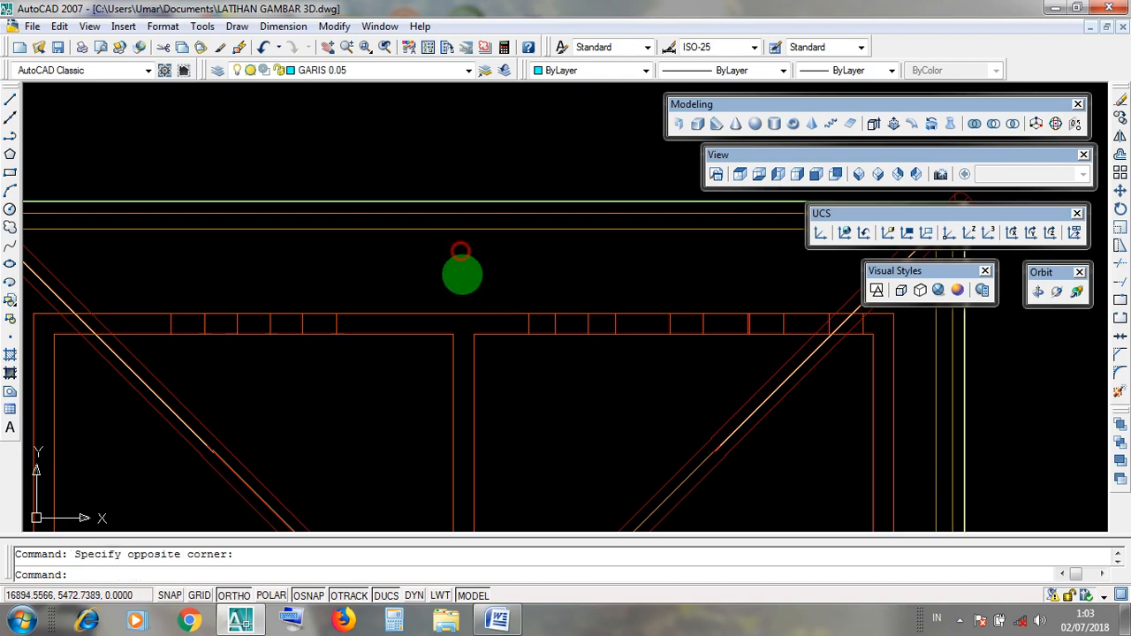
pyautogui.click(477, 313)
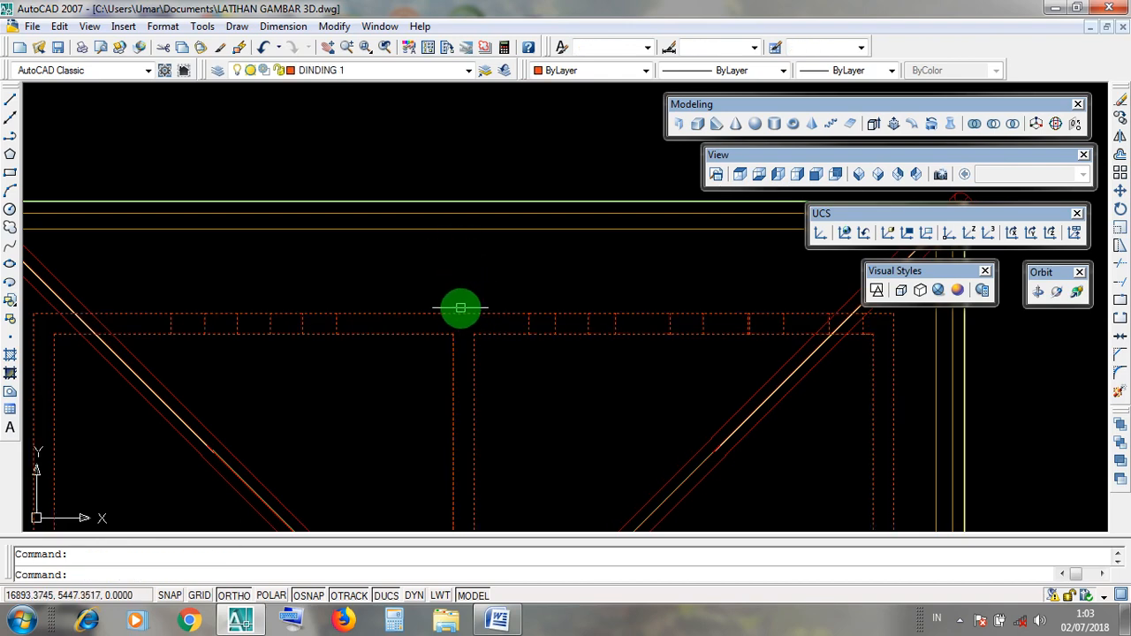
pyautogui.click(473, 230)
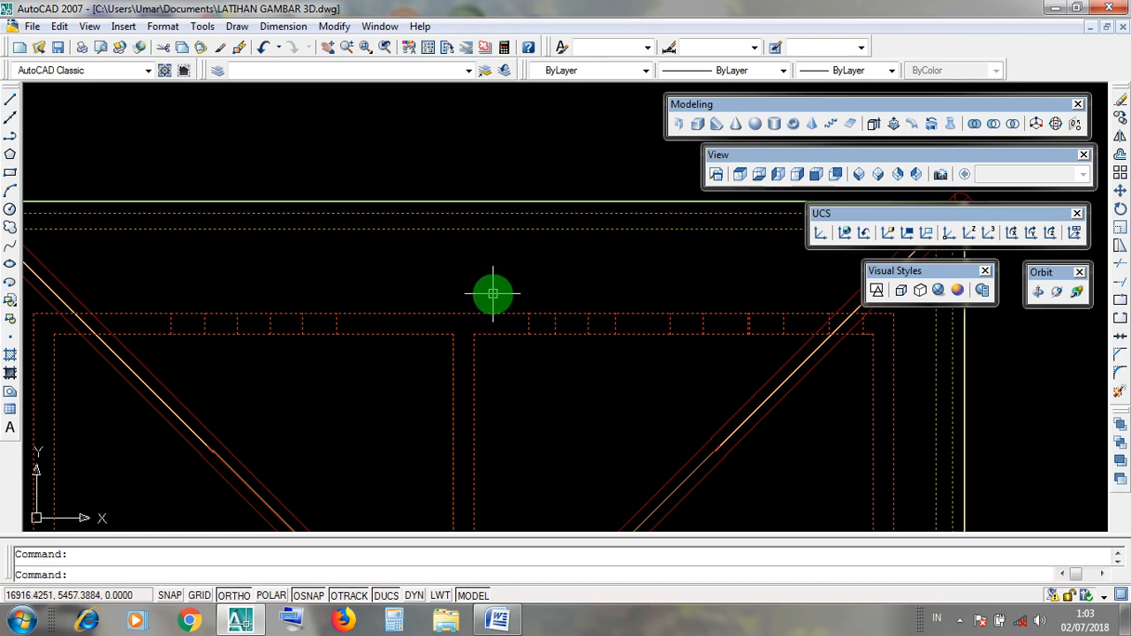
pyautogui.press('Escape')
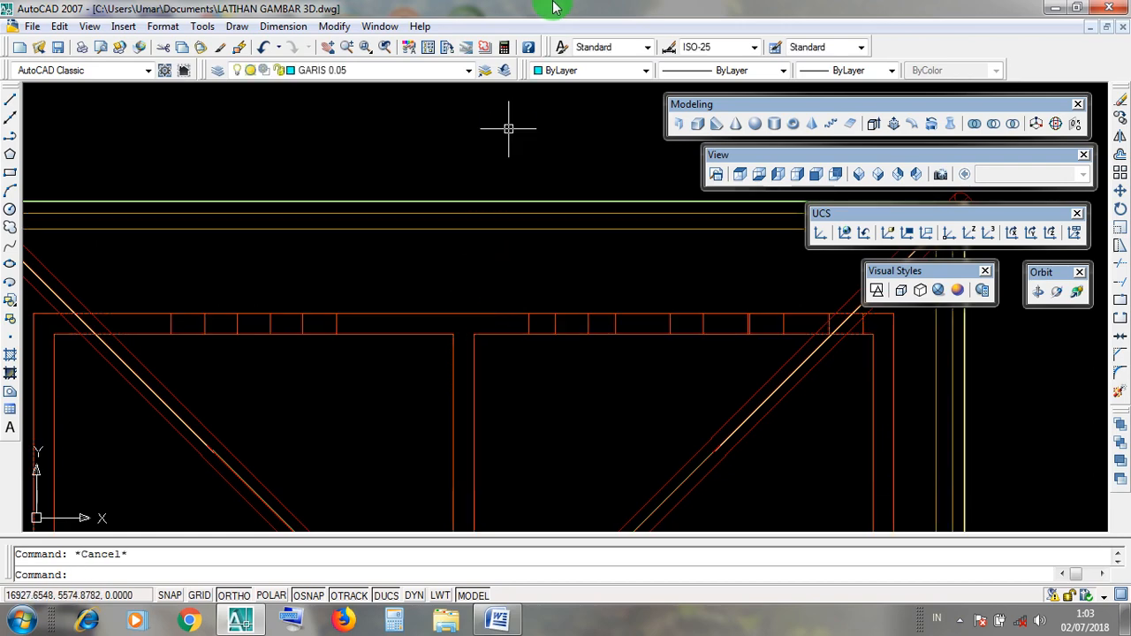
pyautogui.scroll(-5, 521, 203)
pyautogui.scroll(3, 504, 499)
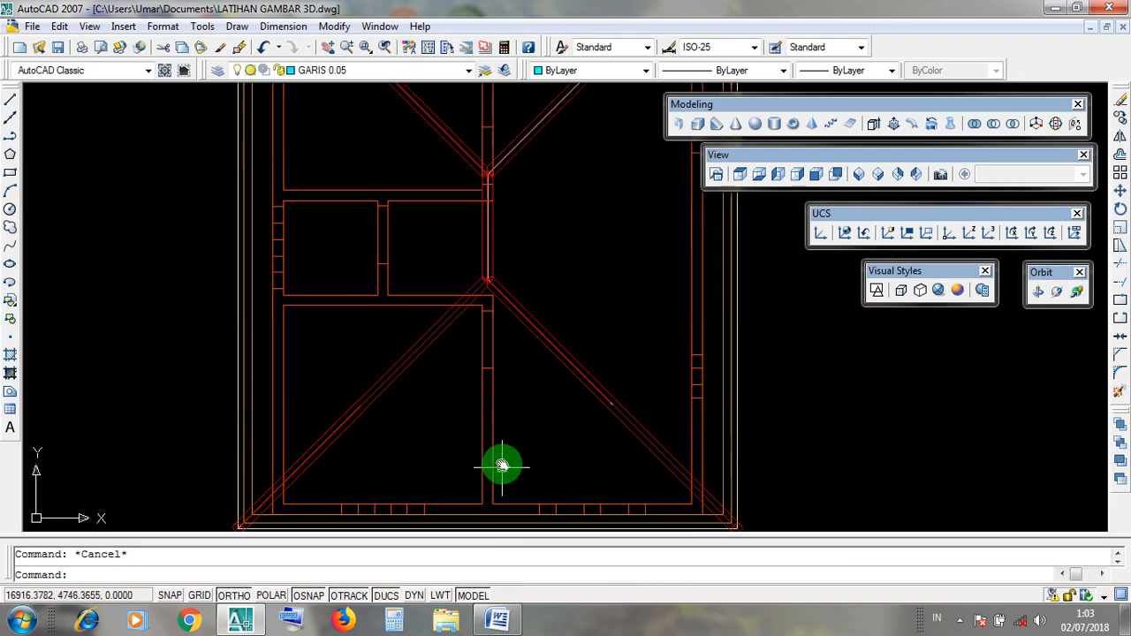
# Step: Dimension the gap between the outer wall and the inner fascia board line along the upper side of the plan with a linear dimension
pyautogui.scroll(-6, 523, 410)
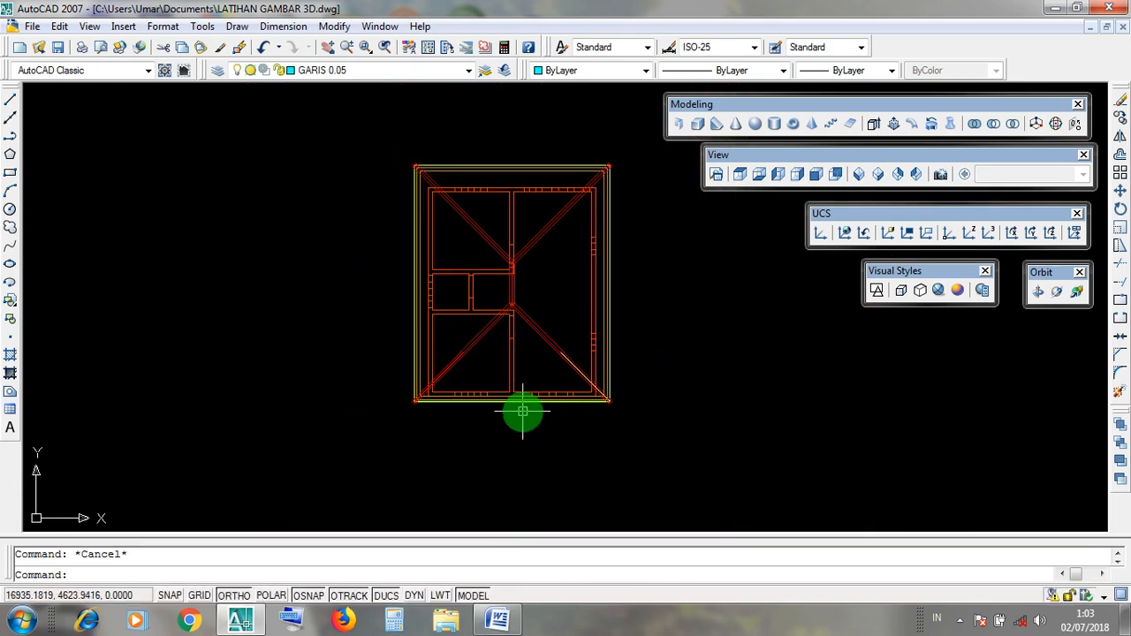
pyautogui.moveTo(517, 236); pyautogui.dragTo(495, 394, button='middle')
pyautogui.scroll(7, 502, 338)
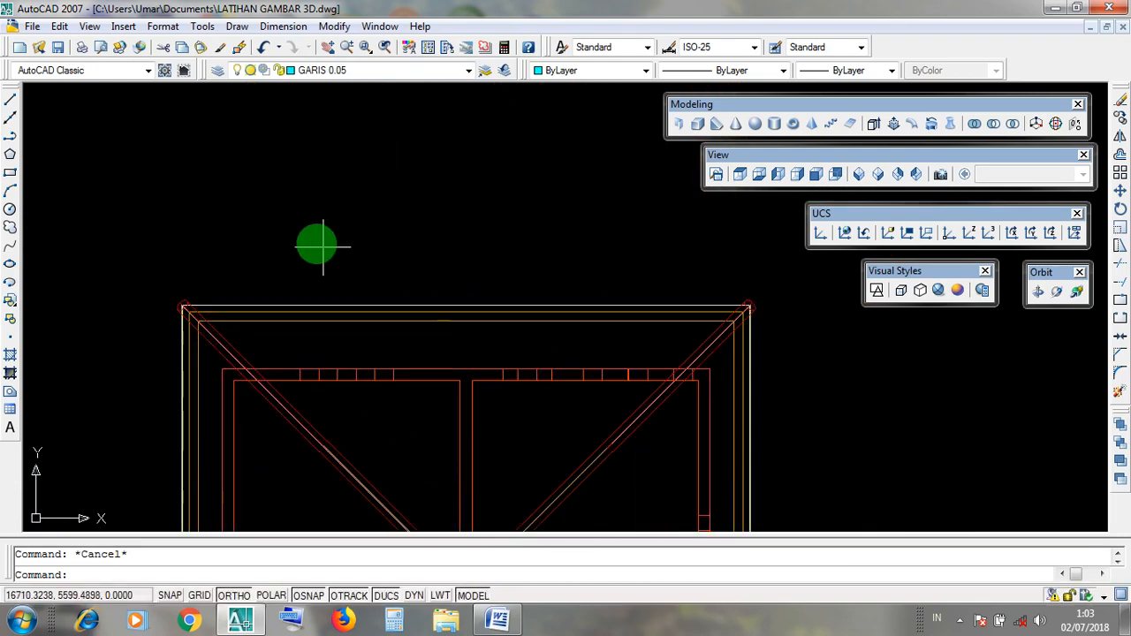
pyautogui.click(299, 27)
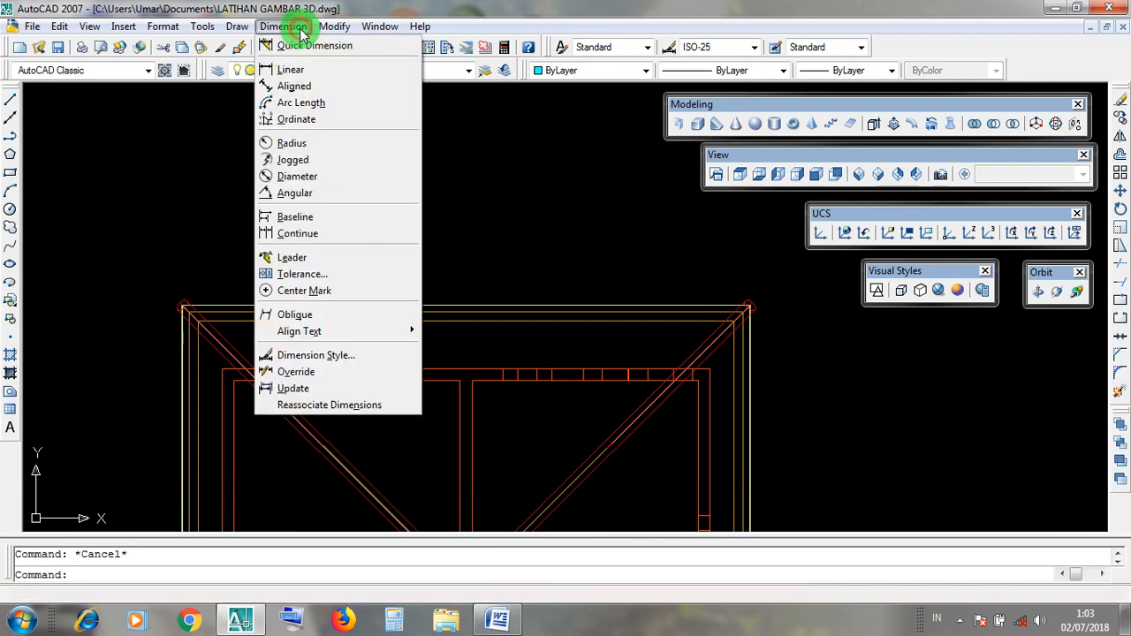
pyautogui.click(285, 27)
pyautogui.click(285, 27)
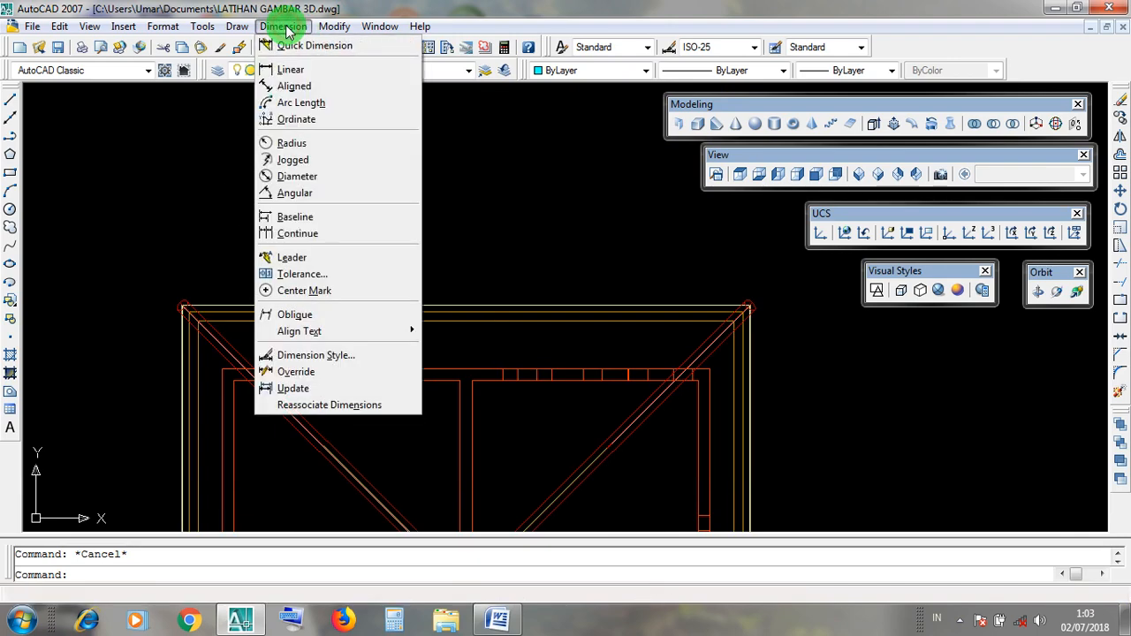
pyautogui.click(336, 74)
pyautogui.scroll(2, 471, 359)
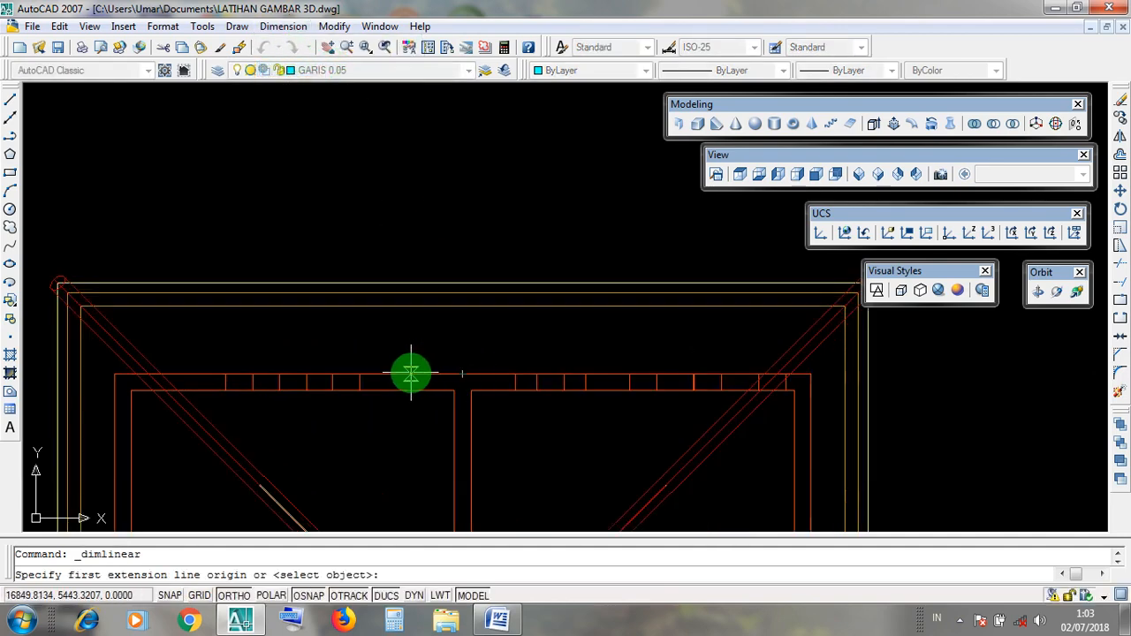
pyautogui.click(463, 377)
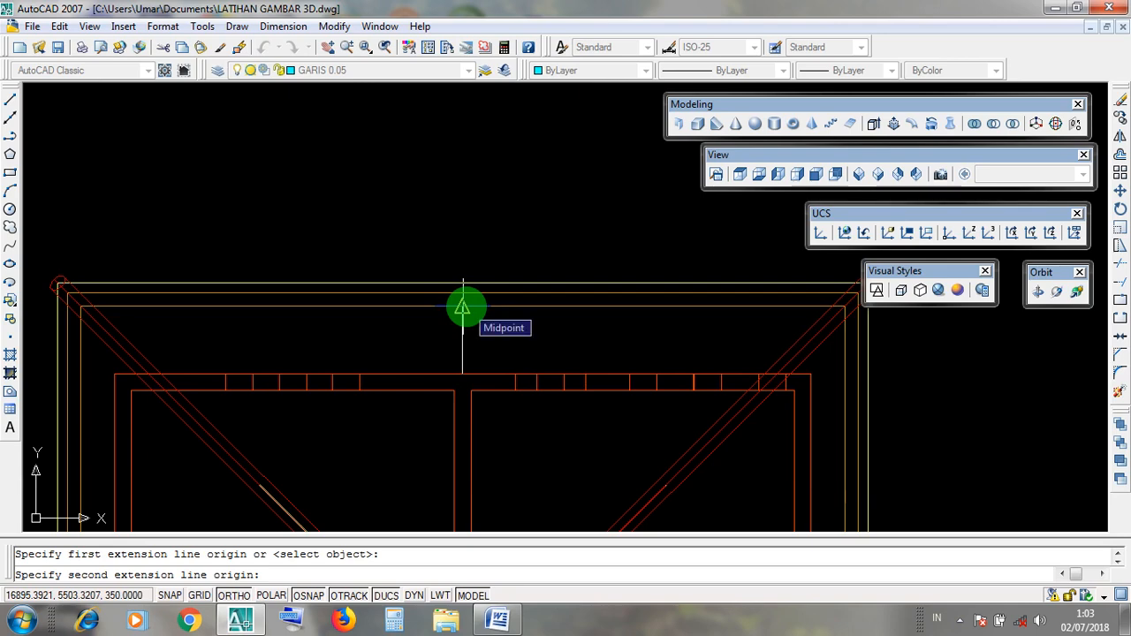
pyautogui.click(462, 306)
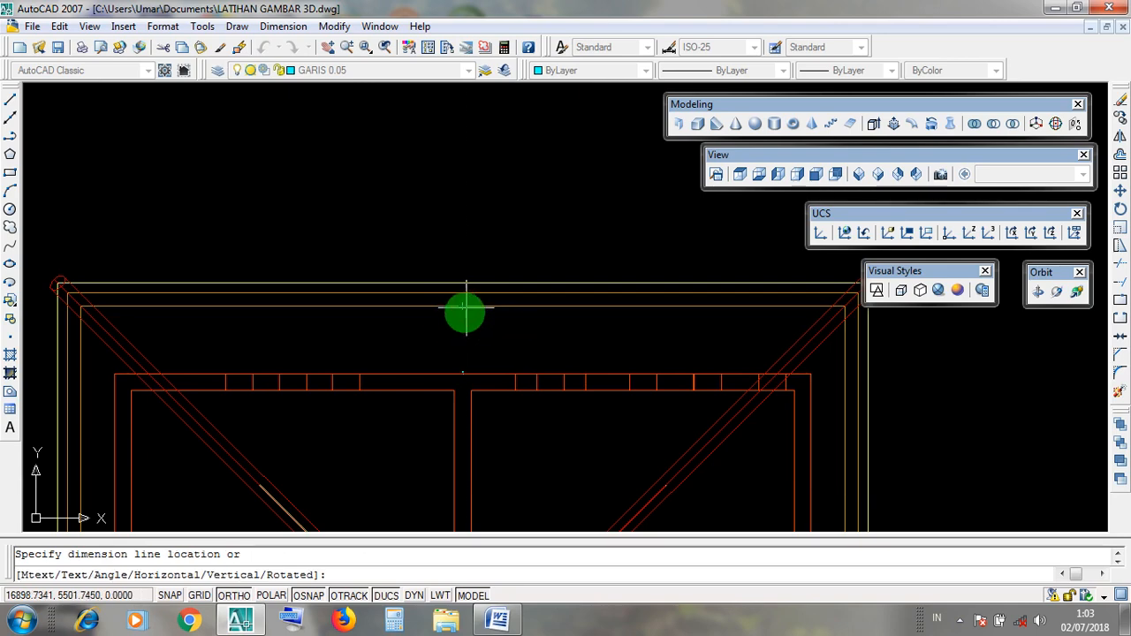
pyautogui.click(406, 333)
pyautogui.scroll(4, 406, 345)
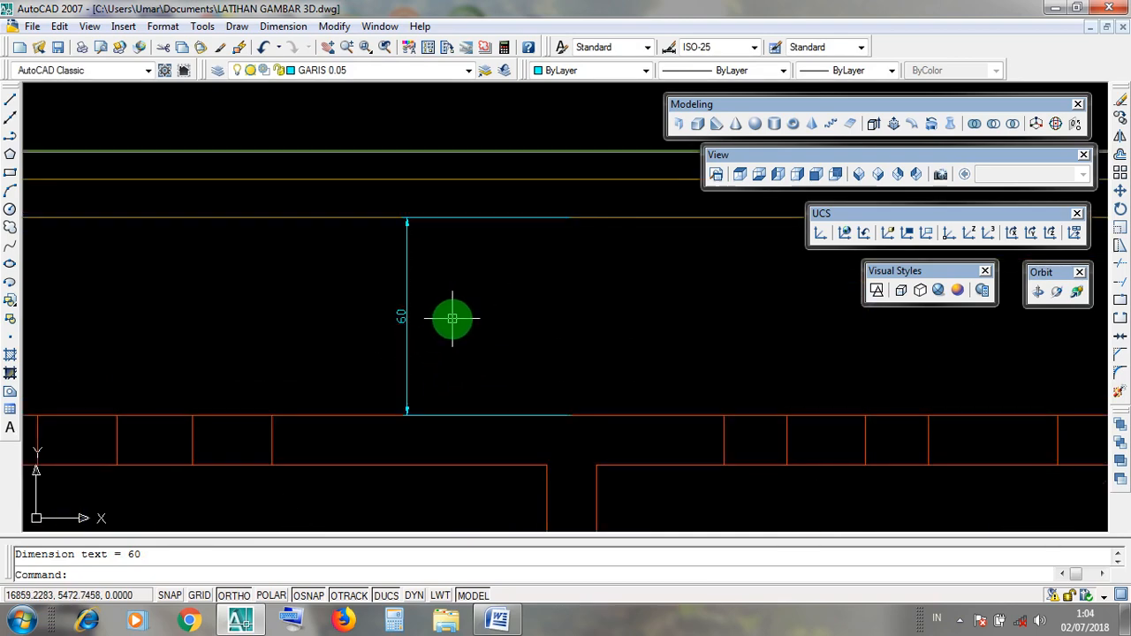
# Step: Delete the linear dimension between the upper outer wall and the fascia board
pyautogui.scroll(-4, 452, 319)
pyautogui.scroll(4, 453, 319)
pyautogui.click(451, 324)
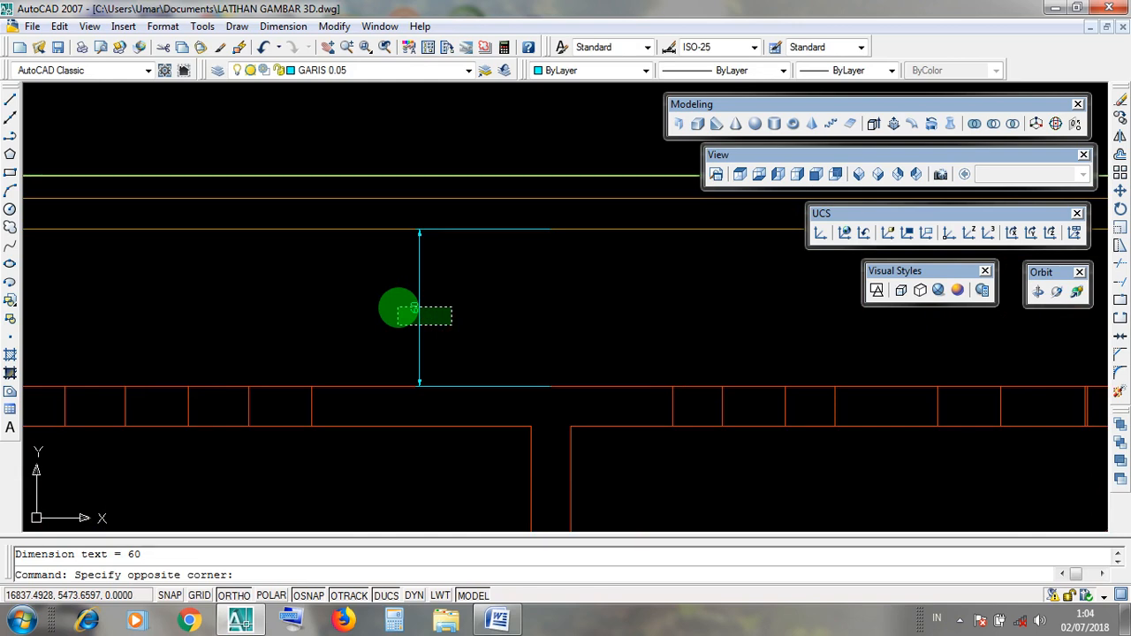
pyautogui.click(398, 308)
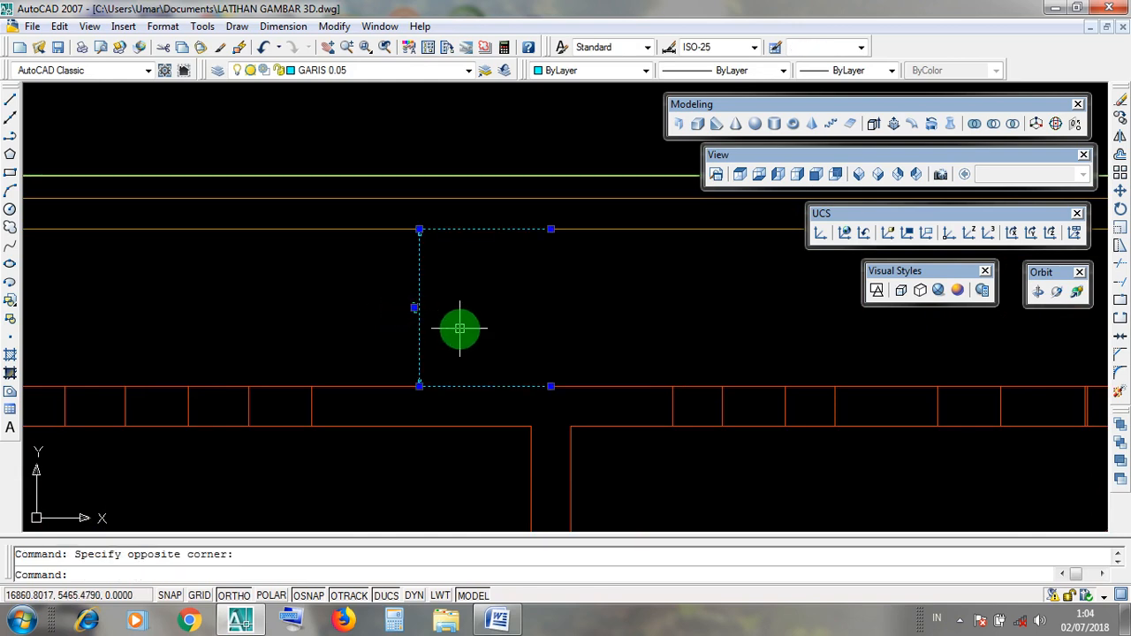
pyautogui.press('Delete')
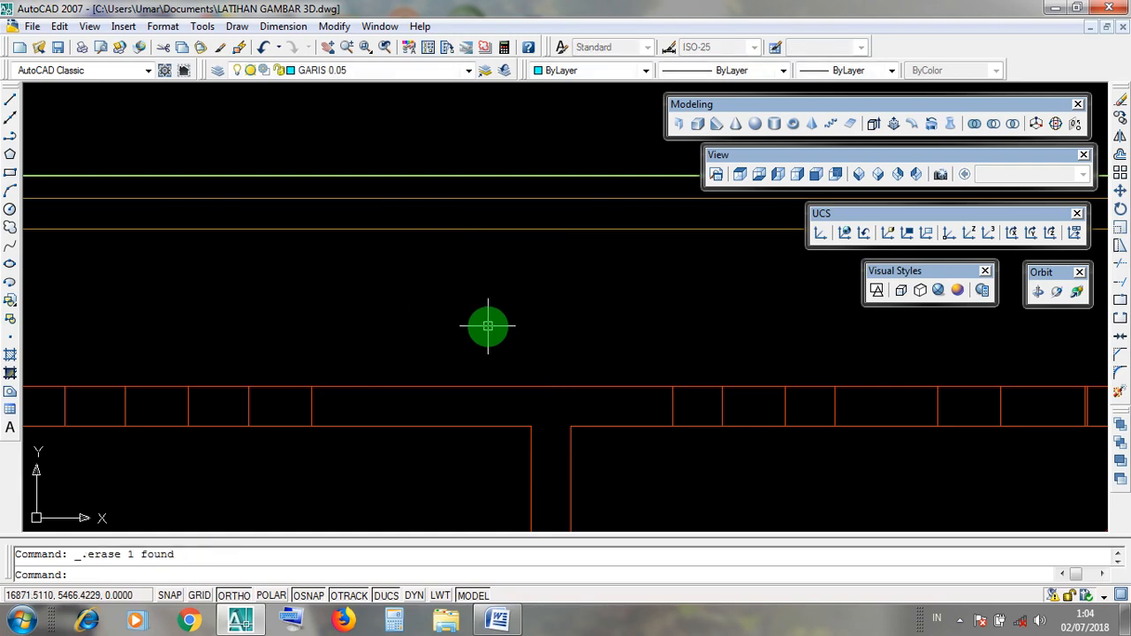
pyautogui.scroll(-3, 464, 284)
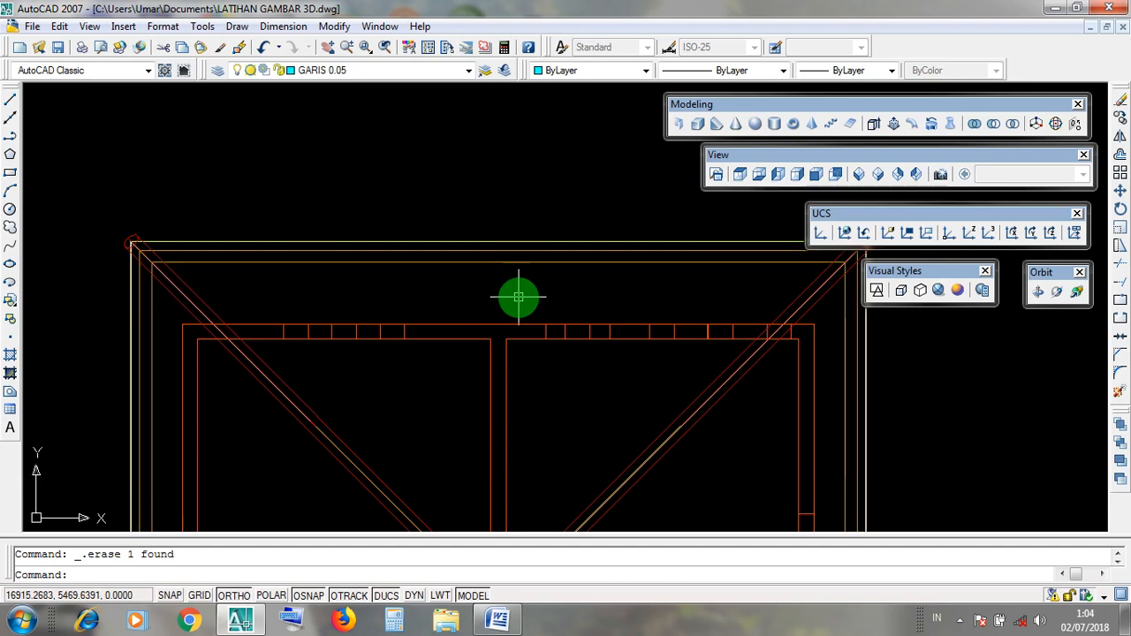
pyautogui.scroll(-5, 530, 291)
pyautogui.scroll(2, 535, 314)
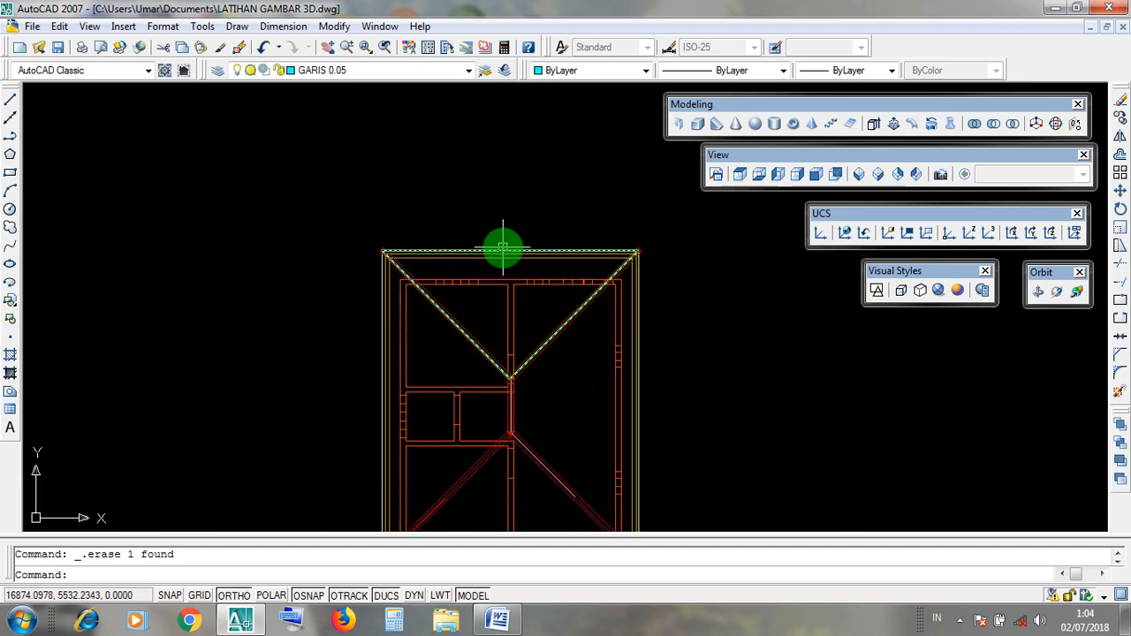
pyautogui.scroll(-3, 505, 247)
pyautogui.click(616, 253)
pyautogui.click(628, 457)
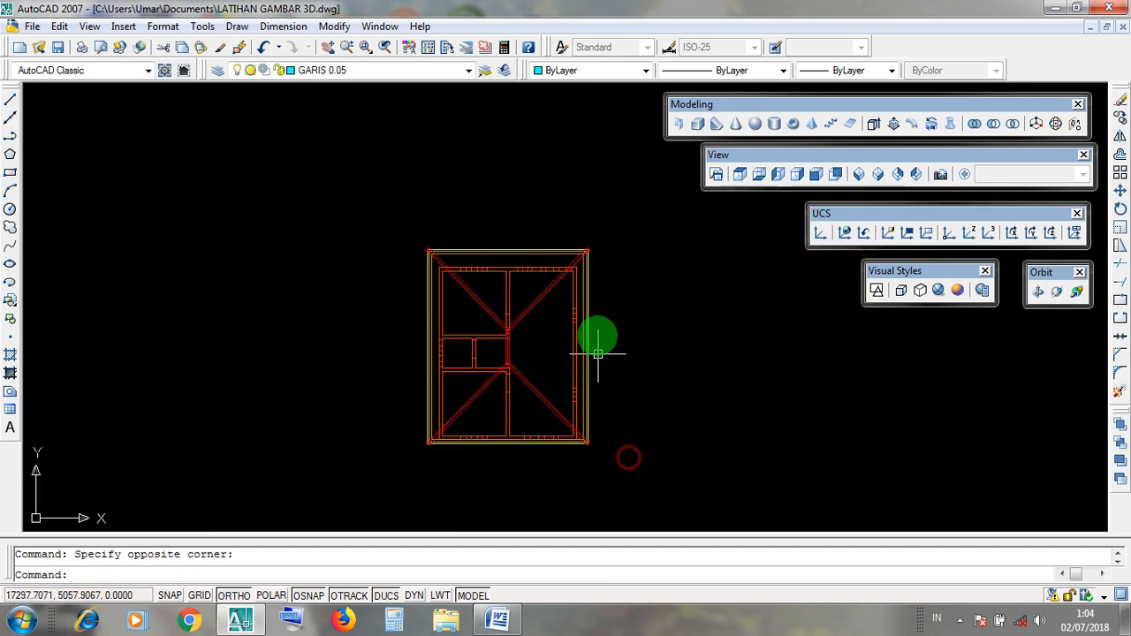
pyautogui.click(613, 230)
pyautogui.click(637, 477)
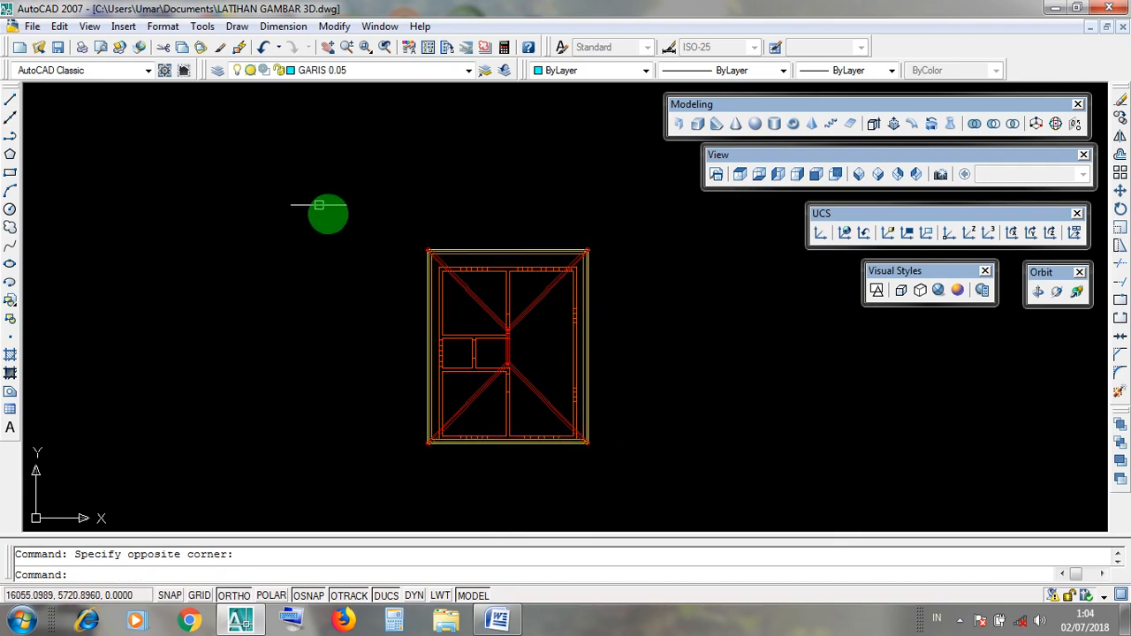
pyautogui.scroll(2, 493, 408)
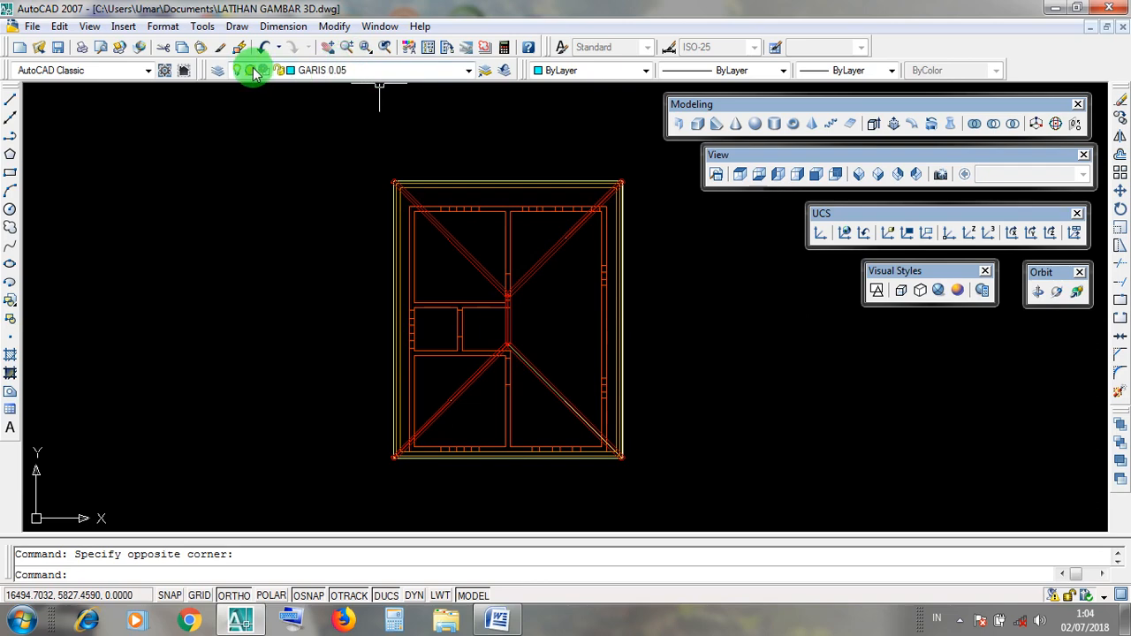
# Step: Turn off the wall layer DINDING 1 so only the roof objects are displayed
pyautogui.click(468, 70)
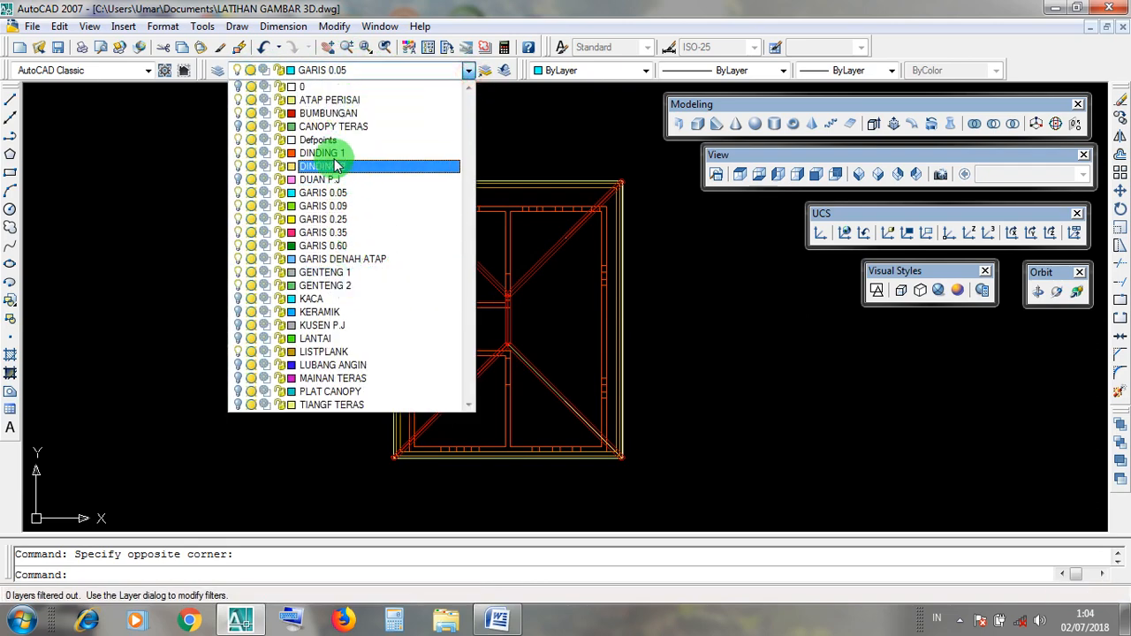
pyautogui.click(239, 155)
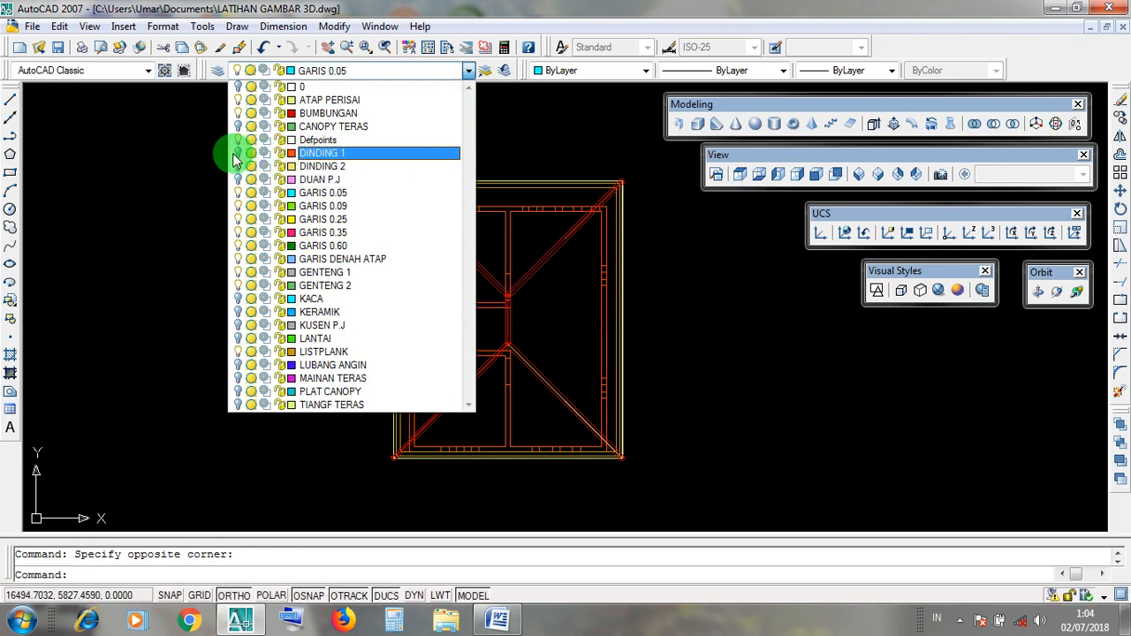
pyautogui.click(759, 348)
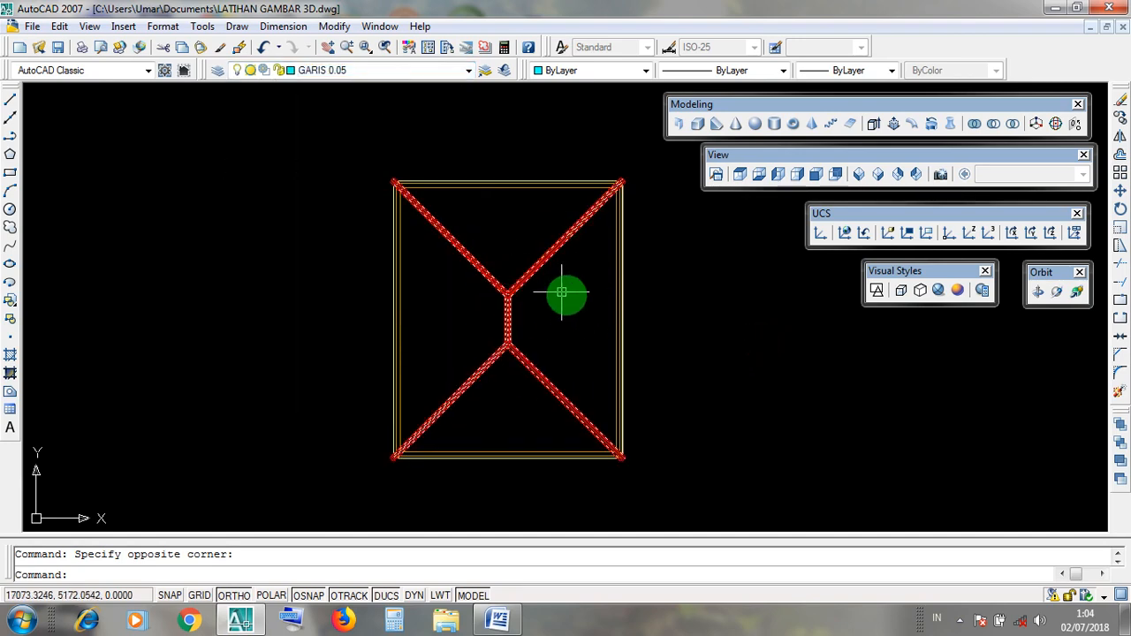
pyautogui.scroll(-2, 596, 396)
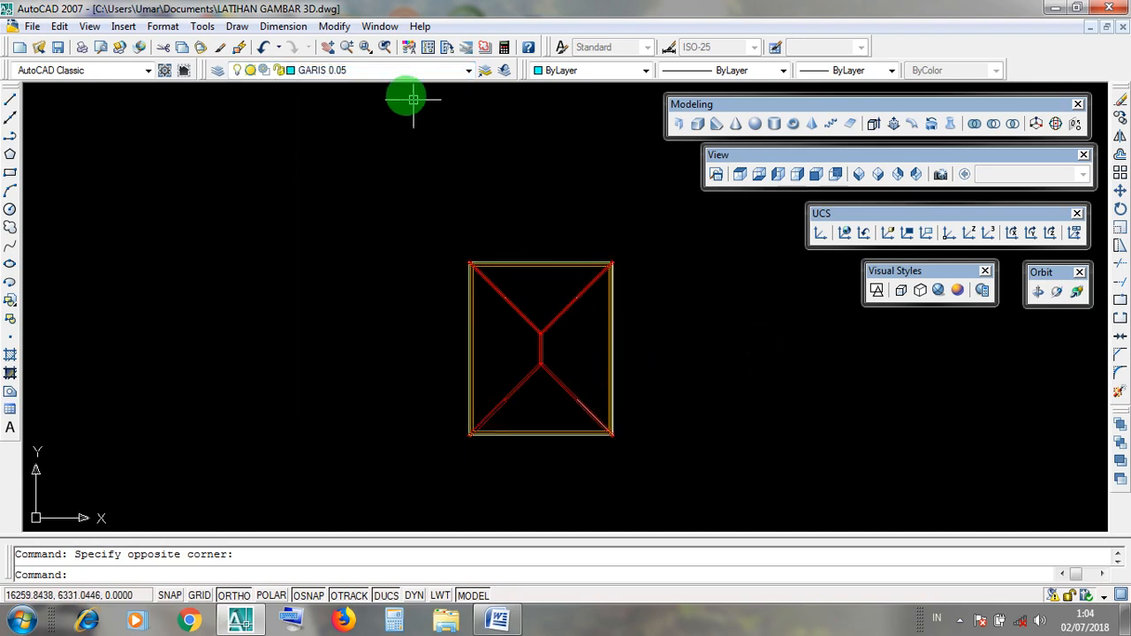
pyautogui.click(595, 346)
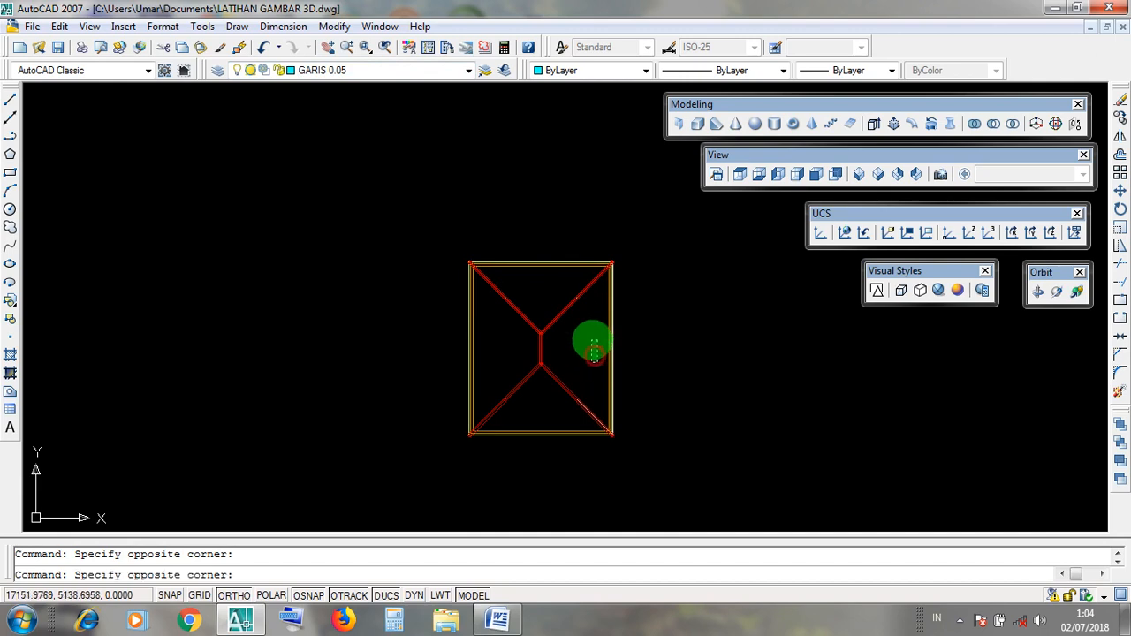
pyautogui.click(597, 365)
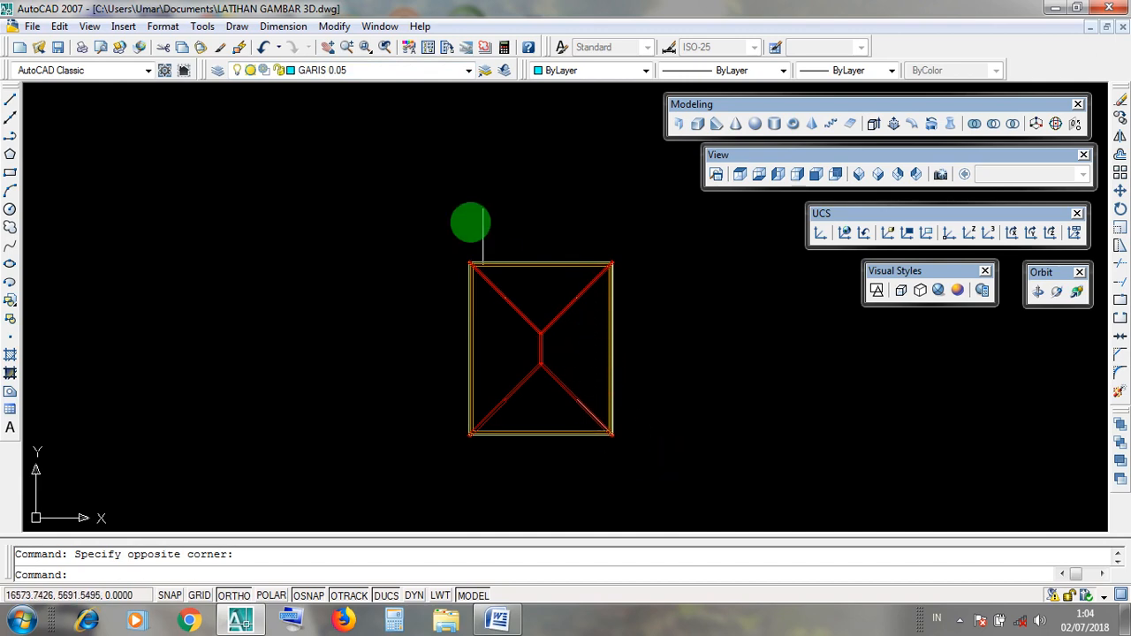
# Step: Switch to the MOVE document in Word and review the CARA 3 instructions on selecting objects, starting Move and pointing towards the destination
pyautogui.click(1058, 10)
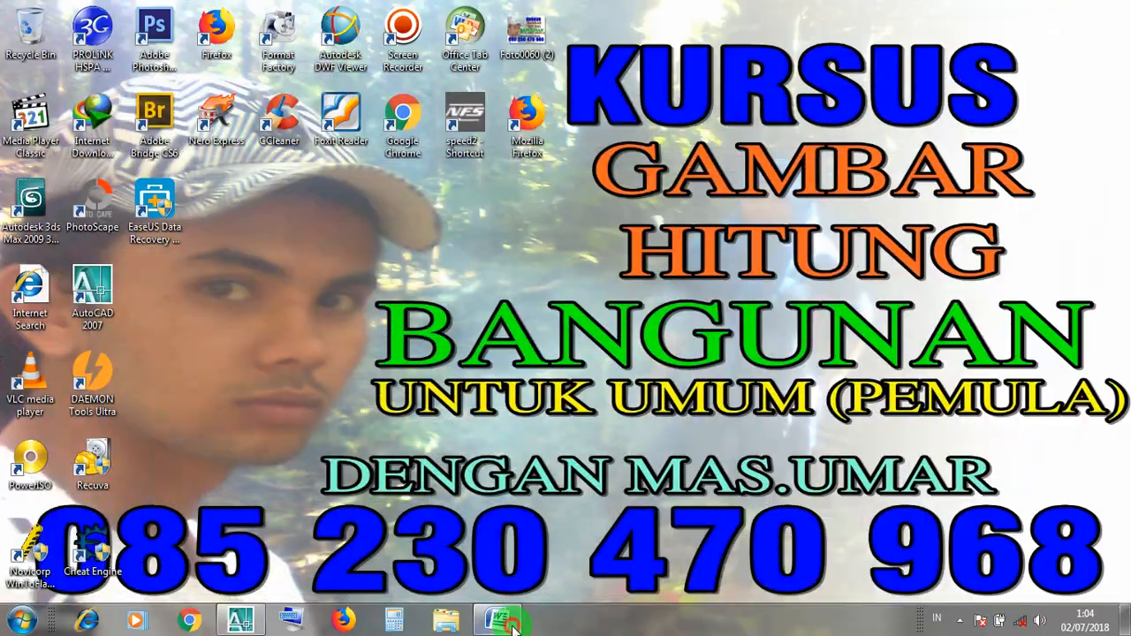
pyautogui.click(500, 621)
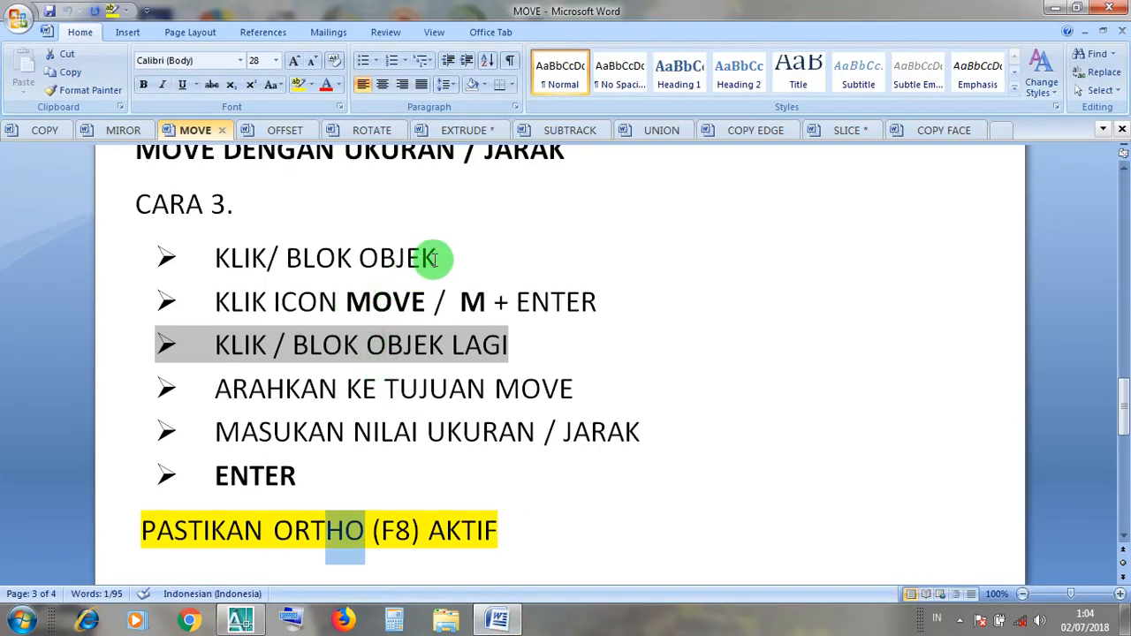
pyautogui.moveTo(435, 258); pyautogui.dragTo(223, 257)
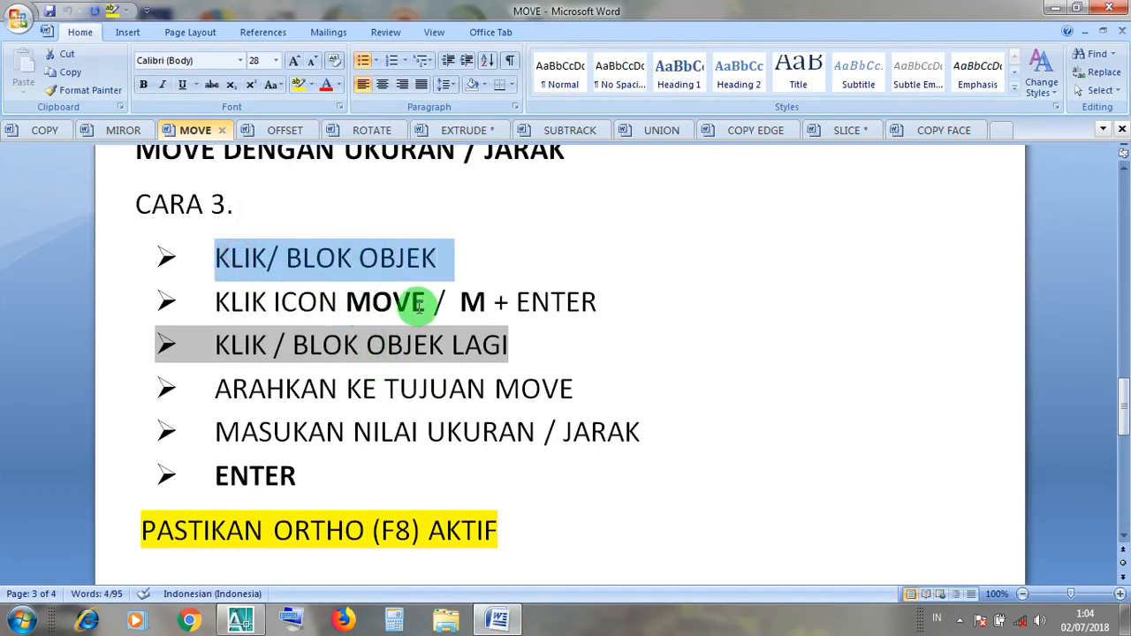
pyautogui.moveTo(419, 305); pyautogui.dragTo(223, 300)
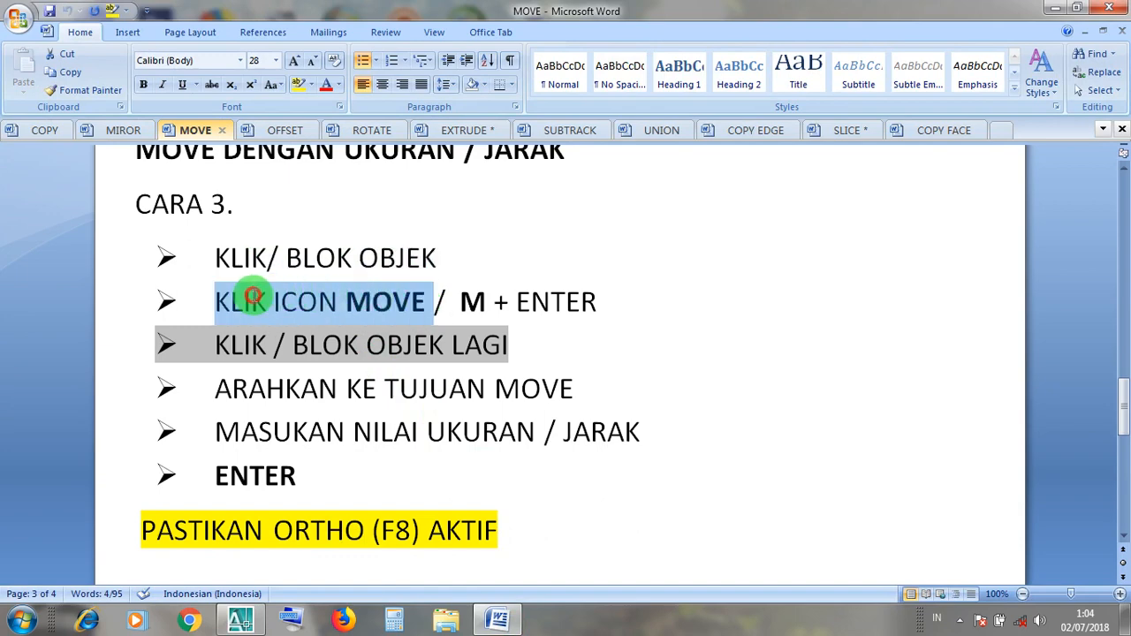
pyautogui.click(471, 303)
pyautogui.click(552, 302)
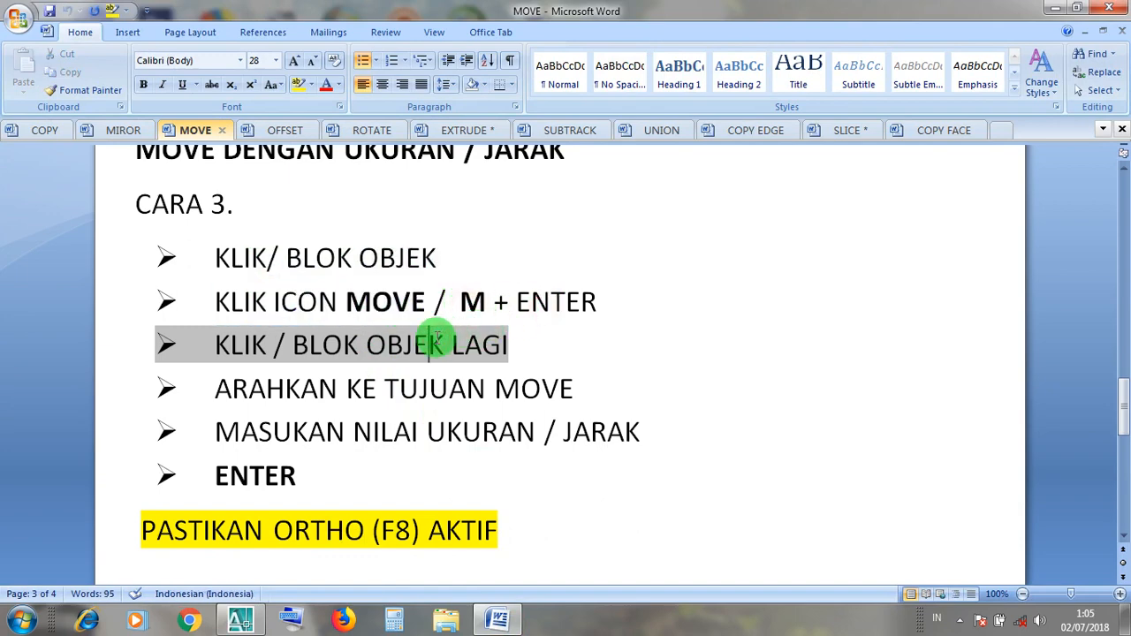
pyautogui.click(427, 389)
pyautogui.click(549, 387)
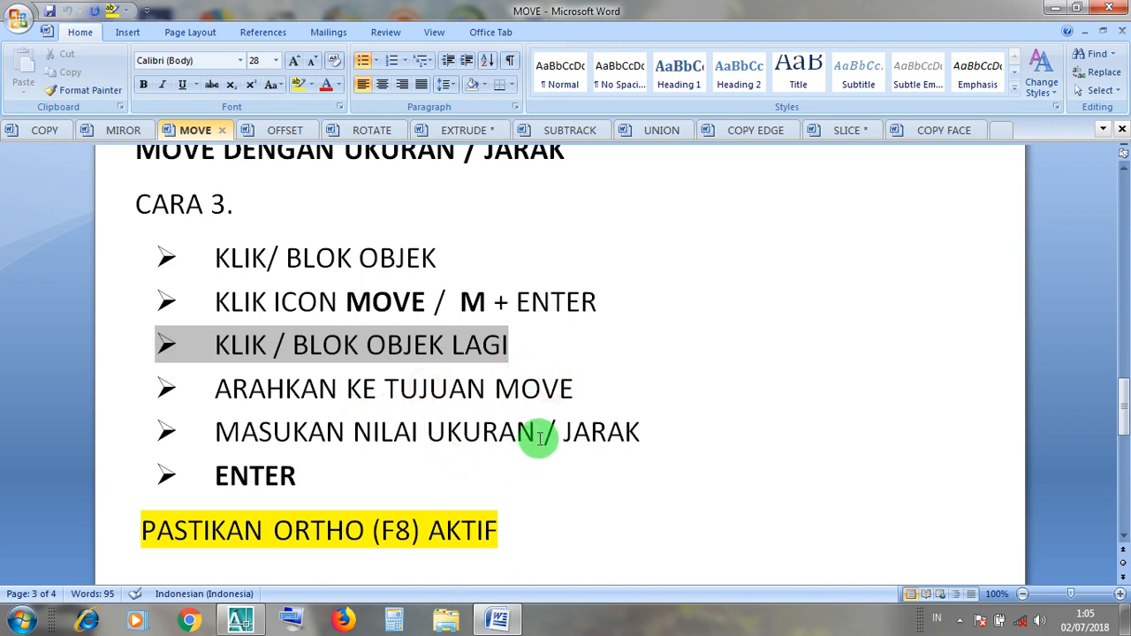
# Step: Review the remaining CARA 3 instructions on entering the move distance, confirming it and keeping Ortho active
pyautogui.moveTo(541, 439); pyautogui.dragTo(241, 444)
pyautogui.click(288, 449)
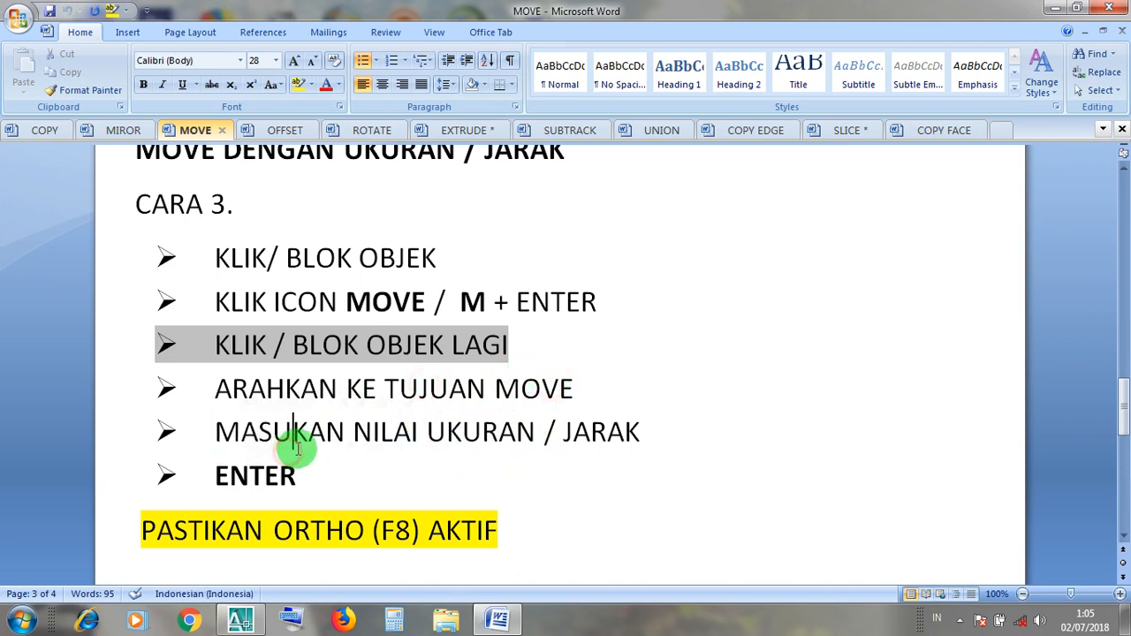
pyautogui.click(447, 446)
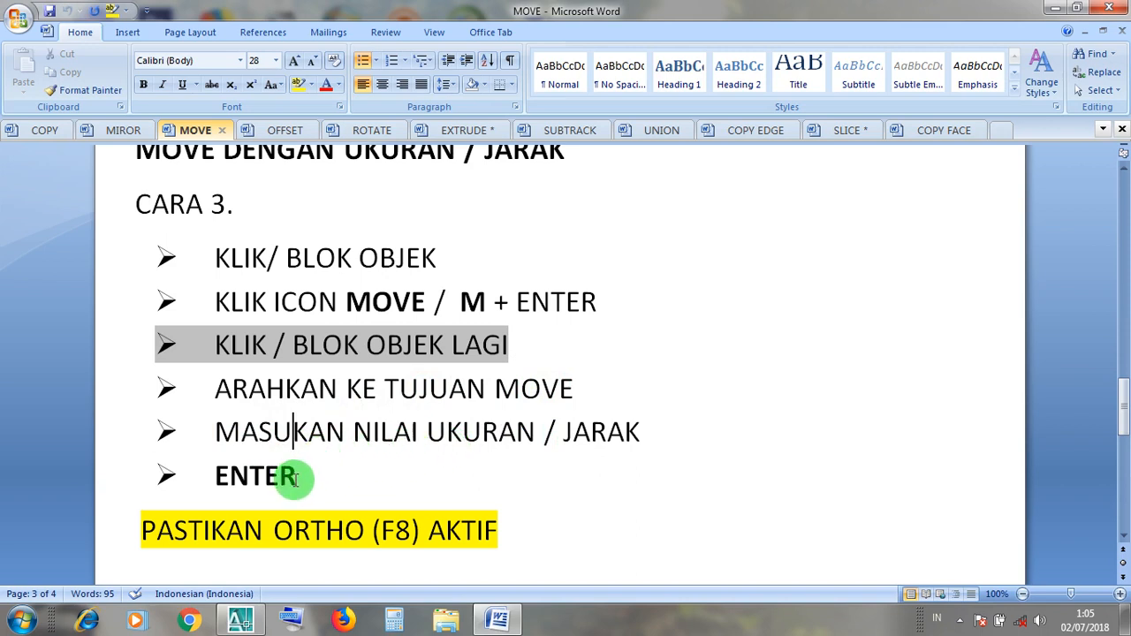
pyautogui.moveTo(297, 478); pyautogui.dragTo(212, 475)
pyautogui.moveTo(295, 480); pyautogui.dragTo(215, 478)
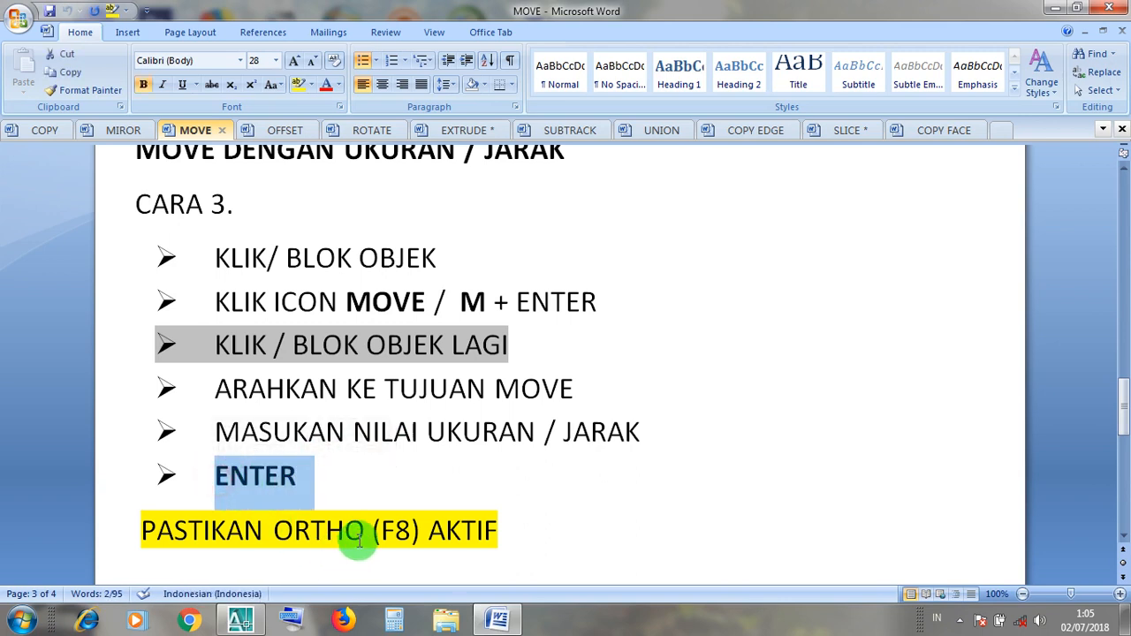
pyautogui.moveTo(359, 541); pyautogui.dragTo(165, 536)
pyautogui.click(156, 538)
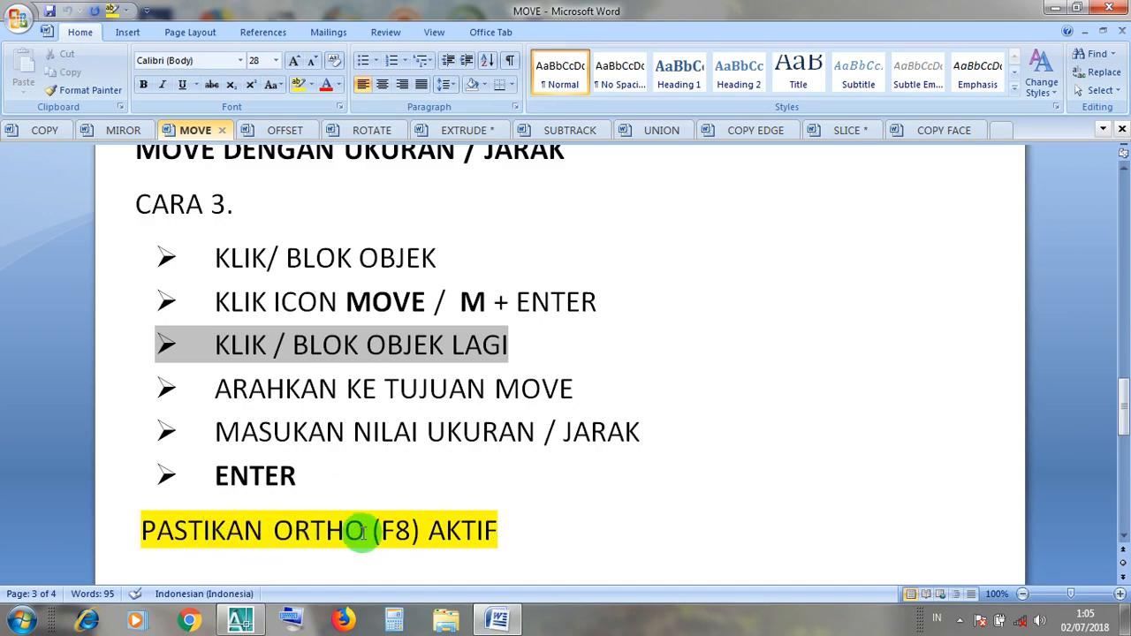
pyautogui.moveTo(362, 532); pyautogui.dragTo(212, 519)
pyautogui.click(196, 541)
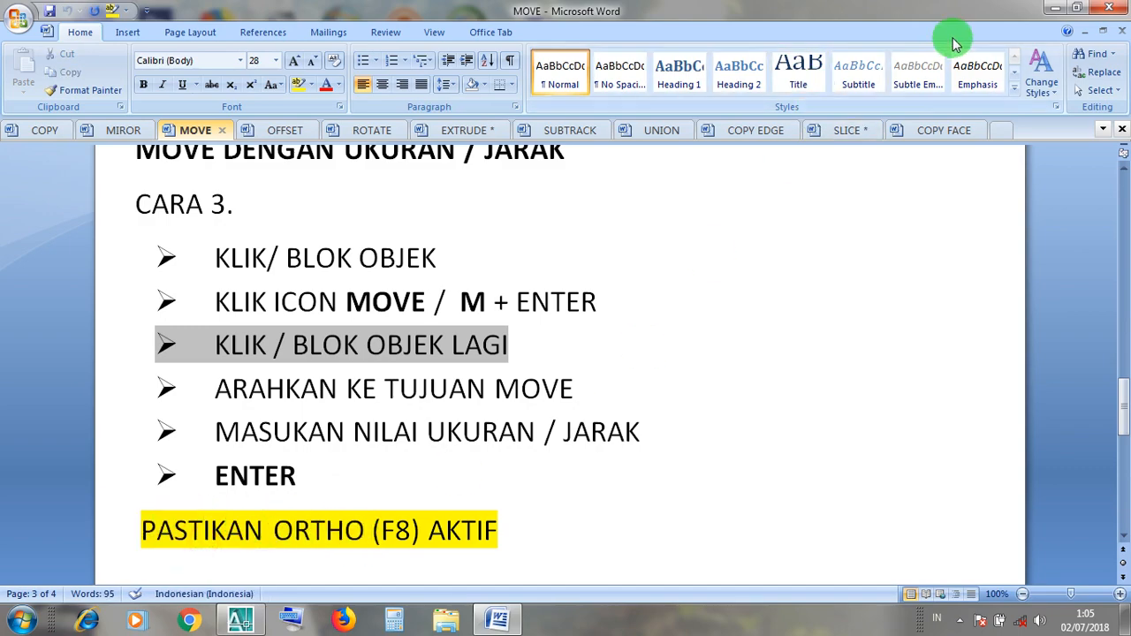
# Step: Minimise the MOVE document and switch back to the roof plan in AutoCAD
pyautogui.click(1055, 8)
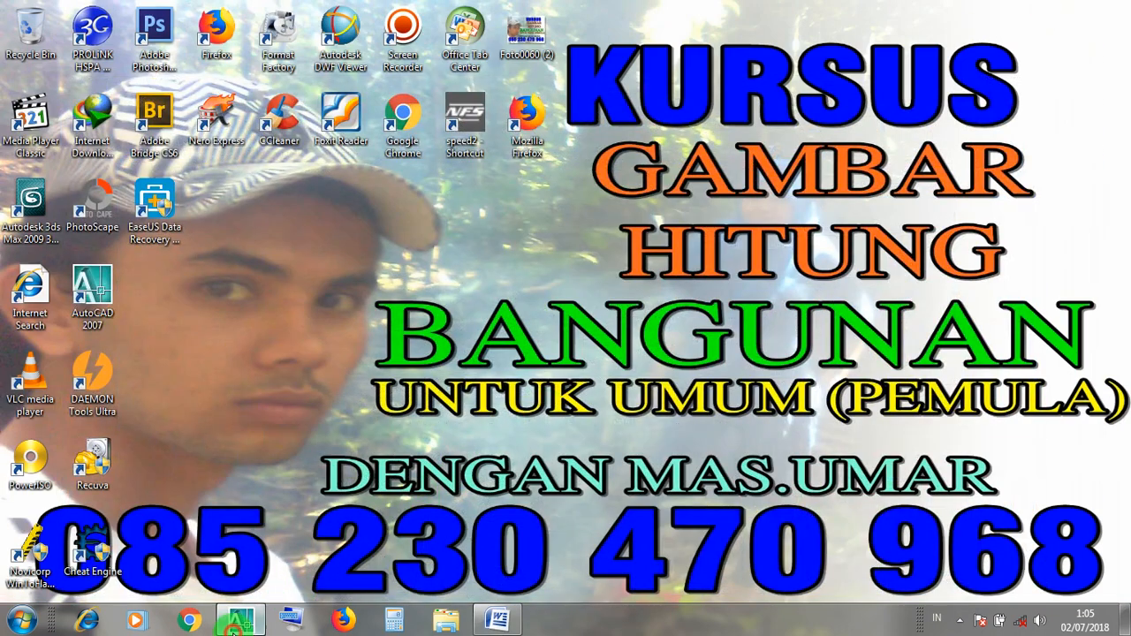
pyautogui.click(232, 622)
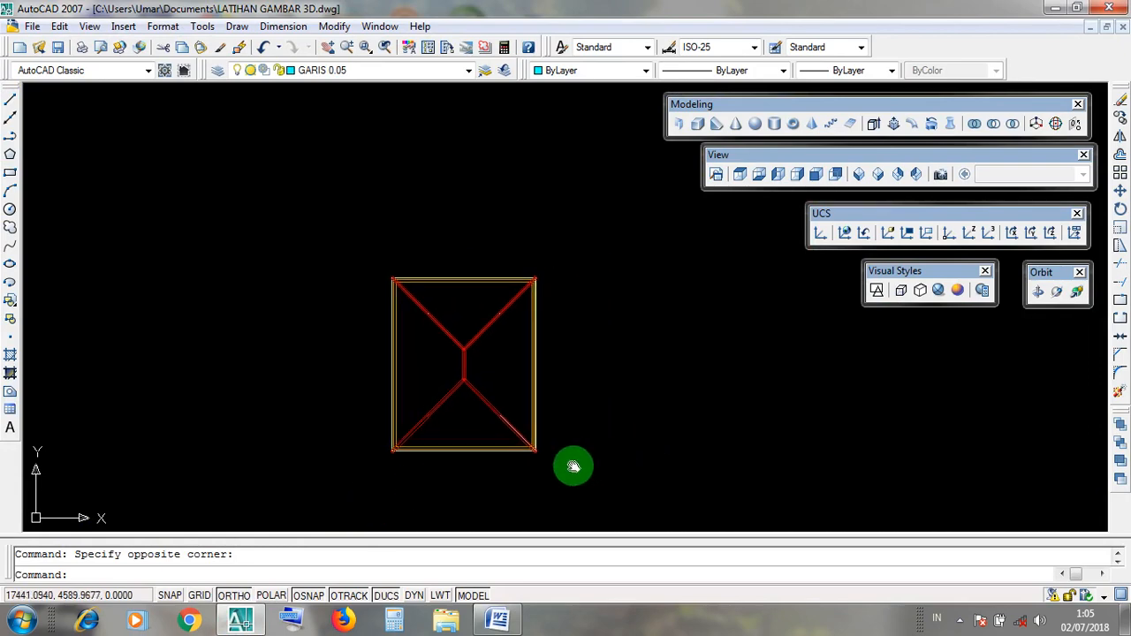
# Step: With Ortho on, select all the roof objects and move them 30 units straight down in the plan view
pyautogui.click(233, 596)
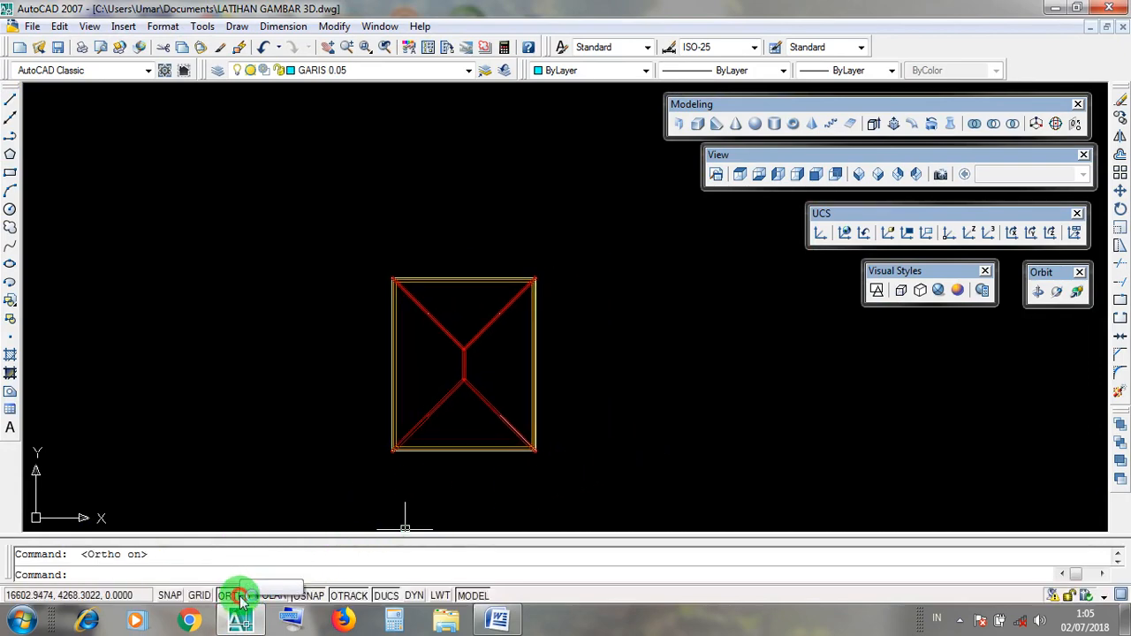
pyautogui.click(241, 597)
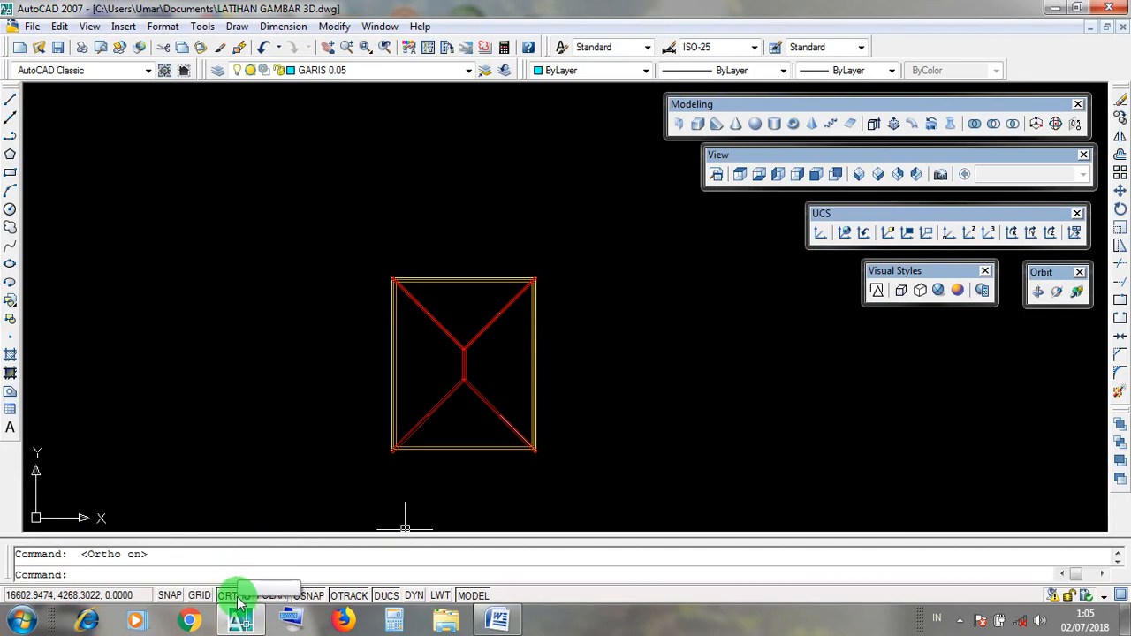
pyautogui.click(580, 489)
pyautogui.click(358, 234)
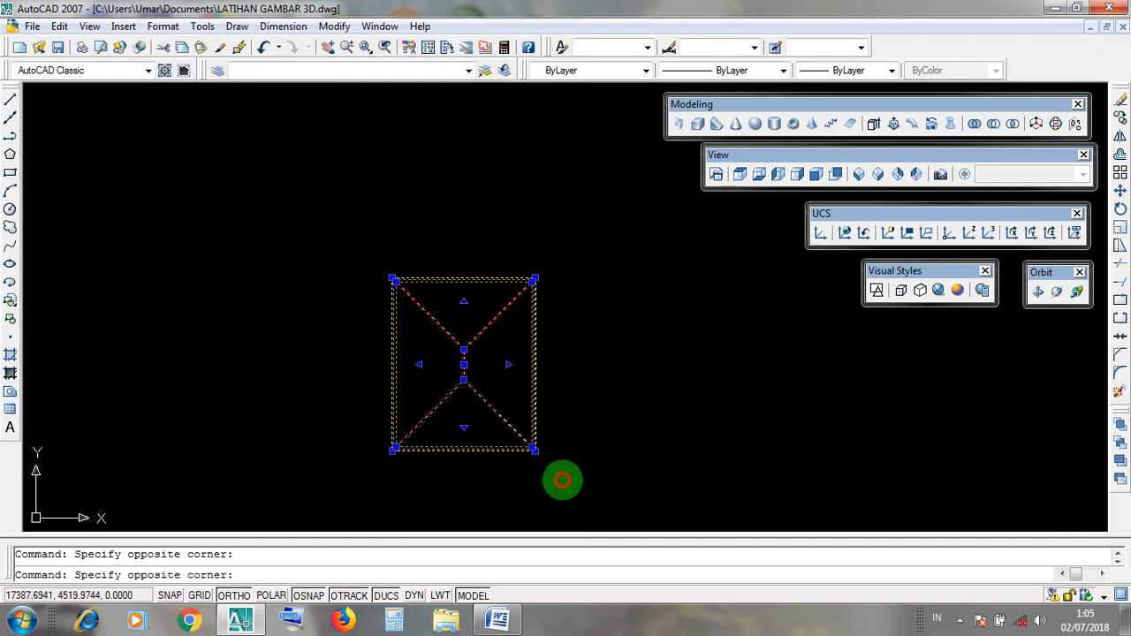
pyautogui.click(356, 209)
pyautogui.scroll(3, 516, 372)
pyautogui.scroll(-5, 466, 381)
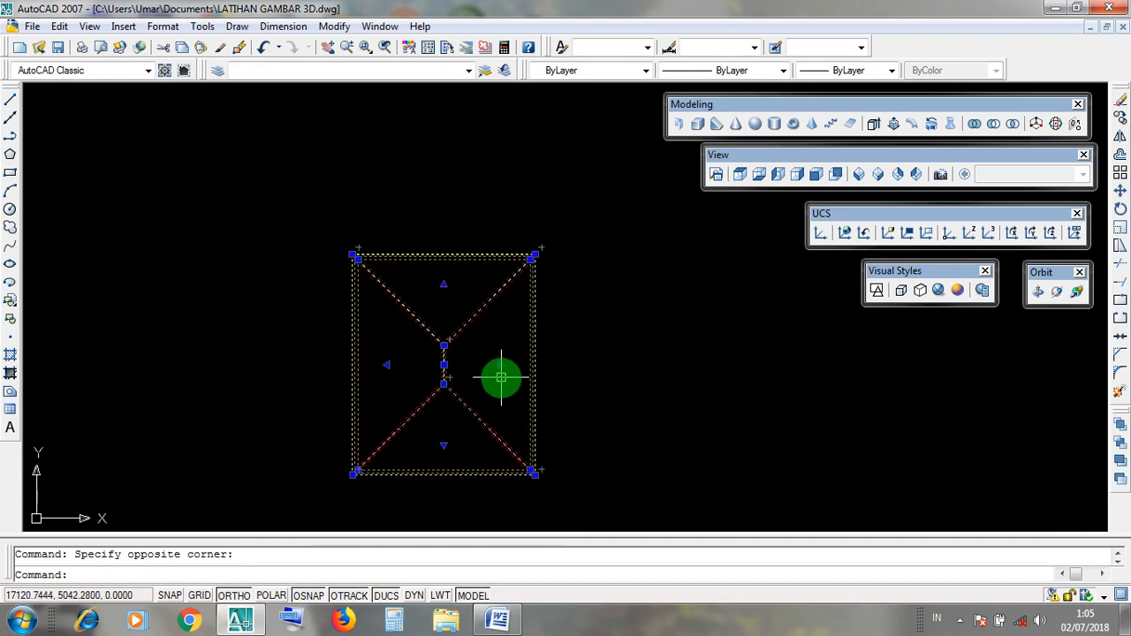
pyautogui.click(538, 445)
pyautogui.click(384, 256)
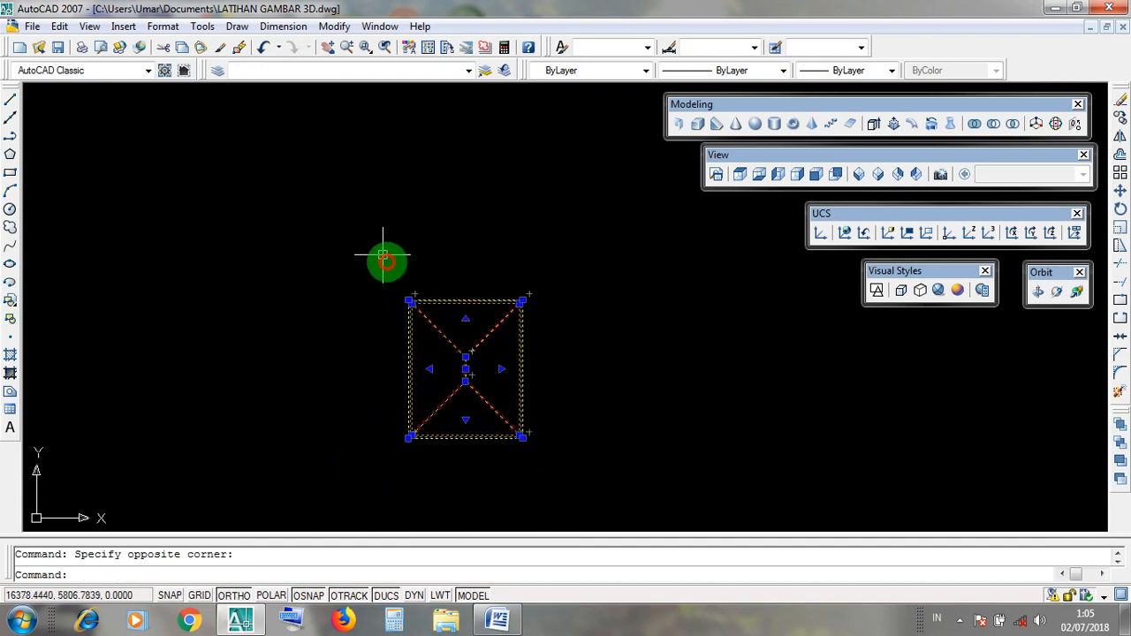
pyautogui.click(565, 474)
pyautogui.click(372, 260)
pyautogui.click(374, 266)
pyautogui.click(548, 440)
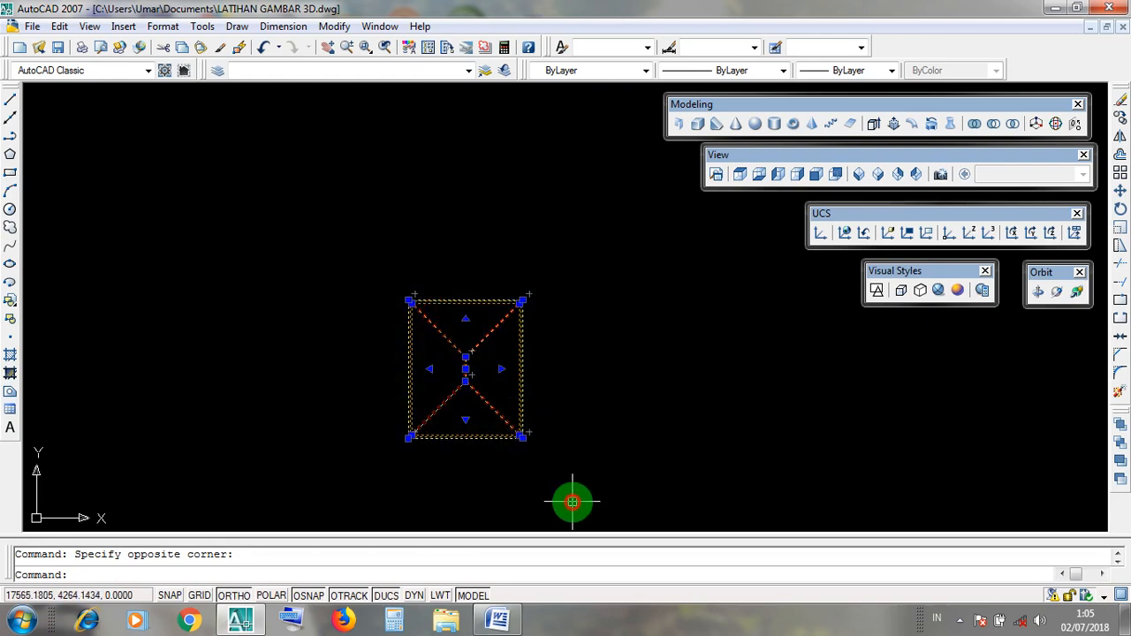
pyautogui.click(537, 482)
pyautogui.click(358, 250)
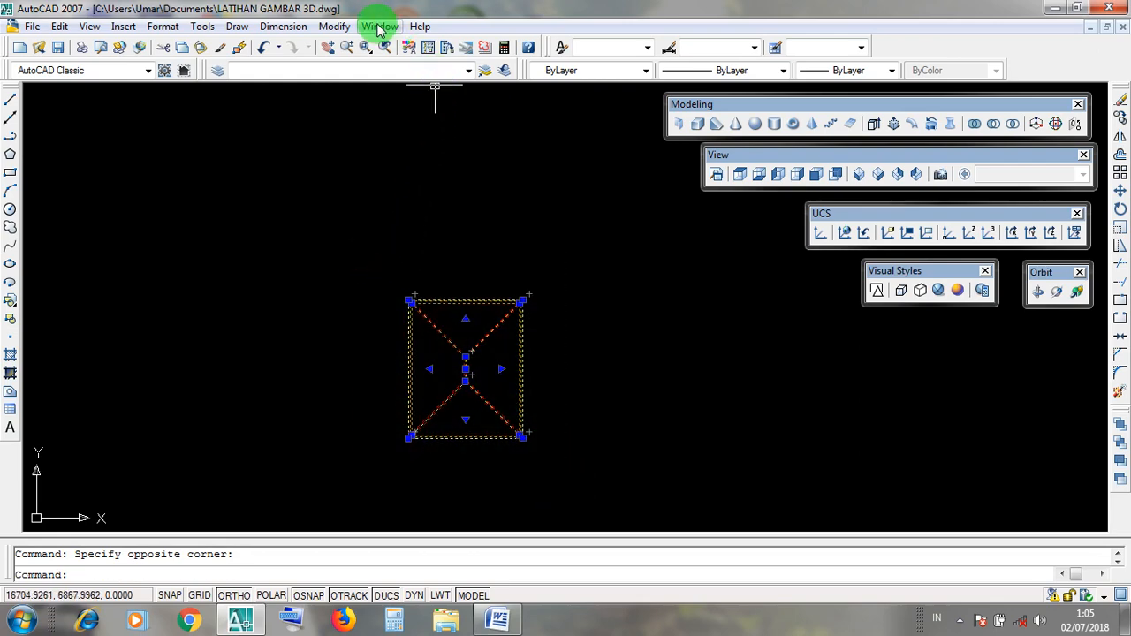
pyautogui.click(344, 28)
pyautogui.click(344, 27)
pyautogui.click(343, 28)
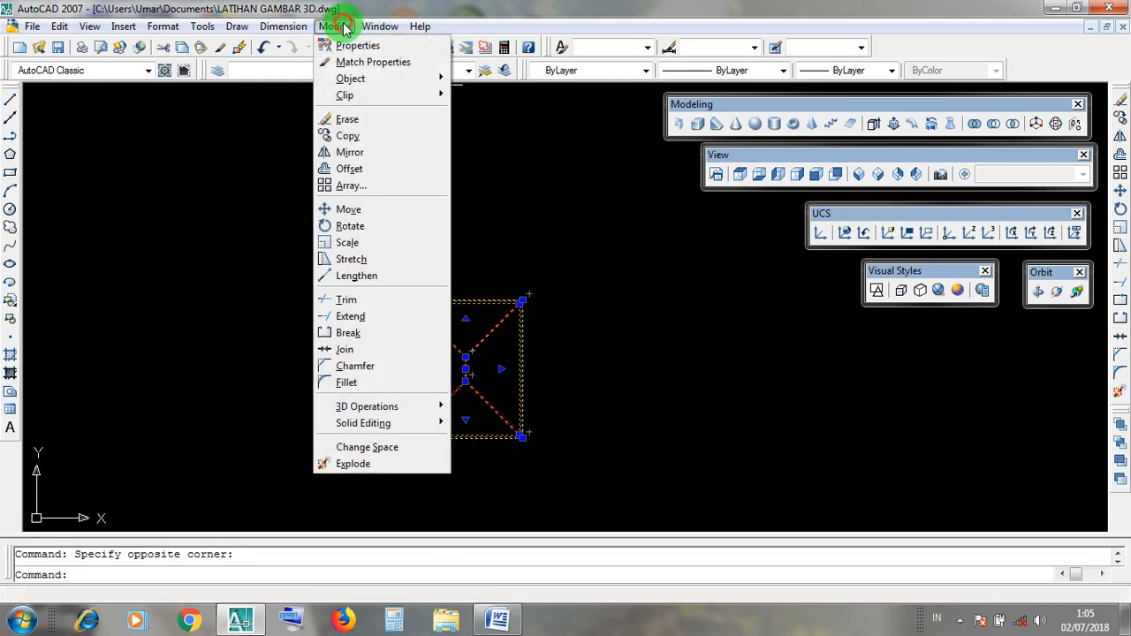
pyautogui.click(392, 209)
pyautogui.moveTo(634, 312); pyautogui.dragTo(571, 299, button='middle')
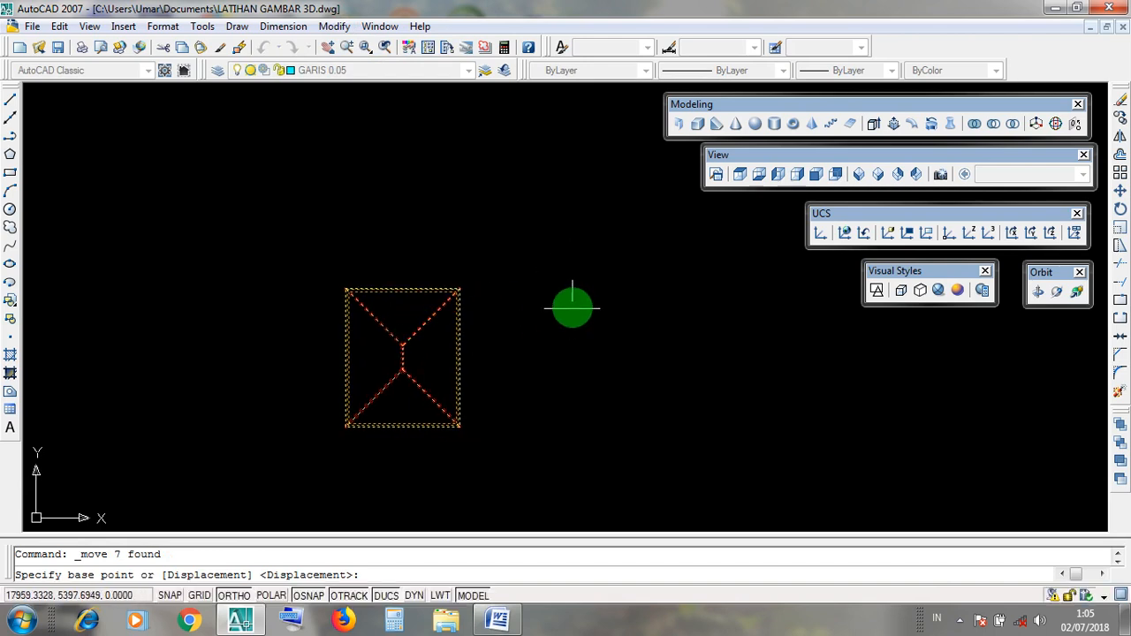
pyautogui.click(583, 282)
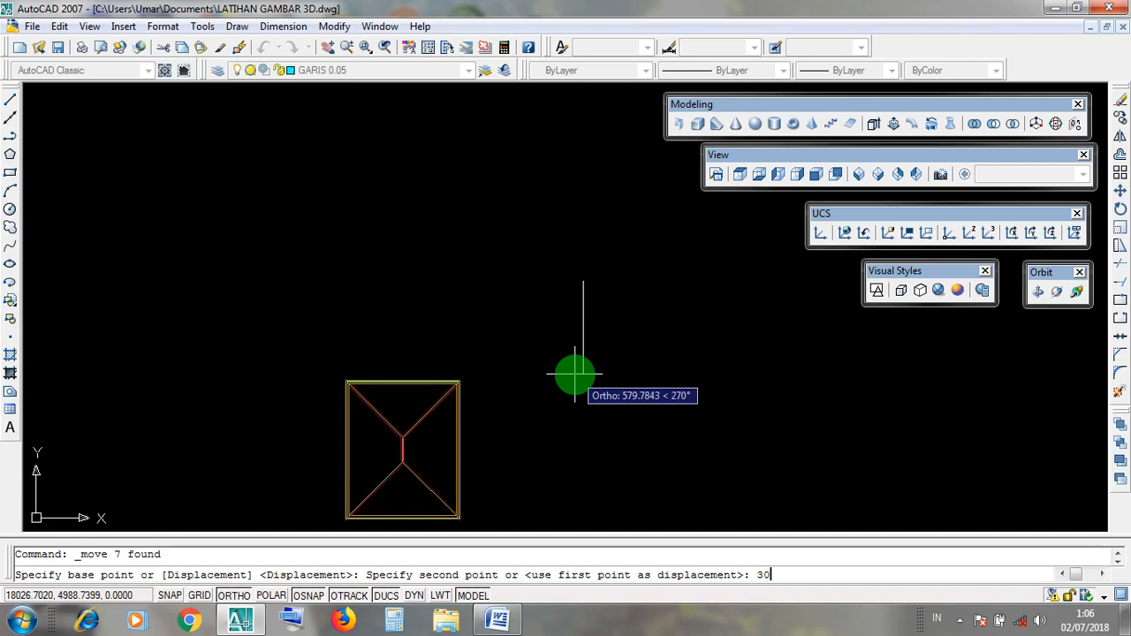
pyautogui.press('Return')
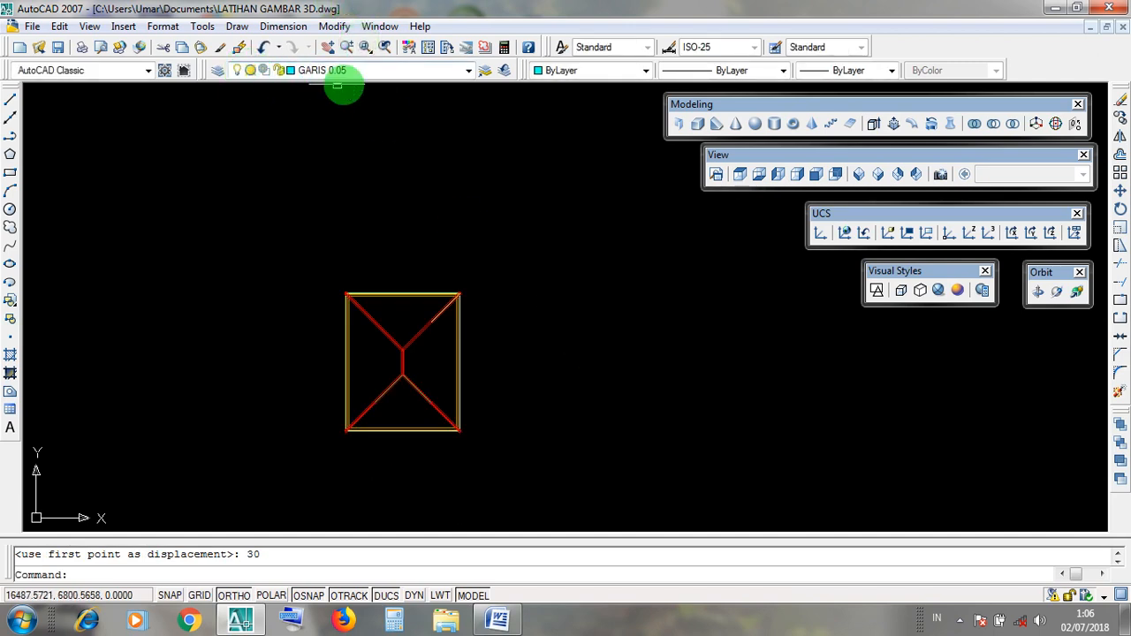
# Step: Turn the wall layer DINDING 1 back on
pyautogui.click(472, 71)
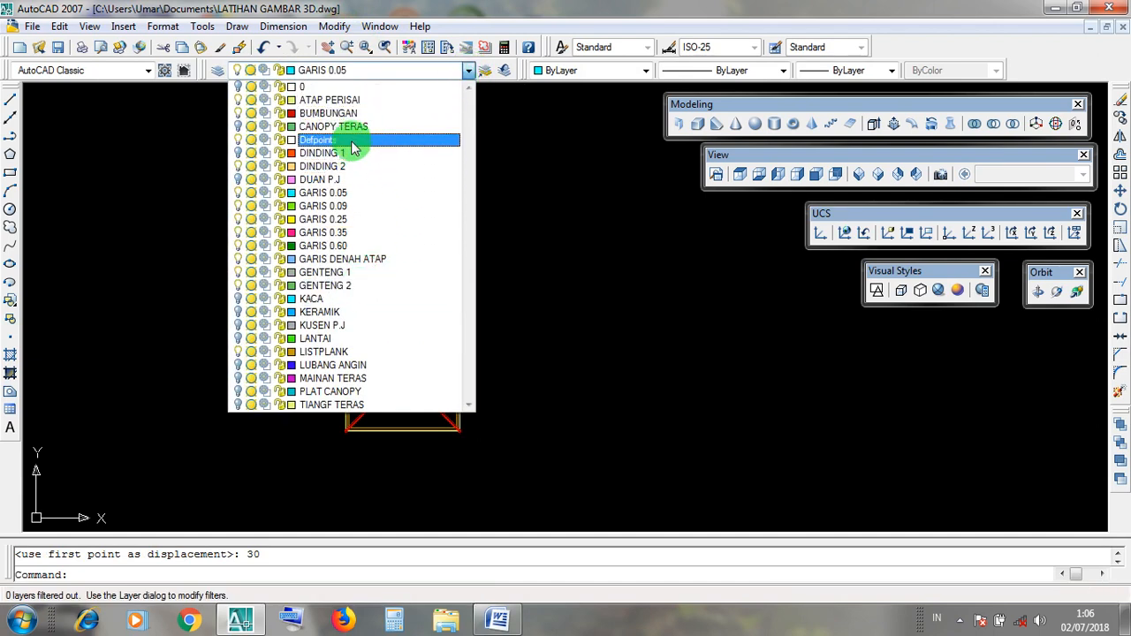
pyautogui.click(240, 154)
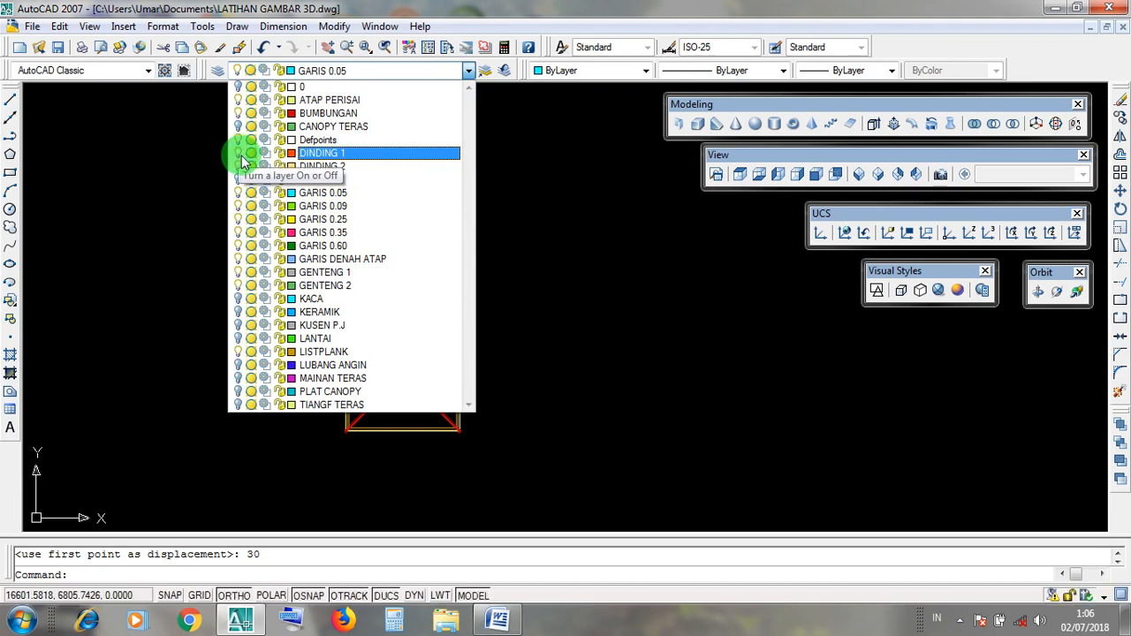
pyautogui.click(694, 309)
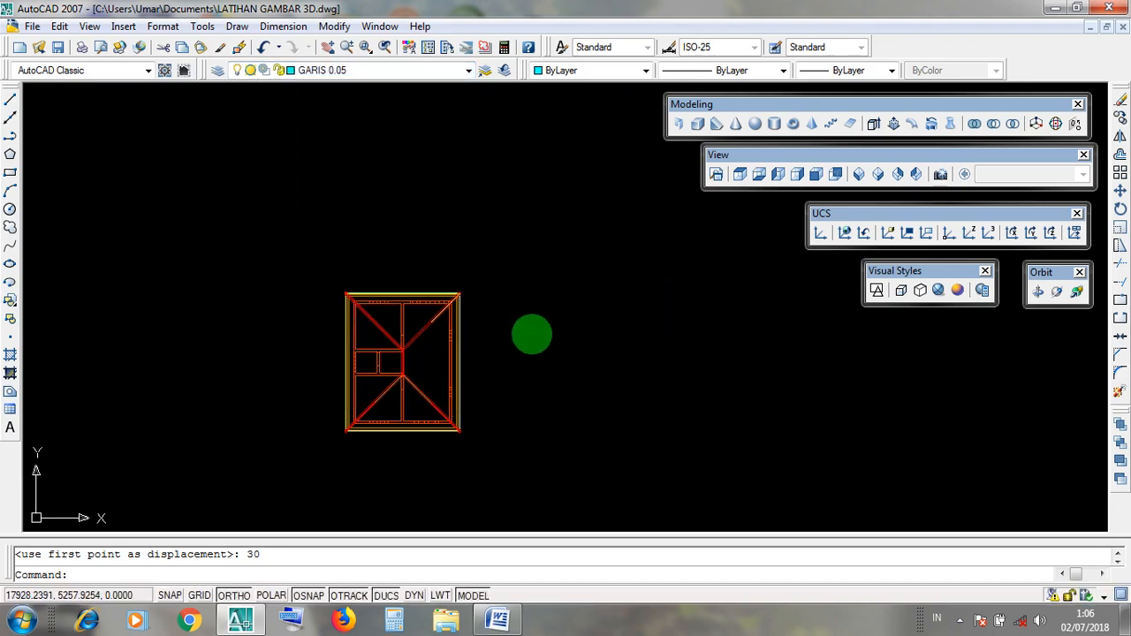
# Step: Compare the roof overhang beyond the upper and lower walls in the plan view
pyautogui.scroll(8, 400, 316)
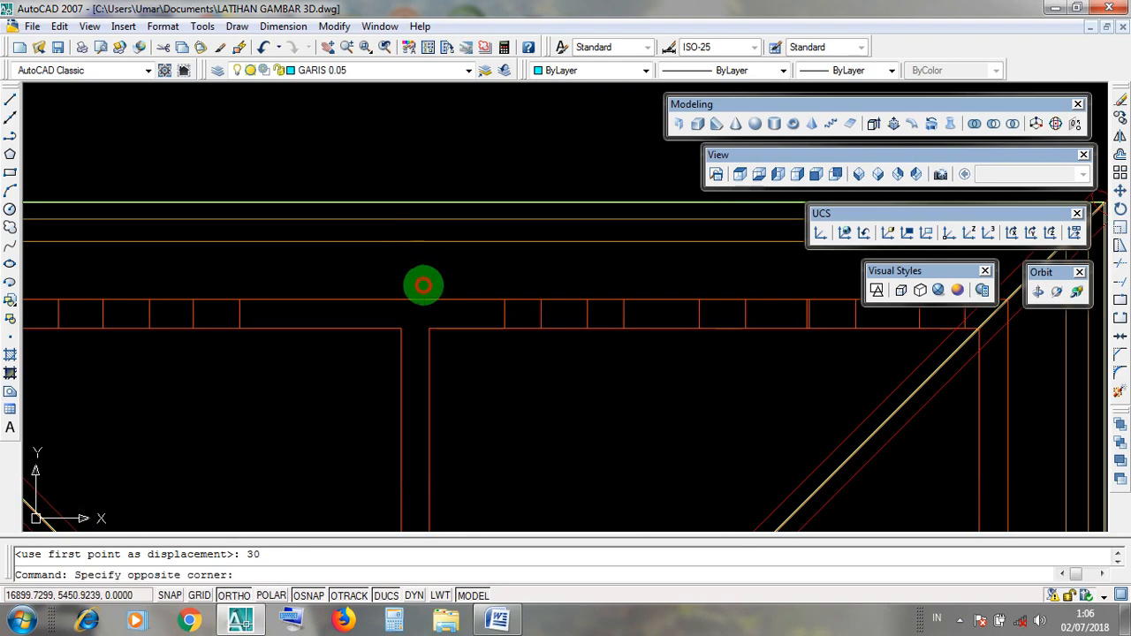
pyautogui.click(412, 242)
pyautogui.scroll(-6, 412, 242)
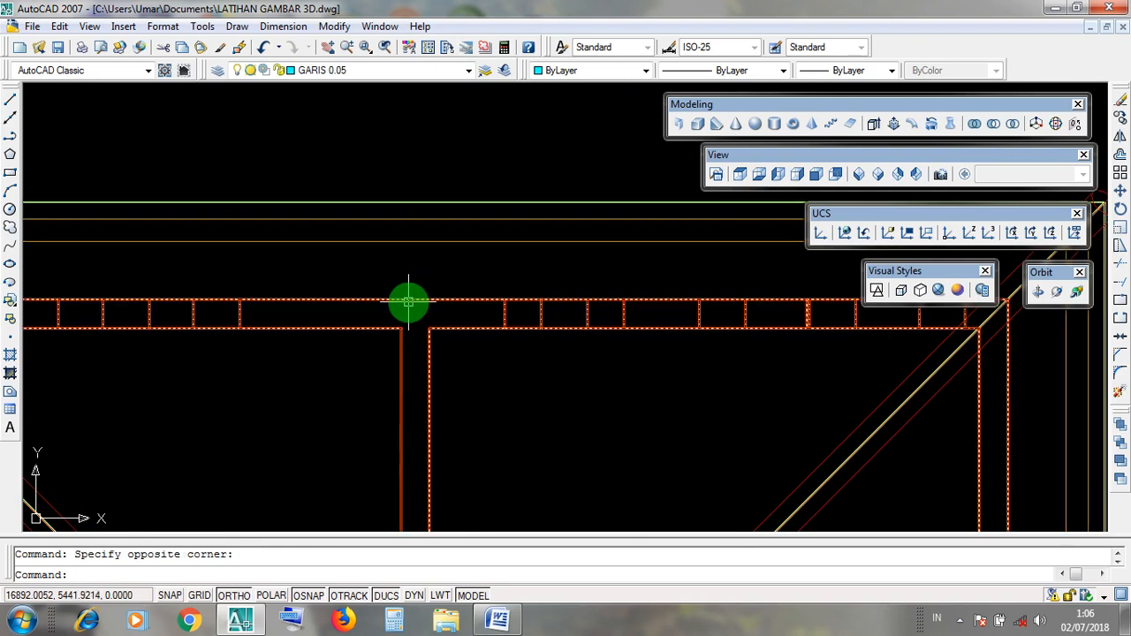
pyautogui.scroll(4, 452, 404)
pyautogui.scroll(3, 439, 380)
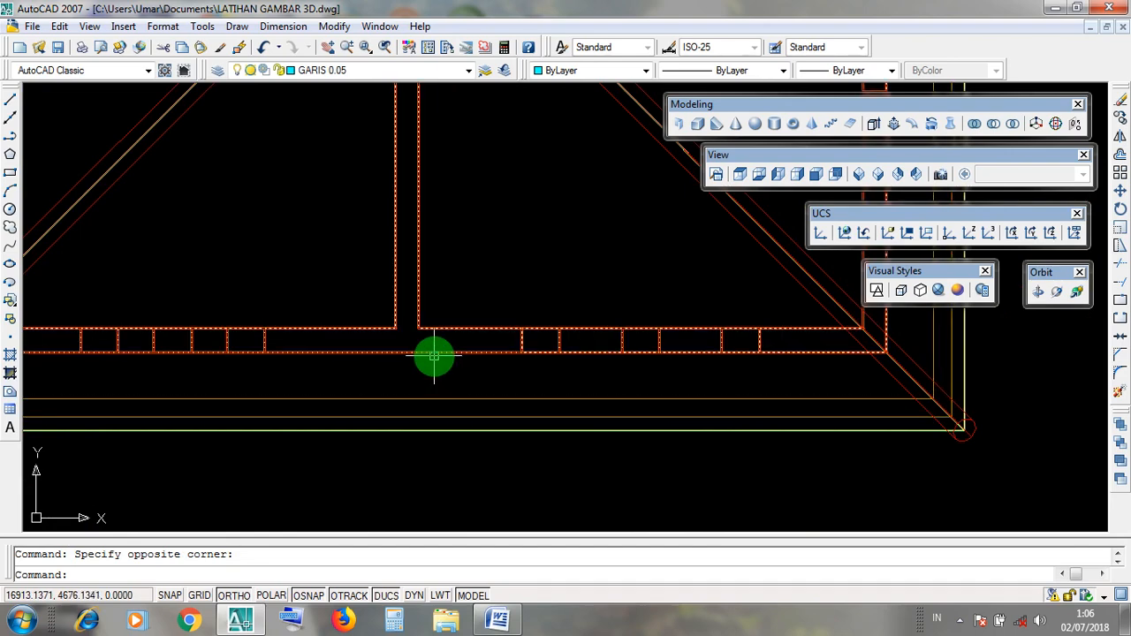
pyautogui.scroll(-8, 451, 425)
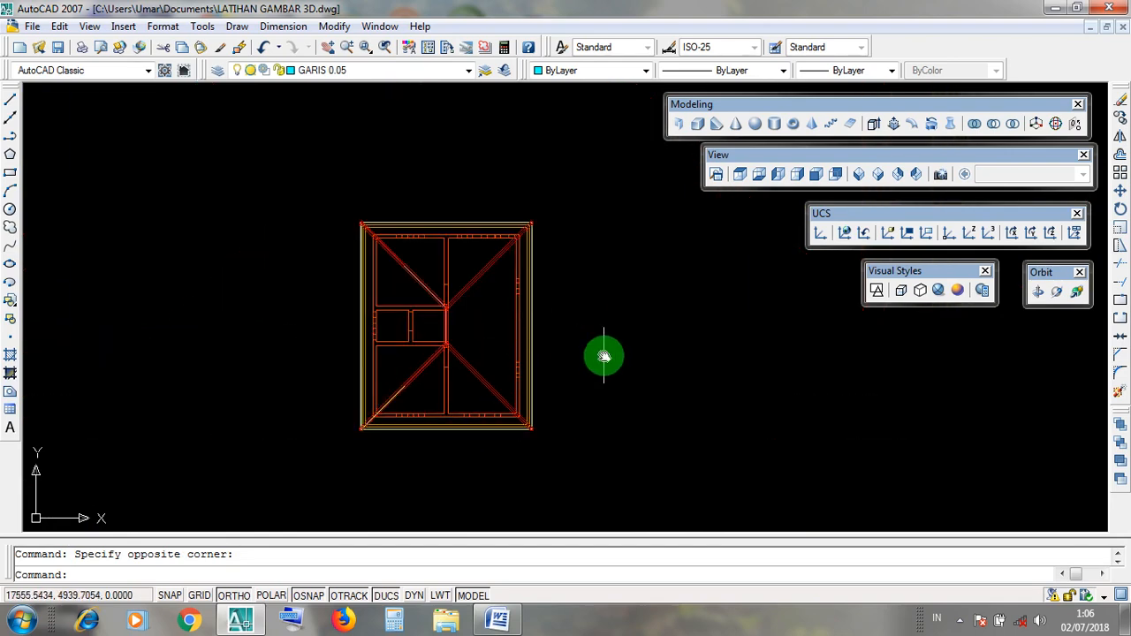
pyautogui.moveTo(606, 354); pyautogui.dragTo(565, 368, button='middle')
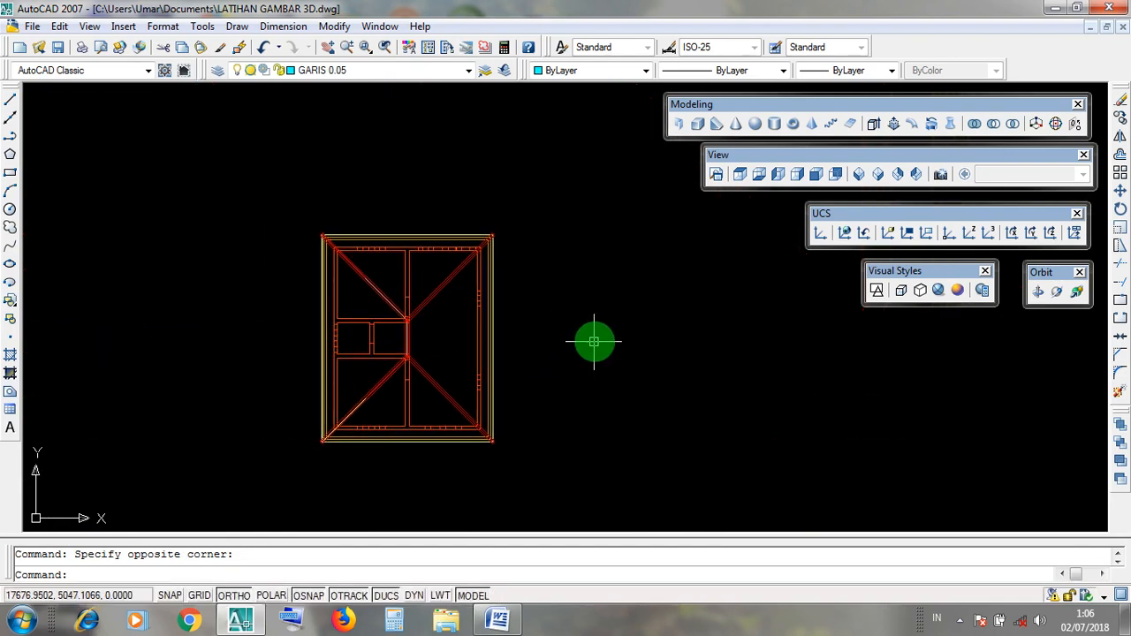
pyautogui.moveTo(480, 369); pyautogui.dragTo(515, 378, button='middle')
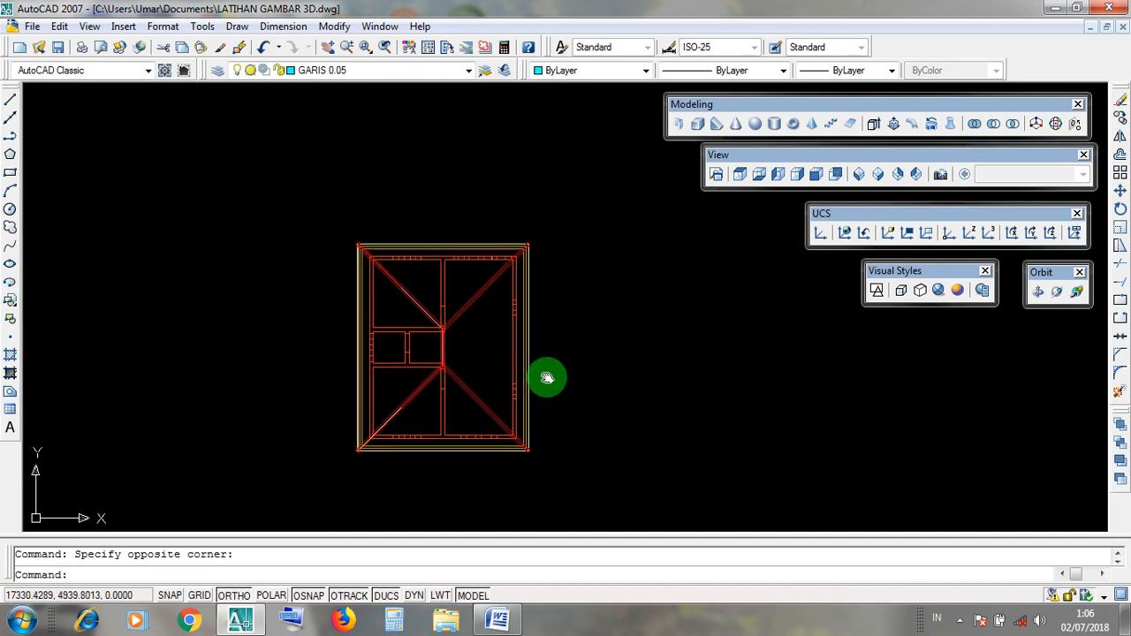
# Step: Show the house in the SE Isometric view with the Realistic visual style
pyautogui.moveTo(716, 156); pyautogui.dragTo(743, 179)
pyautogui.click(730, 156)
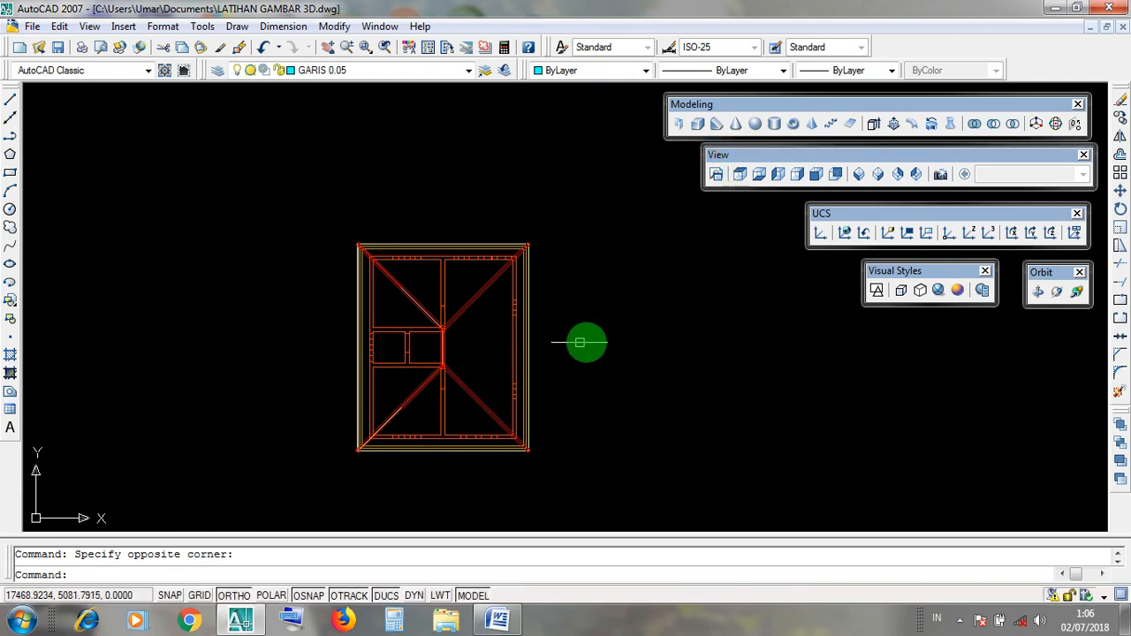
pyautogui.click(745, 156)
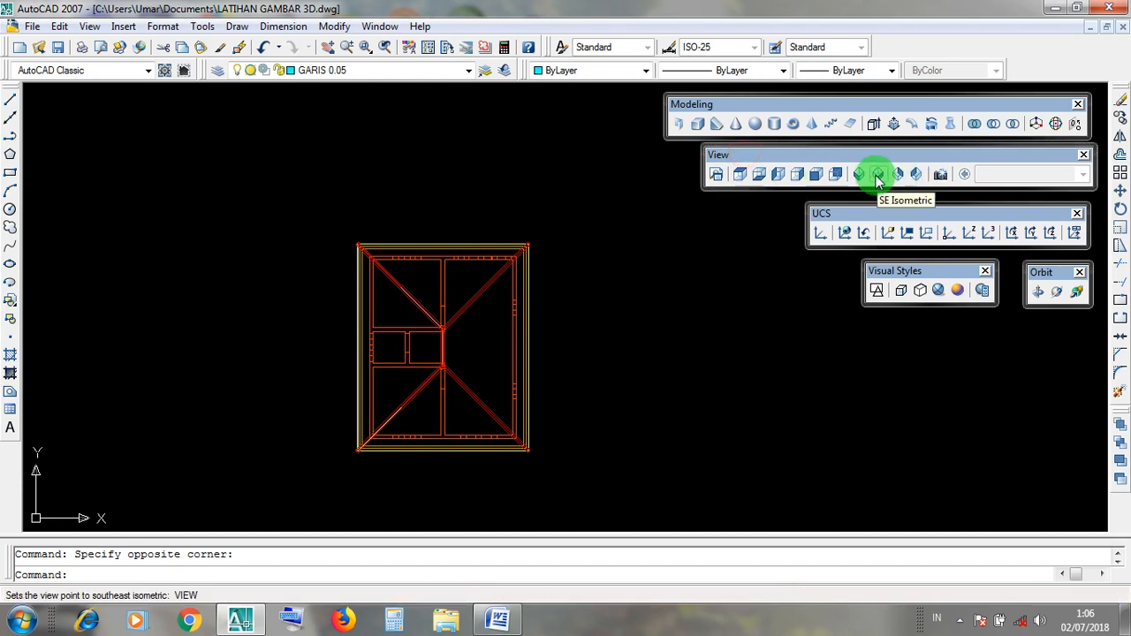
pyautogui.click(777, 157)
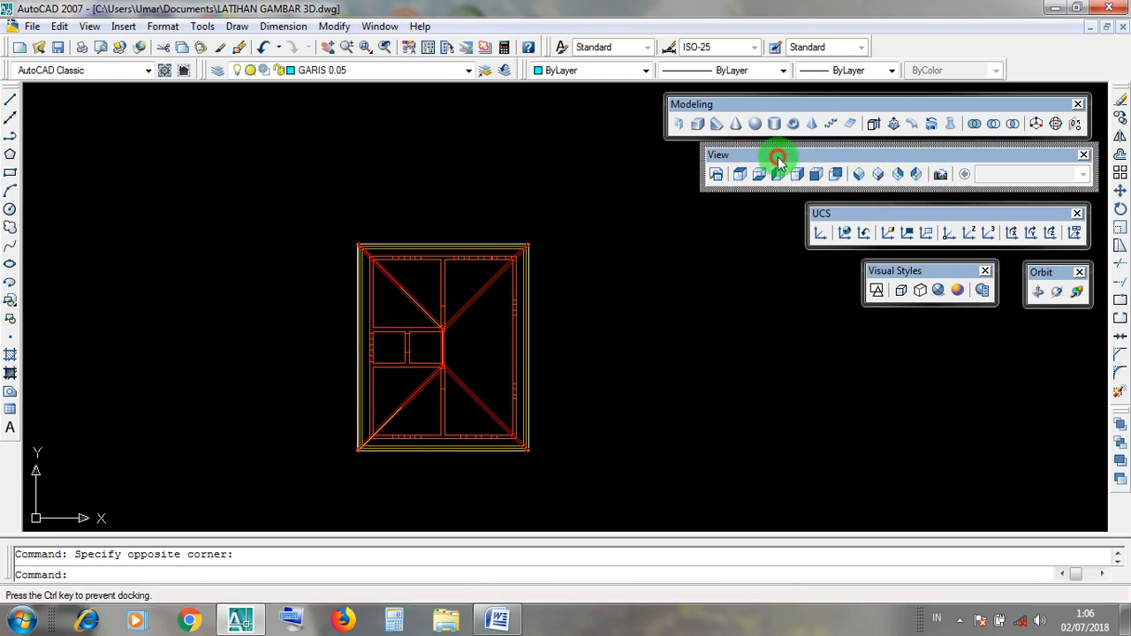
pyautogui.click(879, 175)
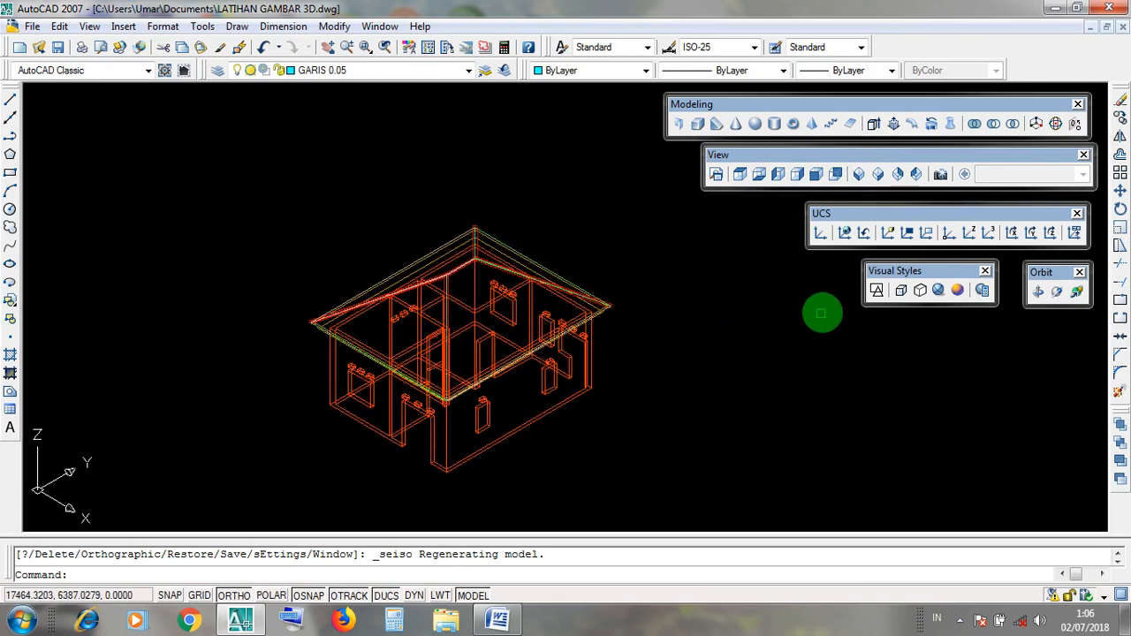
pyautogui.moveTo(886, 273); pyautogui.dragTo(893, 277)
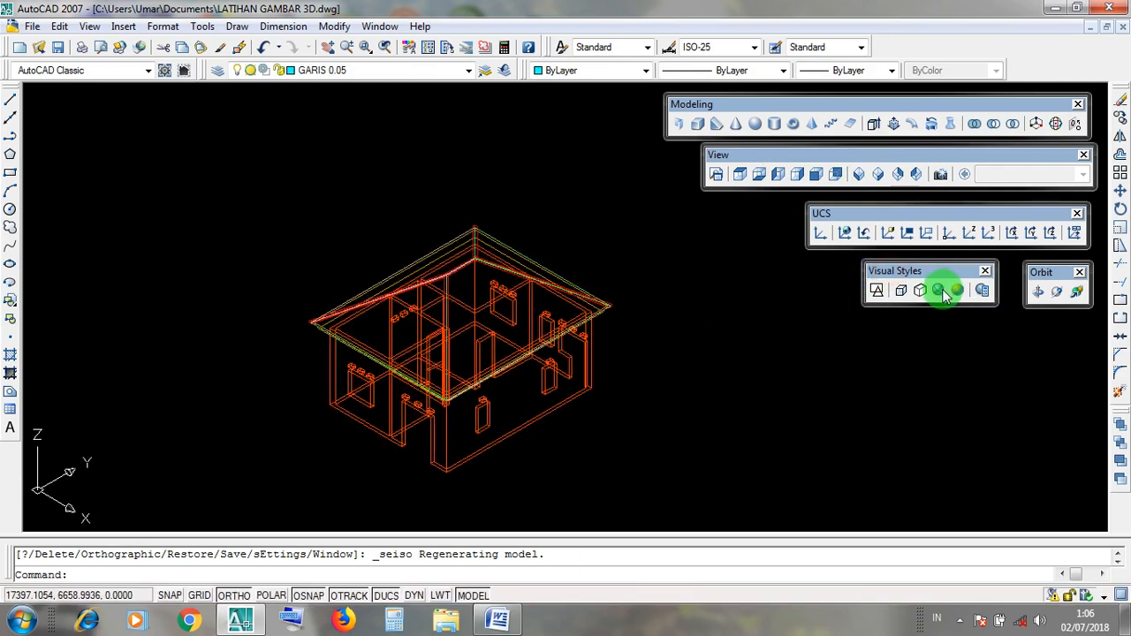
pyautogui.click(938, 289)
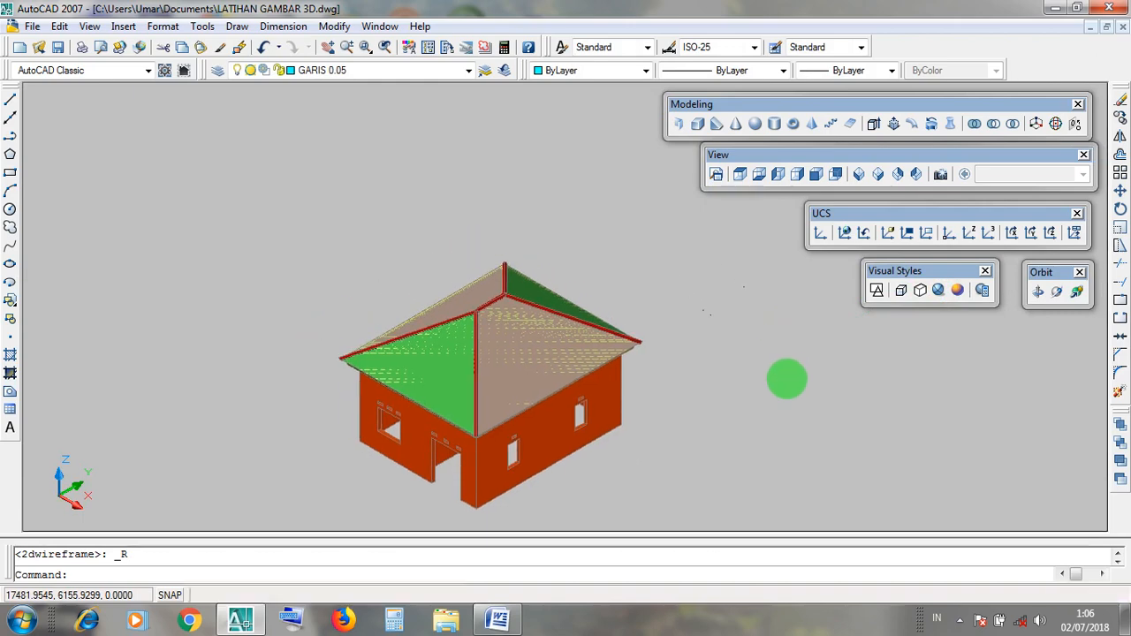
pyautogui.scroll(2, 681, 408)
pyautogui.moveTo(682, 401); pyautogui.dragTo(714, 400, button='middle')
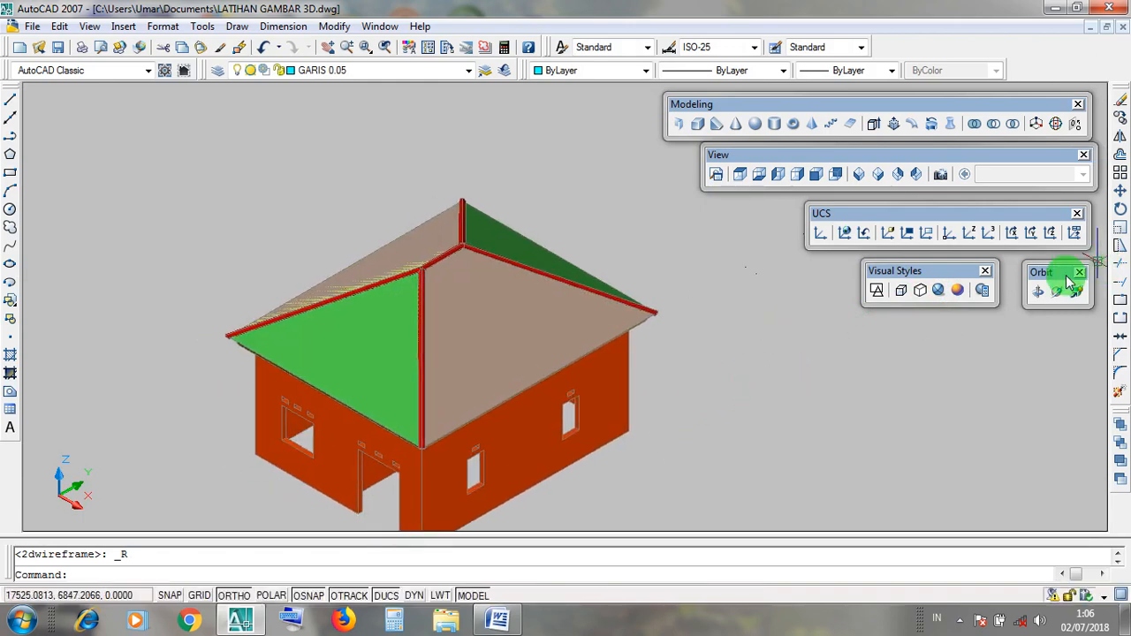
# Step: Orbit freely around the shaded house to examine how the roof sits on the walls
pyautogui.moveTo(1048, 277); pyautogui.dragTo(1049, 279)
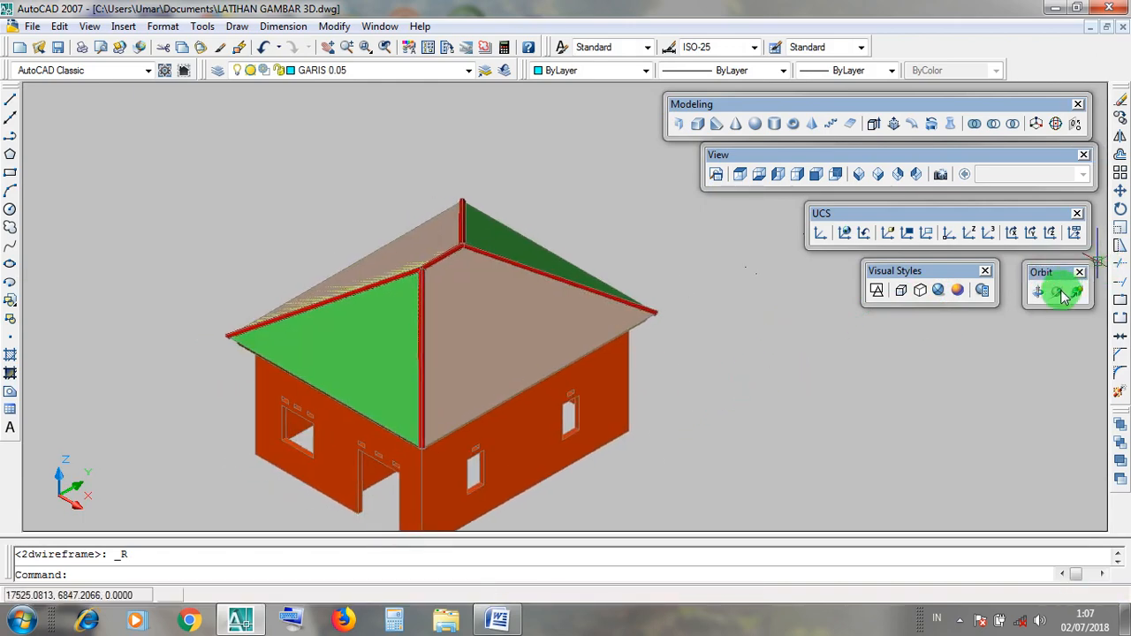
pyautogui.click(1057, 291)
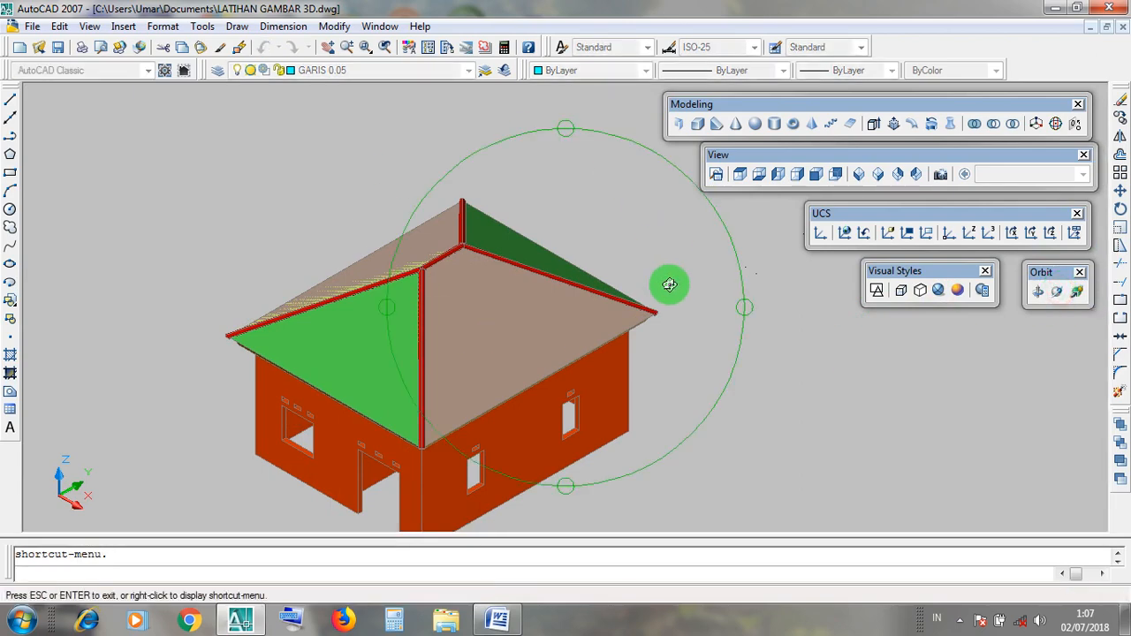
pyautogui.moveTo(585, 339); pyautogui.dragTo(494, 360)
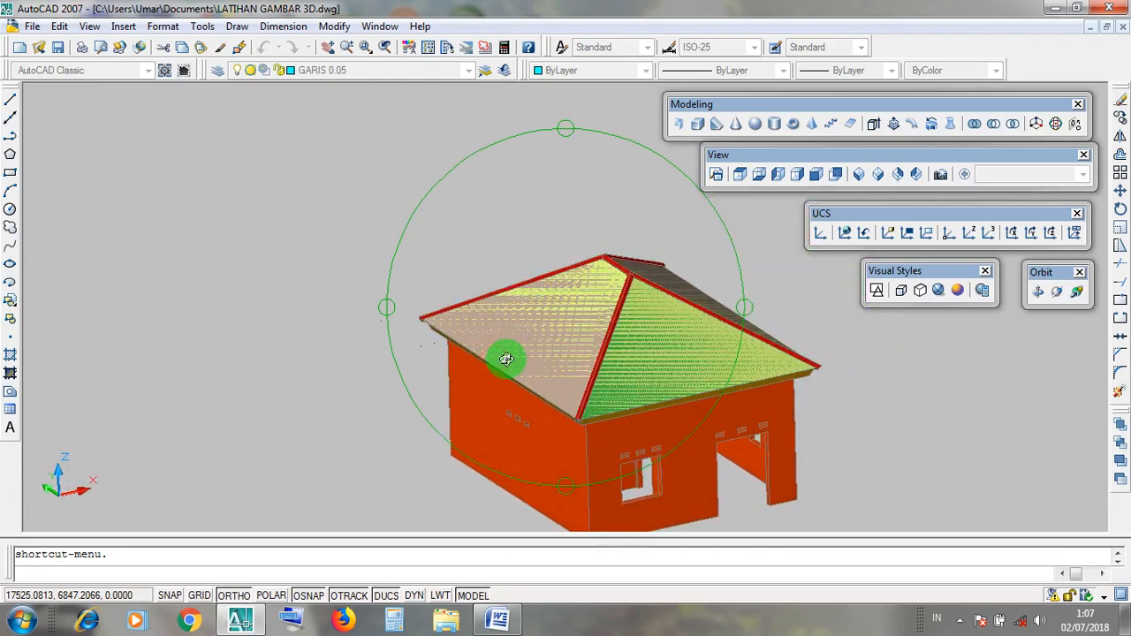
pyautogui.press('Escape')
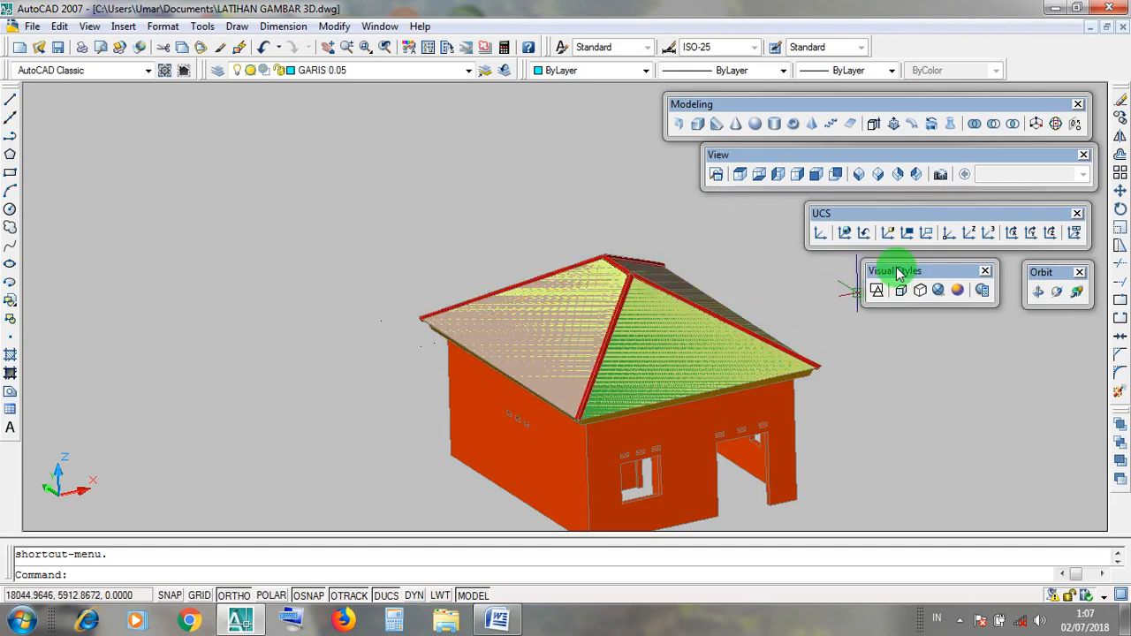
# Step: Return the house to the 2D Wireframe visual style and the SE Isometric view
pyautogui.click(876, 290)
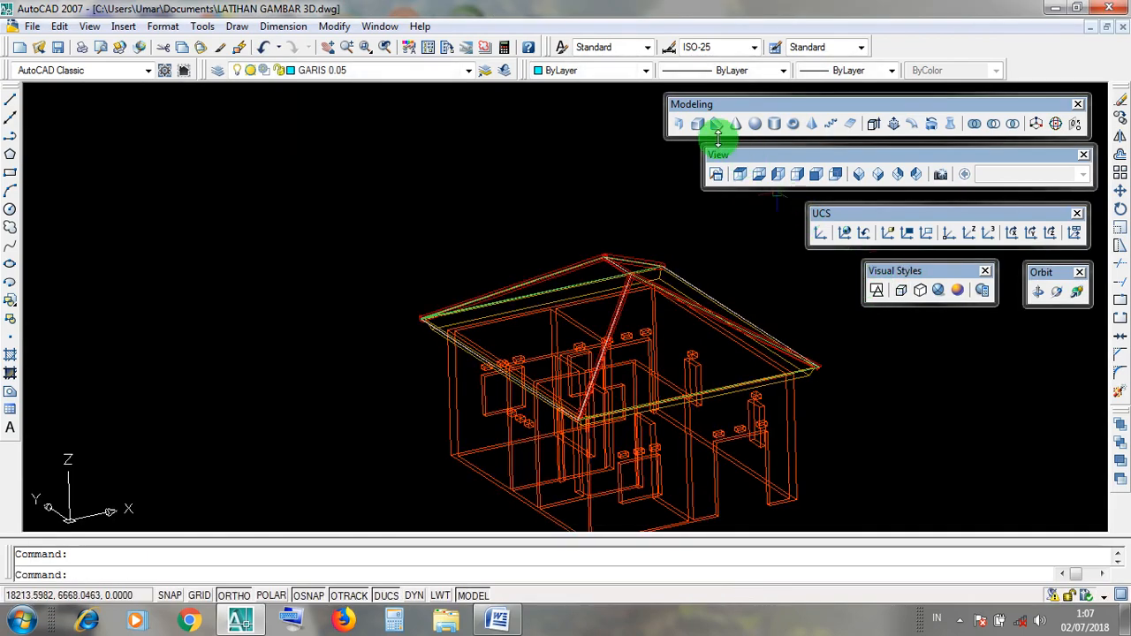
pyautogui.moveTo(718, 137)
pyautogui.mouseDown()
pyautogui.moveTo(637, 323)
pyautogui.moveTo(733, 309)
pyautogui.moveTo(722, 153)
pyautogui.mouseUp()
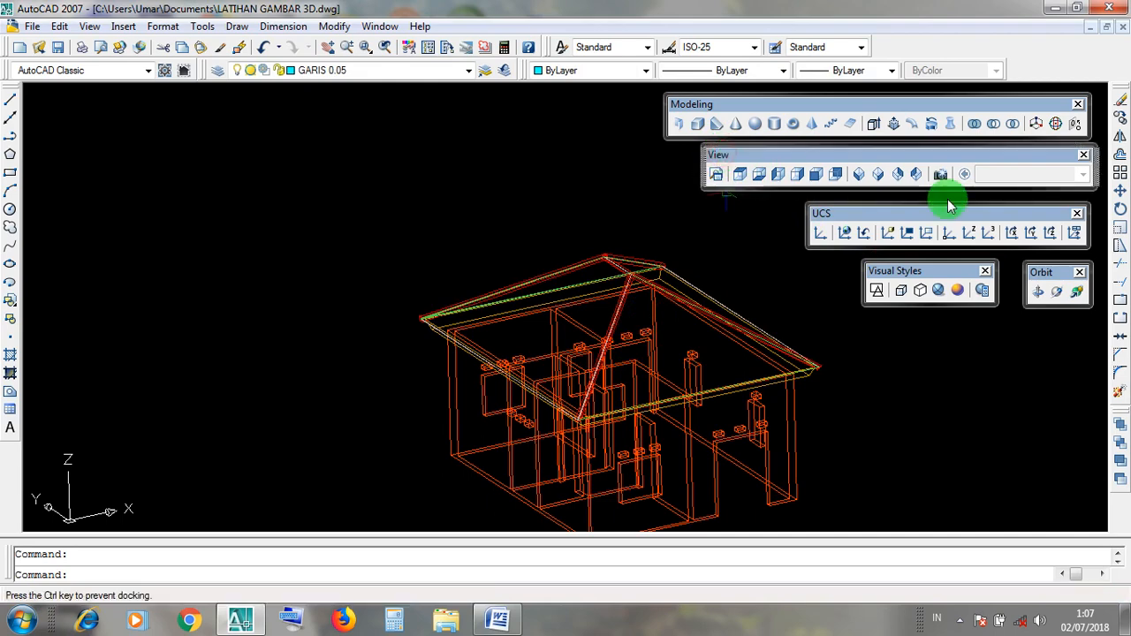
pyautogui.click(878, 176)
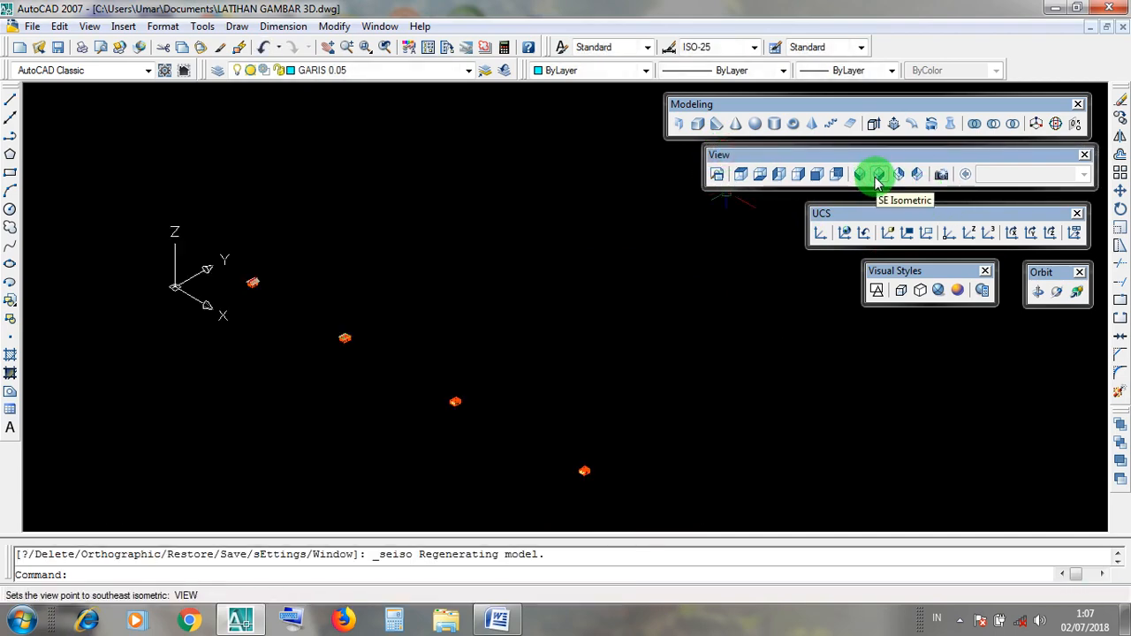
pyautogui.scroll(5, 328, 337)
pyautogui.scroll(5, 363, 351)
pyautogui.scroll(3, 561, 396)
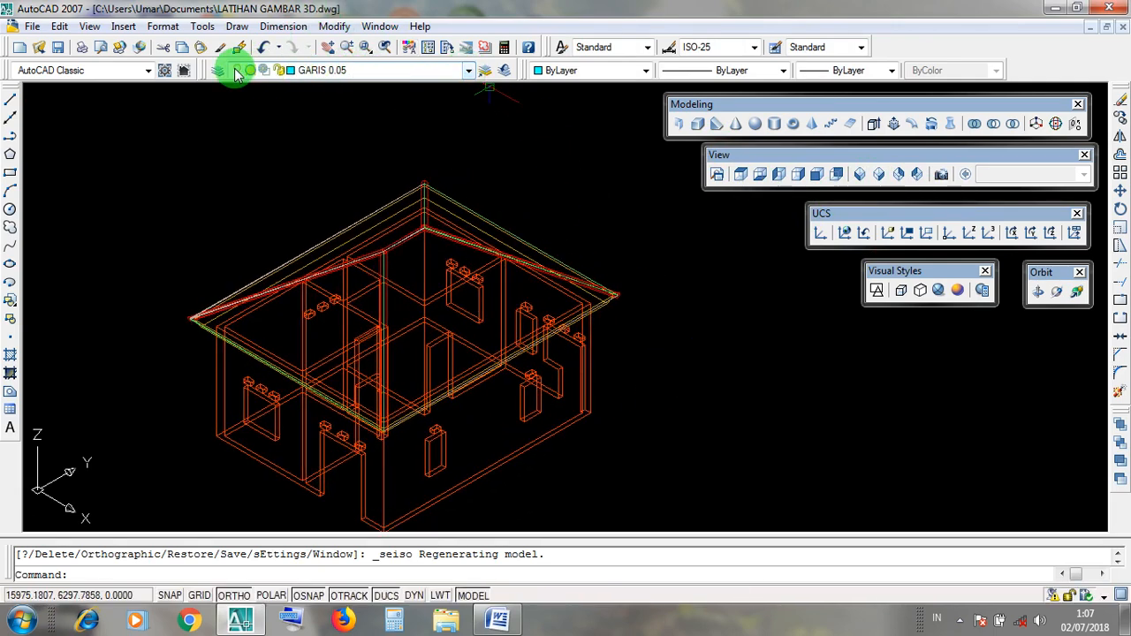
# Step: Turn on layers 0, CANOPY TERAS, DUAN P.J, KACA, KERAMIK, KUSEN P.J, LANTAI, LUBANG ANGIN, MAINAN TERAS, PLAT CANOPY and TIANGF TERAS
pyautogui.click(468, 70)
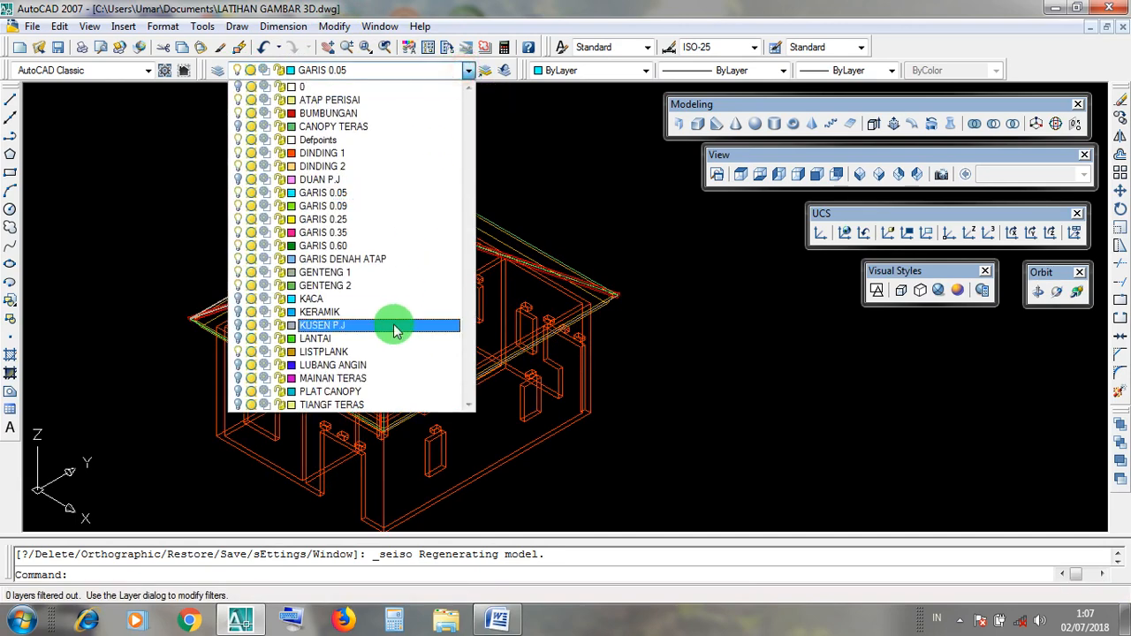
pyautogui.click(238, 90)
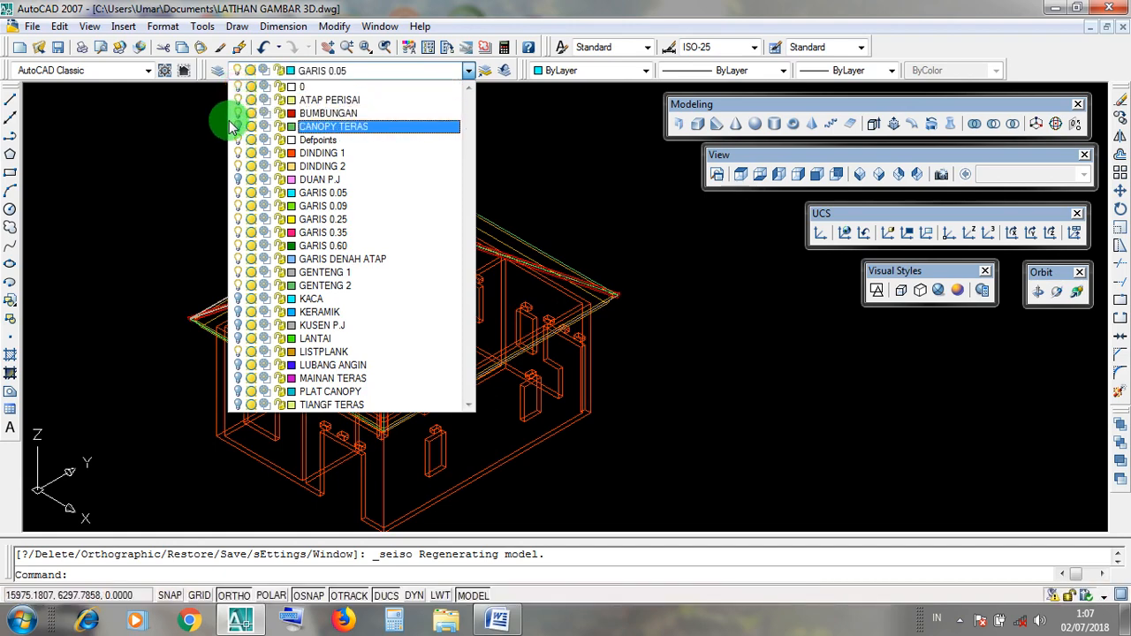
pyautogui.click(239, 129)
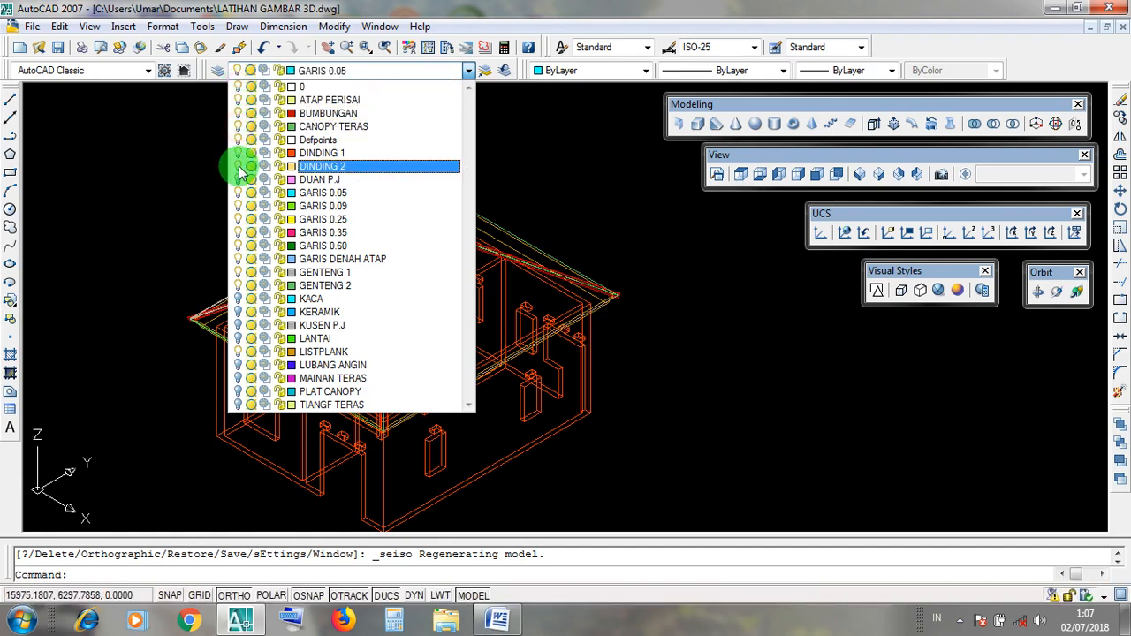
pyautogui.click(233, 300)
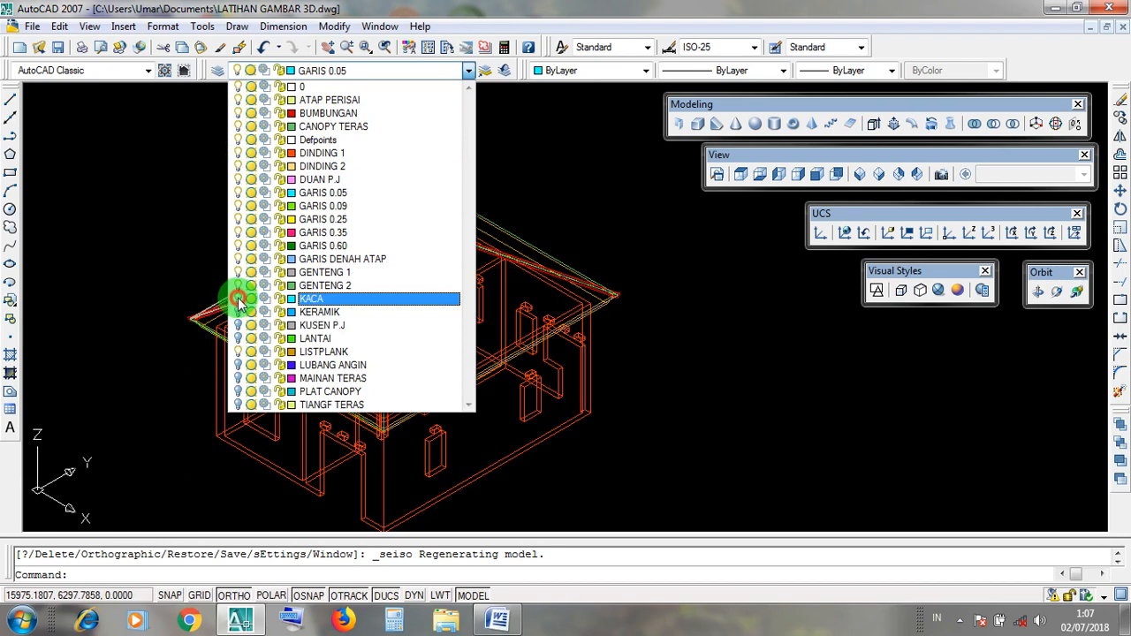
pyautogui.click(238, 312)
pyautogui.click(239, 325)
pyautogui.click(240, 338)
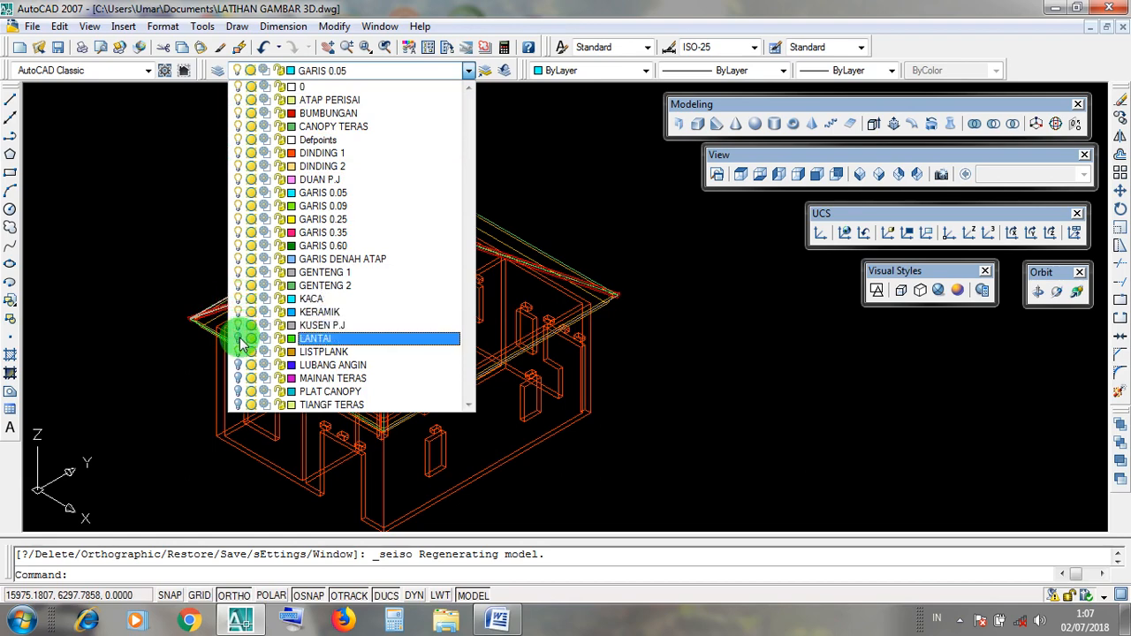
pyautogui.click(239, 365)
pyautogui.click(238, 378)
pyautogui.click(237, 391)
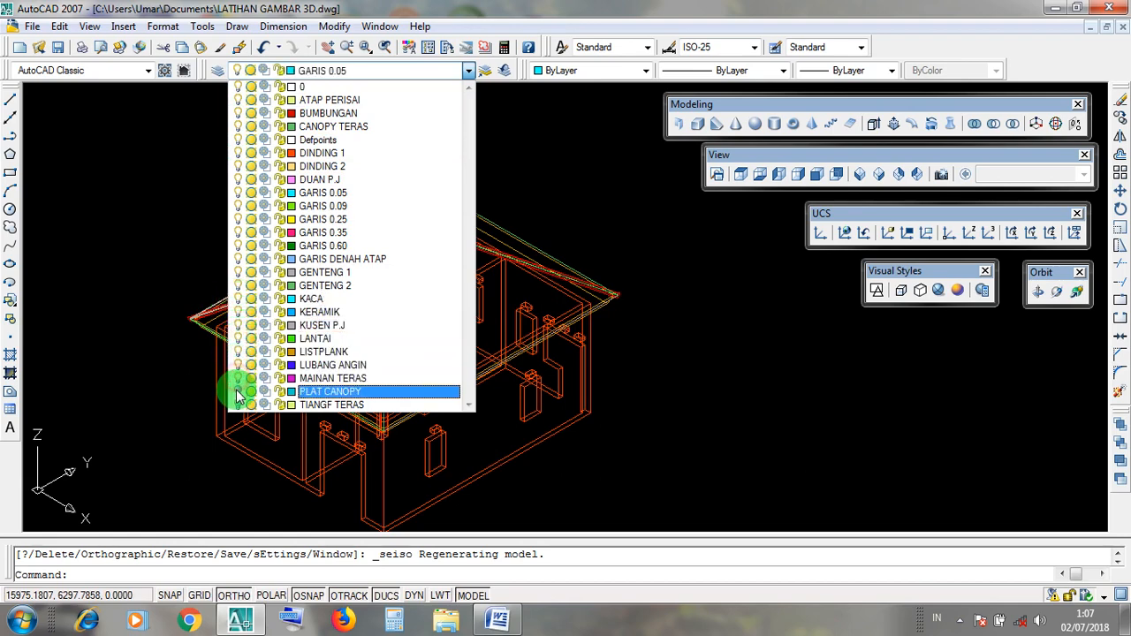
pyautogui.click(238, 404)
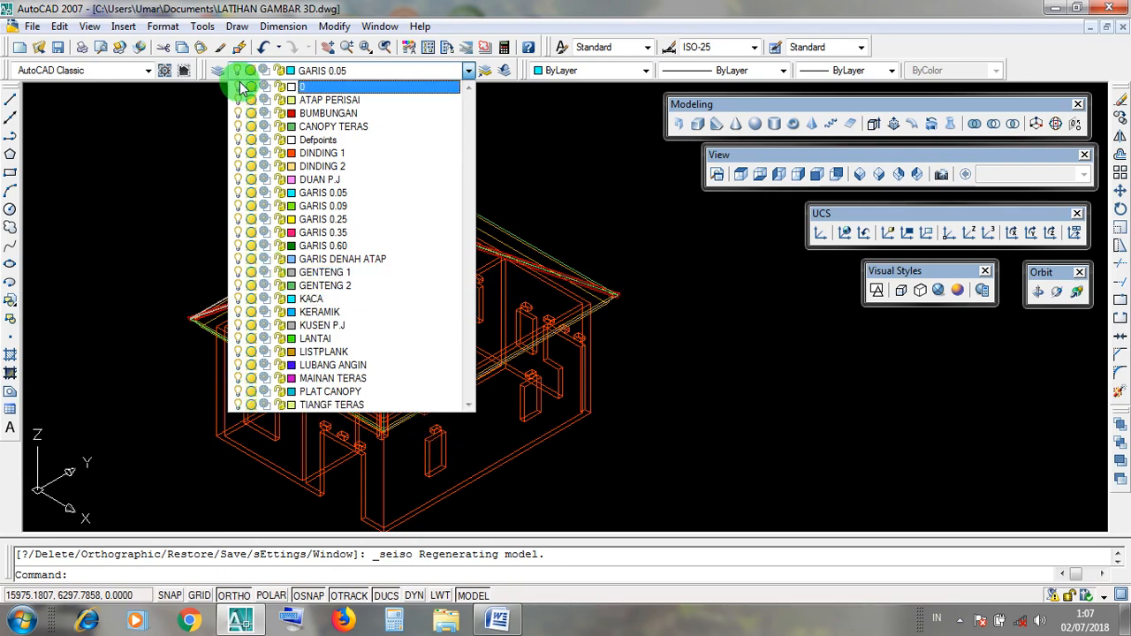
pyautogui.click(788, 405)
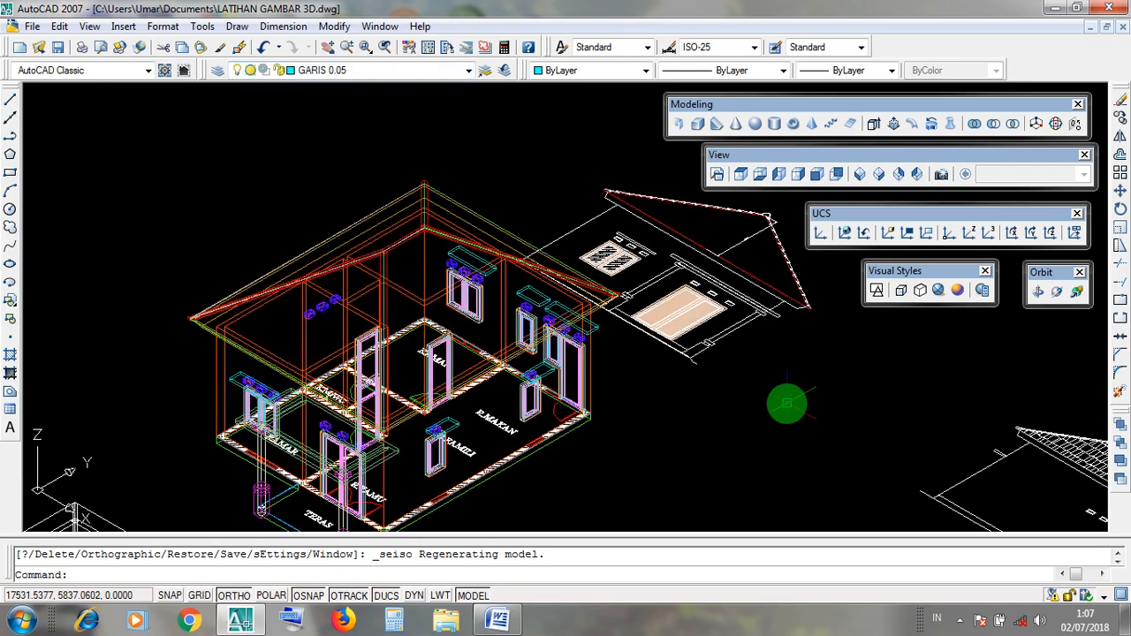
# Step: Show the complete house in the Realistic visual style and examine the roof together with the terrace canopy, windows and walls
pyautogui.moveTo(682, 429)
pyautogui.mouseDown(button='middle')
pyautogui.moveTo(639, 328)
pyautogui.moveTo(662, 354)
pyautogui.mouseUp(button='middle')
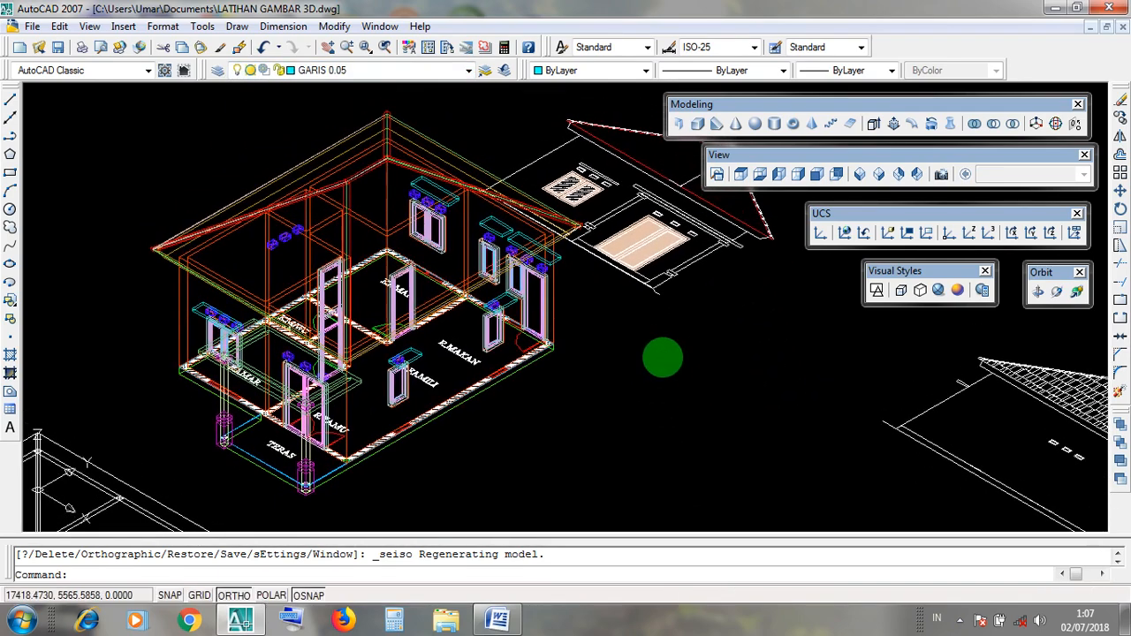
pyautogui.click(897, 273)
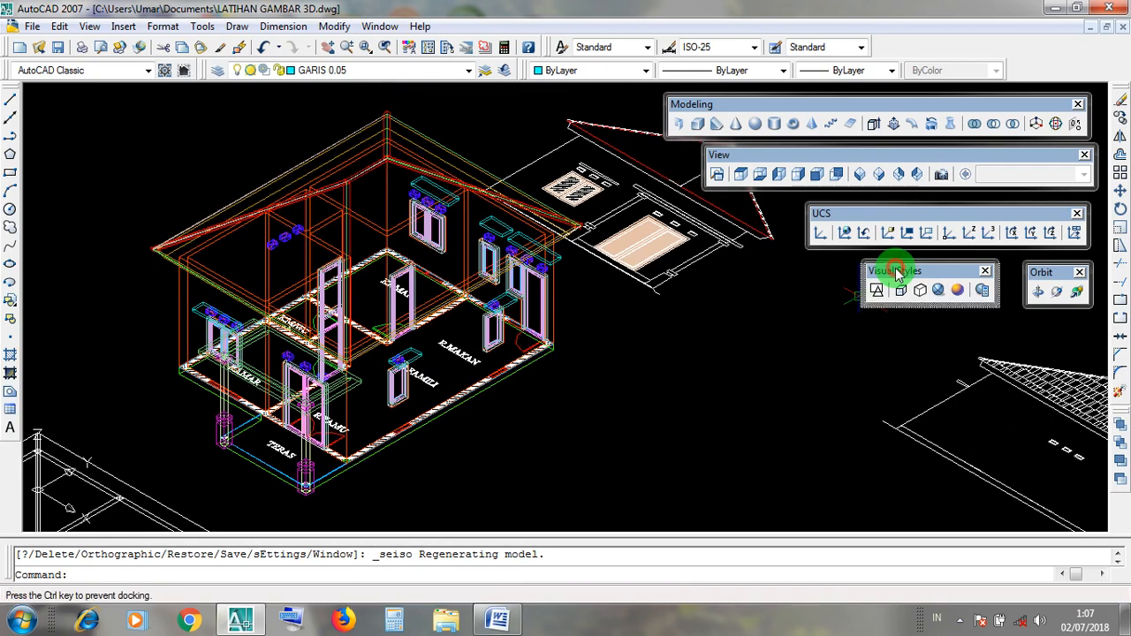
pyautogui.click(939, 290)
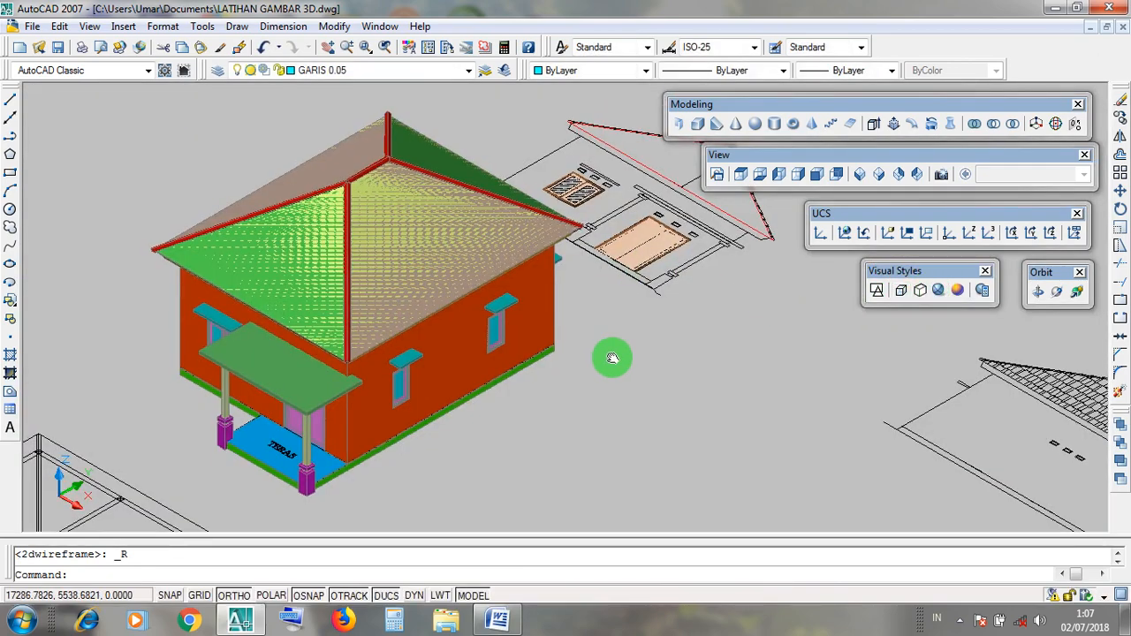
pyautogui.scroll(-4, 614, 367)
pyautogui.scroll(5, 620, 381)
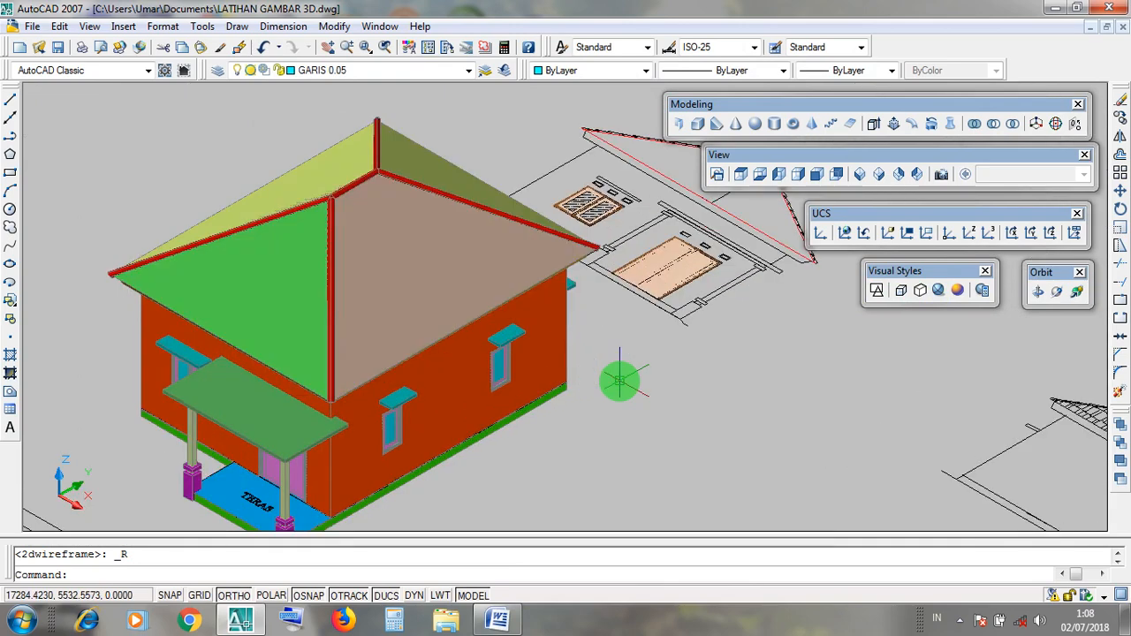
pyautogui.moveTo(616, 384); pyautogui.dragTo(595, 347, button='middle')
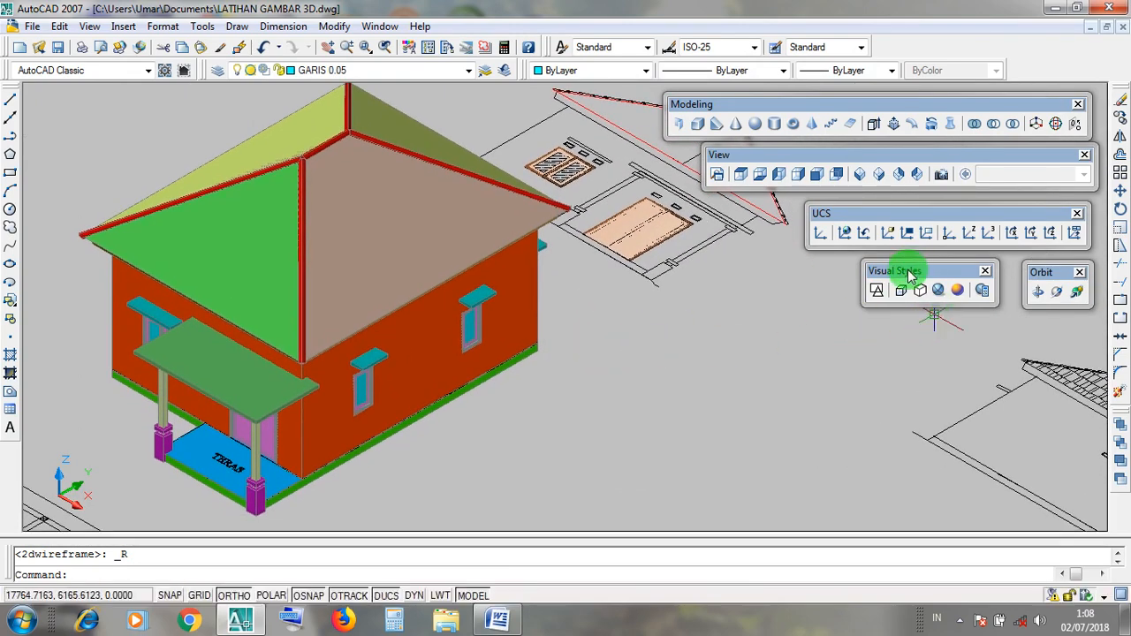
# Step: Return the house to the 2D Wireframe visual style and save the drawing
pyautogui.click(876, 290)
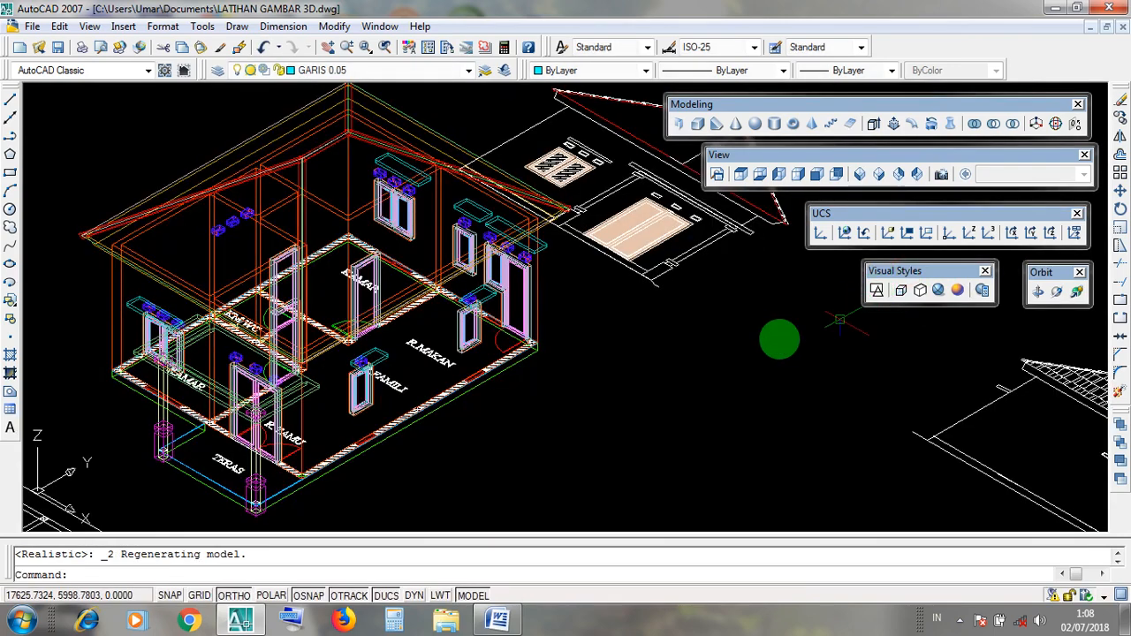
pyautogui.scroll(-3, 616, 367)
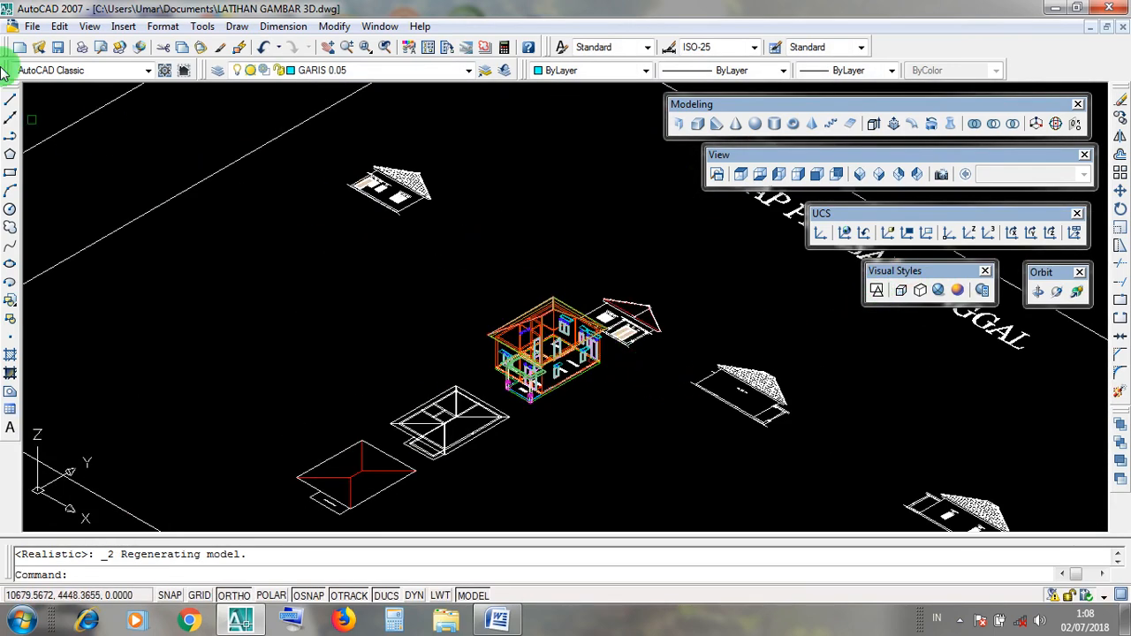
pyautogui.moveTo(761, 155); pyautogui.dragTo(798, 163)
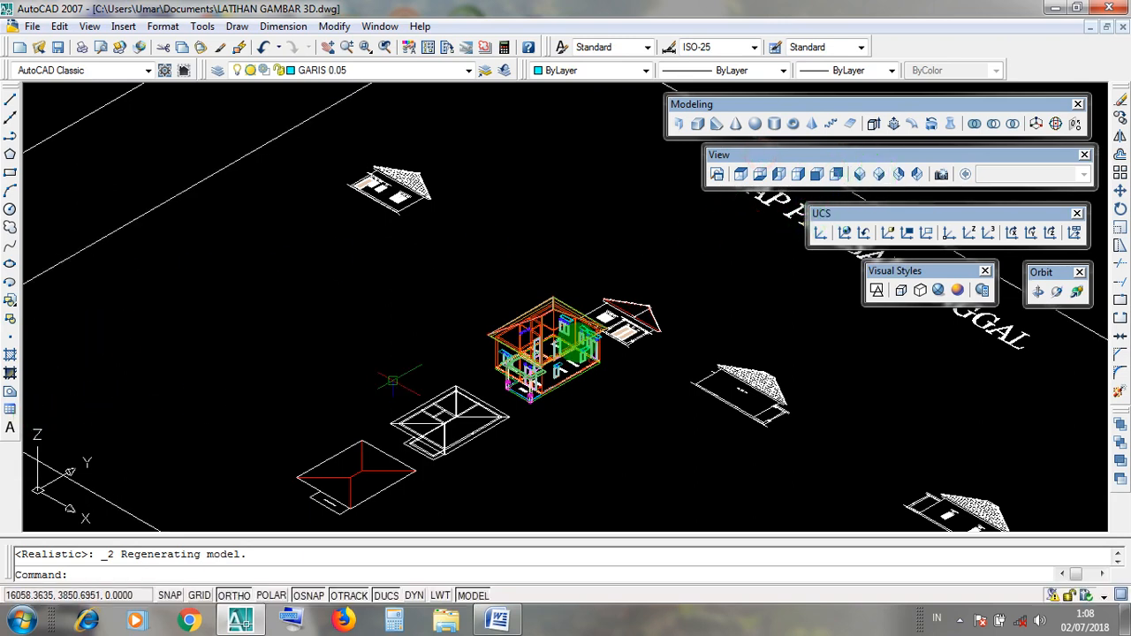
pyautogui.moveTo(820, 215); pyautogui.dragTo(821, 215)
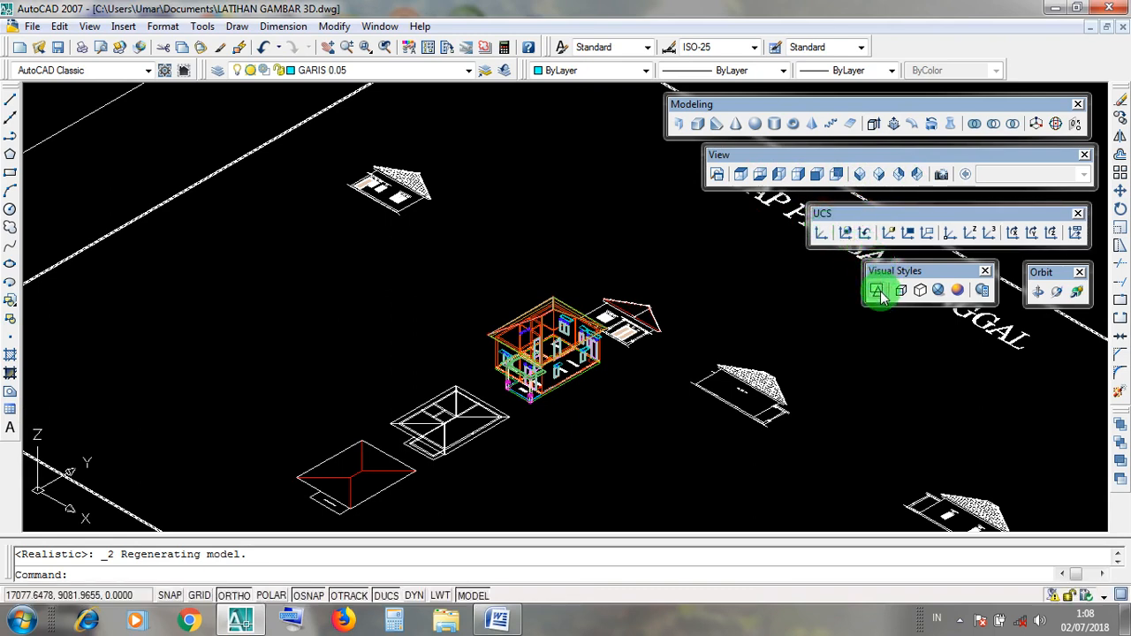
pyautogui.click(57, 49)
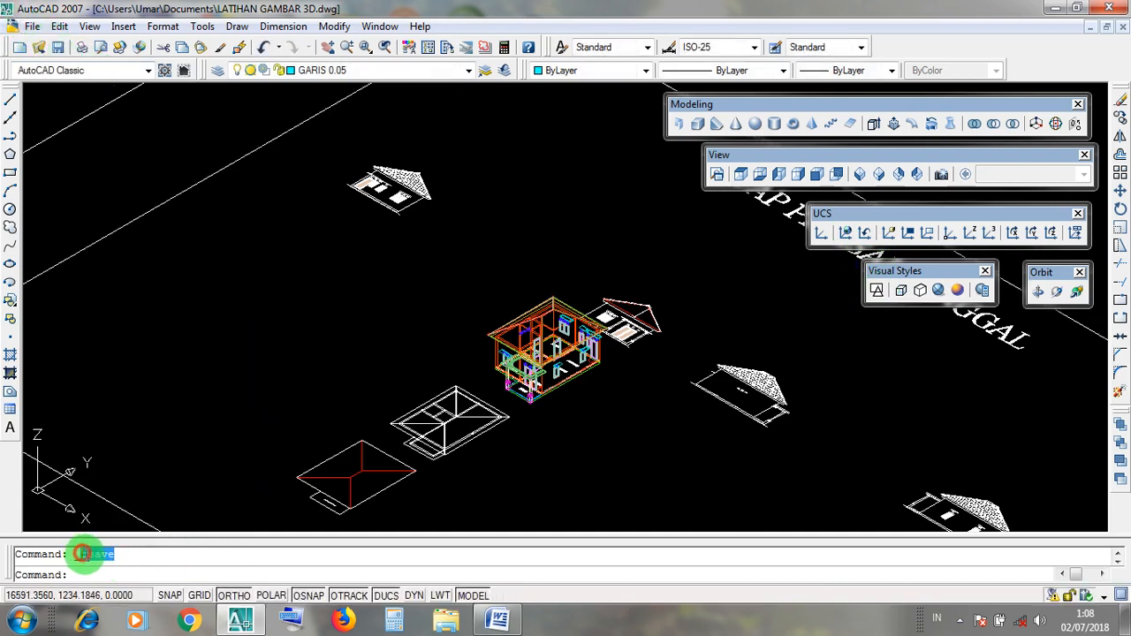
# Step: Look over the neighbouring drawing sheets for the other roof types, including the ATAP PELANA KOMBINASI sheet
pyautogui.scroll(-5, 213, 437)
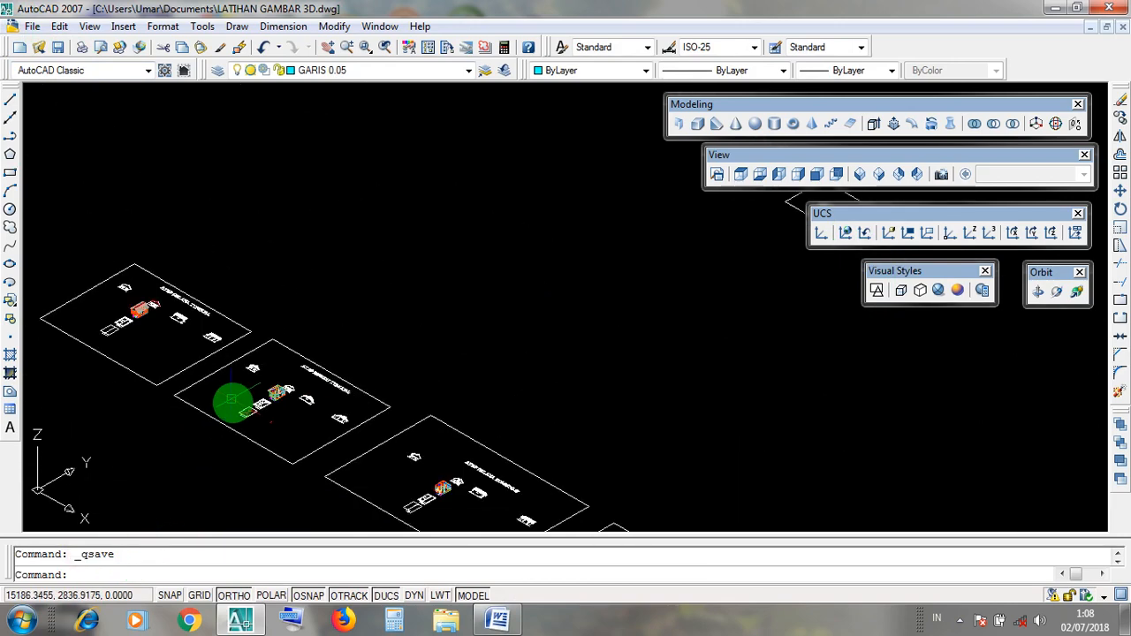
pyautogui.scroll(4, 429, 487)
pyautogui.moveTo(430, 487); pyautogui.dragTo(320, 395, button='middle')
pyautogui.scroll(-3, 320, 396)
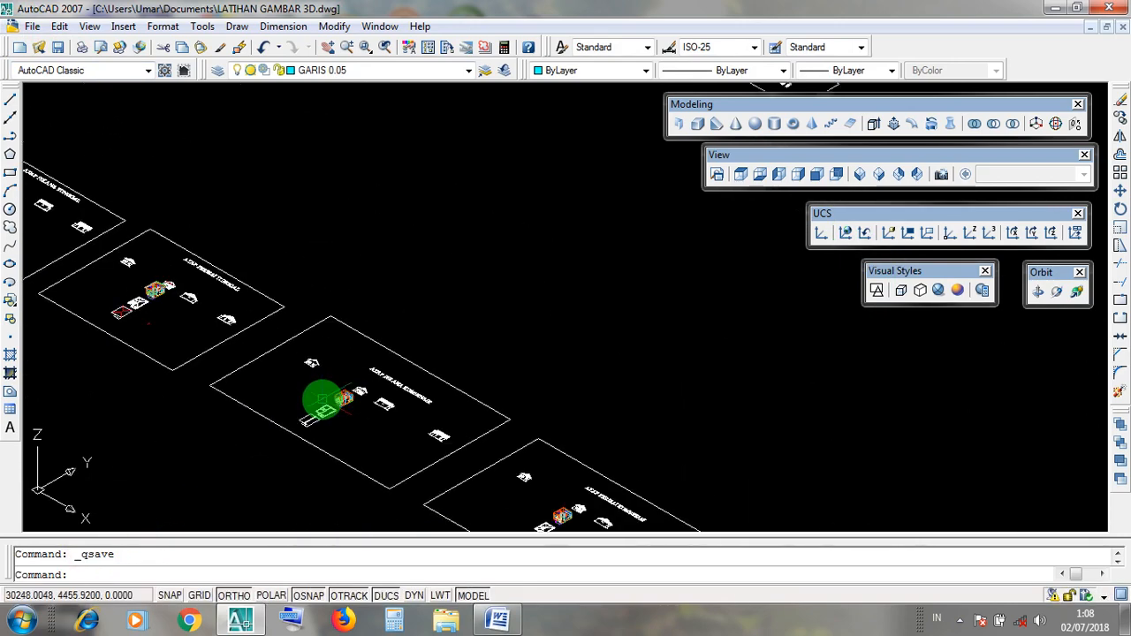
pyautogui.scroll(-2, 323, 400)
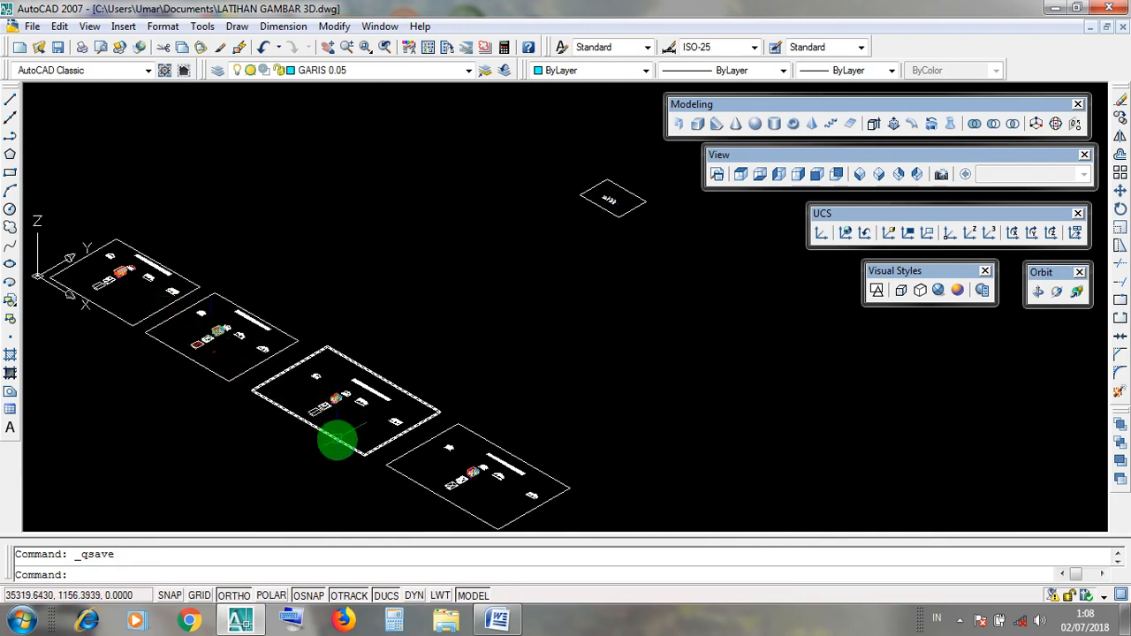
pyautogui.scroll(5, 337, 429)
pyautogui.scroll(4, 450, 323)
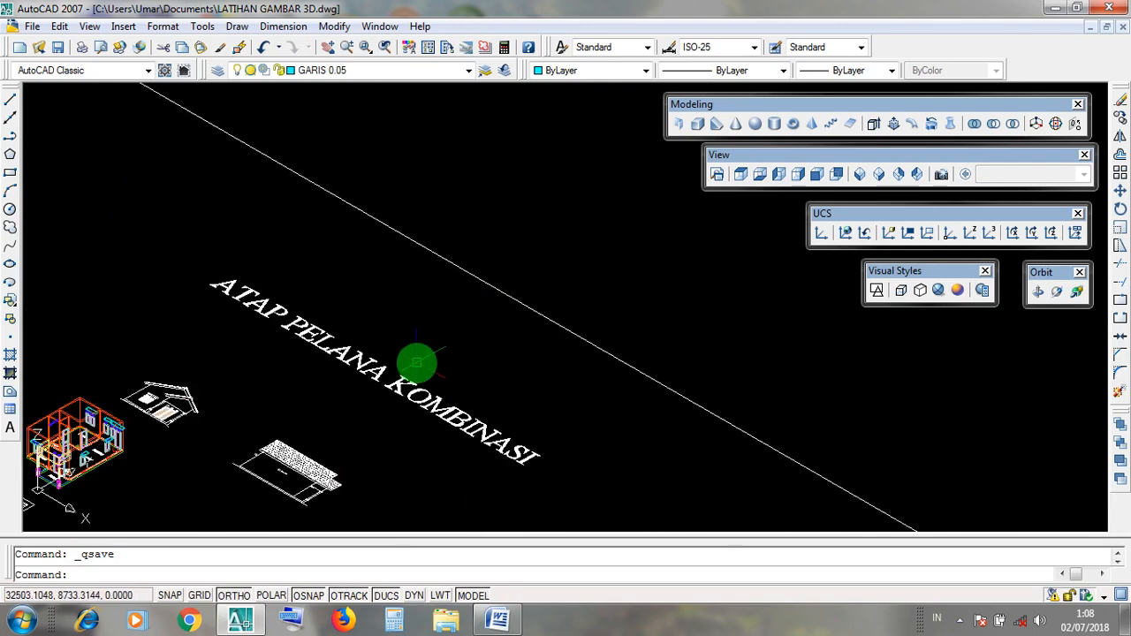
pyautogui.scroll(-5, 462, 361)
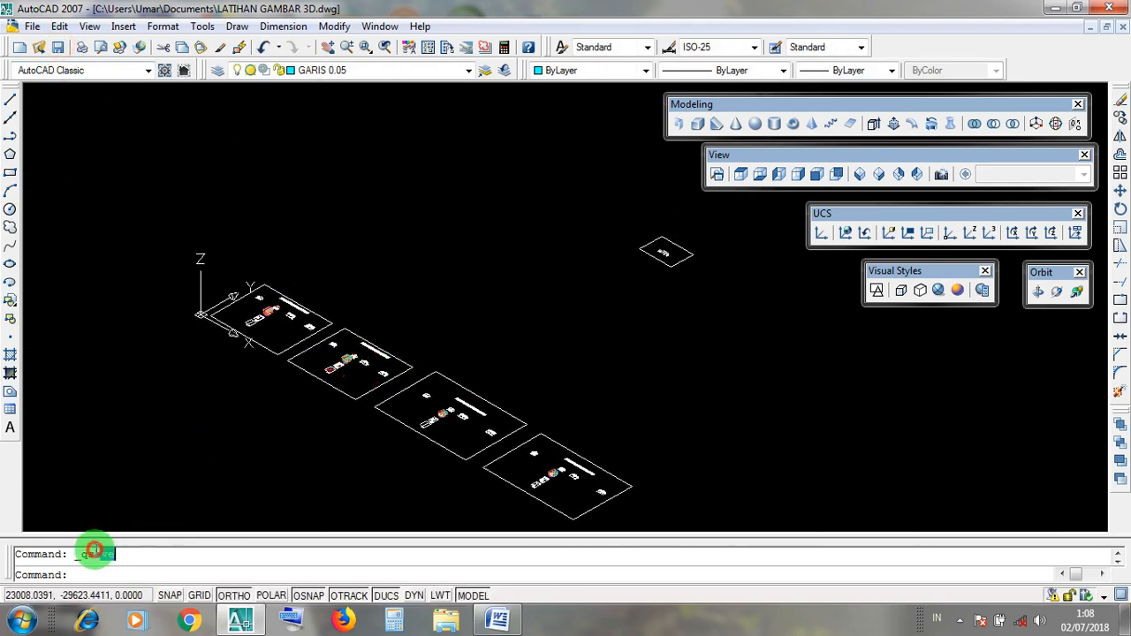
pyautogui.click(1053, 8)
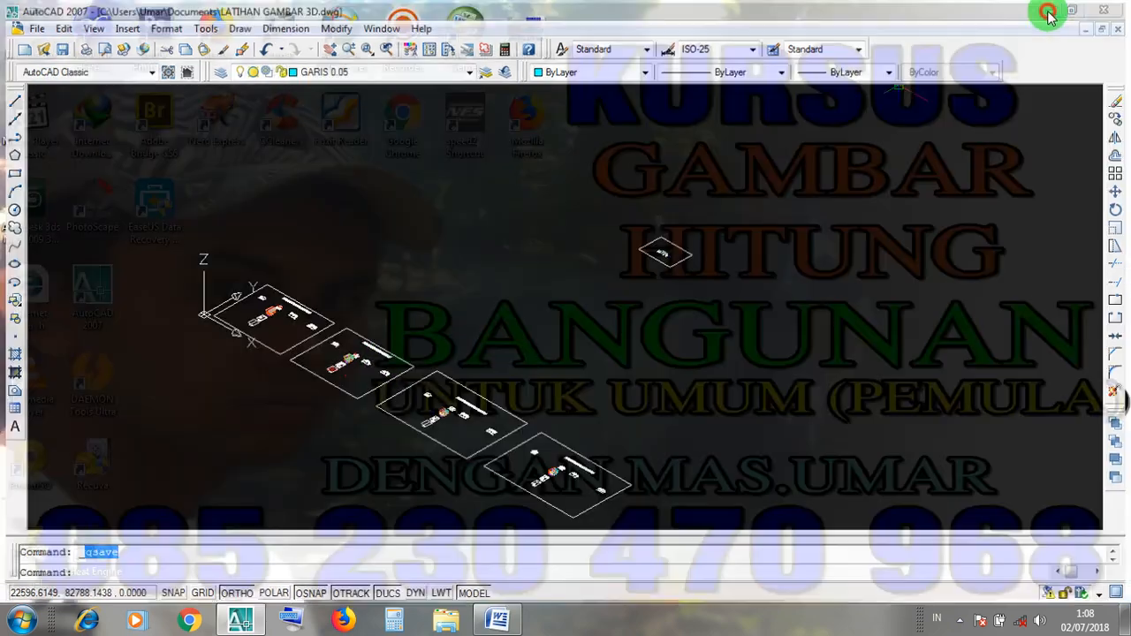
pyautogui.click(961, 621)
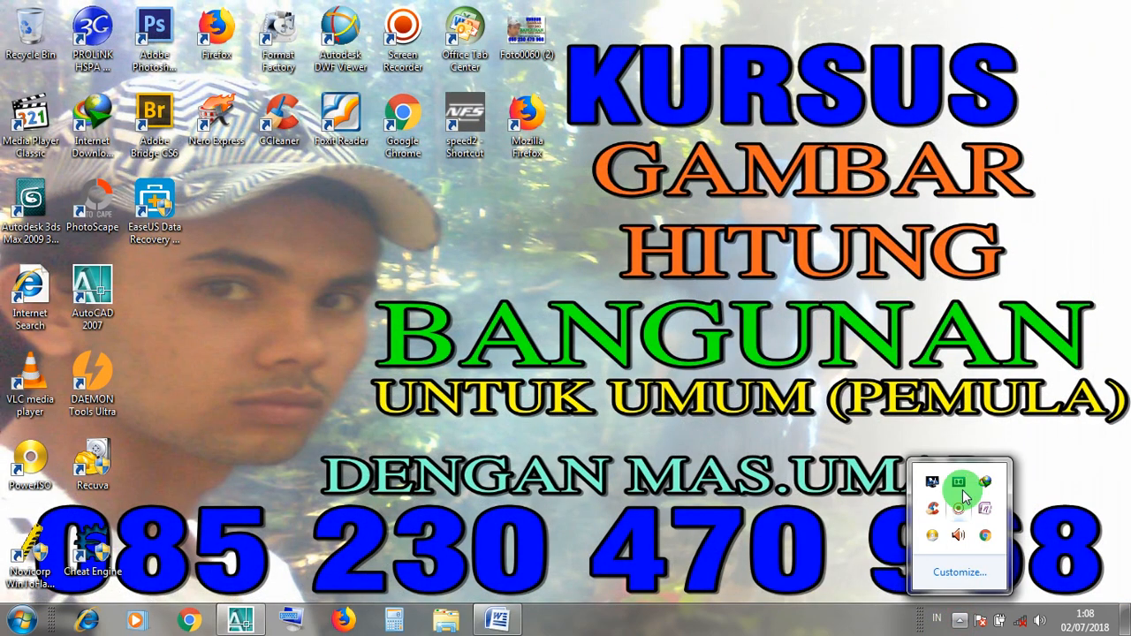